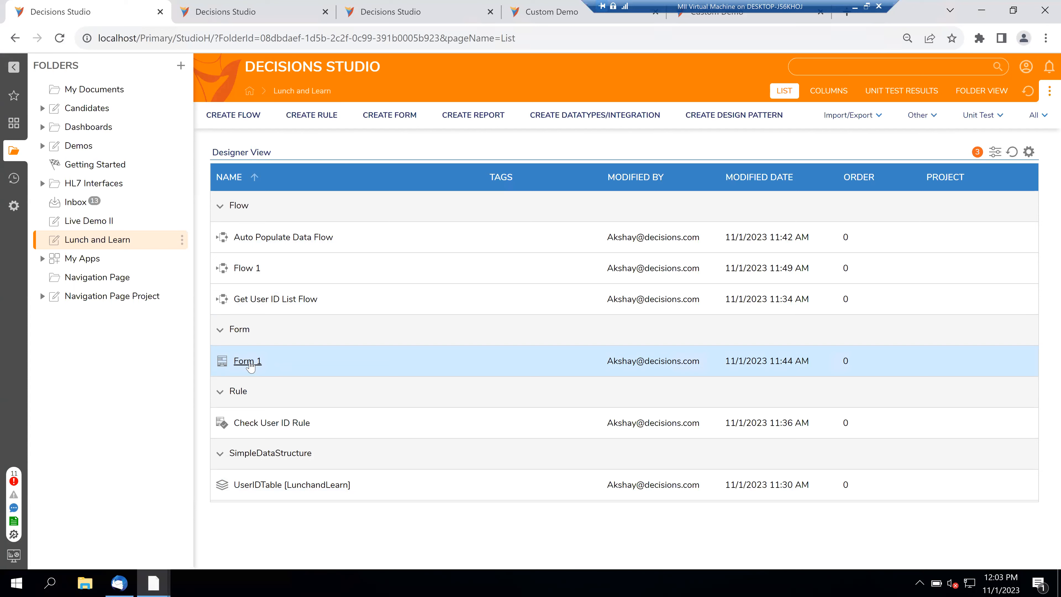
- Run Form 1 and pick Other in the User ID dropdown to reveal the Enter User ID field
{"action": "right_click", "coordinate": [250, 363]}
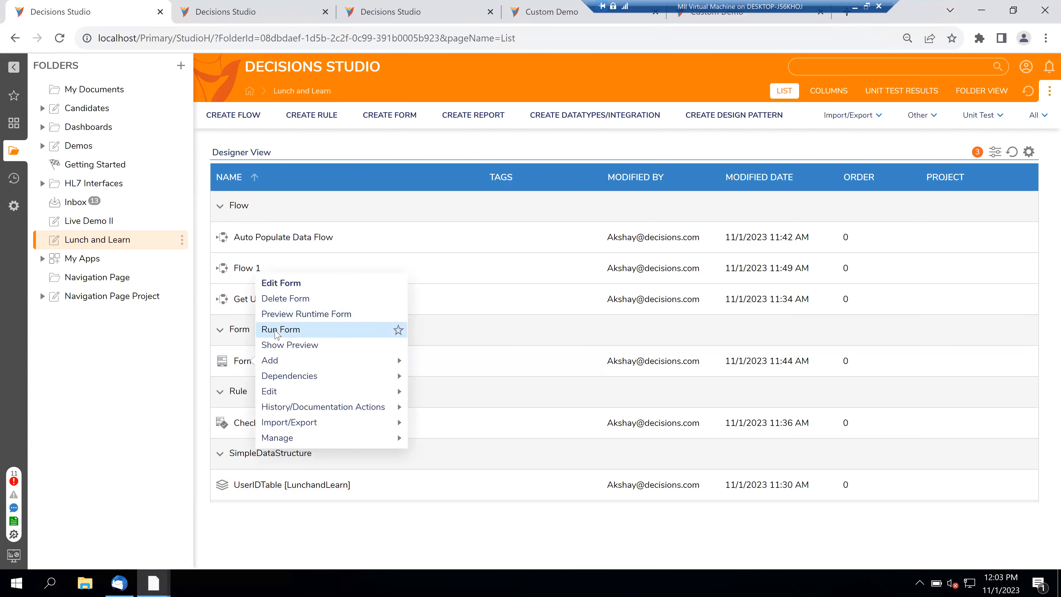
{"action": "left_click", "coordinate": [276, 331]}
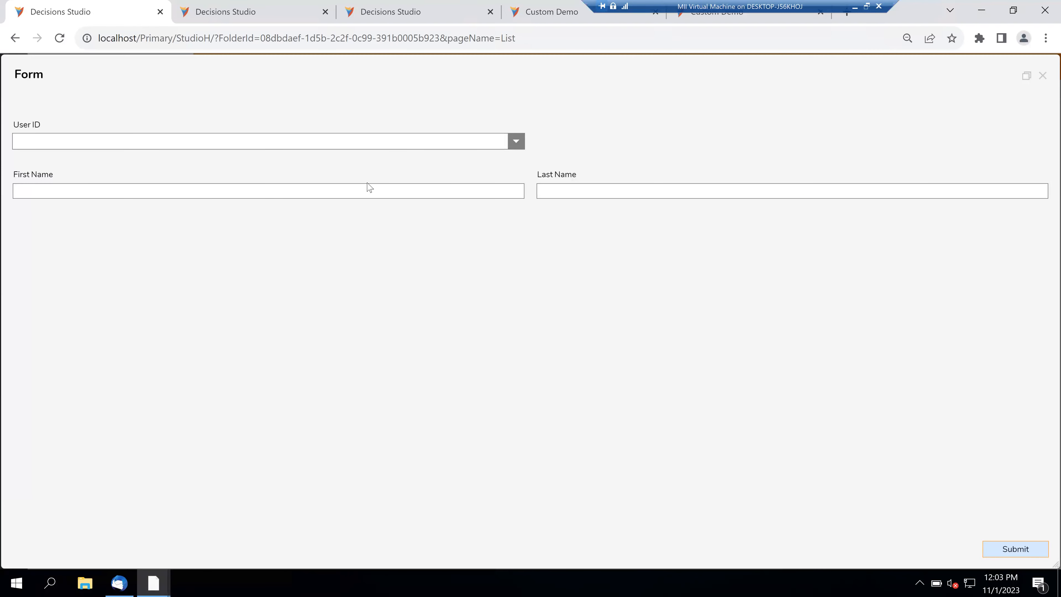
{"action": "left_click", "coordinate": [509, 147]}
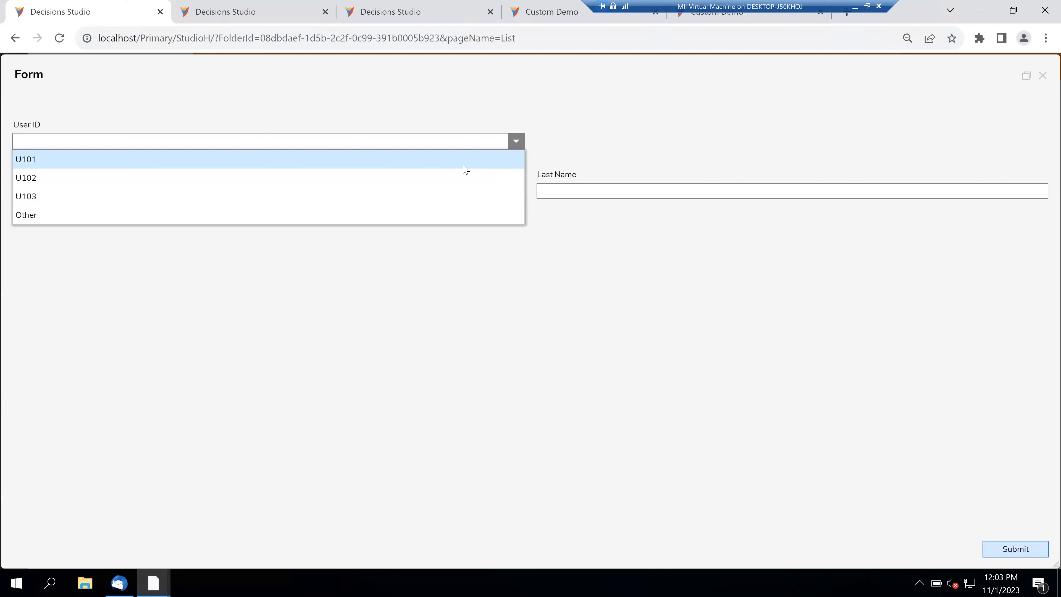
{"action": "left_click", "coordinate": [402, 289]}
{"action": "left_click", "coordinate": [523, 147]}
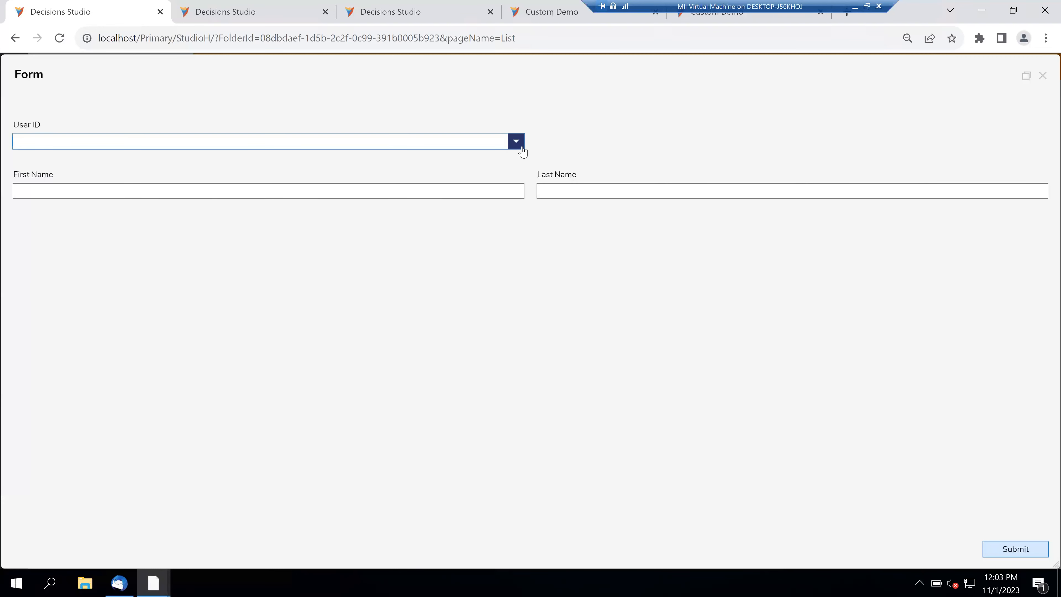
{"action": "left_click", "coordinate": [522, 147]}
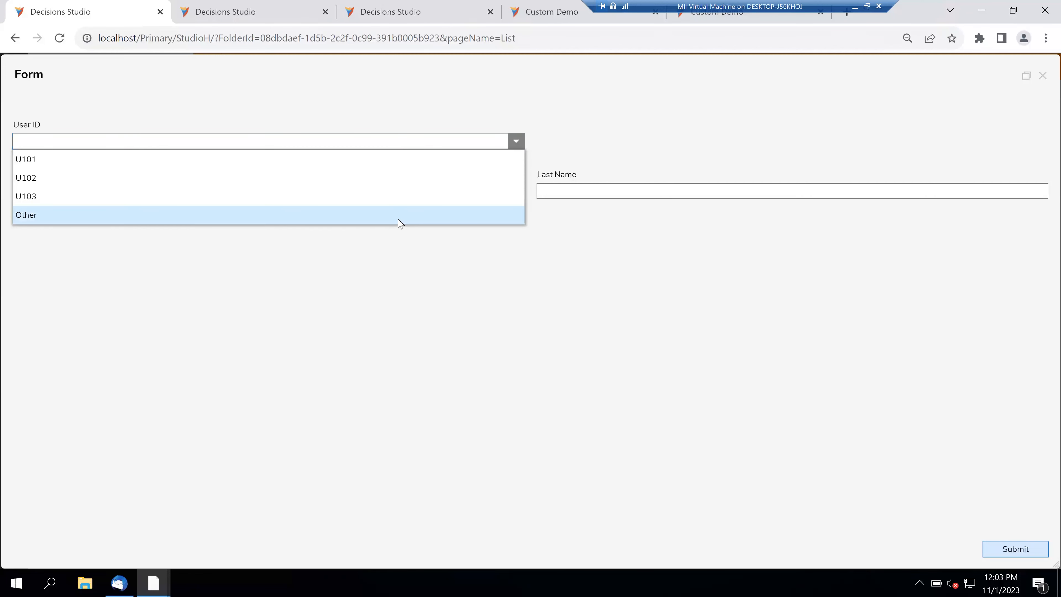
{"action": "left_click", "coordinate": [381, 216]}
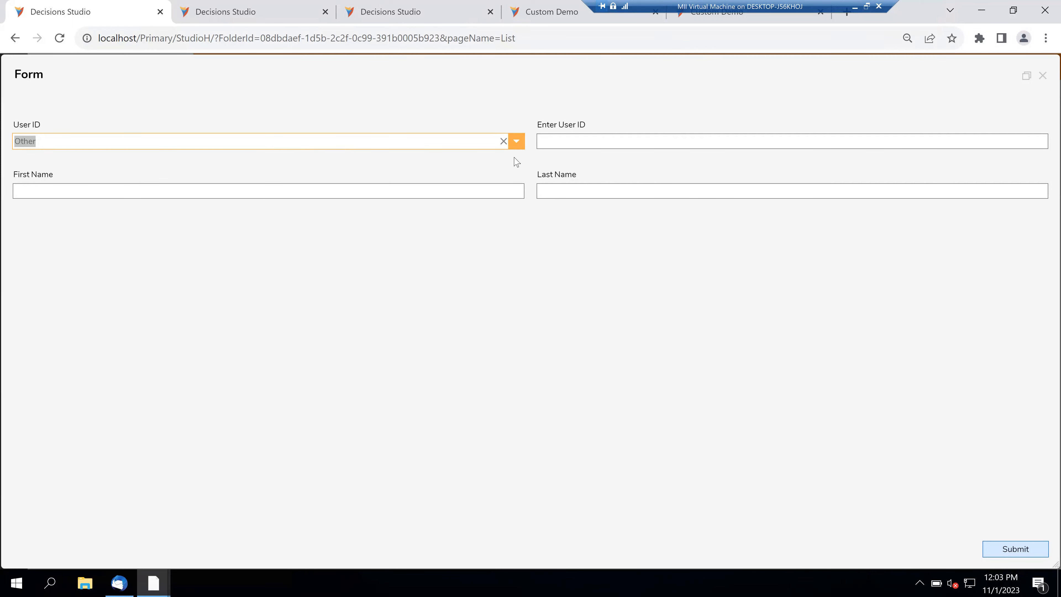
{"action": "left_click", "coordinate": [518, 142]}
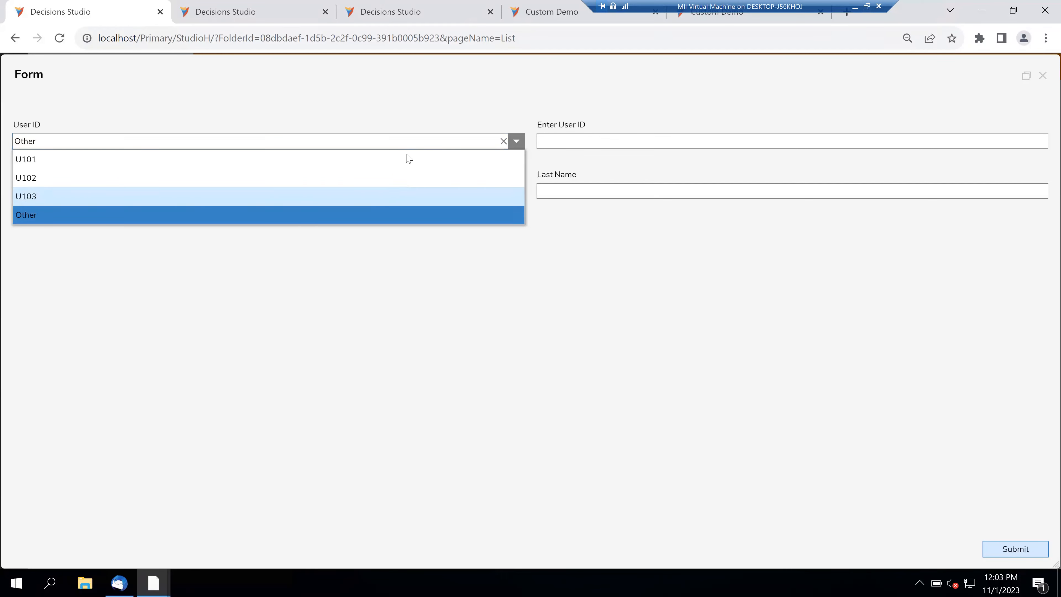
{"action": "left_click", "coordinate": [319, 262]}
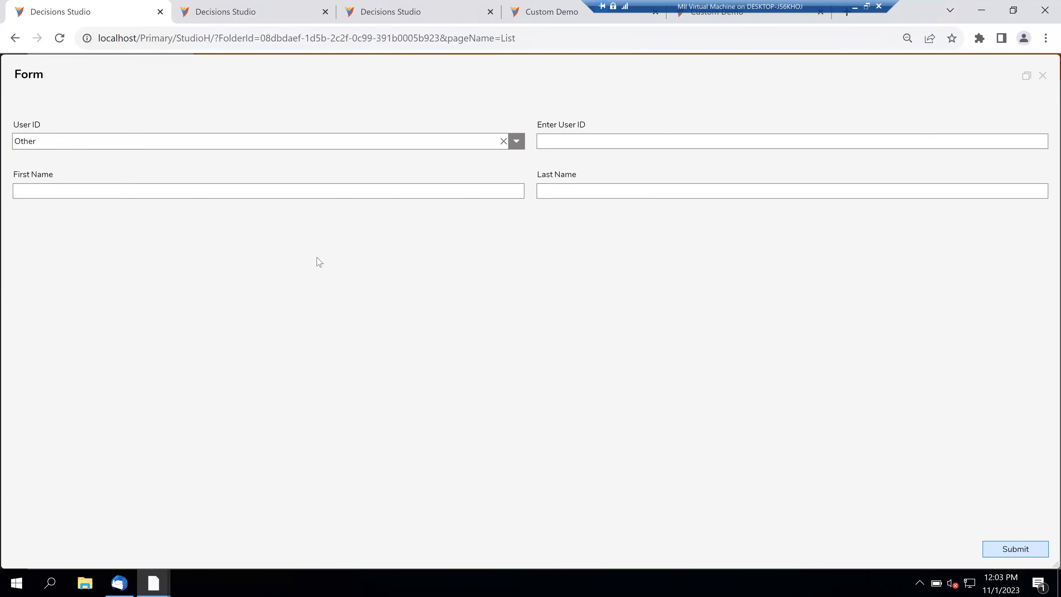
{"action": "left_click", "coordinate": [517, 143]}
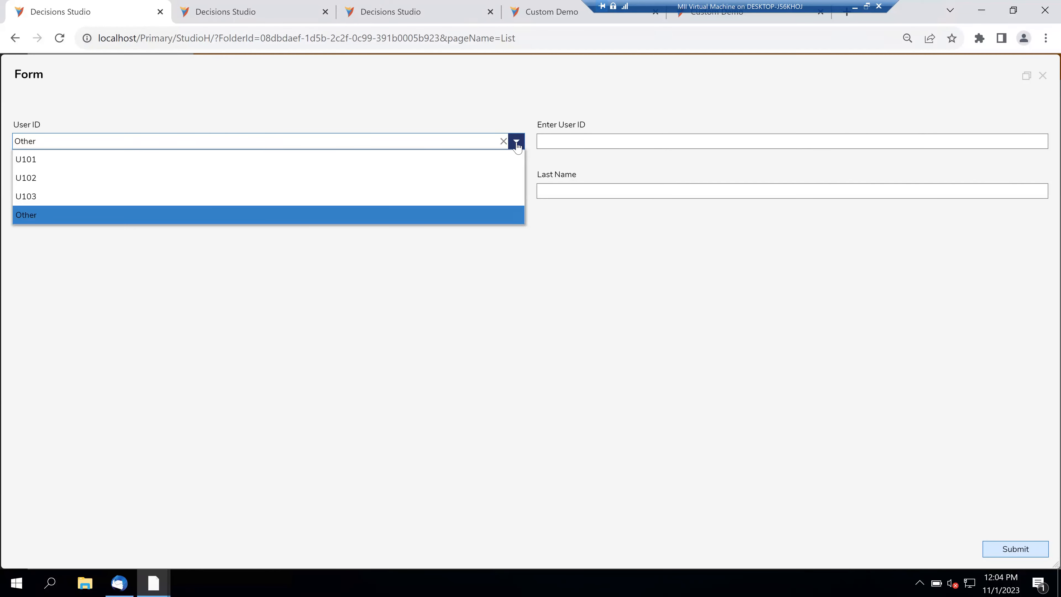
{"action": "left_click", "coordinate": [400, 166]}
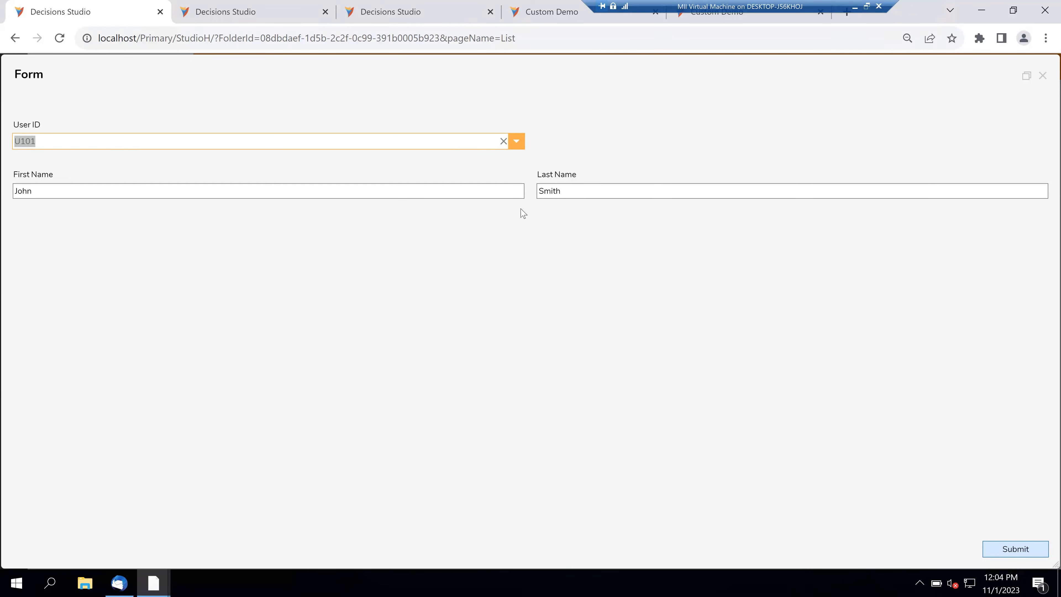
{"action": "left_click", "coordinate": [517, 143]}
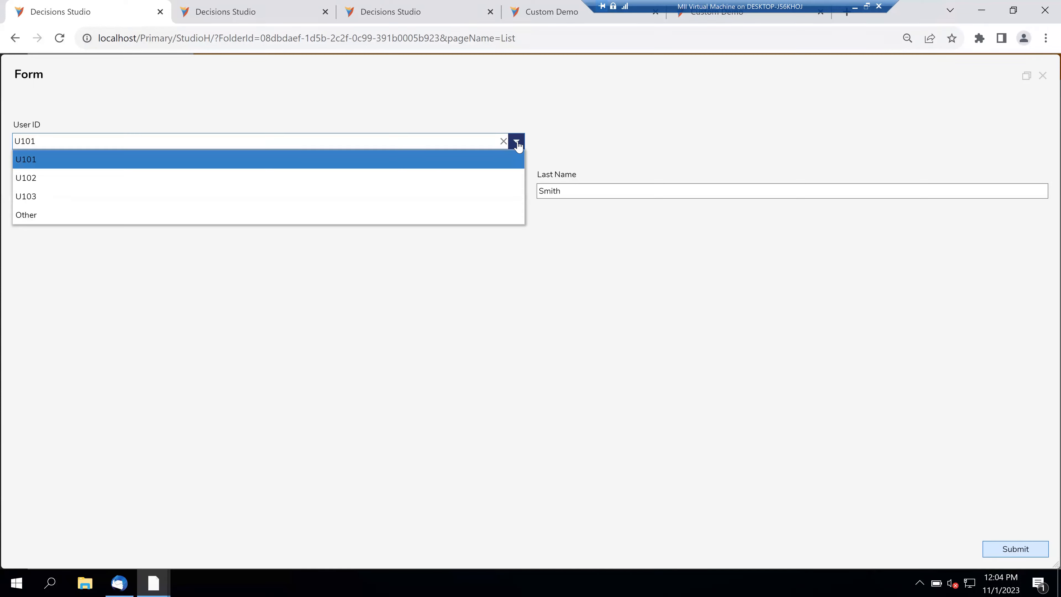
{"action": "left_click", "coordinate": [372, 215]}
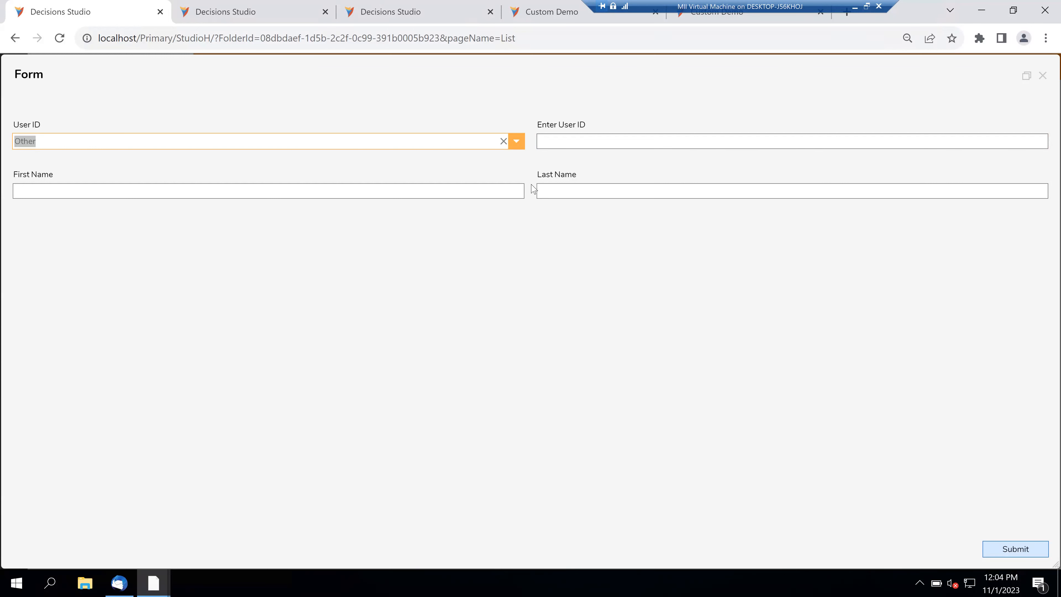
{"action": "left_click", "coordinate": [517, 142]}
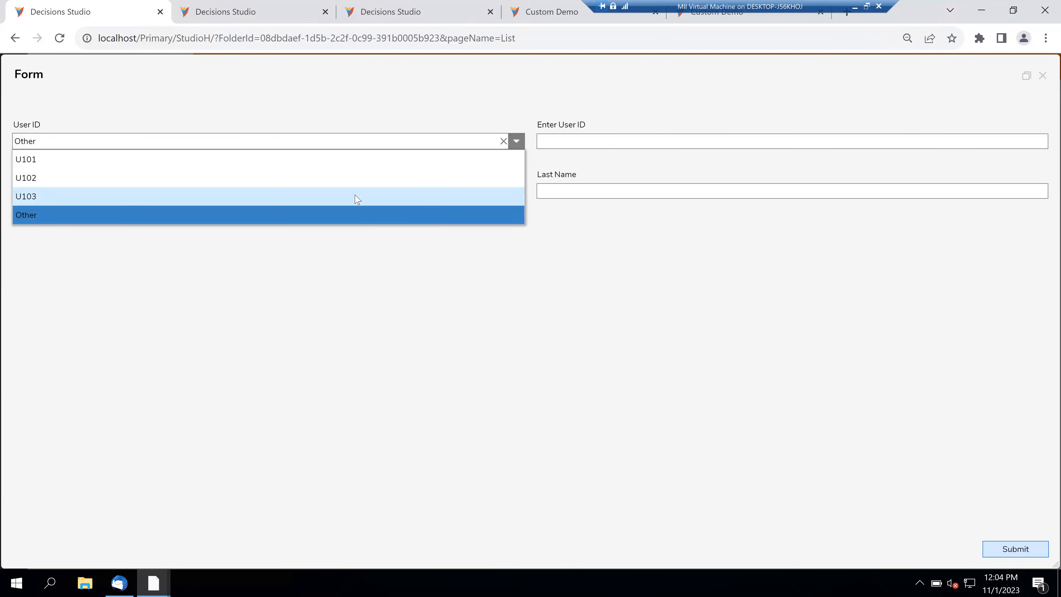
{"action": "left_click", "coordinate": [576, 139]}
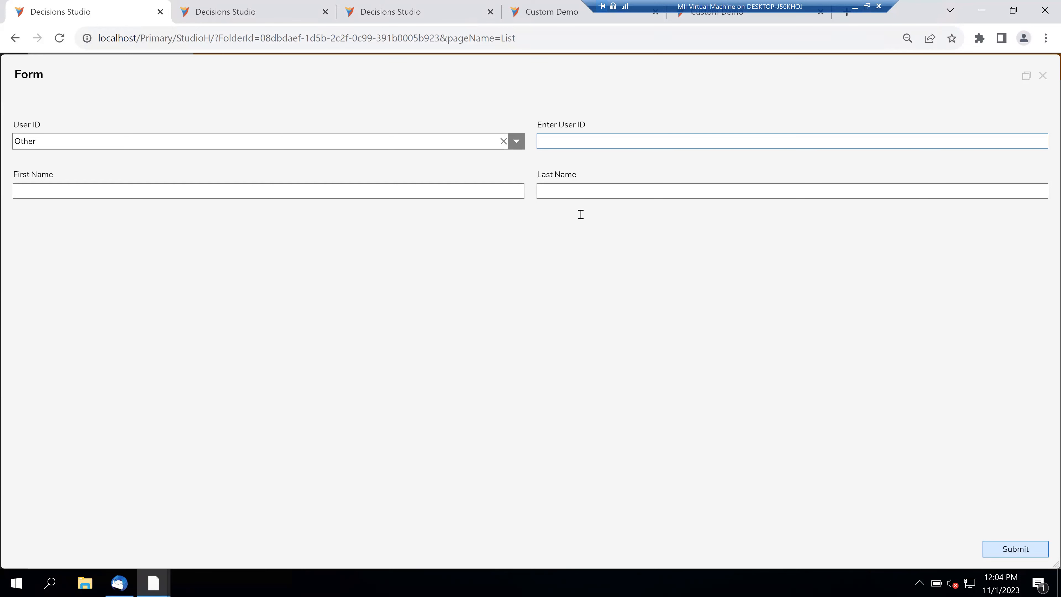
{"action": "left_click", "coordinate": [517, 142]}
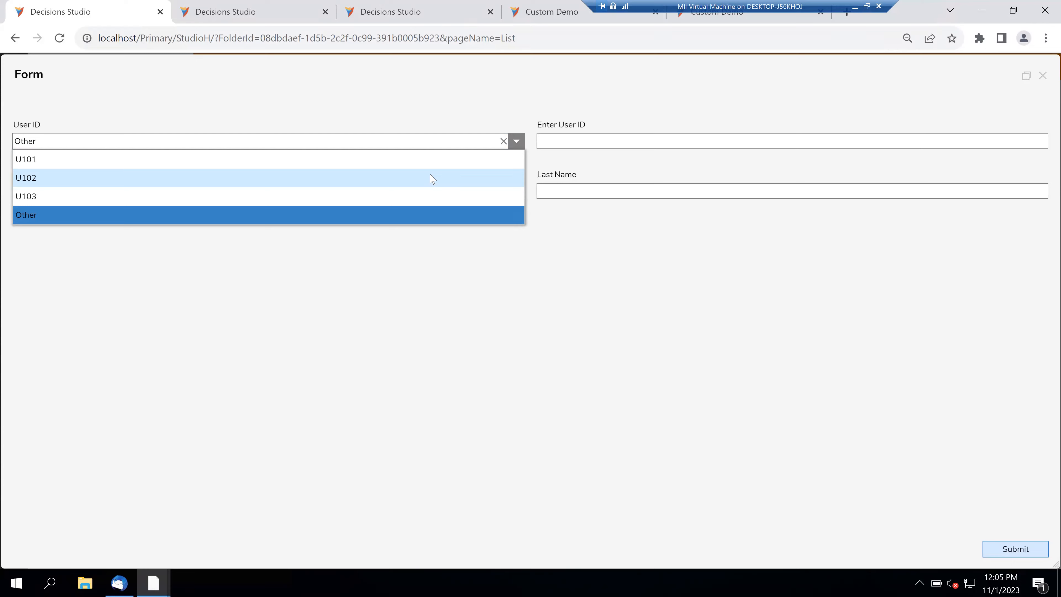
{"action": "left_click", "coordinate": [1045, 79]}
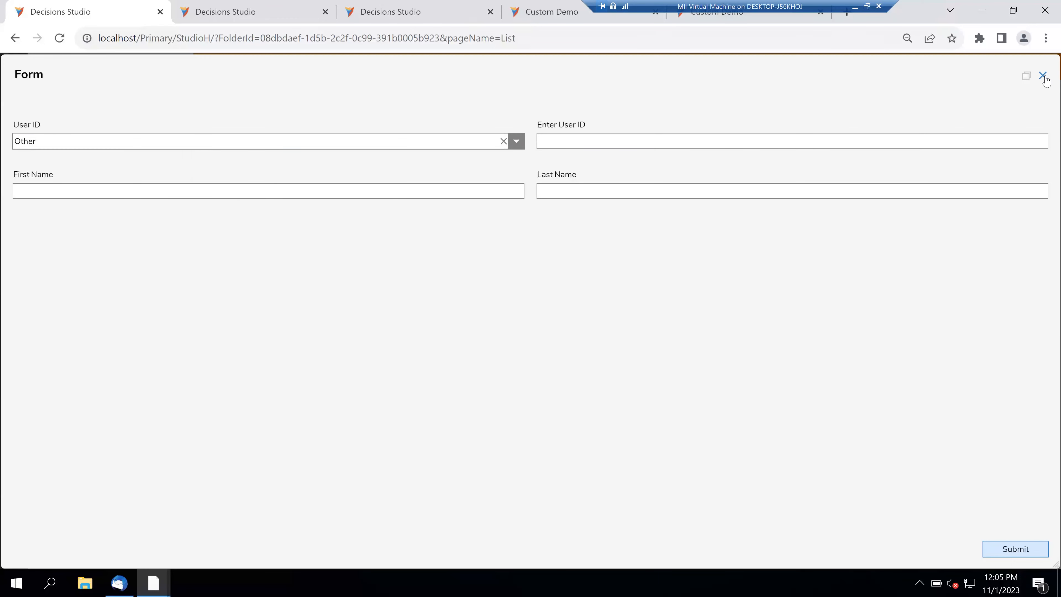
- Close the test form and review UserIDTable's UserId, FName and LName fields in its structure editor
{"action": "left_click", "coordinate": [1043, 76]}
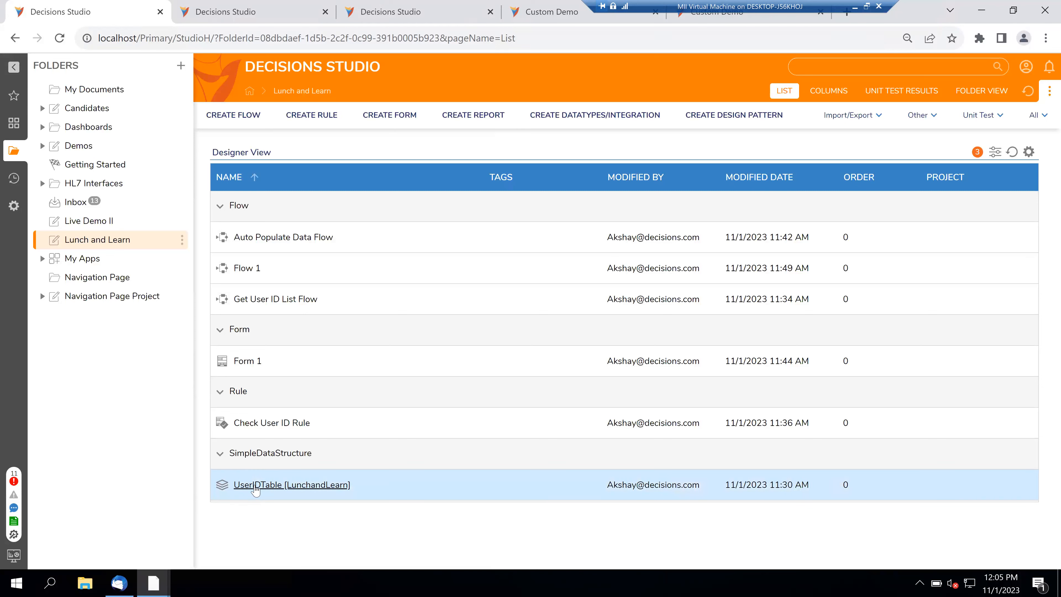
{"action": "left_click", "coordinate": [255, 491]}
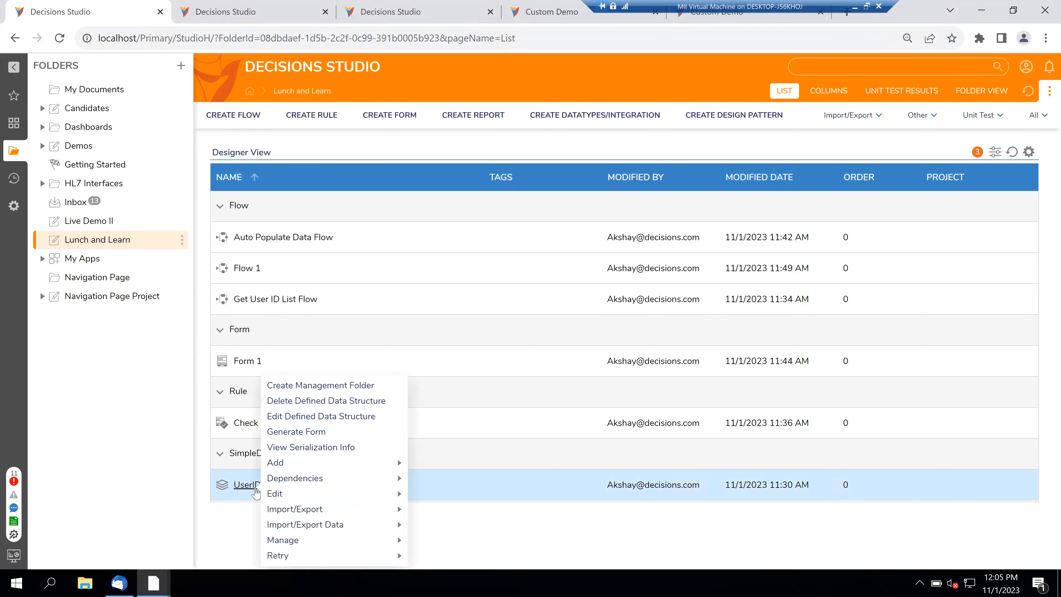
{"action": "left_click", "coordinate": [281, 418]}
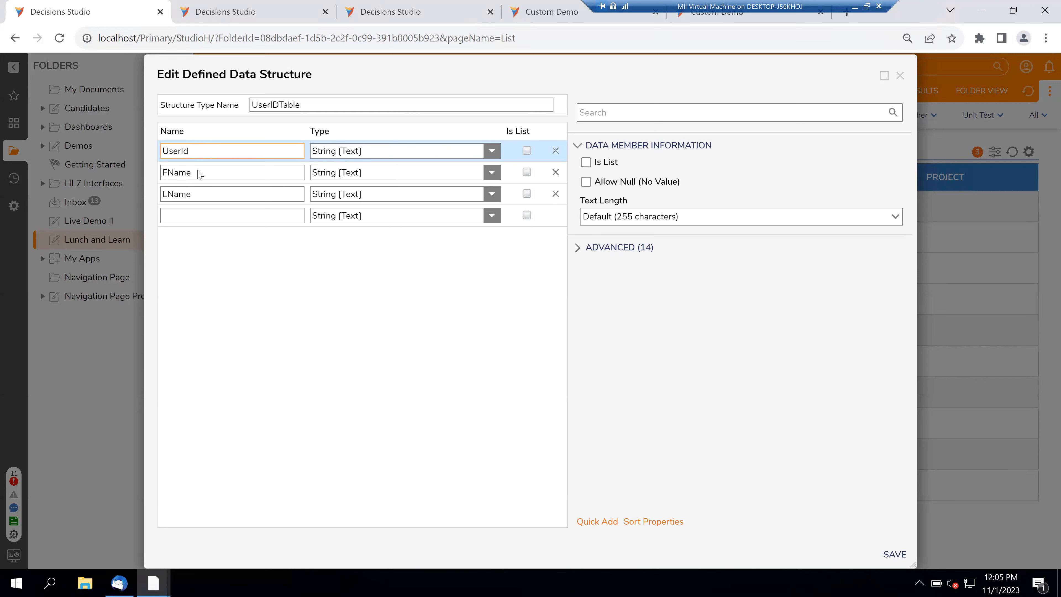
{"action": "left_click", "coordinate": [233, 242]}
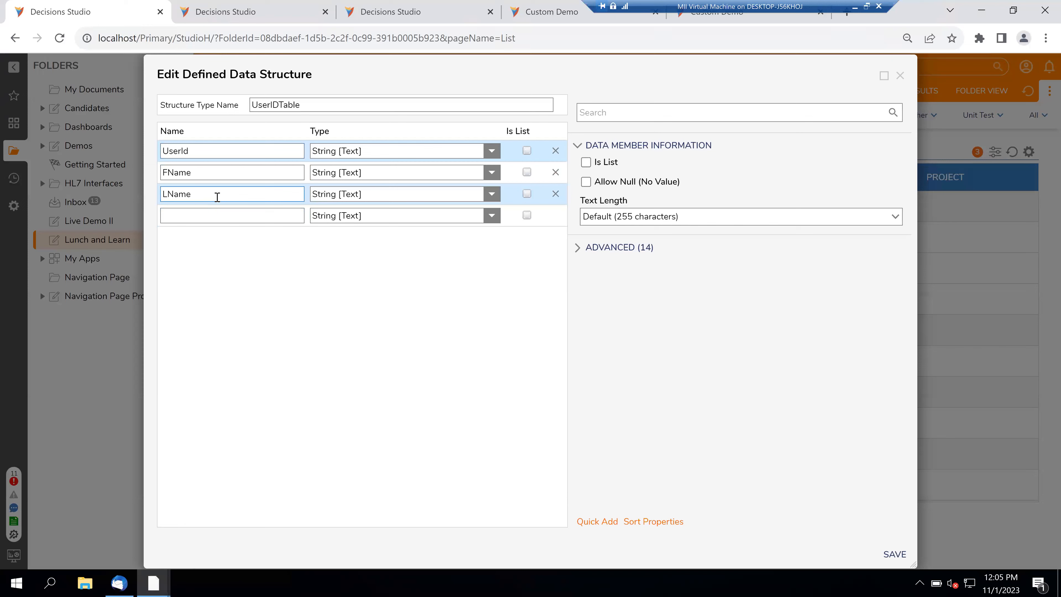
{"action": "left_click", "coordinate": [900, 75]}
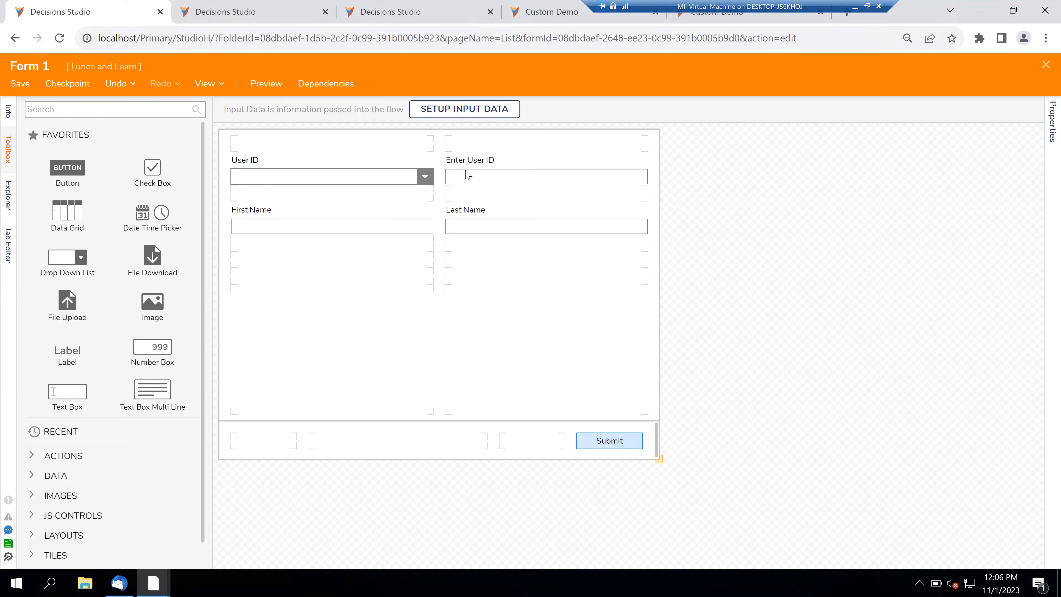
- Keep Flow as the User ID dropdown's list input source and open its Get User ID List Flow
{"action": "left_click", "coordinate": [410, 184]}
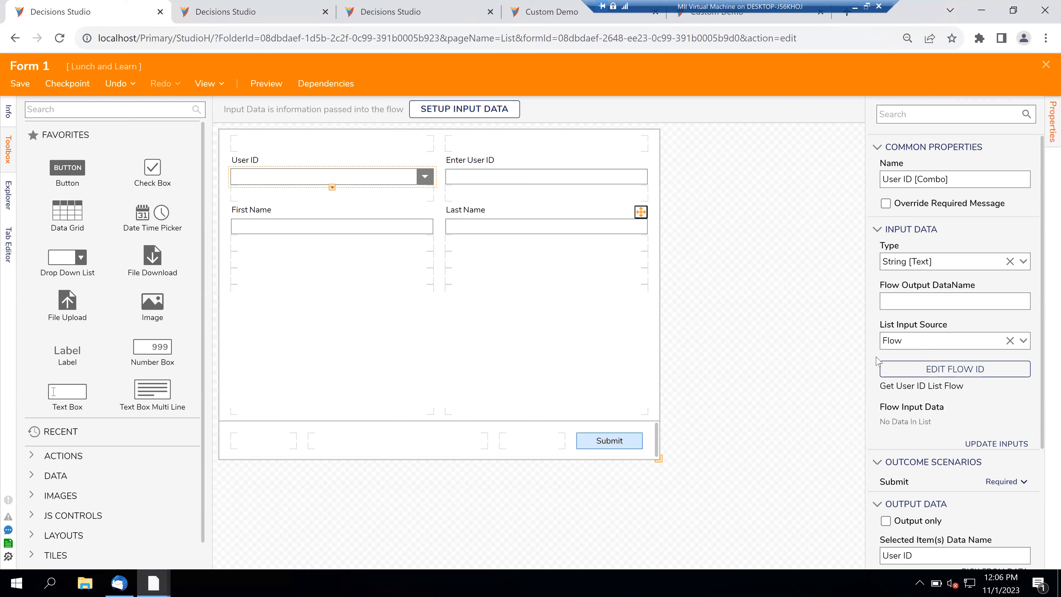
{"action": "left_click", "coordinate": [1024, 341]}
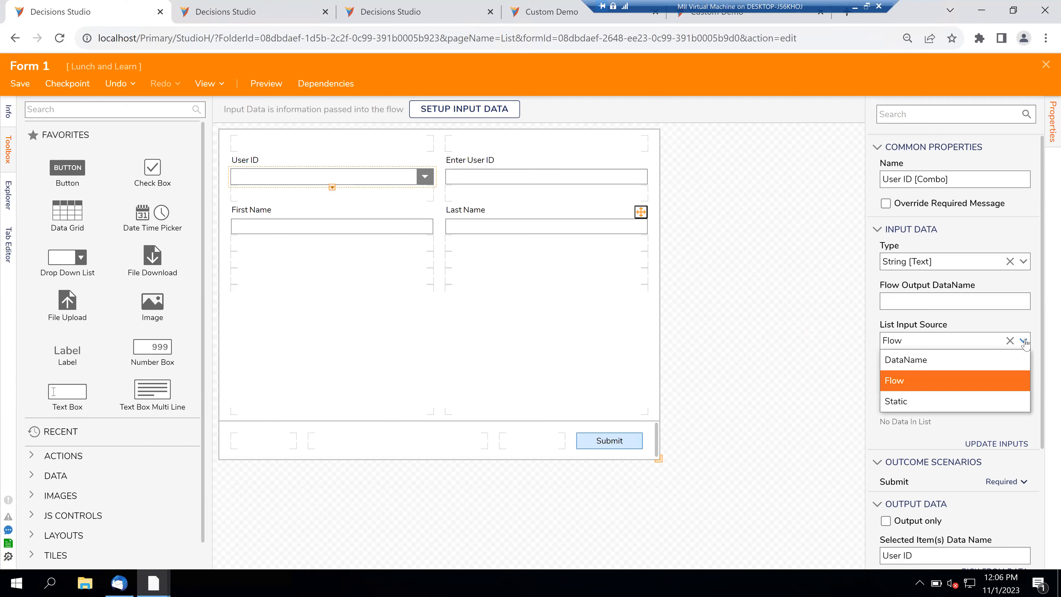
{"action": "left_click", "coordinate": [875, 373]}
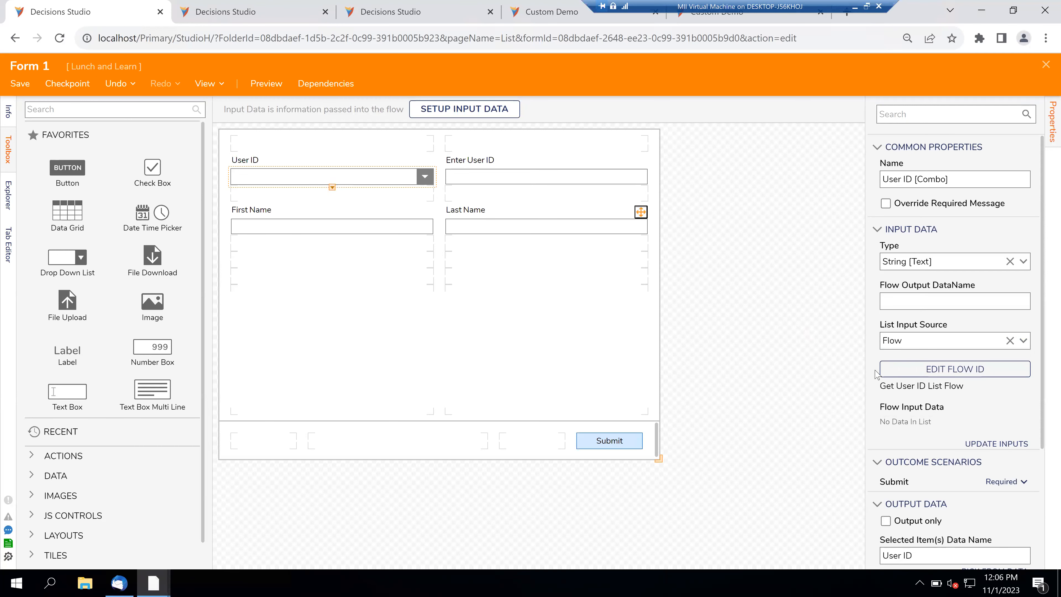
{"action": "left_click", "coordinate": [940, 370]}
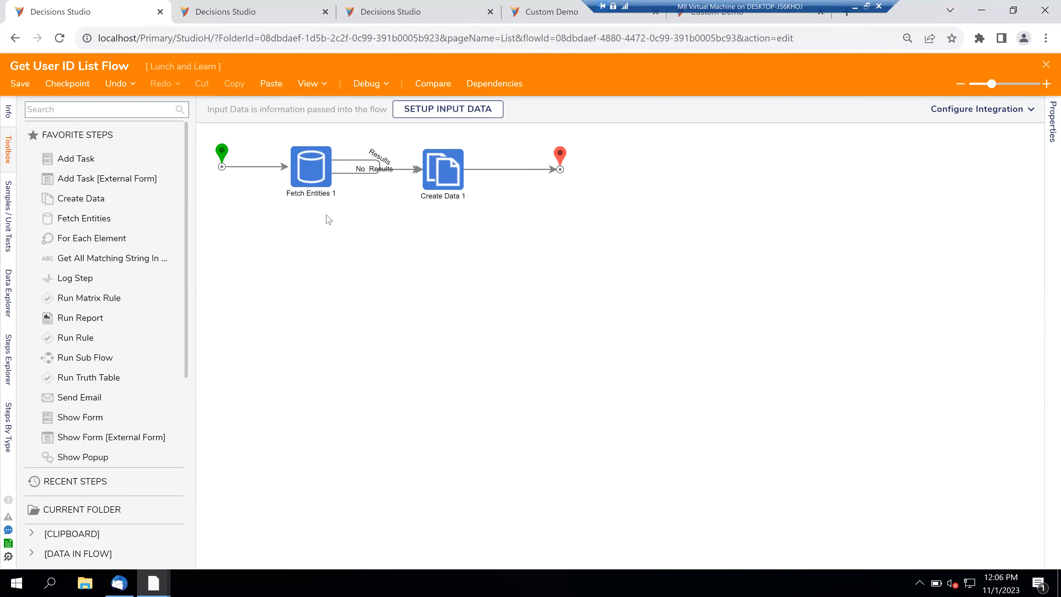
- Inspect the Fetch Entities 1 and Create Data 1 steps, then close the flow back to Form 1
{"action": "left_click", "coordinate": [314, 172]}
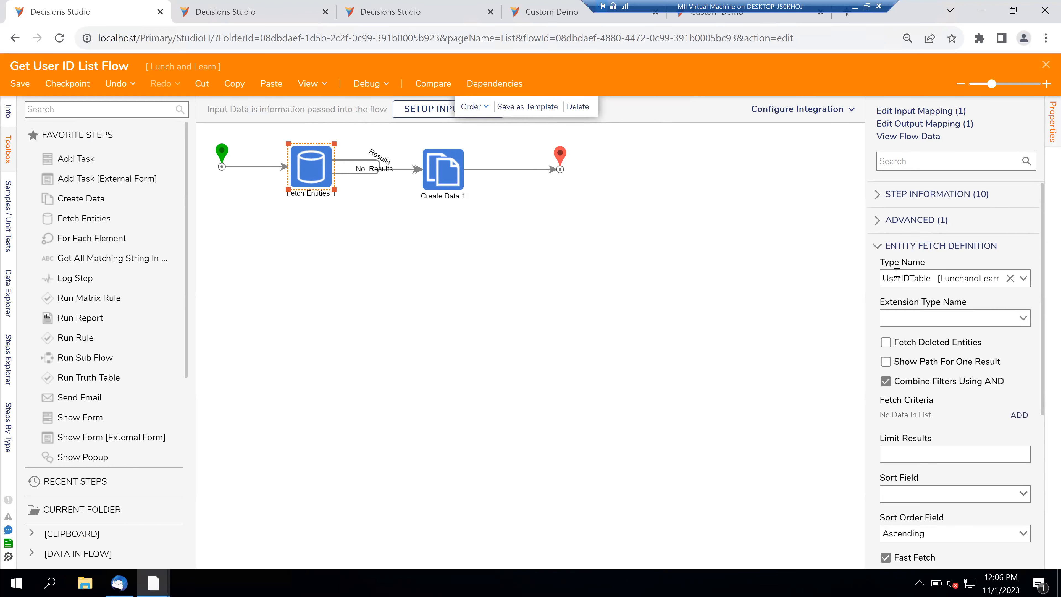
{"action": "left_click", "coordinate": [444, 177]}
{"action": "scroll", "coordinate": [878, 427], "scroll_direction": "down", "scroll_amount": 4}
{"action": "scroll", "coordinate": [877, 426], "scroll_direction": "up", "scroll_amount": 2}
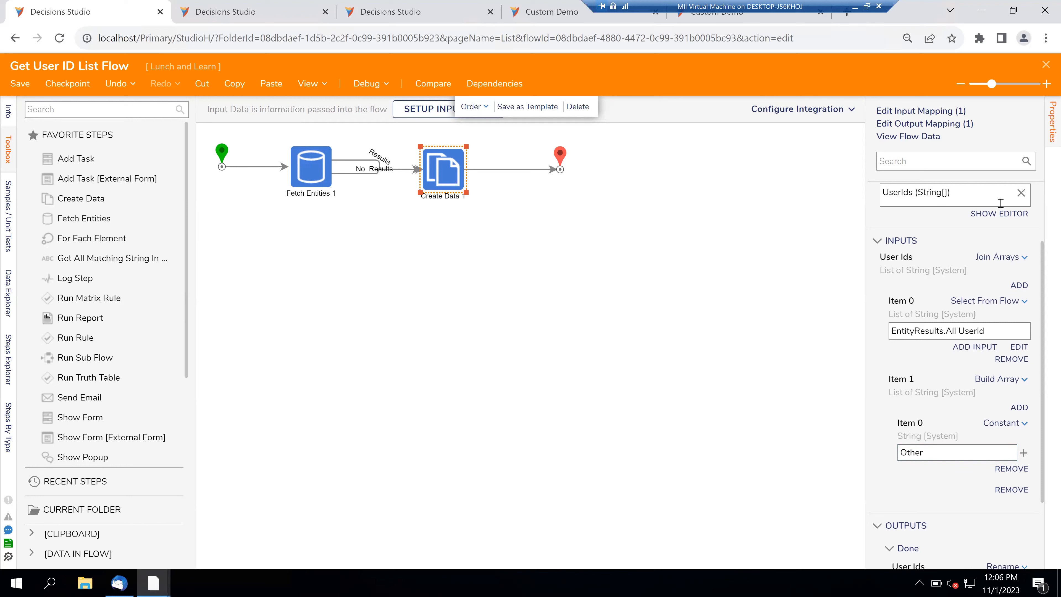
{"action": "left_click", "coordinate": [1045, 65]}
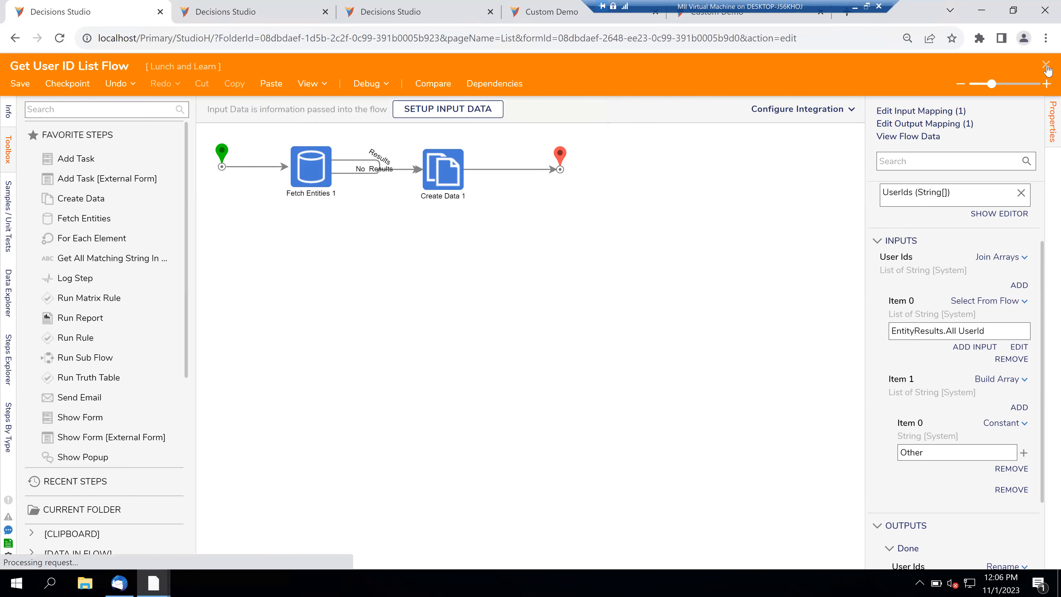
- Open the Hide Show Enter User ID visibility rule under Legacy and review its Check User ID Rule
{"action": "left_click", "coordinate": [759, 384]}
{"action": "scroll", "coordinate": [899, 296], "scroll_direction": "down", "scroll_amount": 10}
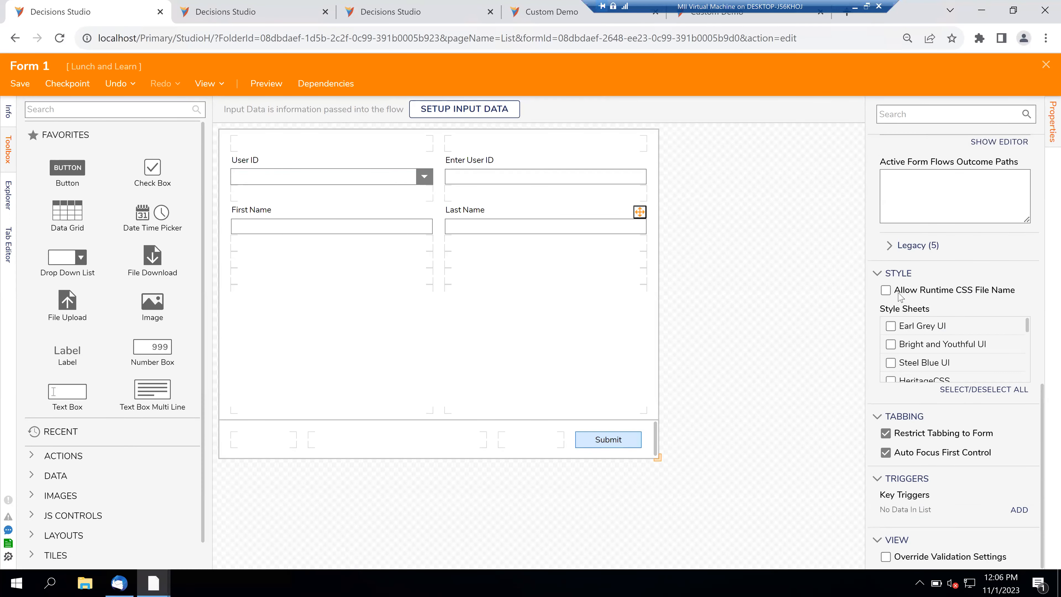
{"action": "left_click", "coordinate": [890, 254]}
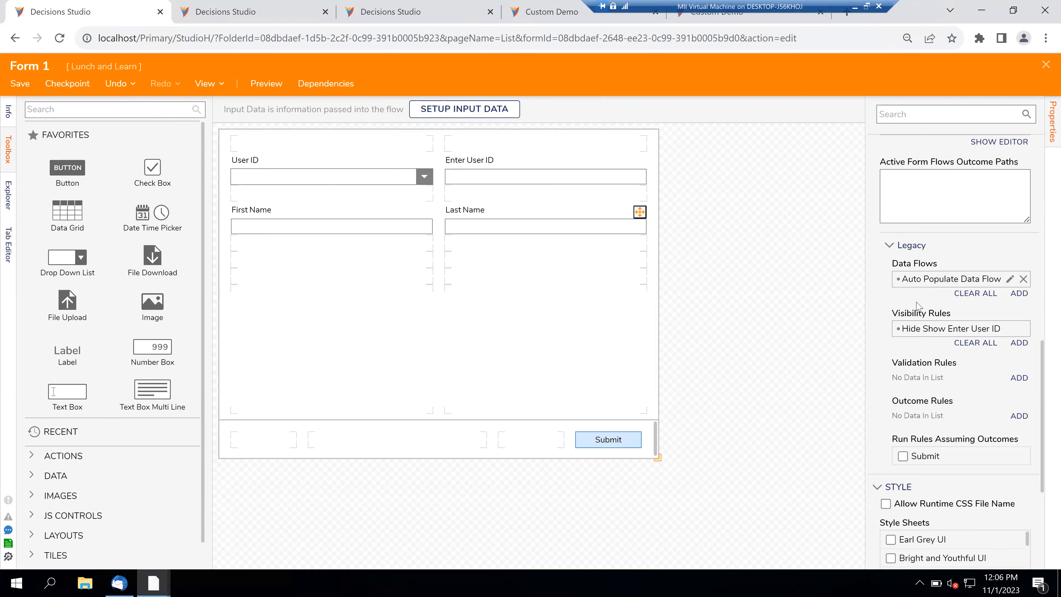
{"action": "left_click", "coordinate": [1007, 329]}
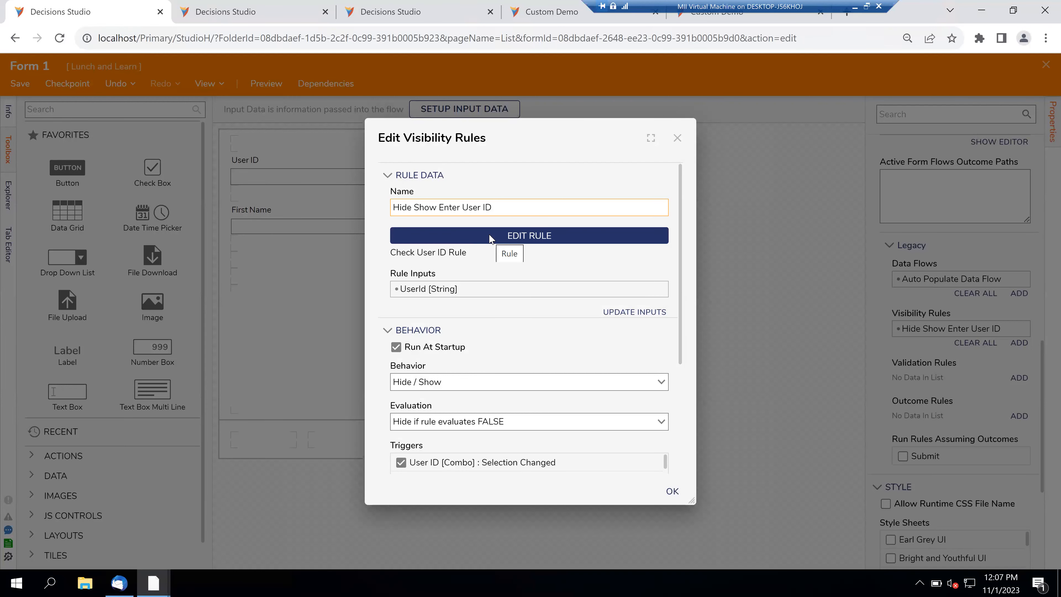
{"action": "left_click", "coordinate": [489, 236]}
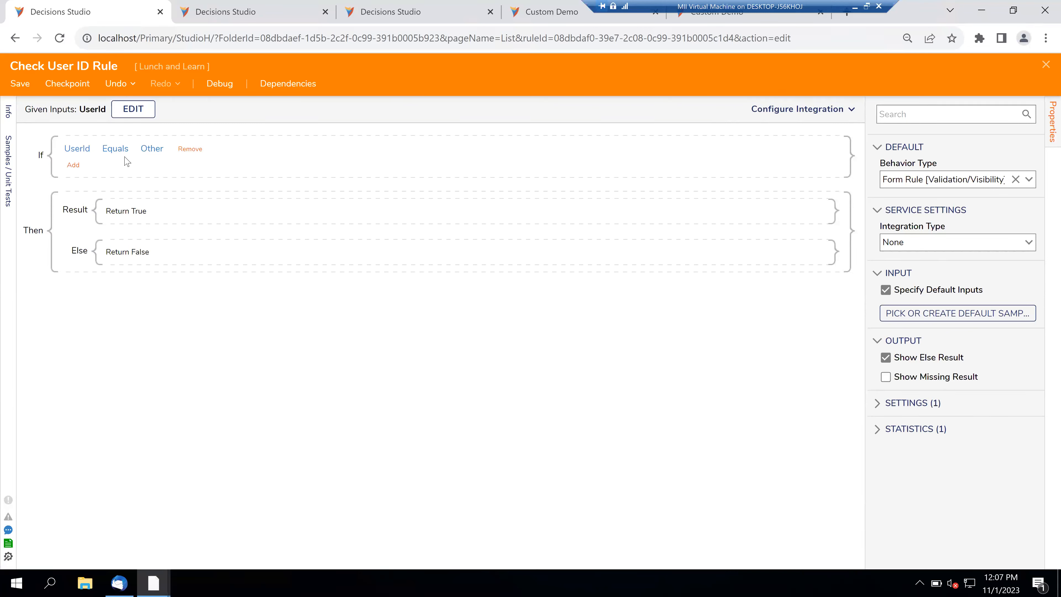
{"action": "left_click", "coordinate": [1047, 65]}
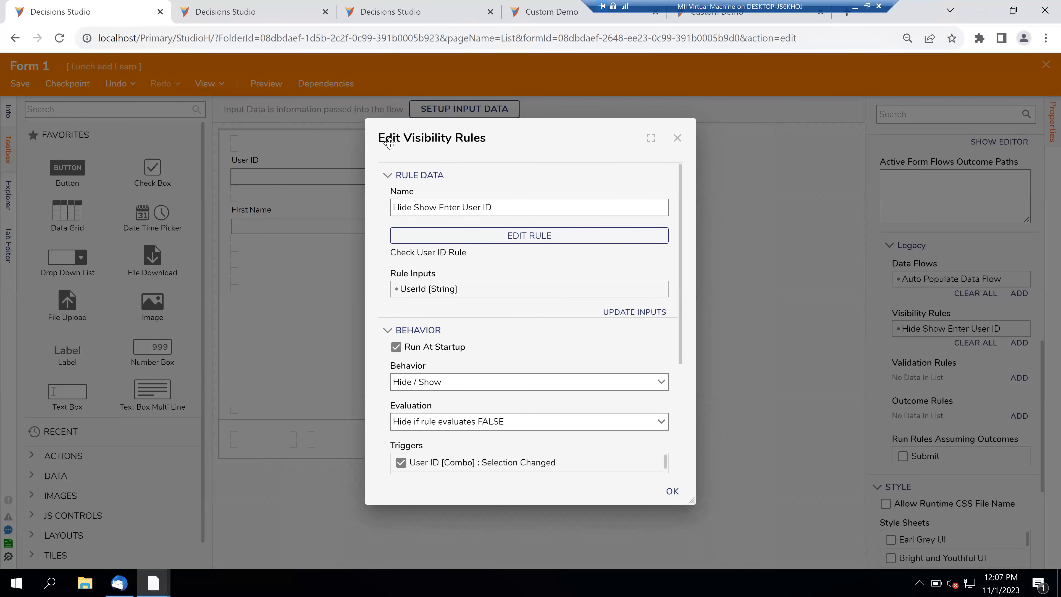
- Close the visibility rule settings and open the Auto Populate Data Flow settings
{"action": "left_click_drag", "start_coordinate": [389, 143], "coordinate": [249, 145]}
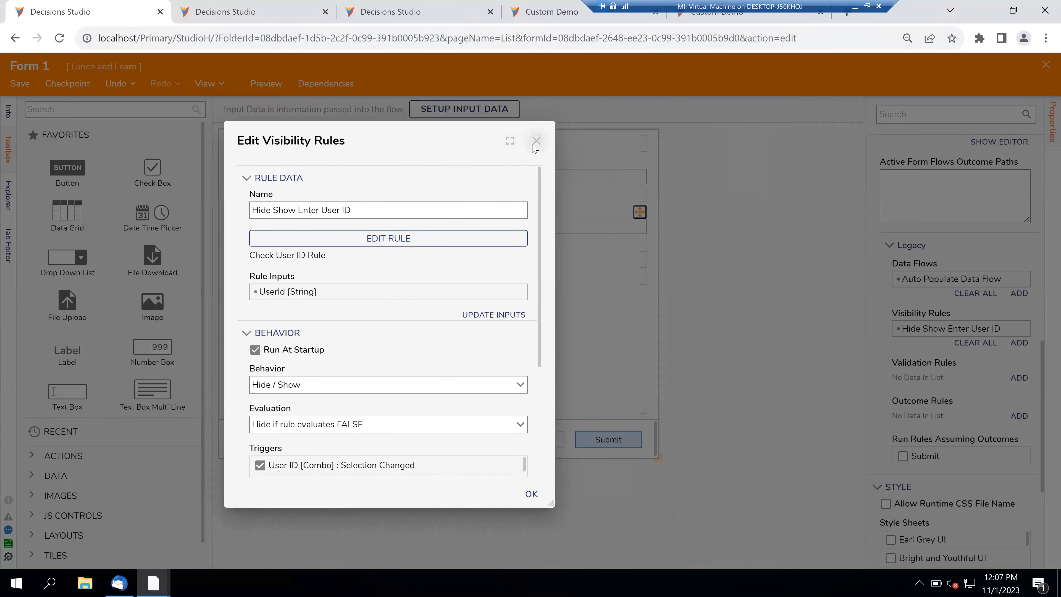
{"action": "left_click", "coordinate": [534, 144]}
{"action": "mouse_move", "coordinate": [942, 325]}
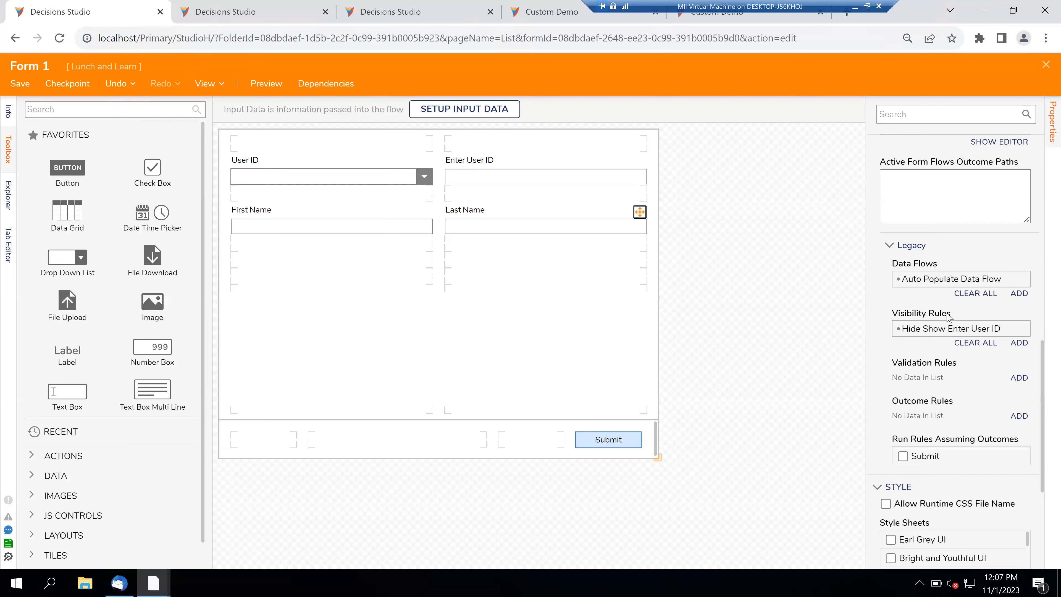
{"action": "mouse_move", "coordinate": [1009, 281]}
{"action": "left_click", "coordinate": [1011, 279]}
{"action": "left_click", "coordinate": [517, 237]}
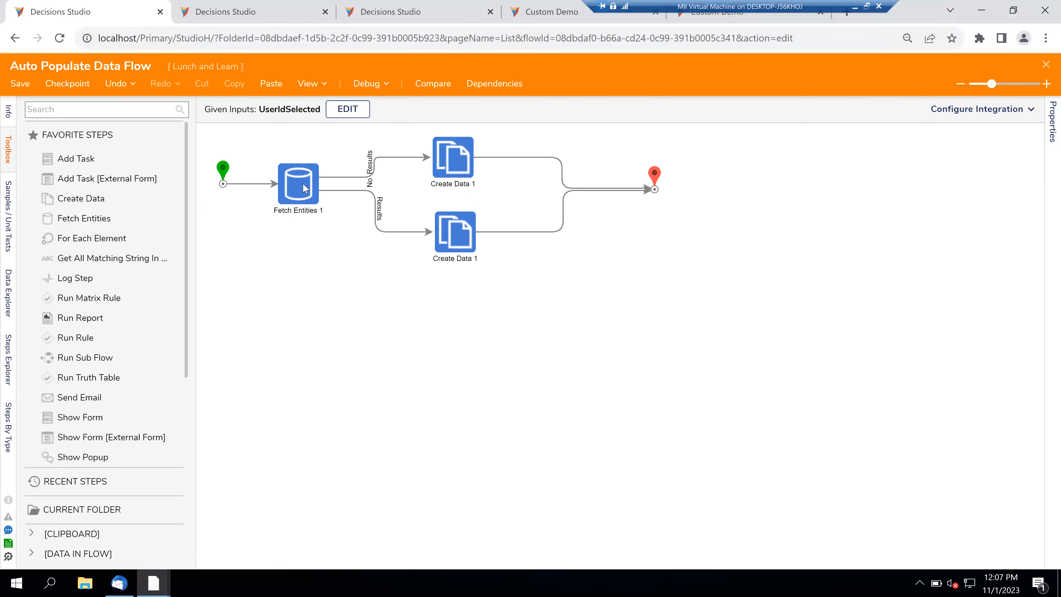
{"action": "left_click", "coordinate": [302, 182]}
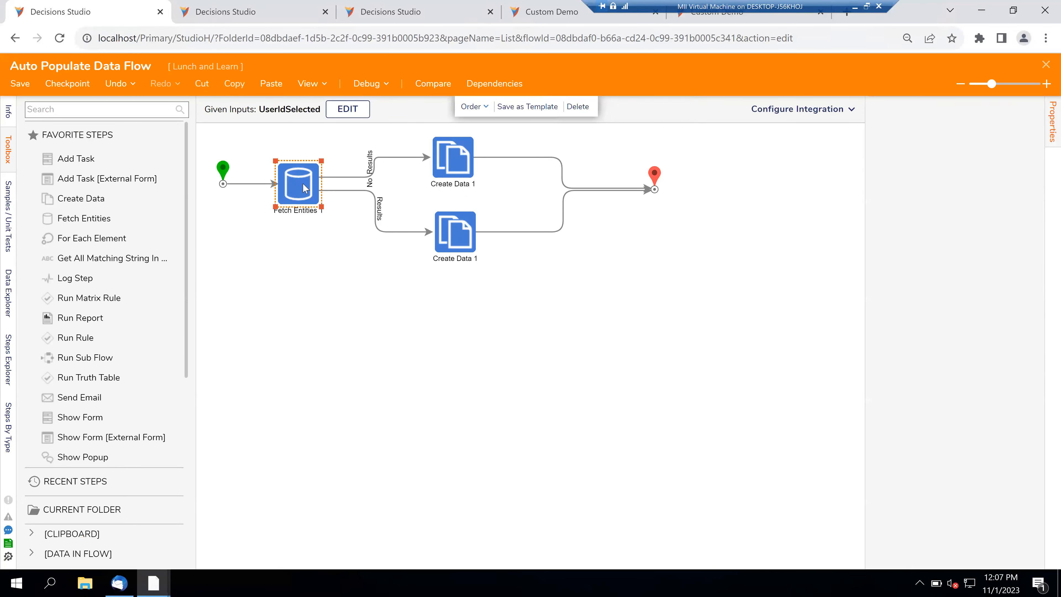
{"action": "left_click", "coordinate": [459, 230]}
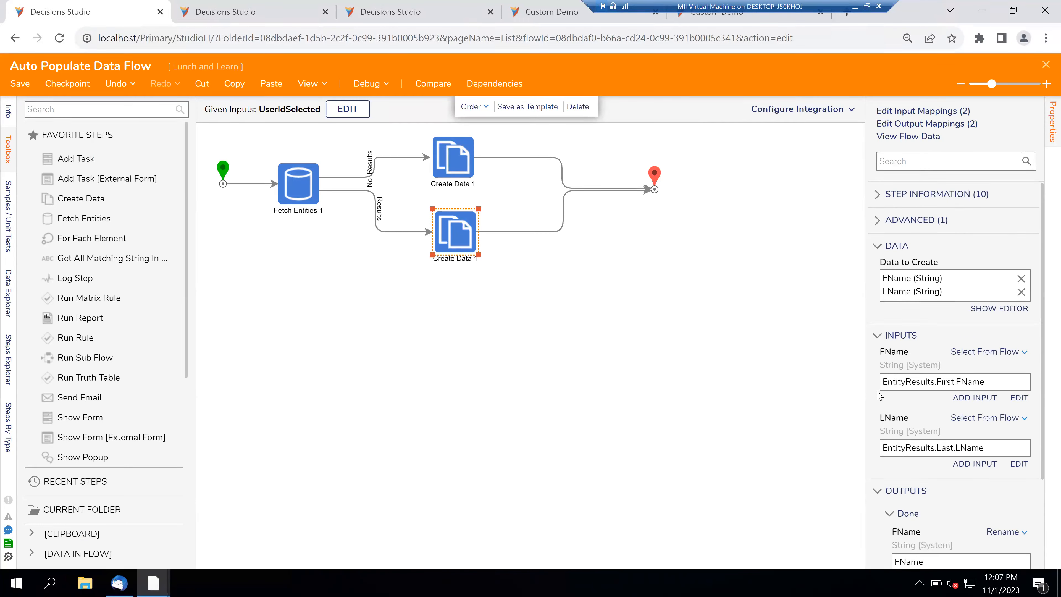
{"action": "left_click", "coordinate": [451, 167]}
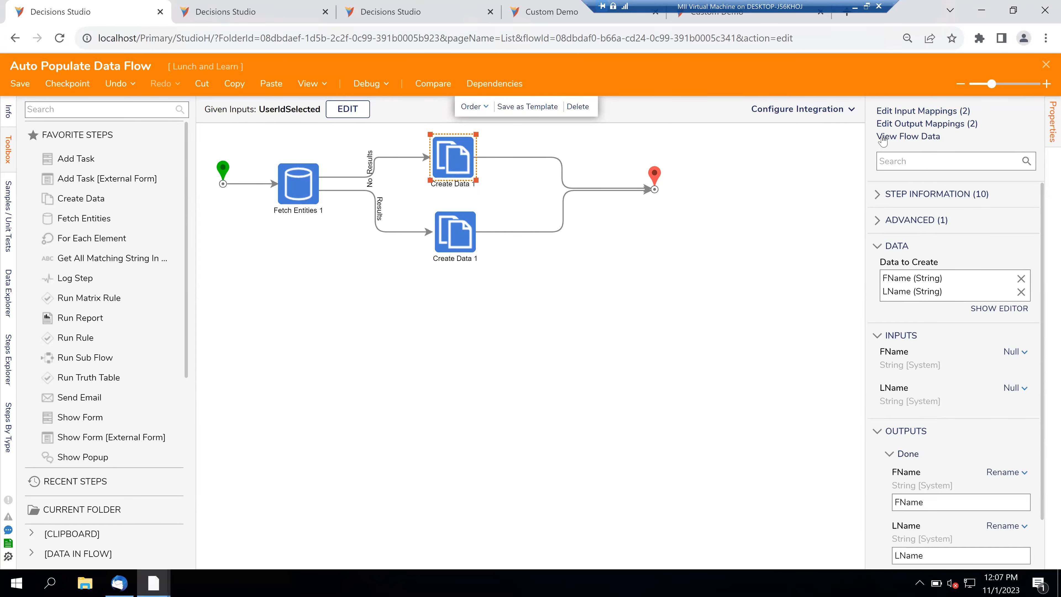
{"action": "left_click", "coordinate": [1047, 66]}
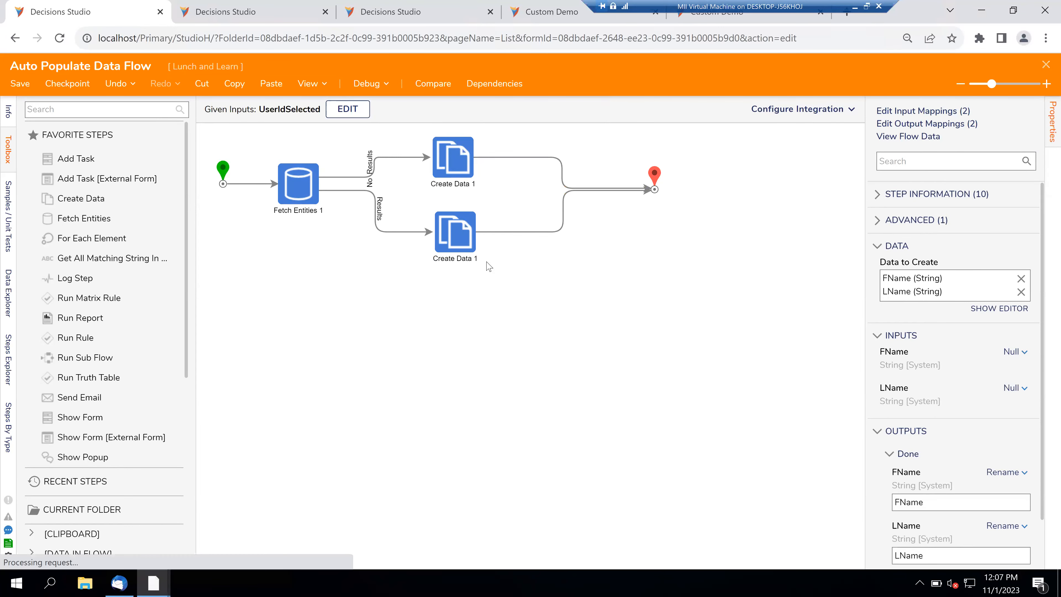
{"action": "left_click_drag", "start_coordinate": [520, 143], "coordinate": [365, 152]}
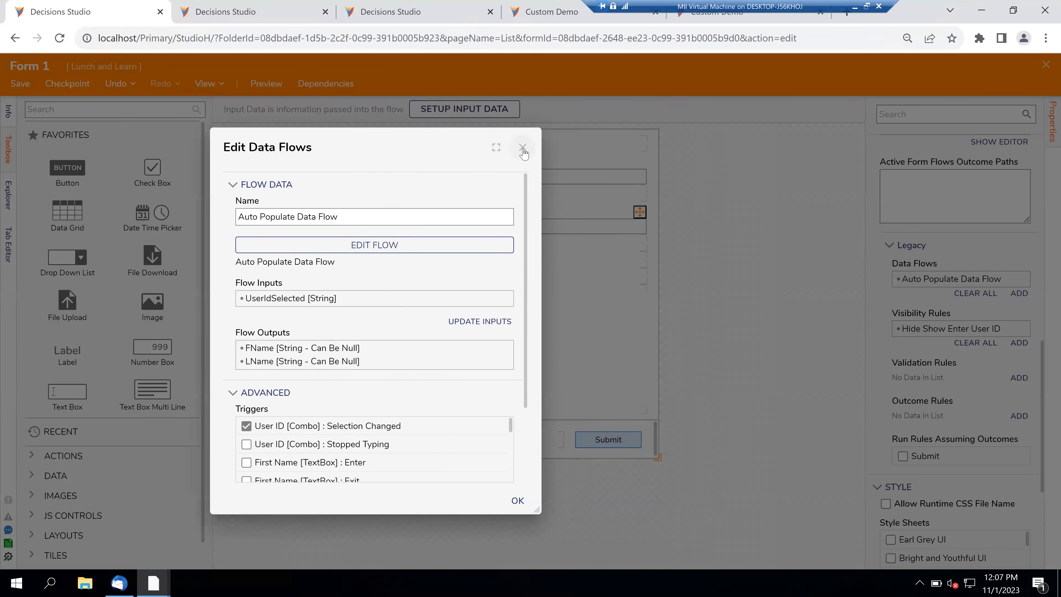
- Close the data flow settings, inspect the User ID and Enter User ID controls, and close Form 1
{"action": "left_click", "coordinate": [523, 149]}
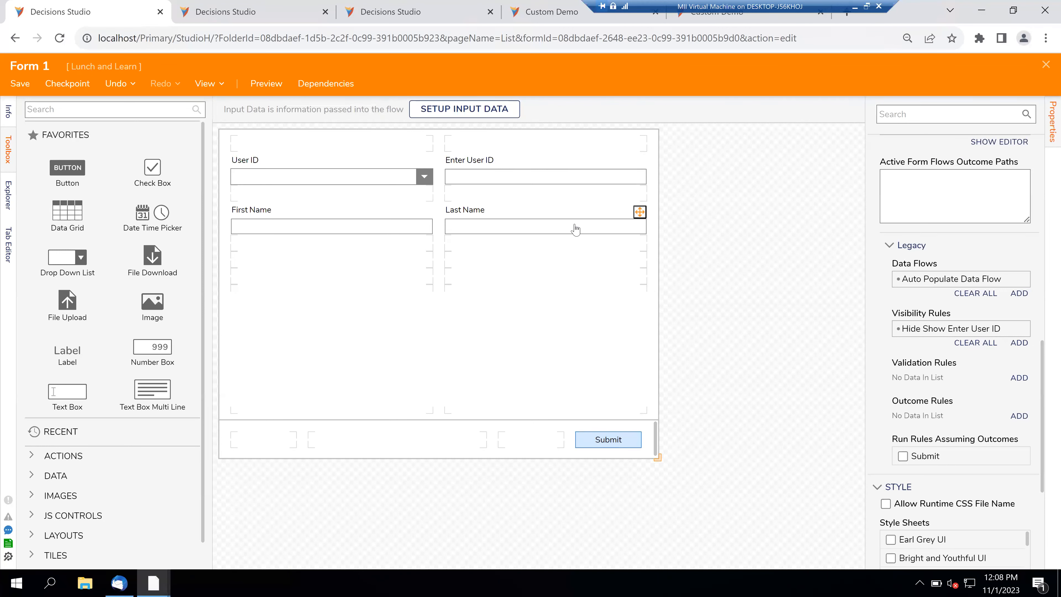
{"action": "left_click", "coordinate": [380, 176]}
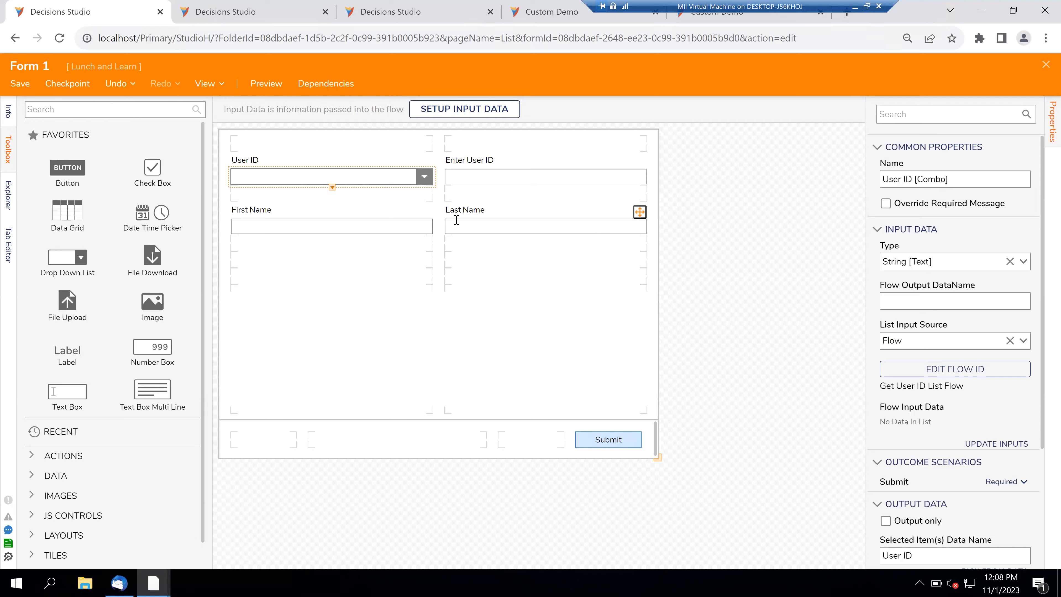
{"action": "left_click", "coordinate": [485, 182]}
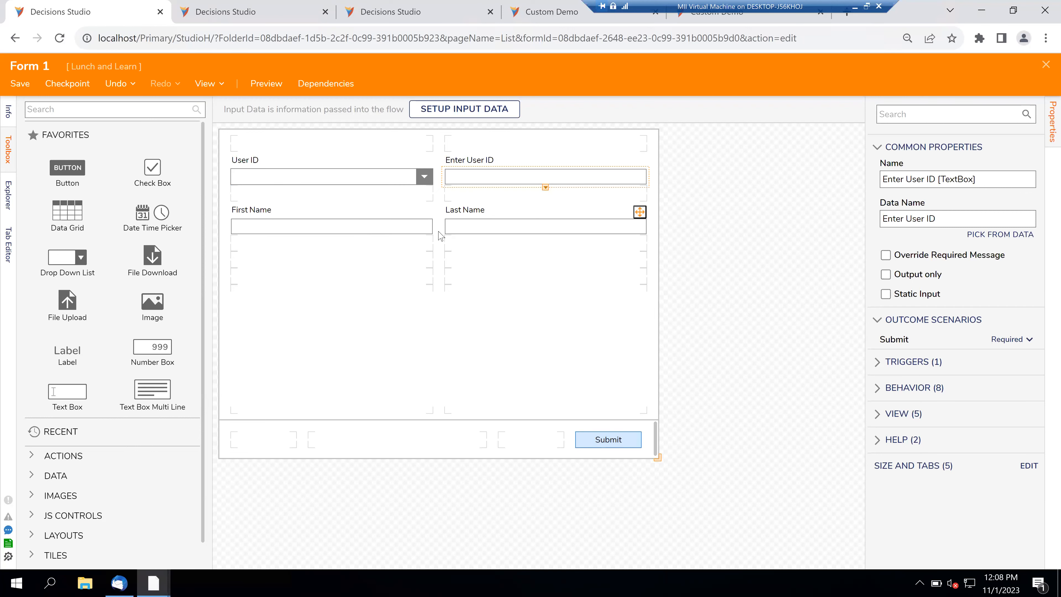
{"action": "left_click", "coordinate": [1046, 67]}
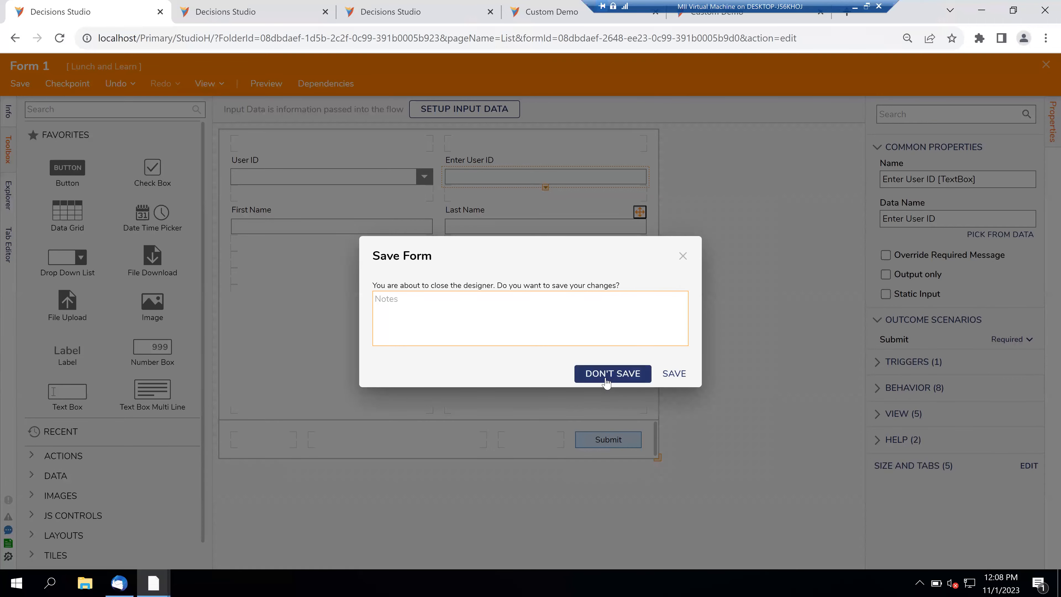
- Discard Form 1 changes, open Flow 1, and inspect its Form 1, String Equals and Create UserIDTable steps
{"action": "left_click", "coordinate": [608, 379]}
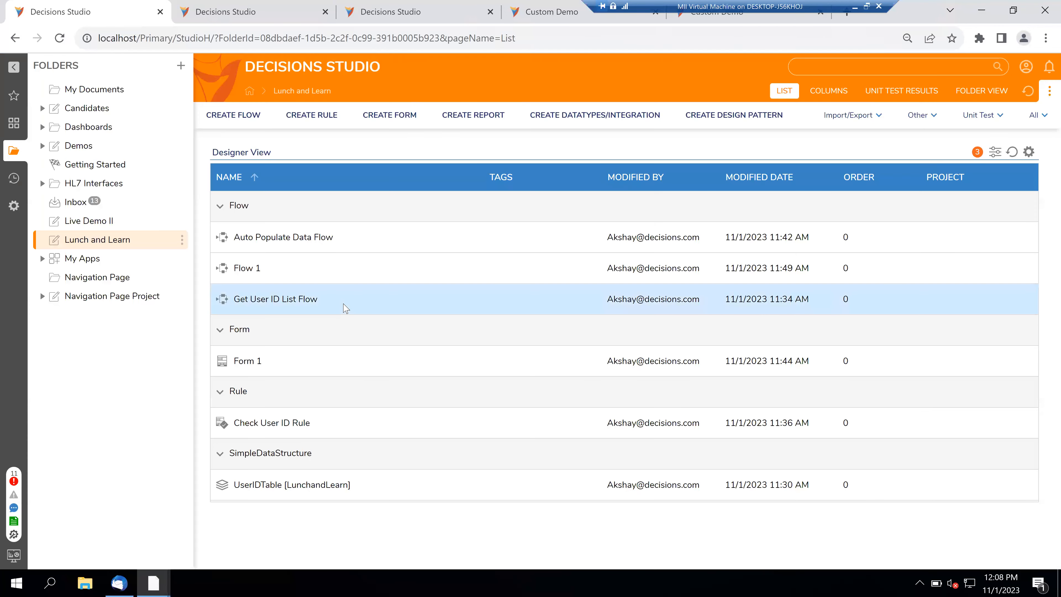
{"action": "left_click", "coordinate": [246, 268]}
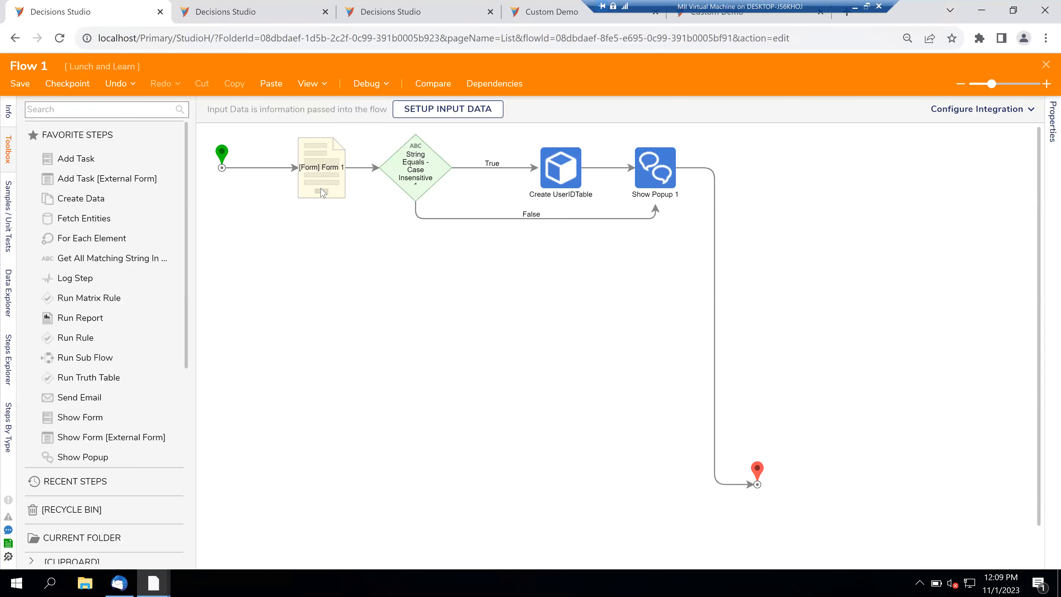
{"action": "left_click", "coordinate": [323, 193]}
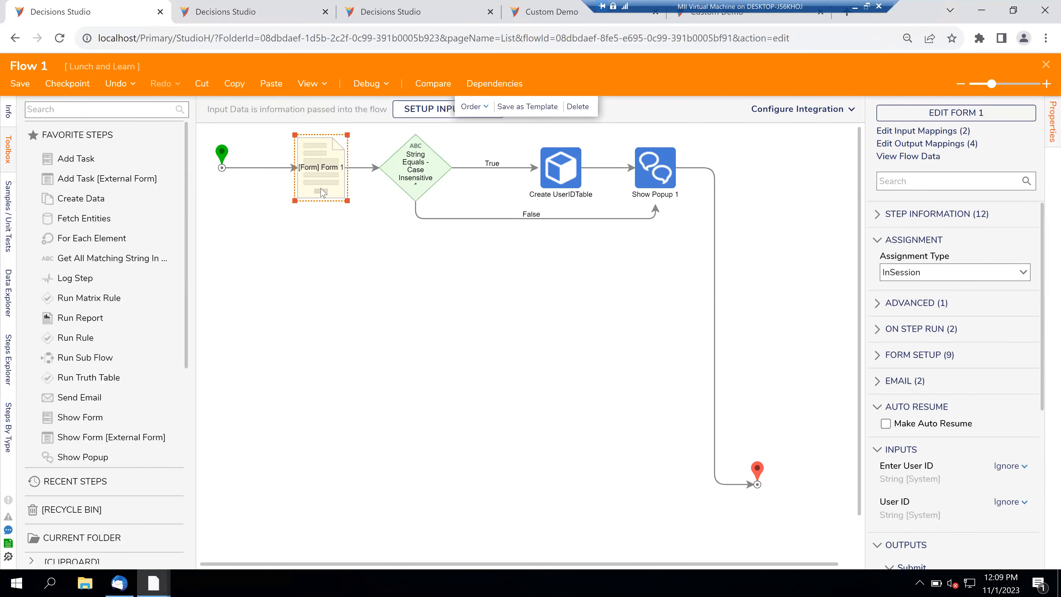
{"action": "left_click_drag", "start_coordinate": [322, 193], "coordinate": [301, 193]}
{"action": "left_click", "coordinate": [418, 178]}
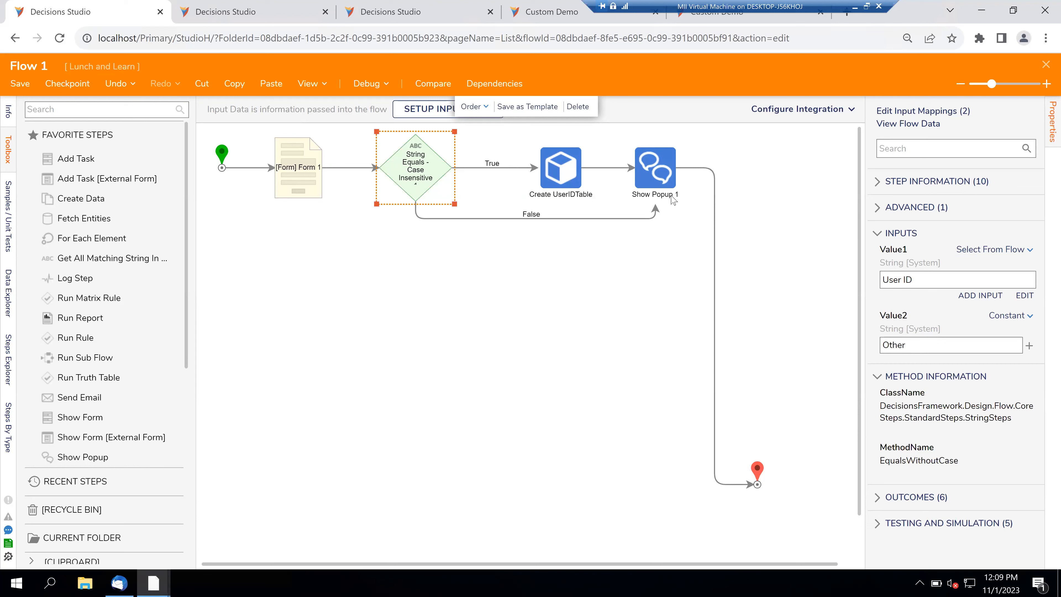
{"action": "left_click", "coordinate": [560, 174]}
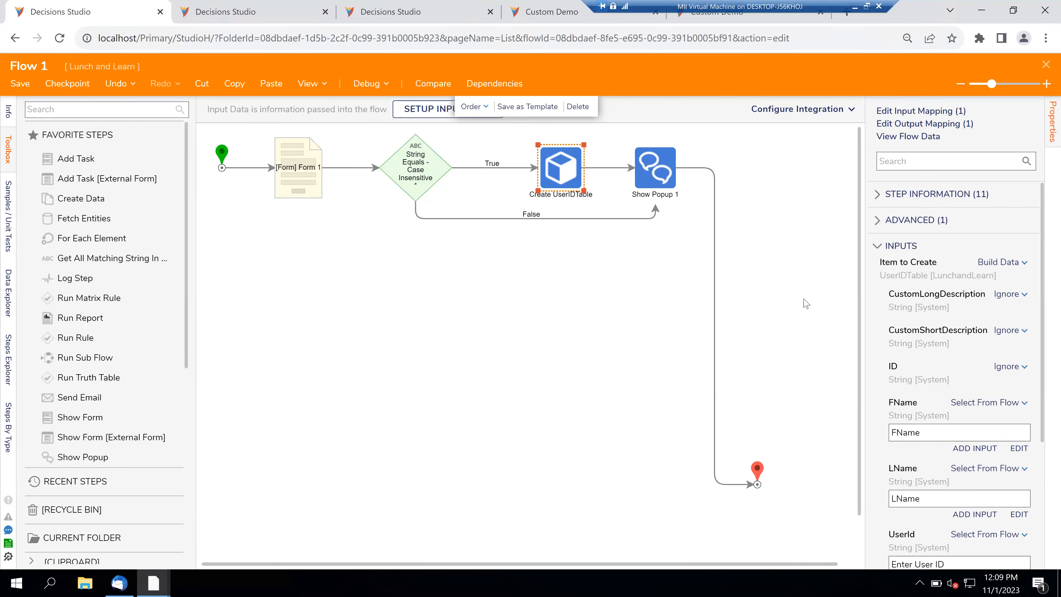
{"action": "scroll", "coordinate": [890, 397], "scroll_direction": "down", "scroll_amount": 3}
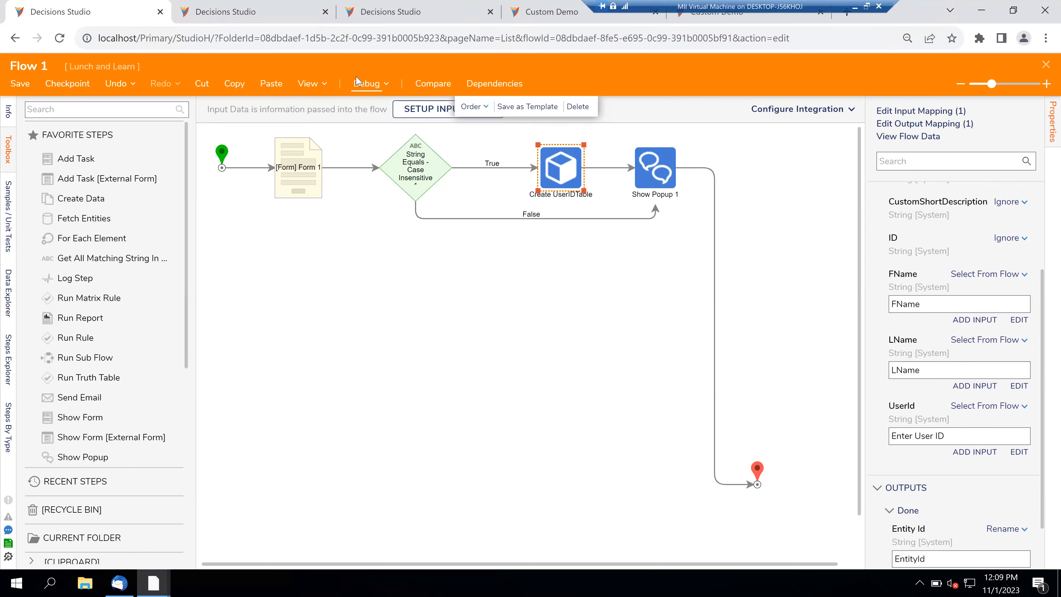
- Start debugging Flow 1 and pick U102 as User ID to auto-fill the names
{"action": "left_click", "coordinate": [361, 84]}
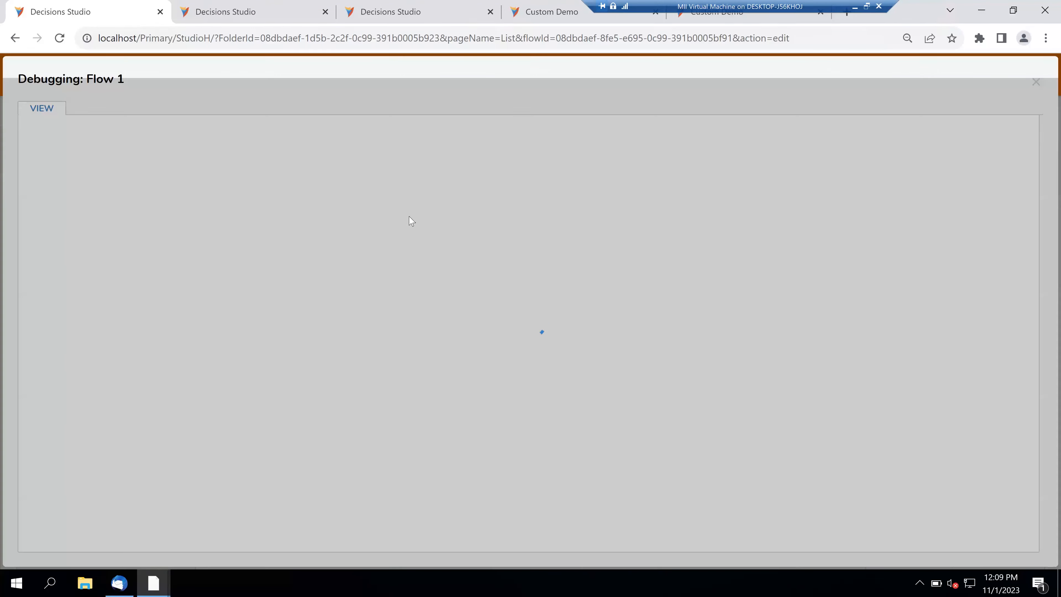
{"action": "left_click", "coordinate": [461, 254]}
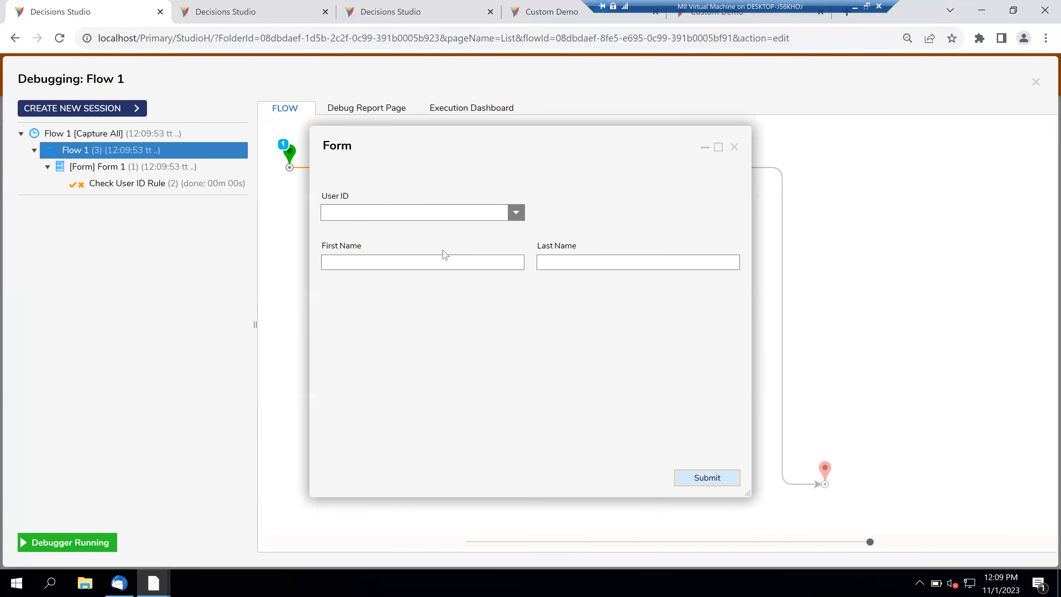
{"action": "left_click", "coordinate": [516, 213]}
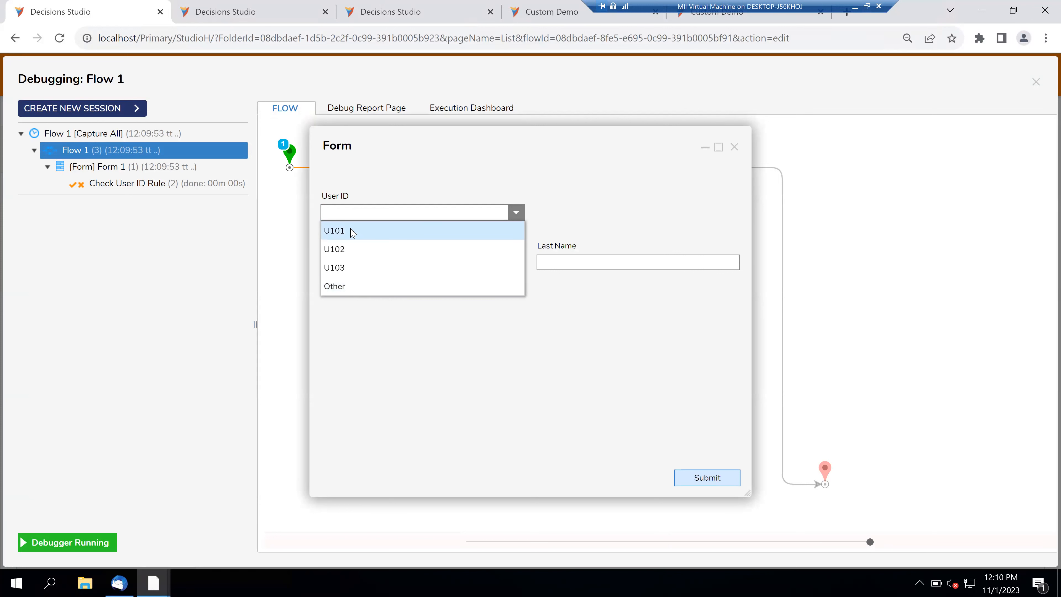
{"action": "left_click", "coordinate": [356, 250]}
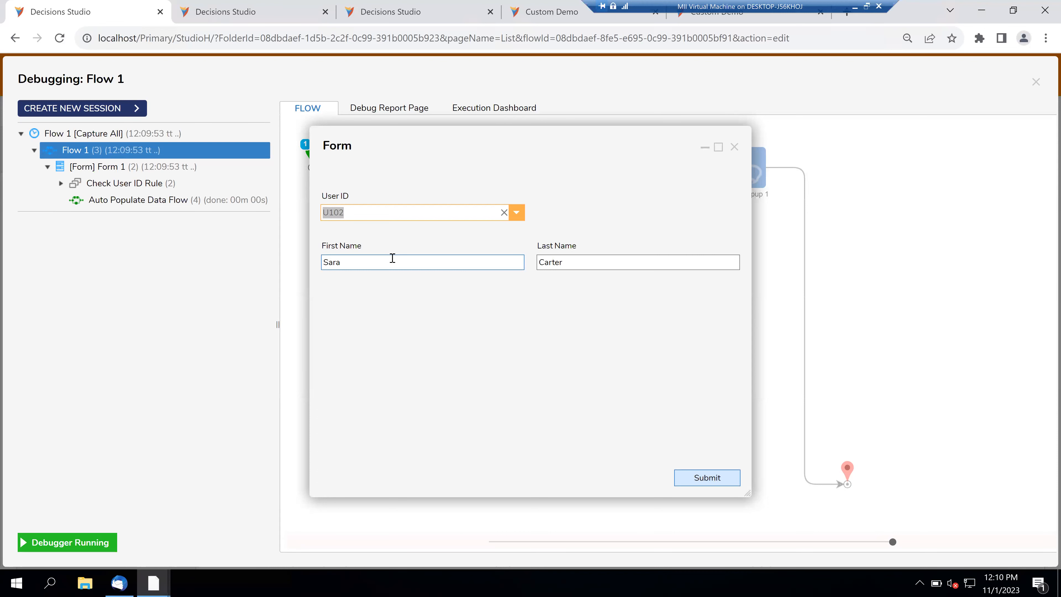
- Choose Other, enter User ID U104 with a first and last name, and submit
{"action": "left_click", "coordinate": [518, 214]}
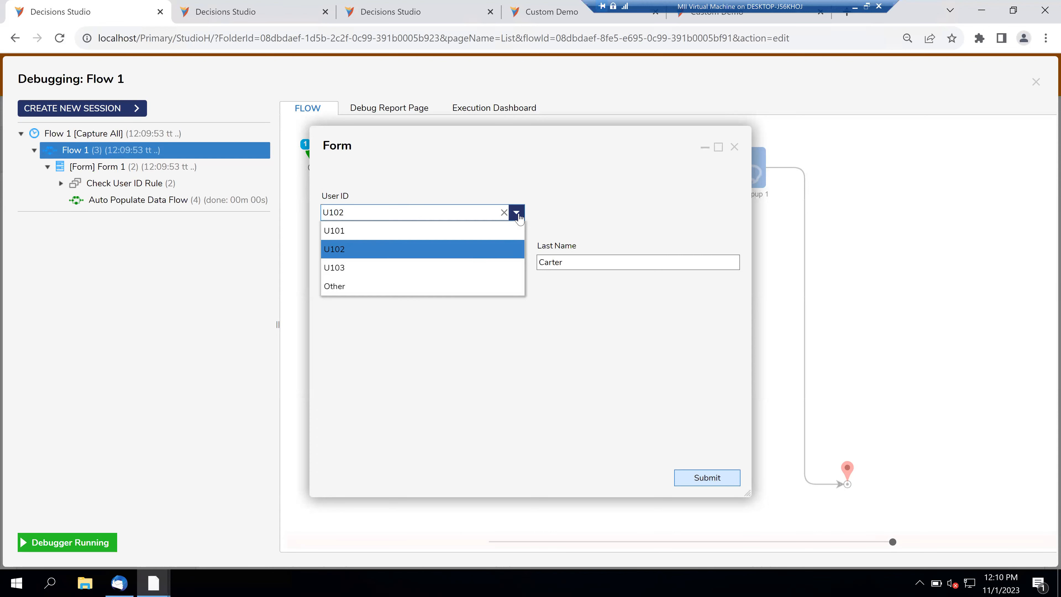
{"action": "left_click", "coordinate": [409, 288]}
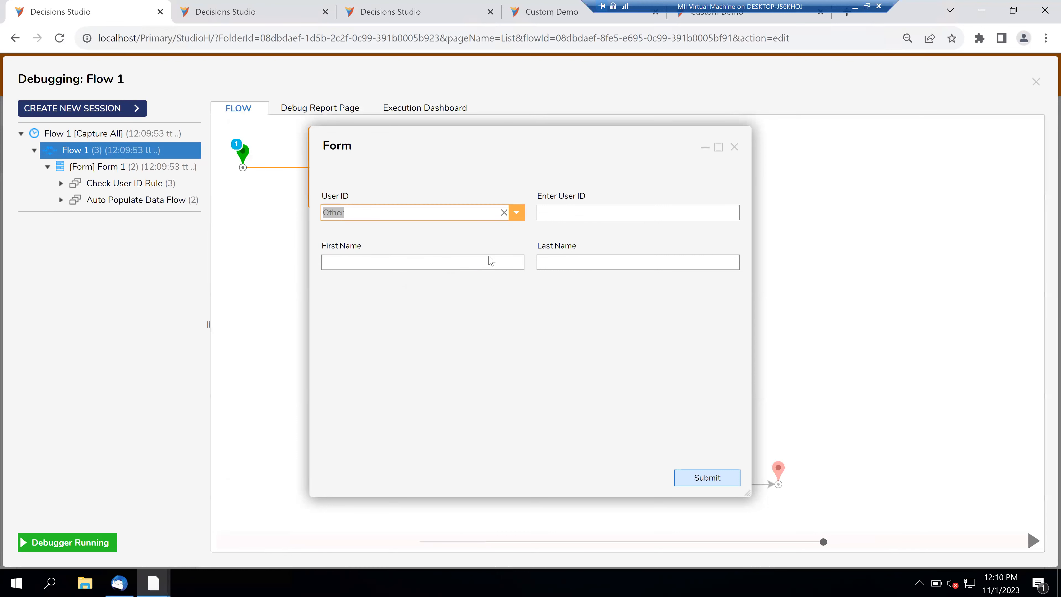
{"action": "left_click", "coordinate": [561, 213]}
{"action": "type", "text": "U104"}
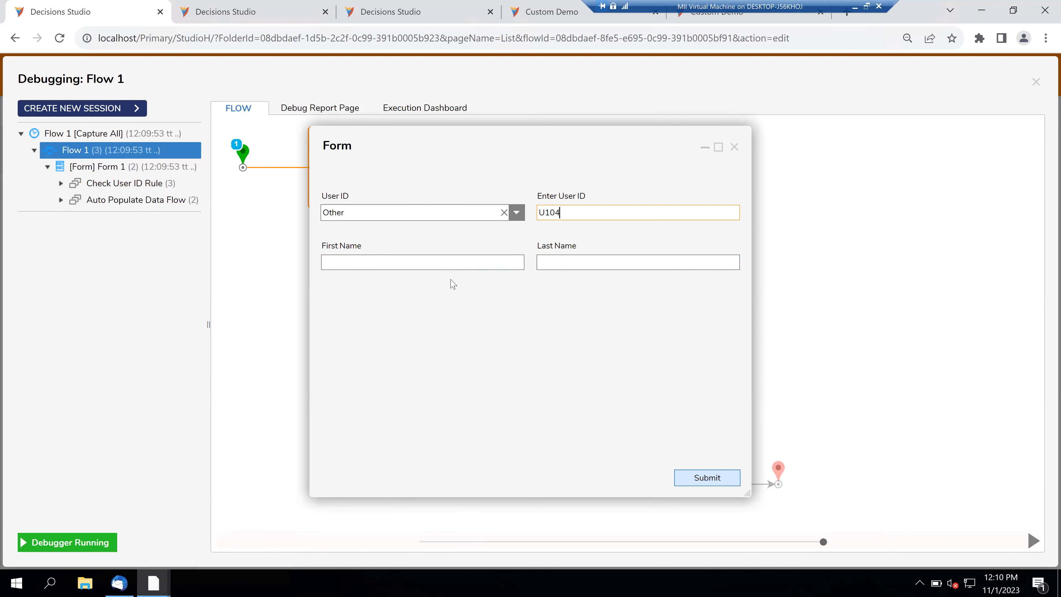
{"action": "left_click", "coordinate": [432, 266]}
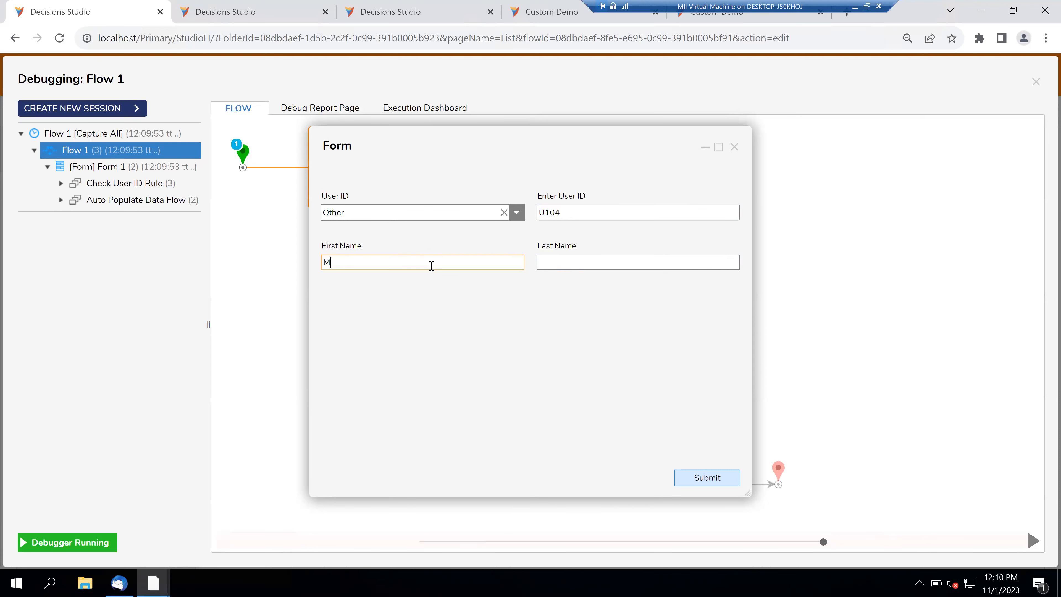
{"action": "key", "text": "Tab"}
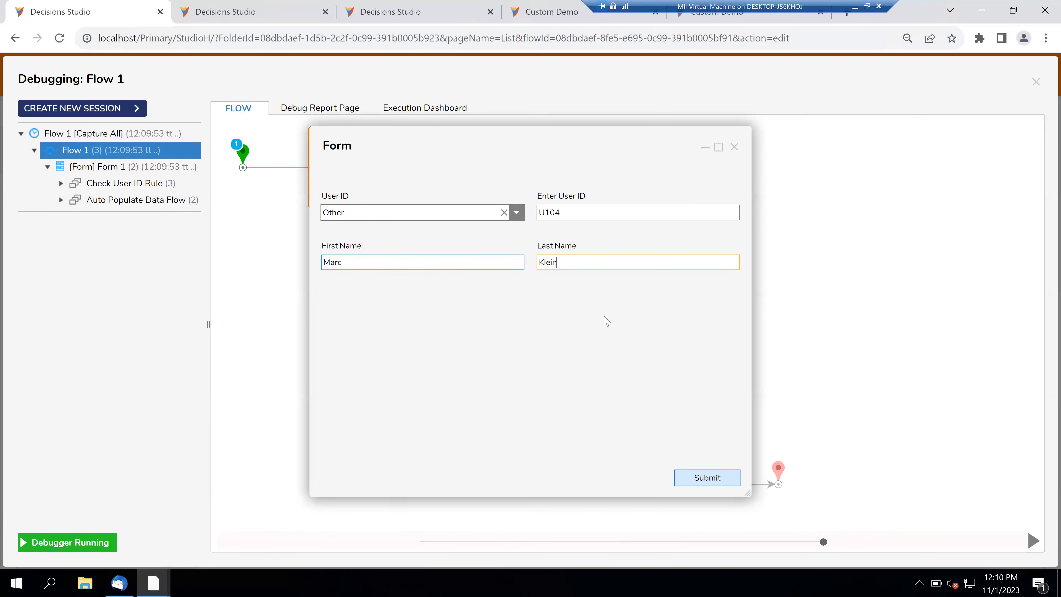
{"action": "left_click", "coordinate": [696, 479]}
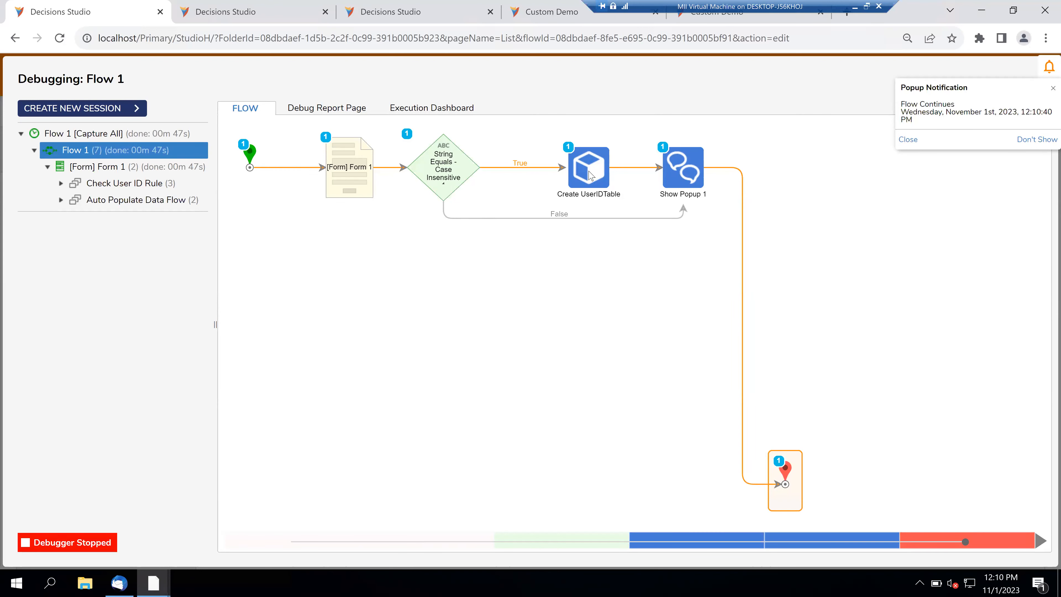
- In a new debug session, select U104 to confirm the names auto-fill, then close the form
{"action": "left_click", "coordinate": [122, 109]}
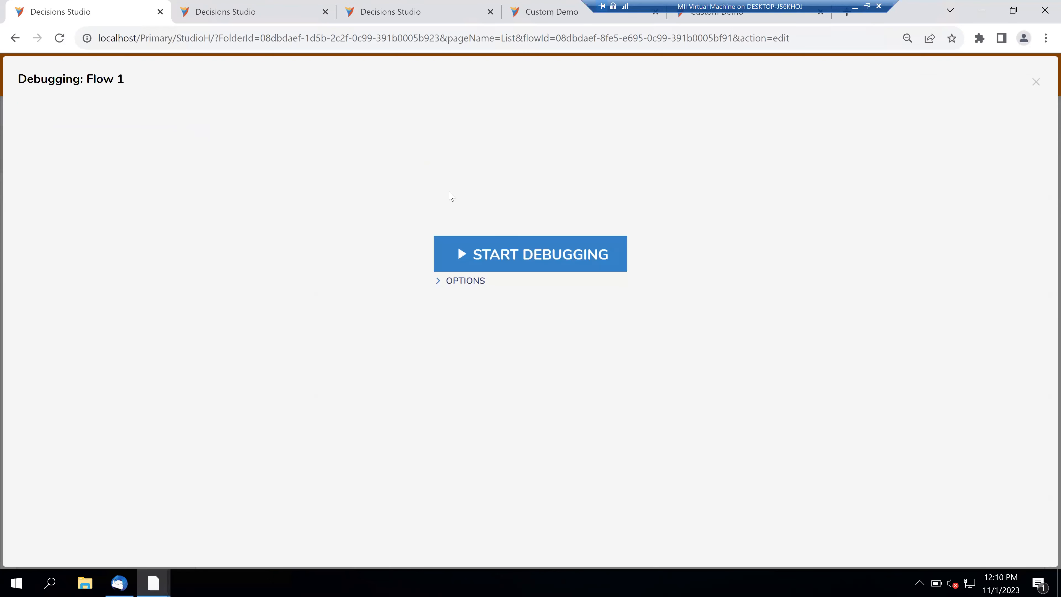
{"action": "left_click", "coordinate": [490, 255]}
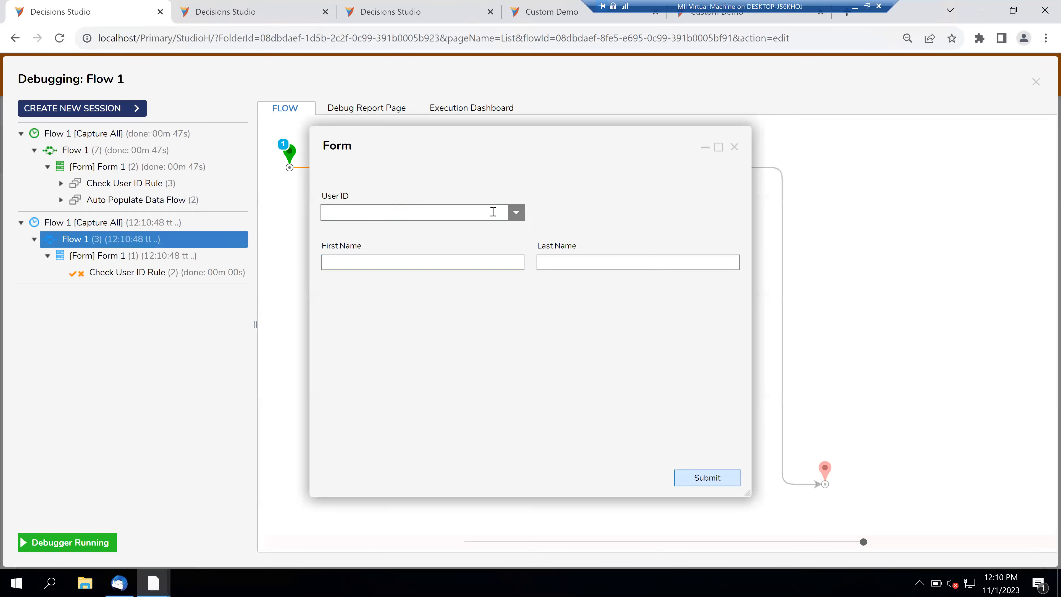
{"action": "left_click", "coordinate": [517, 212]}
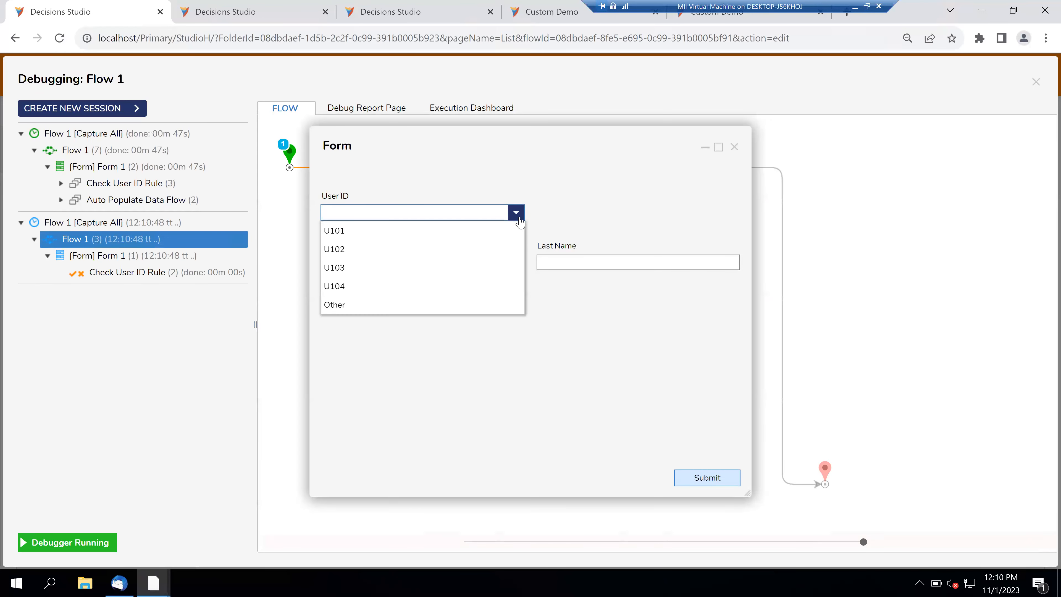
{"action": "left_click", "coordinate": [366, 289]}
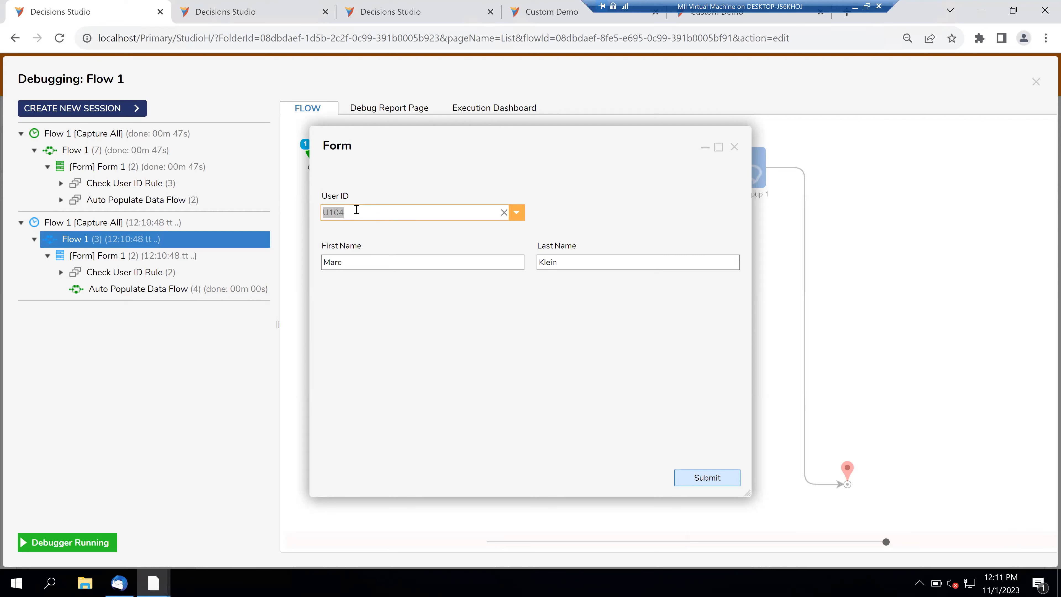
{"action": "left_click", "coordinate": [517, 213]}
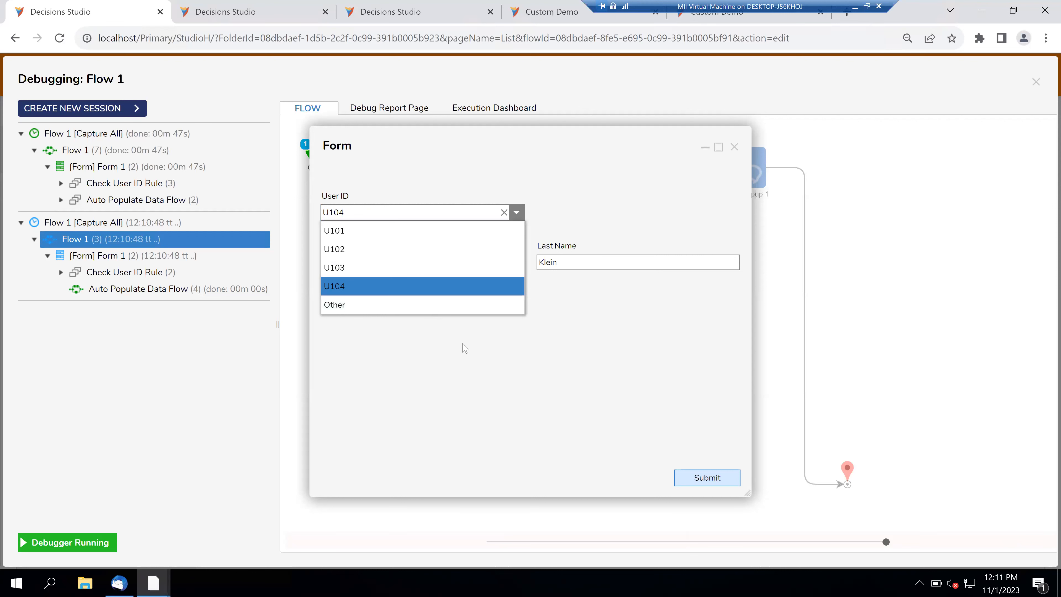
{"action": "left_click", "coordinate": [467, 350]}
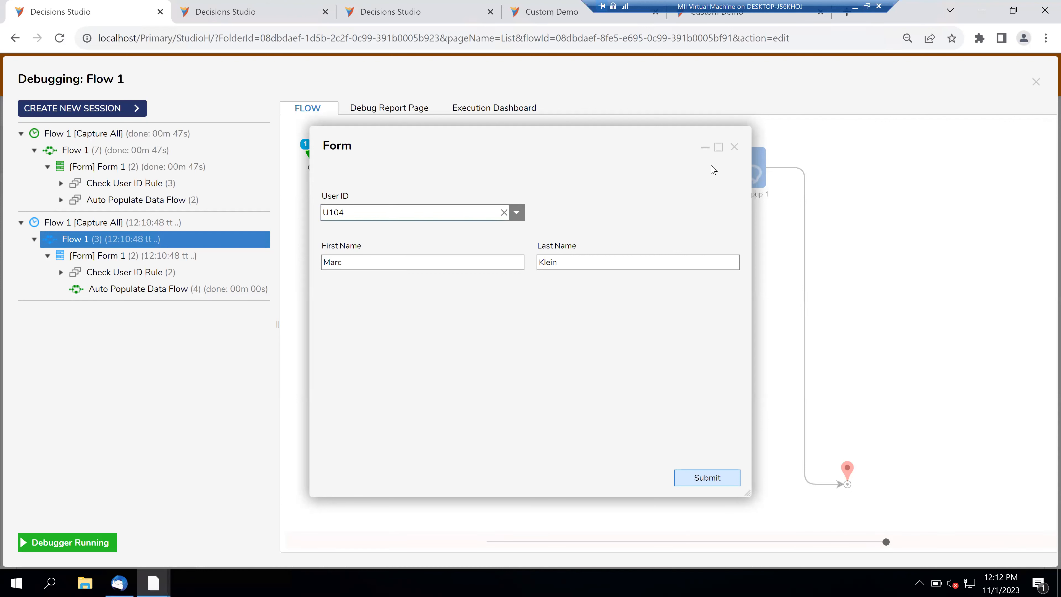
{"action": "left_click", "coordinate": [735, 149]}
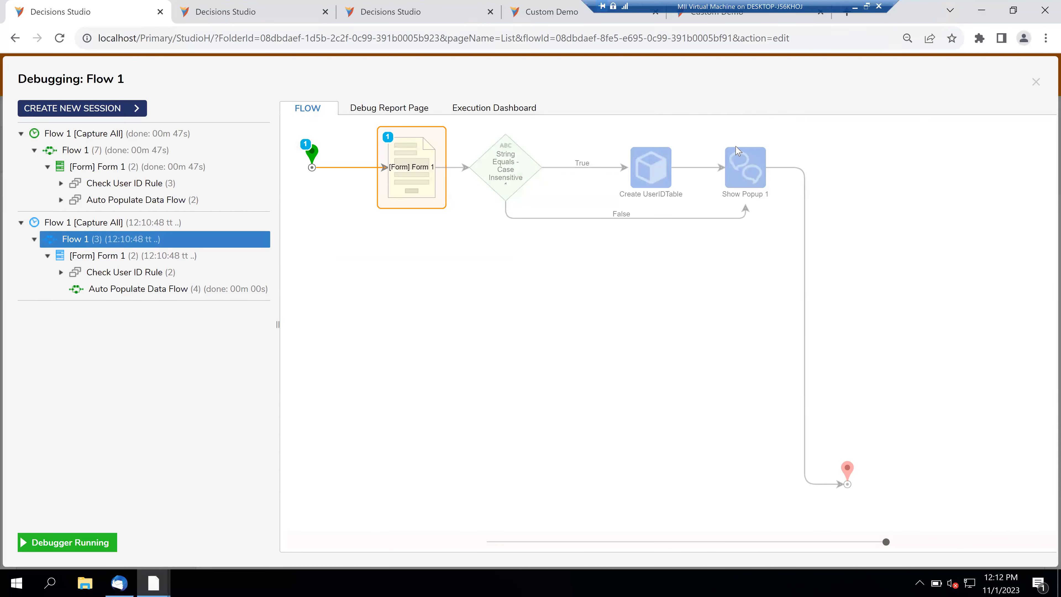
- Repeat the check in another debug session, picking U104 and closing the test form
{"action": "left_click", "coordinate": [57, 109]}
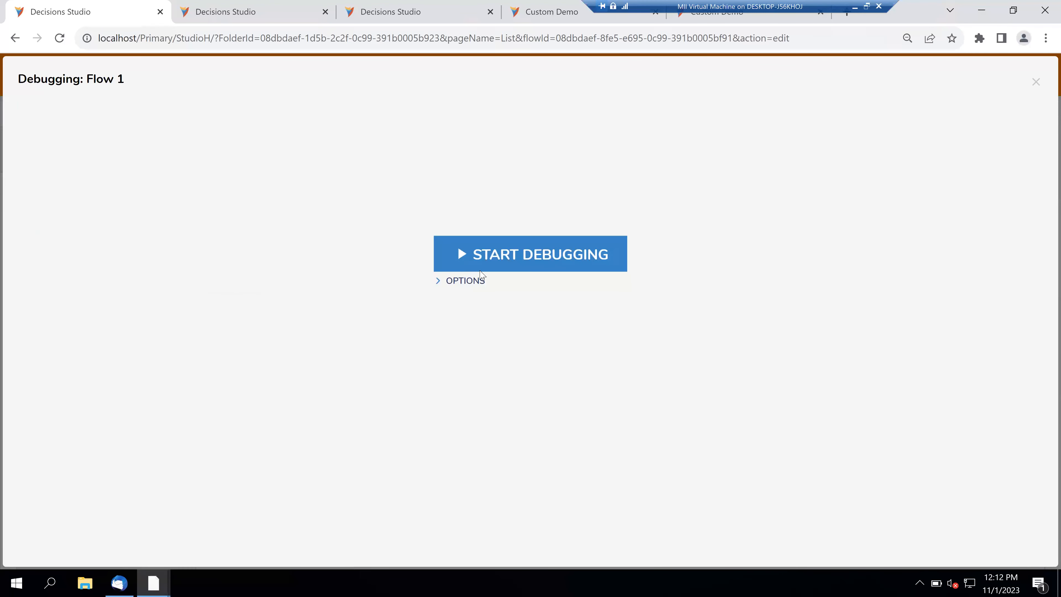
{"action": "left_click", "coordinate": [503, 257]}
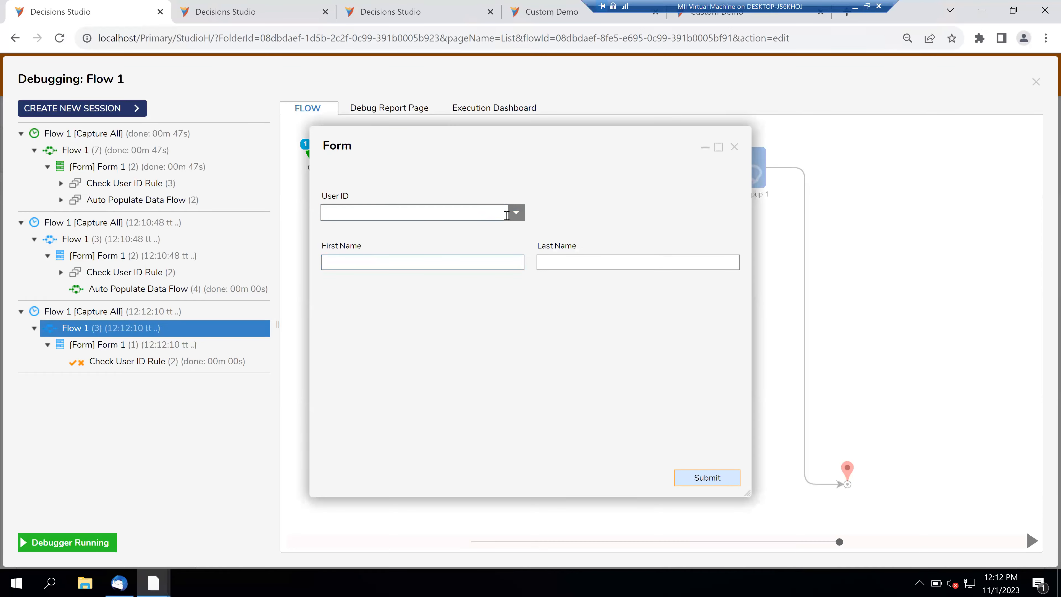
{"action": "left_click", "coordinate": [516, 213]}
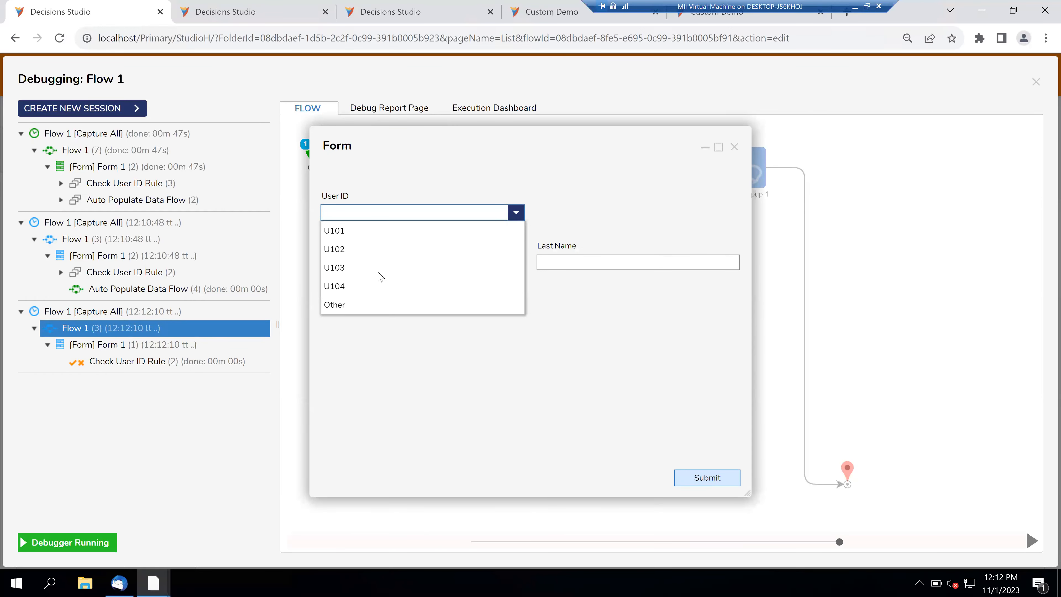
{"action": "left_click", "coordinate": [350, 288]}
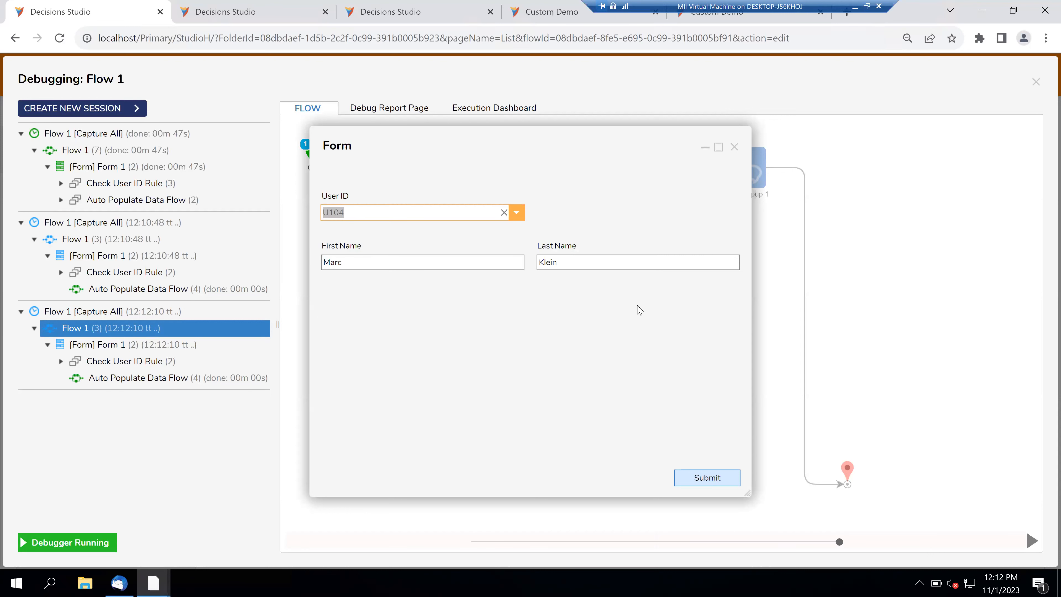
{"action": "left_click", "coordinate": [735, 146]}
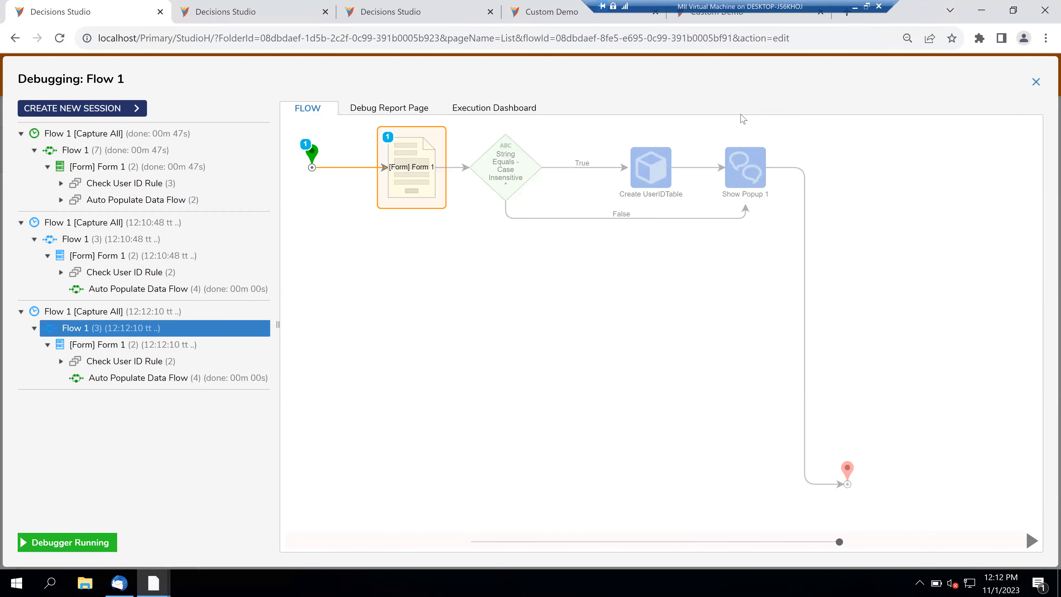
- Close the debugger and then the Flow 1 designer
{"action": "left_click", "coordinate": [1037, 82]}
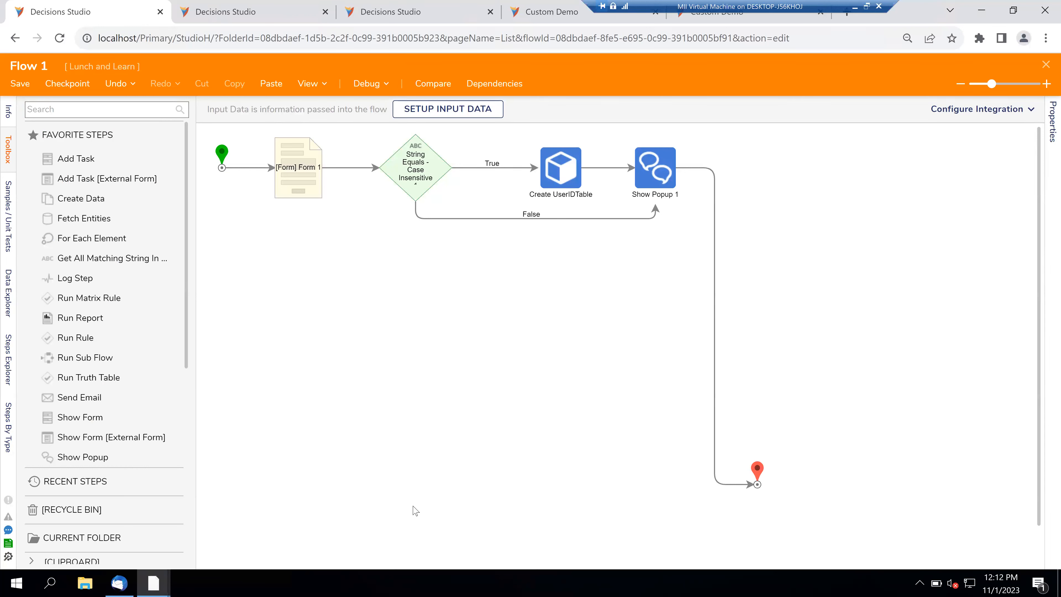
{"action": "left_click", "coordinate": [1046, 65]}
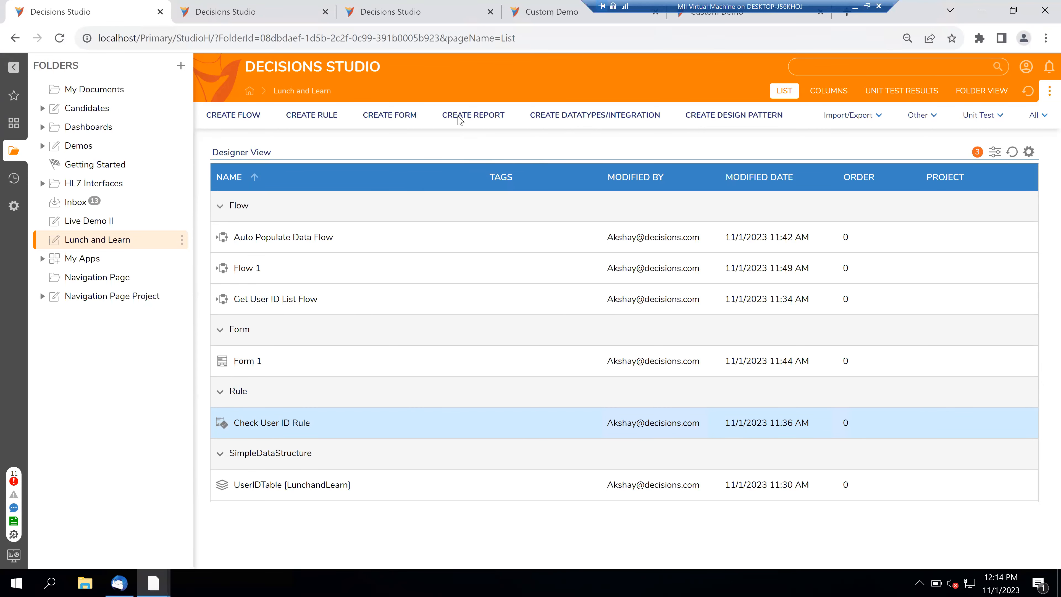
- Create a standard entity report with the default name Report 1 in the Lunch and Learn folder
{"action": "left_click", "coordinate": [456, 115]}
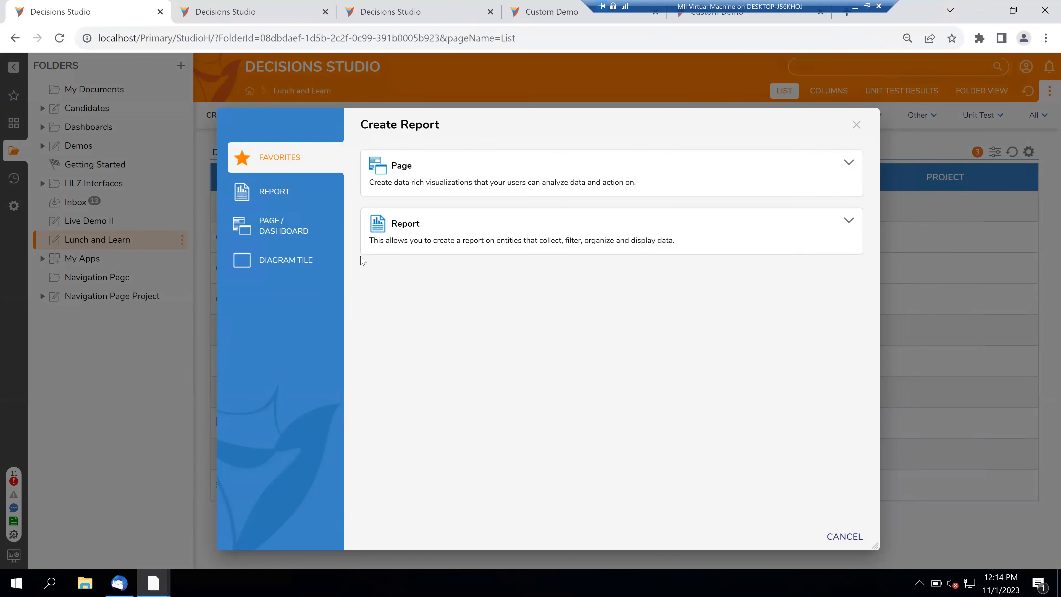
{"action": "left_click", "coordinate": [427, 234]}
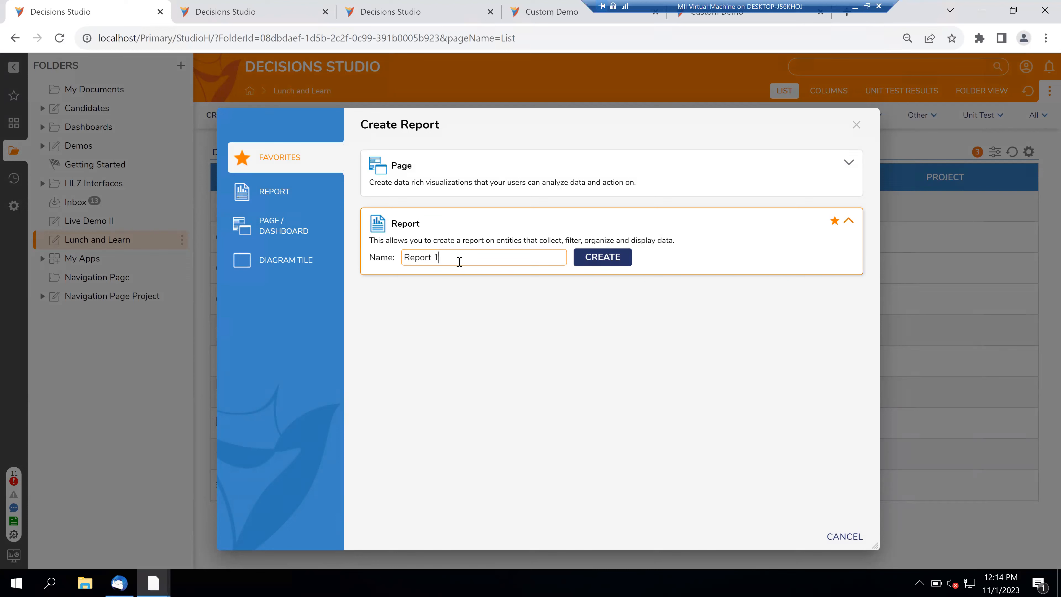
{"action": "left_click", "coordinate": [601, 257]}
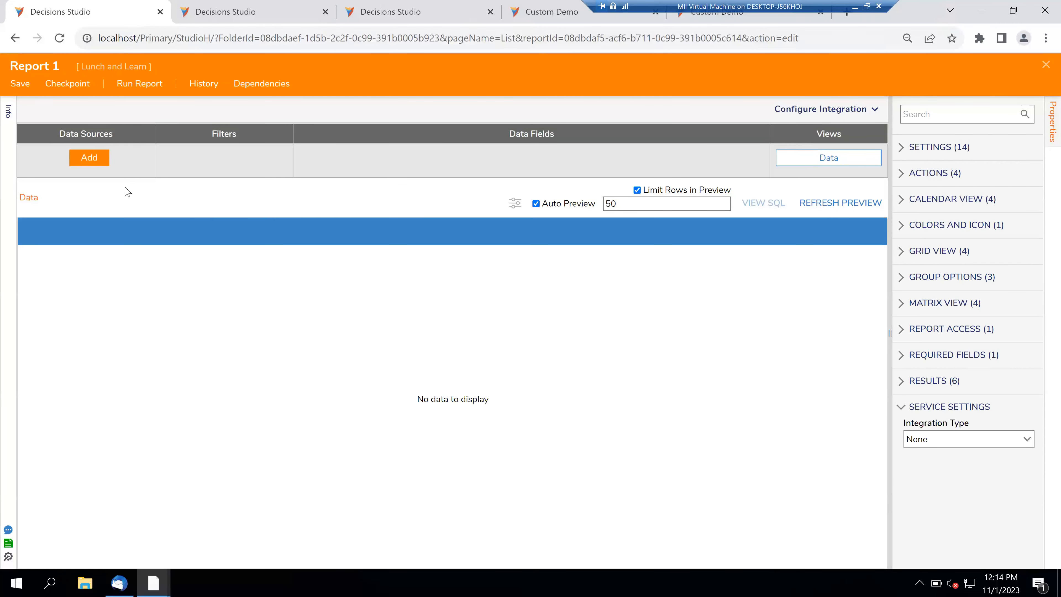
- Search 'account' and use the Account entity as the report's data source
{"action": "left_click", "coordinate": [91, 162]}
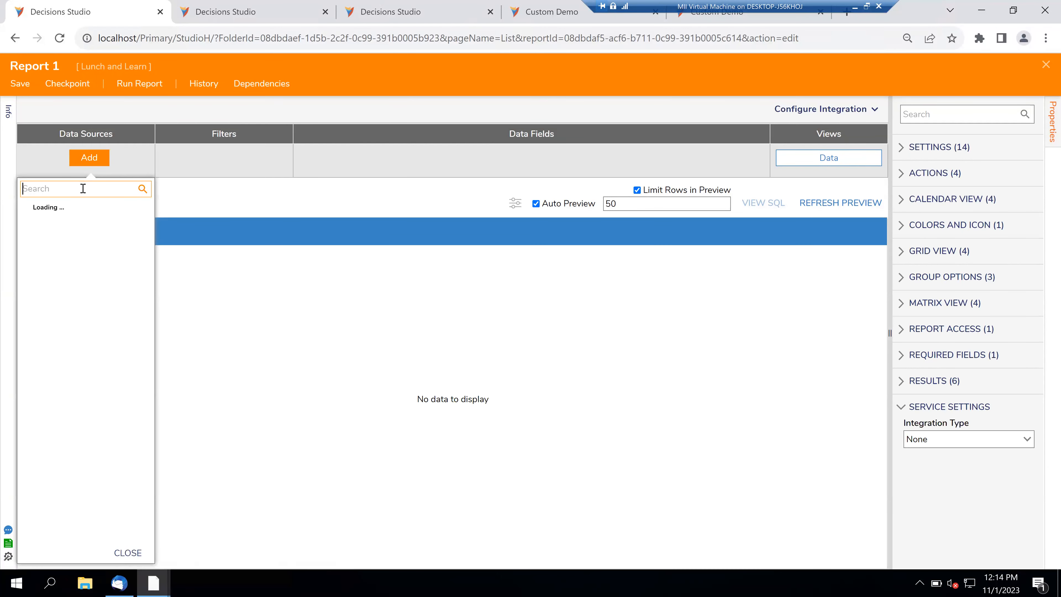
{"action": "type", "text": "account"}
{"action": "left_click", "coordinate": [67, 307]}
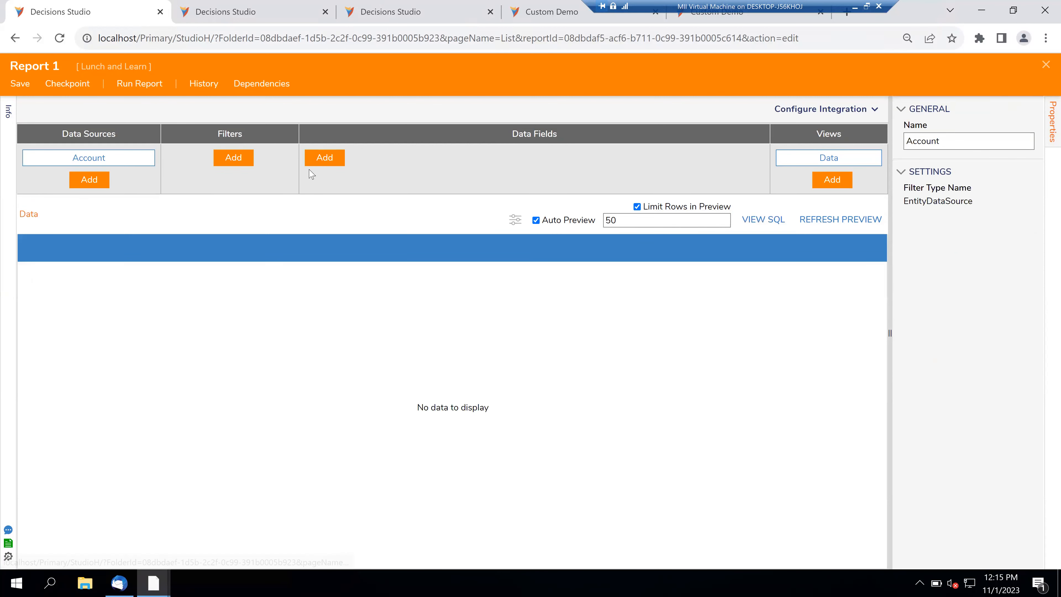
- Add the Account Id and Account Type fields to the report's data fields
{"action": "left_click", "coordinate": [325, 158]}
{"action": "left_click", "coordinate": [555, 243]}
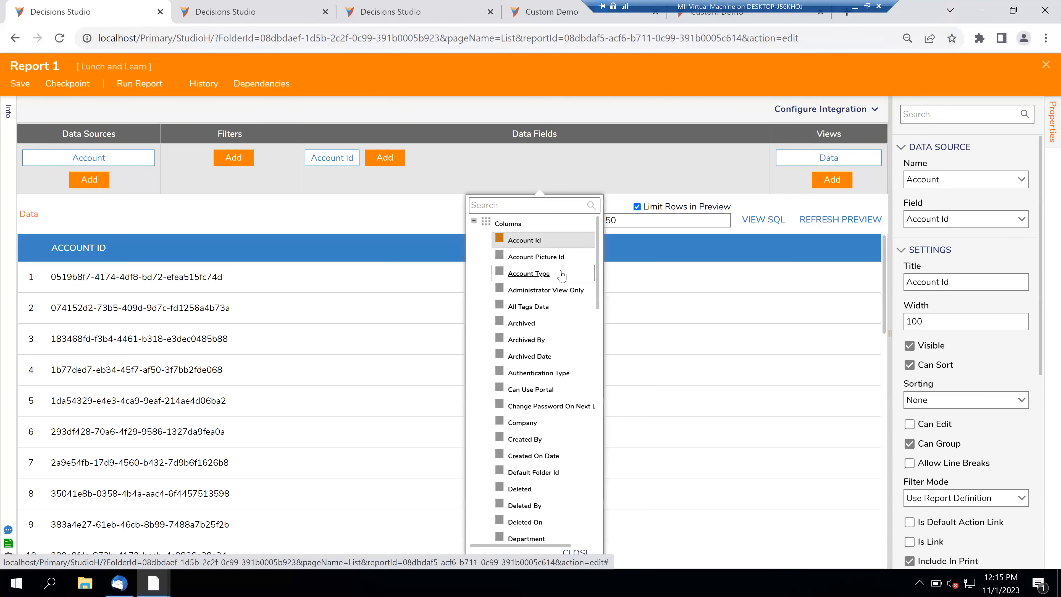
{"action": "left_click", "coordinate": [562, 275]}
{"action": "scroll", "coordinate": [526, 405], "scroll_direction": "down", "scroll_amount": 10}
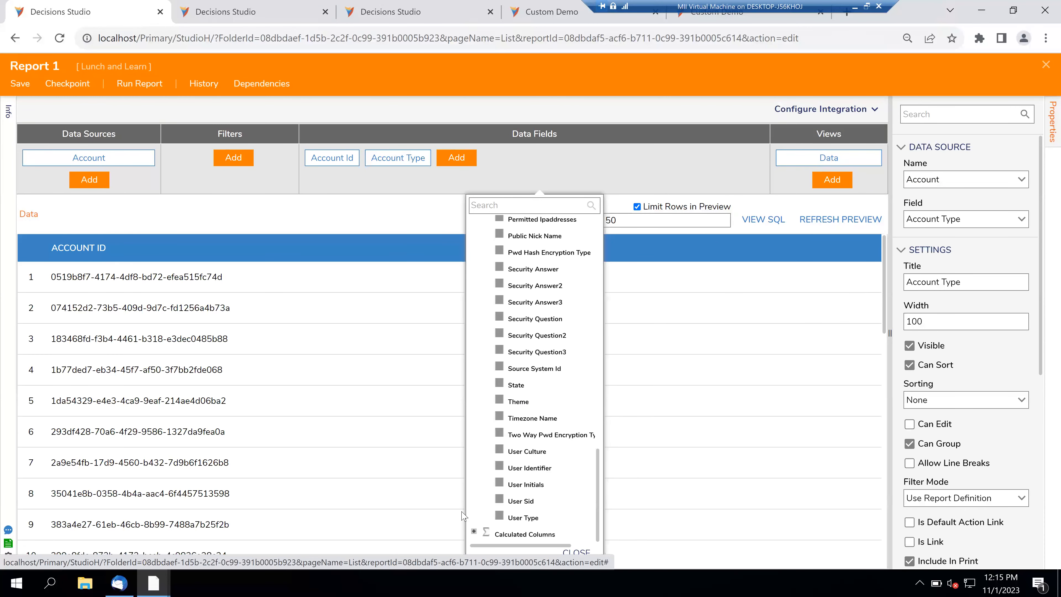
{"action": "left_click", "coordinate": [474, 531]}
{"action": "scroll", "coordinate": [478, 506], "scroll_direction": "down", "scroll_amount": 7}
{"action": "scroll", "coordinate": [490, 453], "scroll_direction": "down", "scroll_amount": 7}
{"action": "scroll", "coordinate": [489, 452], "scroll_direction": "down", "scroll_amount": 3}
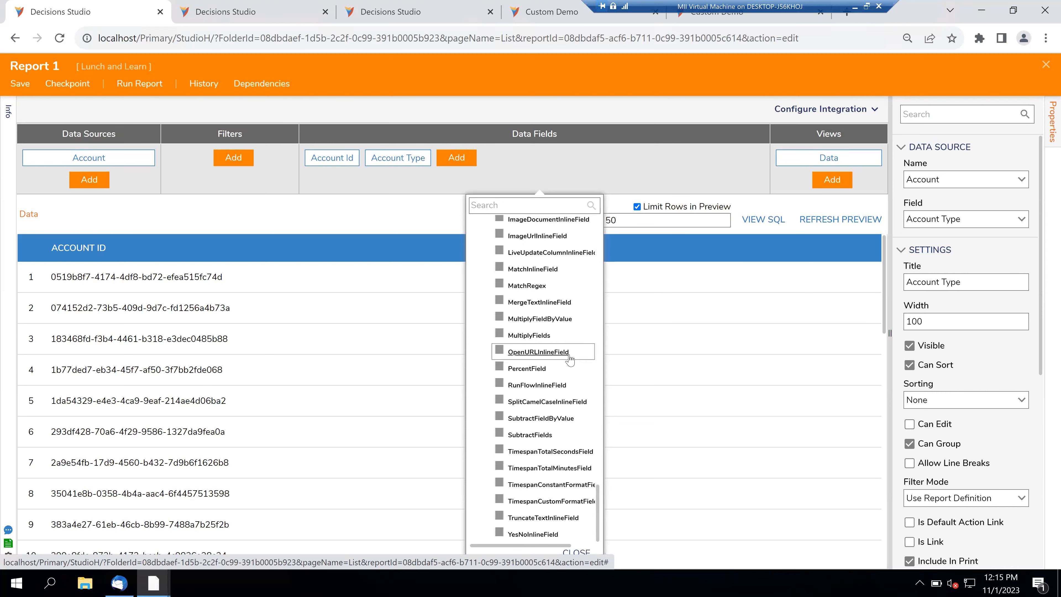
- Add a RunFlowInlineField calculated column with Show UI on, browsing Lunch and Learn flows without choosing one
{"action": "left_click", "coordinate": [553, 385]}
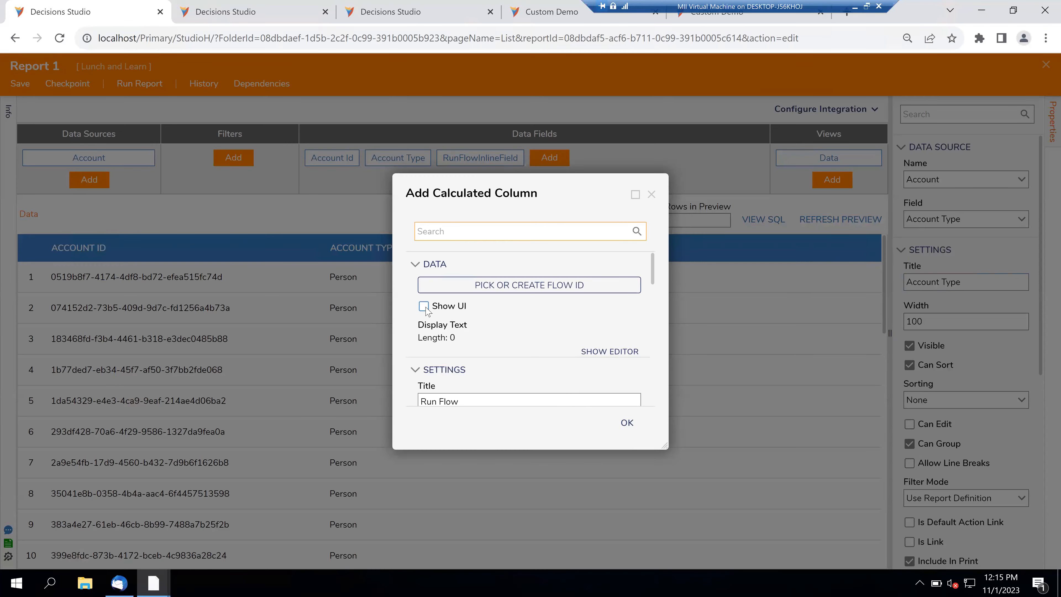
{"action": "left_click", "coordinate": [423, 306]}
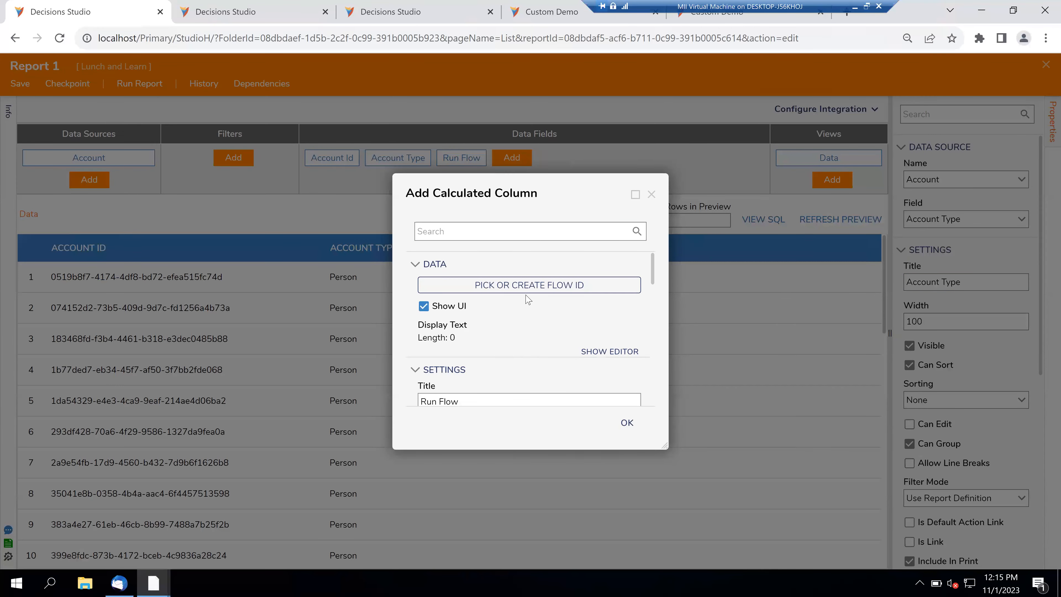
{"action": "left_click", "coordinate": [525, 287]}
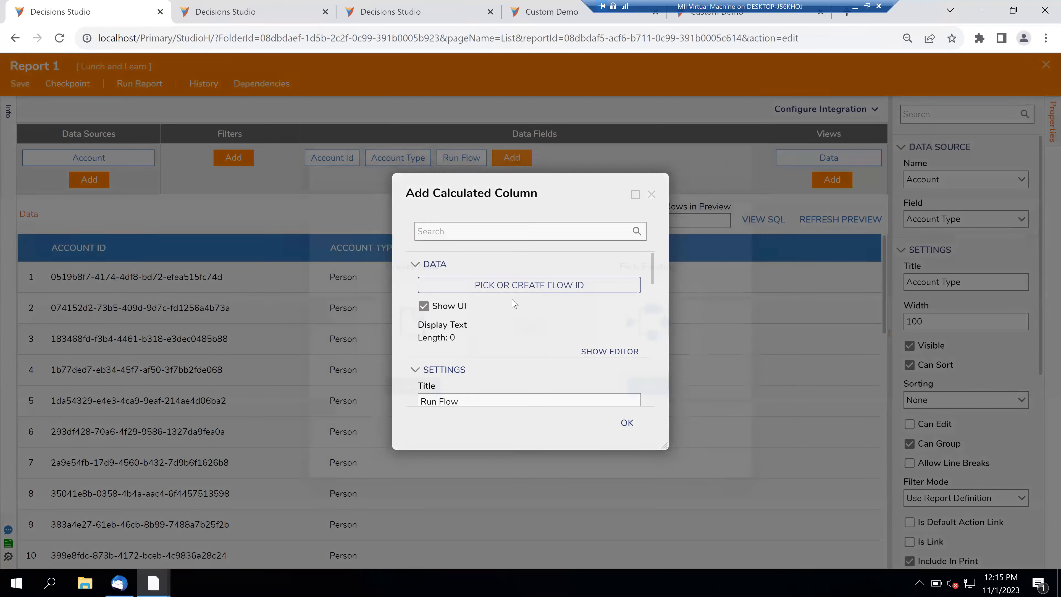
{"action": "left_click", "coordinate": [647, 388]}
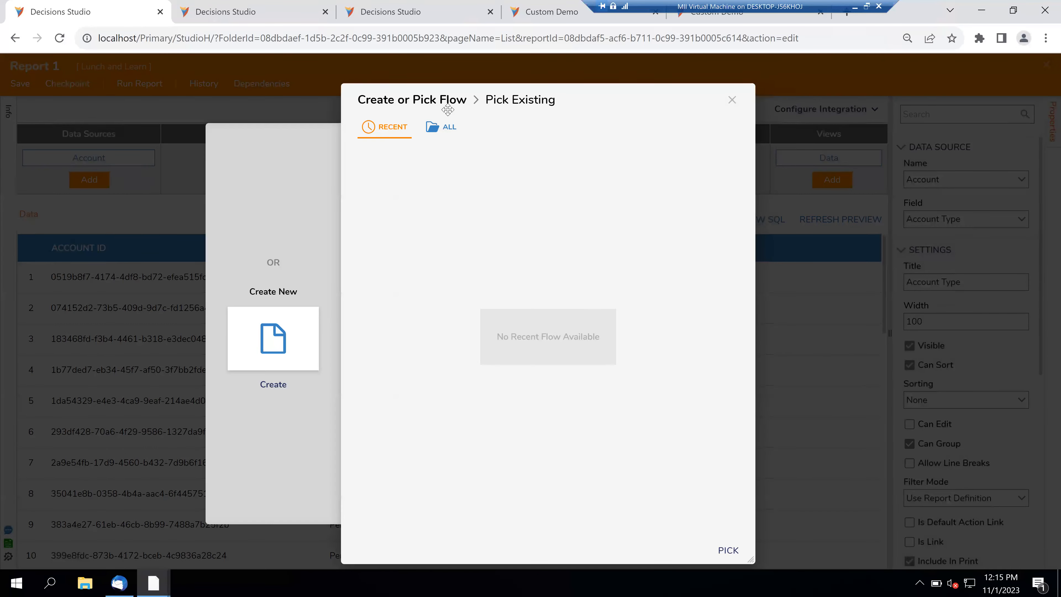
{"action": "left_click", "coordinate": [446, 132]}
{"action": "left_click", "coordinate": [399, 223]}
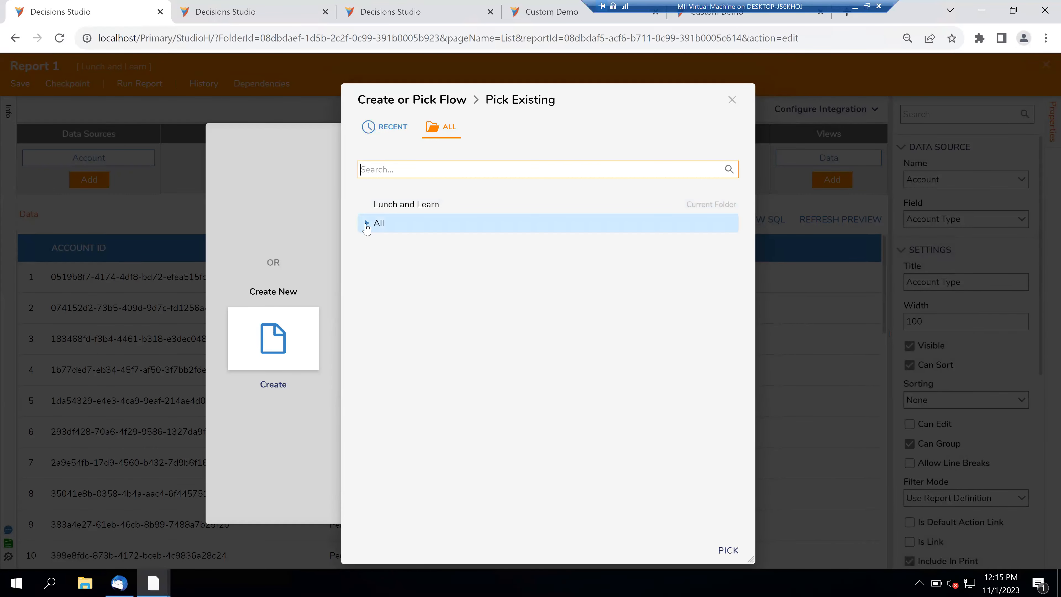
{"action": "left_click", "coordinate": [409, 204]}
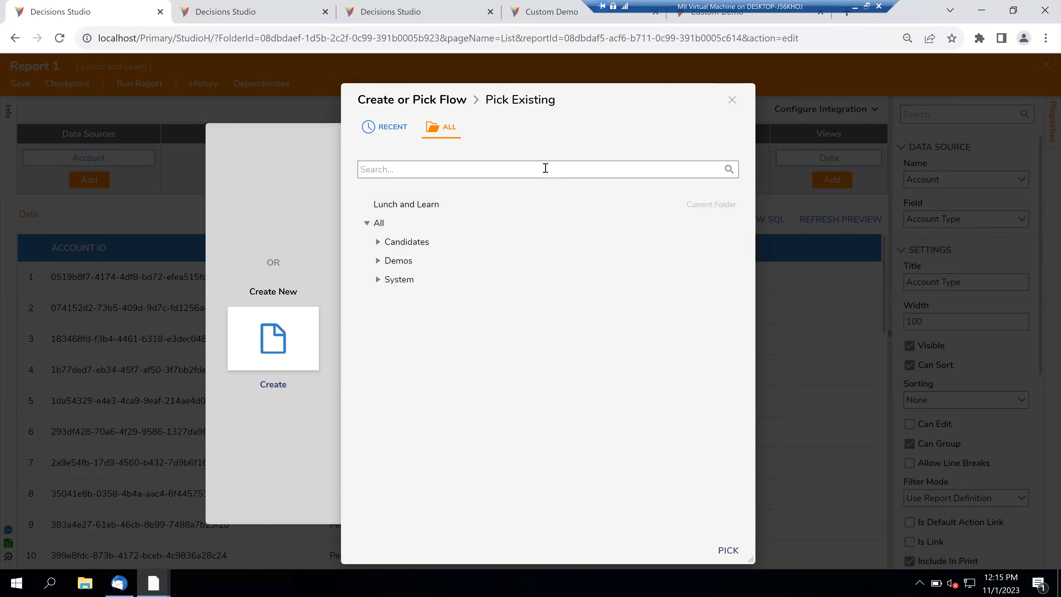
{"action": "left_click", "coordinate": [731, 101]}
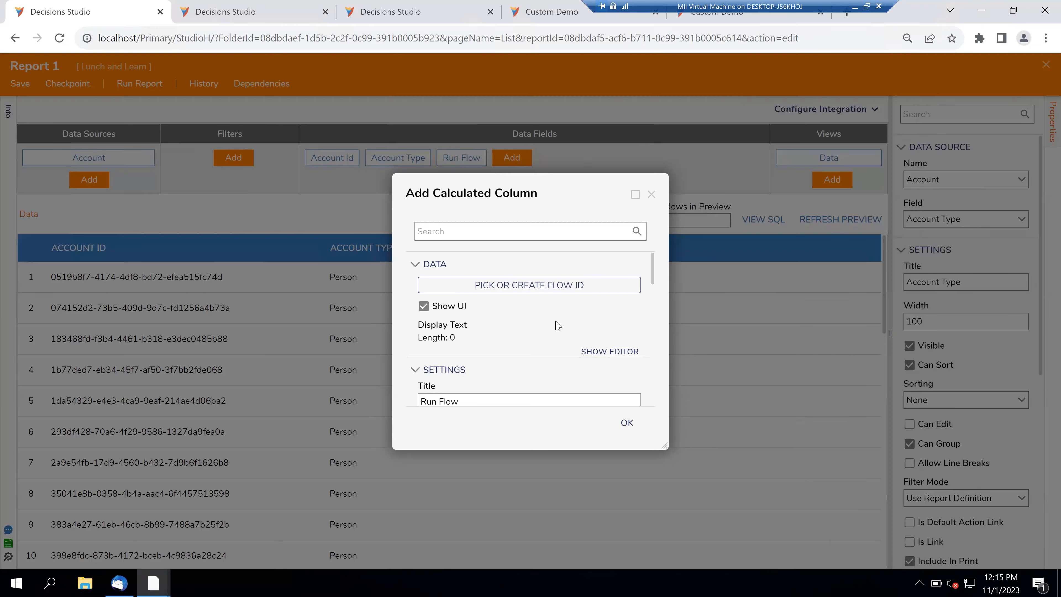
{"action": "left_click", "coordinate": [589, 351]}
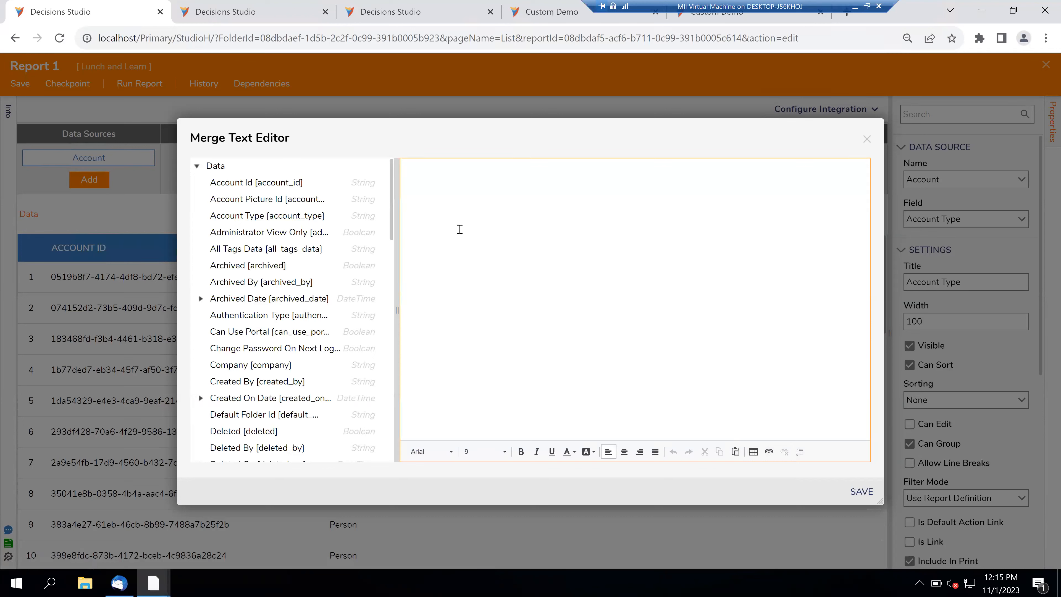
- Enter 'Click & Run' as the Run Flow column's display text in the Merge Text Editor
{"action": "type", "text": "Click & Run"}
{"action": "scroll", "coordinate": [284, 331], "scroll_direction": "down", "scroll_amount": 10}
{"action": "scroll", "coordinate": [284, 332], "scroll_direction": "up", "scroll_amount": 1}
{"action": "scroll", "coordinate": [284, 331], "scroll_direction": "down", "scroll_amount": 1}
{"action": "scroll", "coordinate": [284, 331], "scroll_direction": "up", "scroll_amount": 10}
{"action": "left_click", "coordinate": [857, 487]}
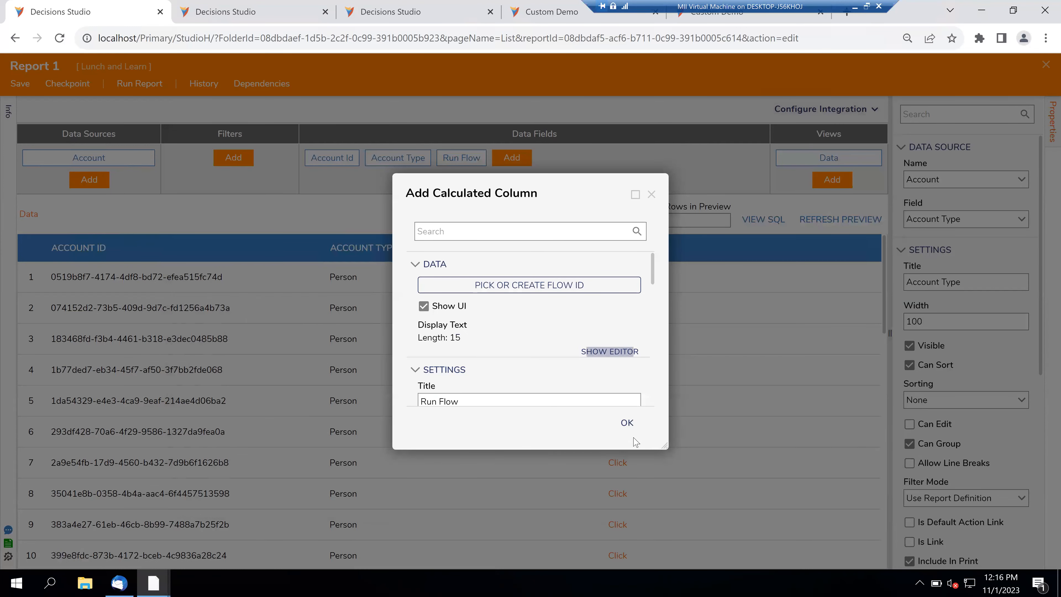
{"action": "scroll", "coordinate": [565, 378], "scroll_direction": "down", "scroll_amount": 5}
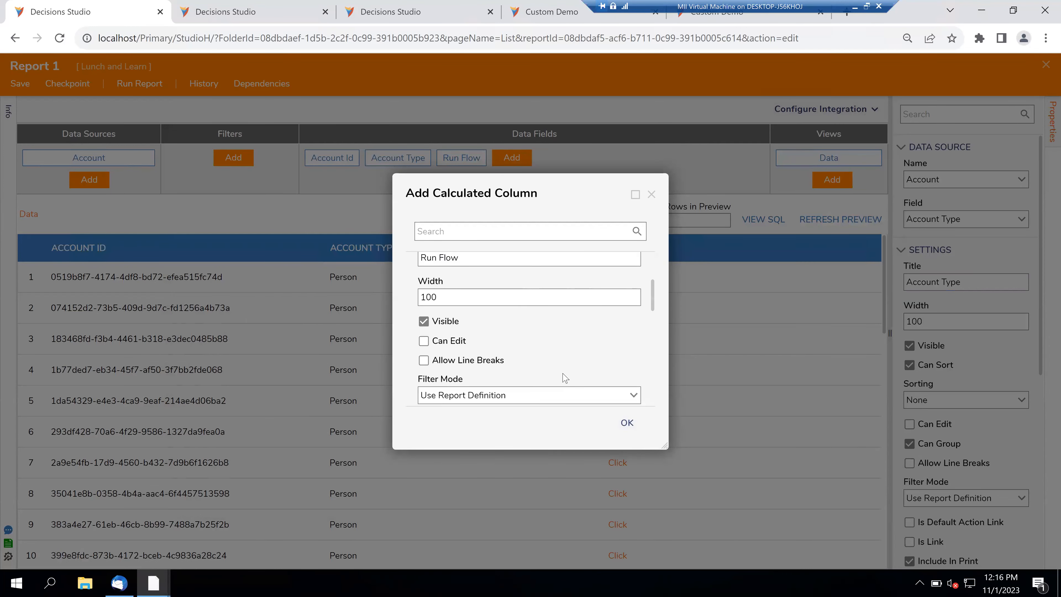
{"action": "scroll", "coordinate": [565, 379], "scroll_direction": "down", "scroll_amount": 5}
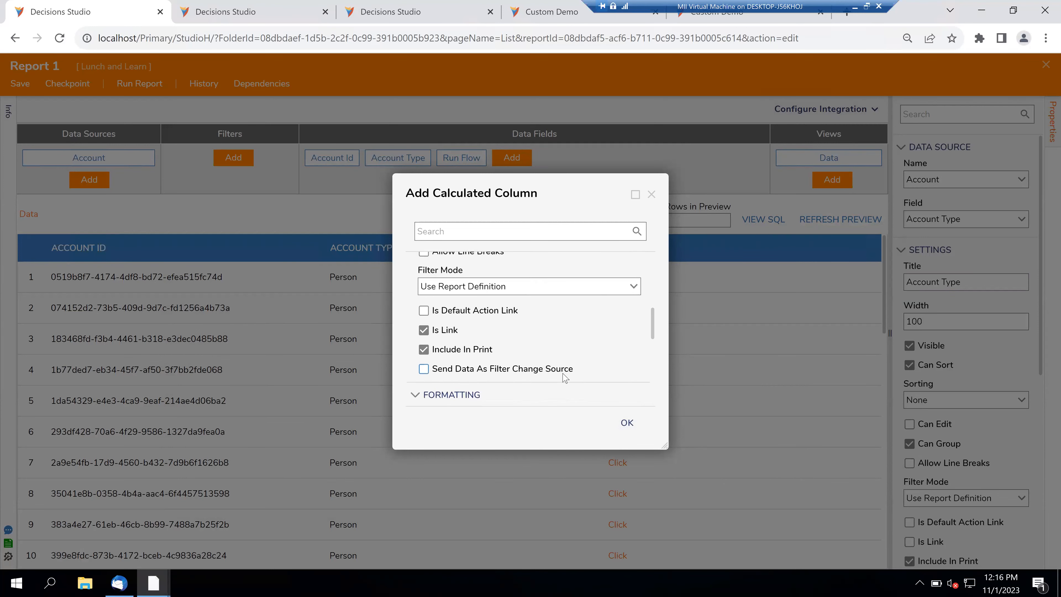
{"action": "scroll", "coordinate": [565, 378], "scroll_direction": "down", "scroll_amount": 3}
{"action": "scroll", "coordinate": [564, 373], "scroll_direction": "up", "scroll_amount": 3}
{"action": "scroll", "coordinate": [564, 373], "scroll_direction": "up", "scroll_amount": 3}
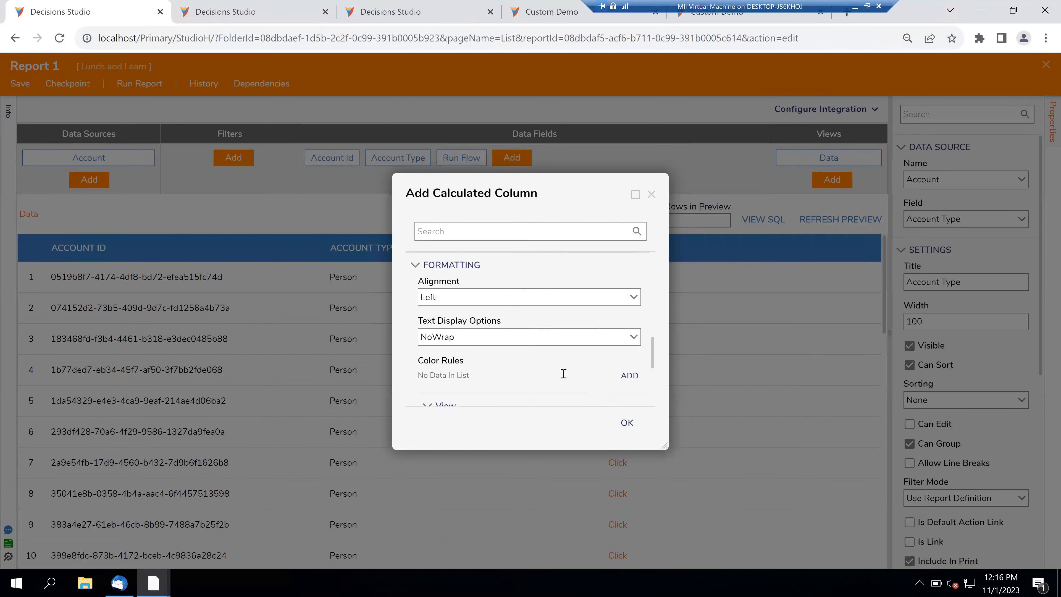
{"action": "scroll", "coordinate": [565, 377], "scroll_direction": "up", "scroll_amount": 2}
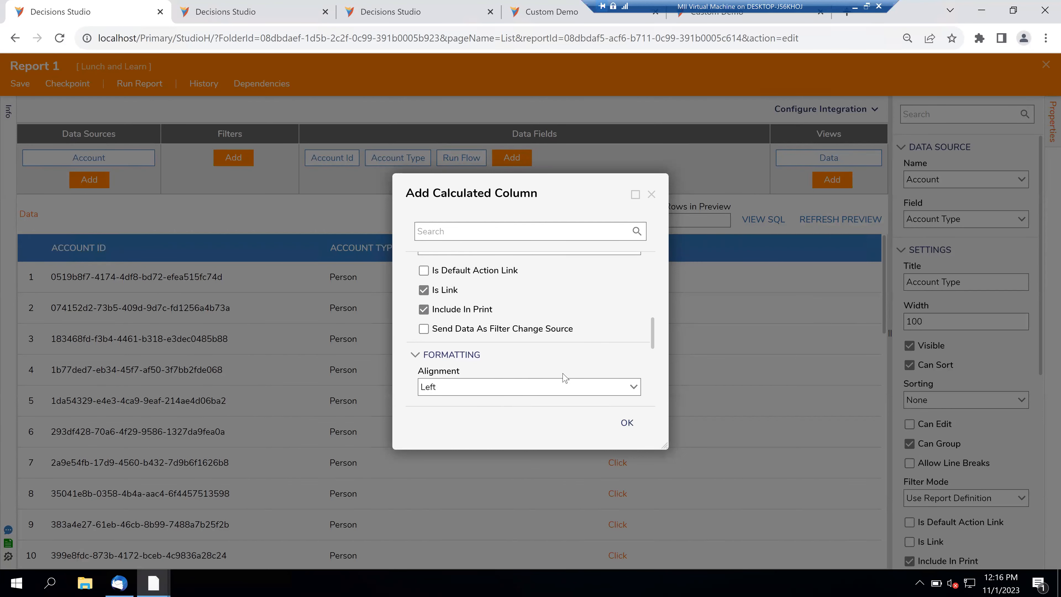
{"action": "scroll", "coordinate": [565, 377], "scroll_direction": "up", "scroll_amount": 6}
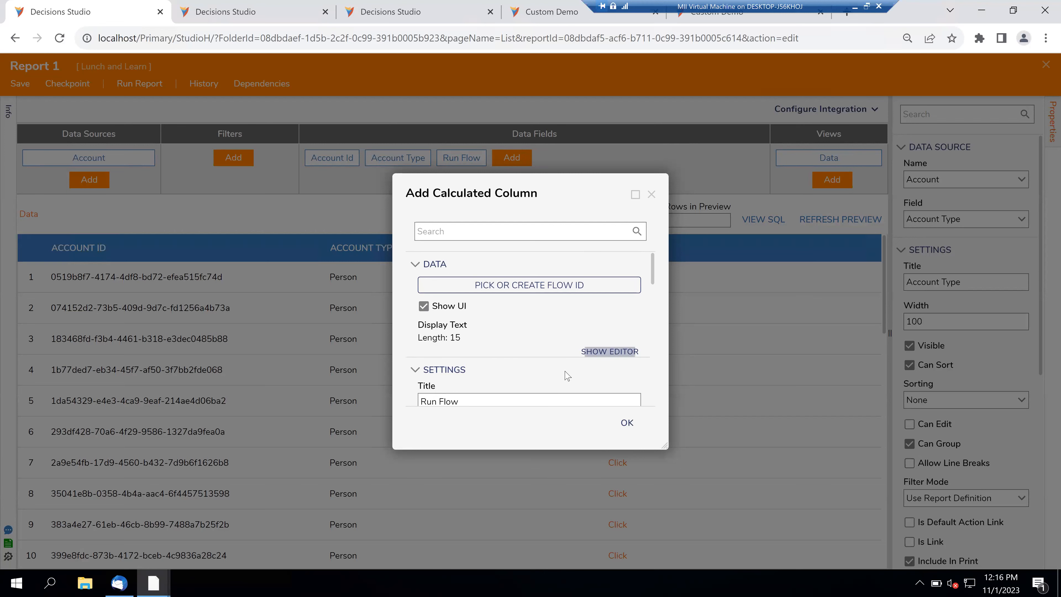
{"action": "left_click", "coordinate": [597, 352]}
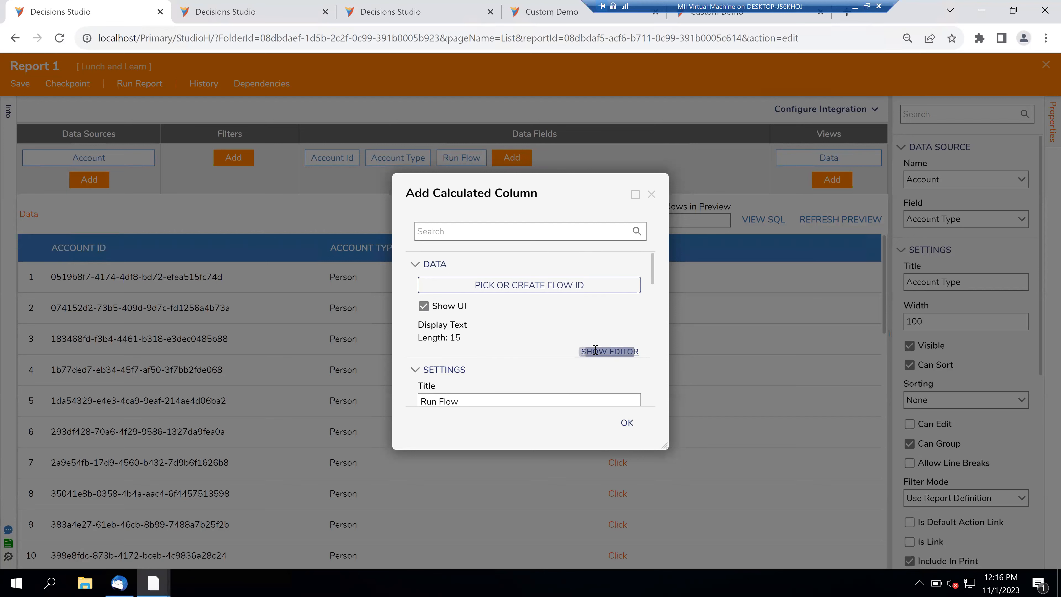
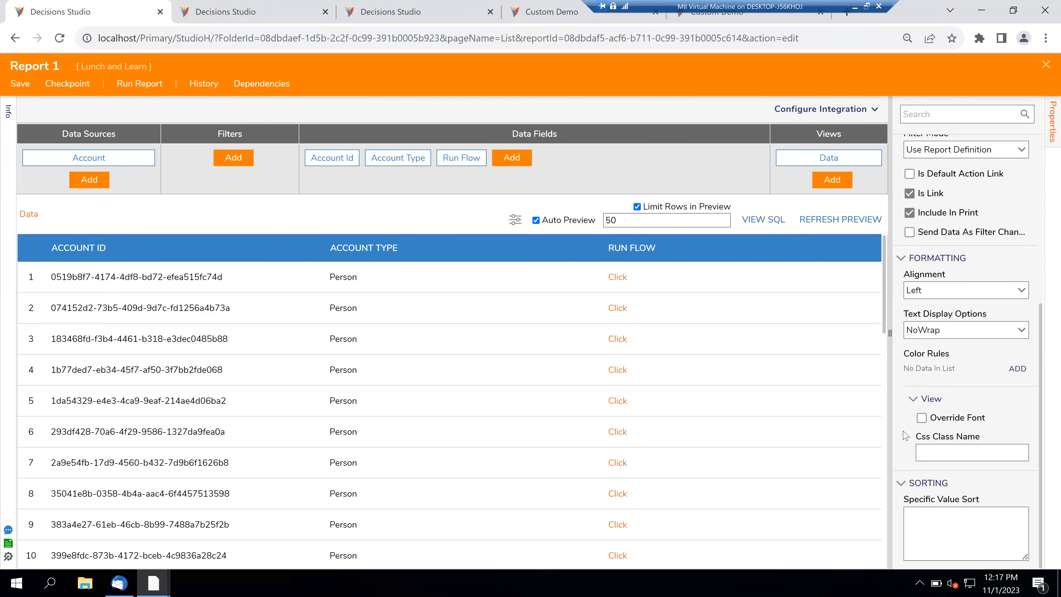
- Review the Run Flow column's filter mode and display text without changing them
{"action": "scroll", "coordinate": [905, 436], "scroll_direction": "up", "scroll_amount": 3}
{"action": "scroll", "coordinate": [906, 436], "scroll_direction": "down", "scroll_amount": 3}
{"action": "scroll", "coordinate": [906, 437], "scroll_direction": "up", "scroll_amount": 5}
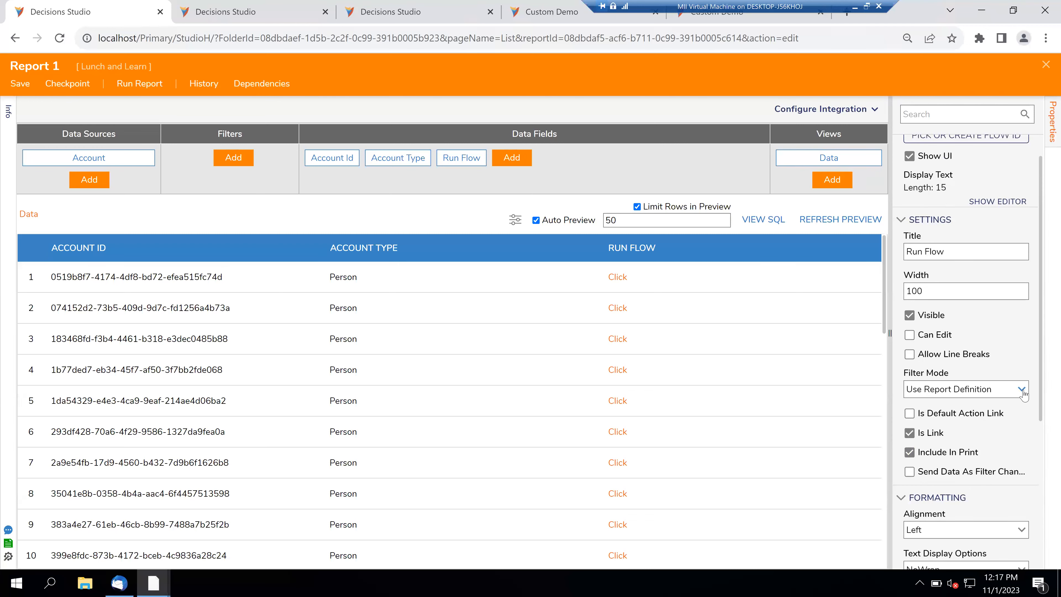
{"action": "left_click", "coordinate": [1023, 391]}
{"action": "left_click", "coordinate": [1022, 390]}
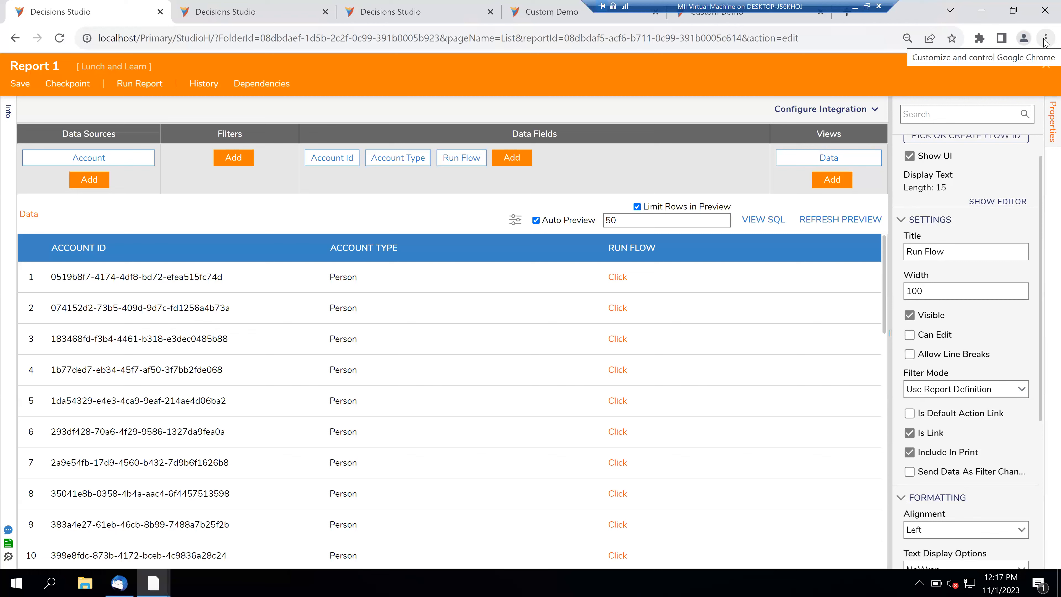
{"action": "left_click", "coordinate": [973, 202]}
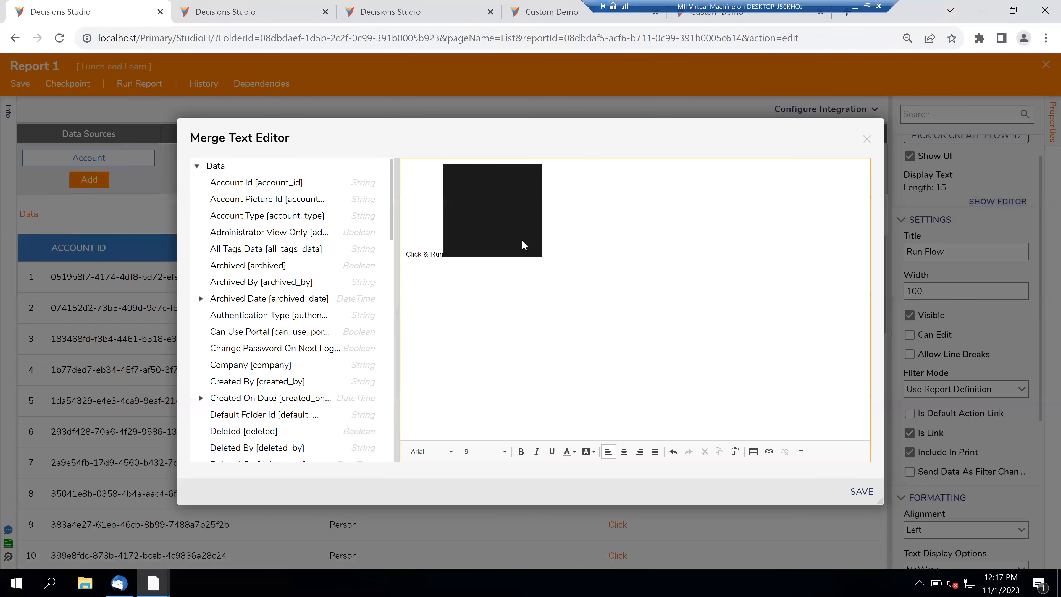
{"action": "left_click", "coordinate": [867, 139]}
- Open Chrome's Developer tools beside the Report 1 designer
{"action": "left_click", "coordinate": [1046, 38]}
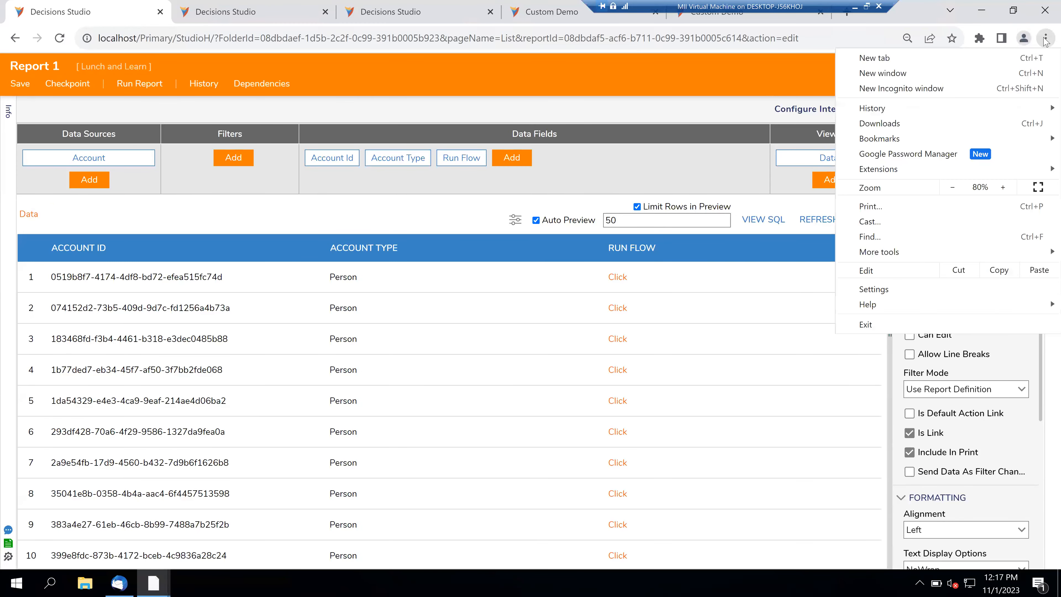
{"action": "mouse_move", "coordinate": [911, 253]}
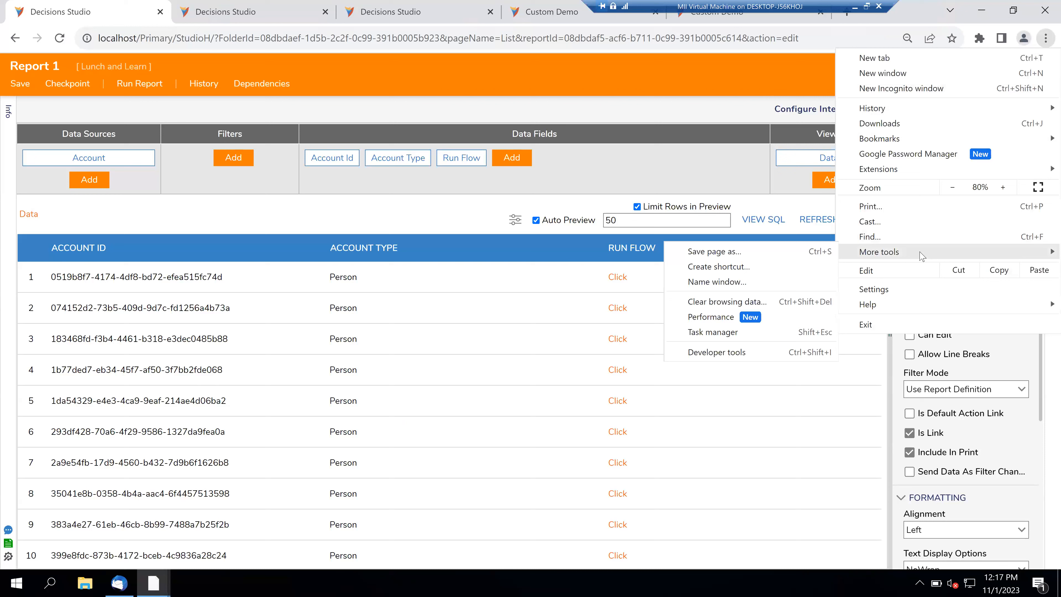
{"action": "left_click", "coordinate": [756, 355]}
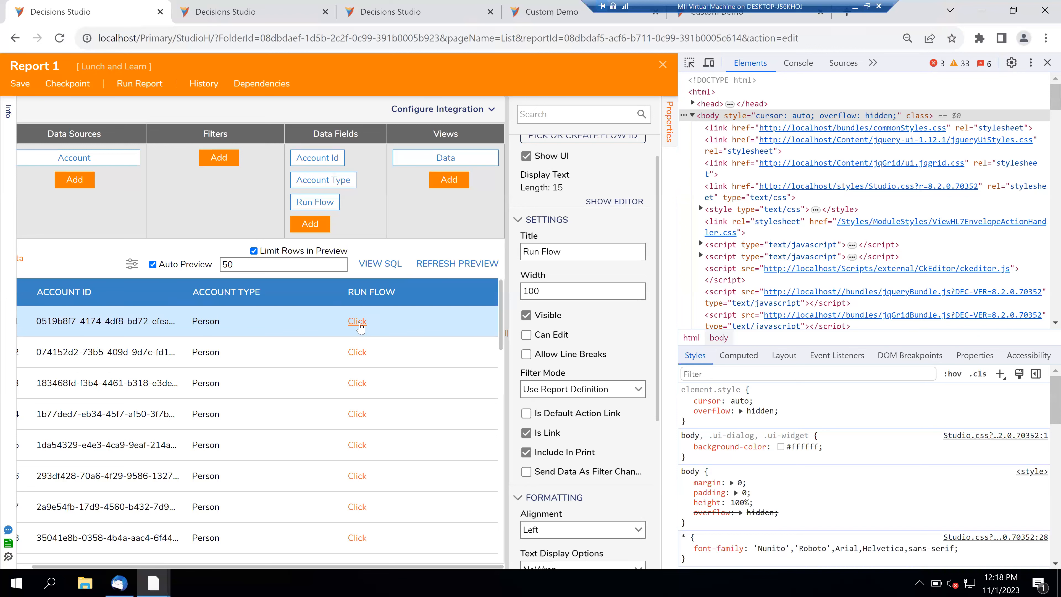
{"action": "scroll", "coordinate": [744, 294], "scroll_direction": "down", "scroll_amount": 10}
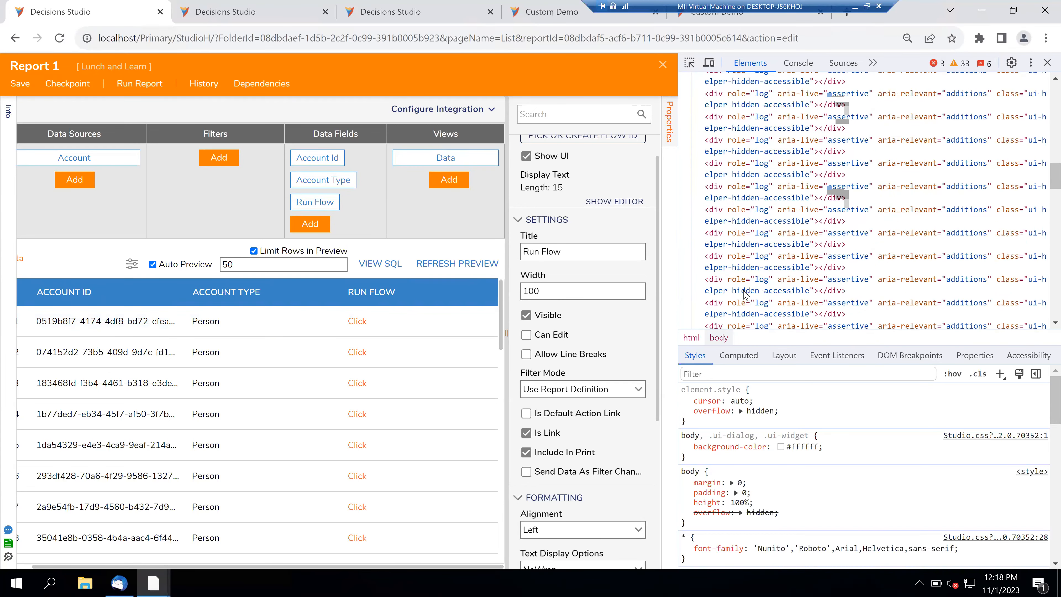
{"action": "scroll", "coordinate": [744, 294], "scroll_direction": "up", "scroll_amount": 15}
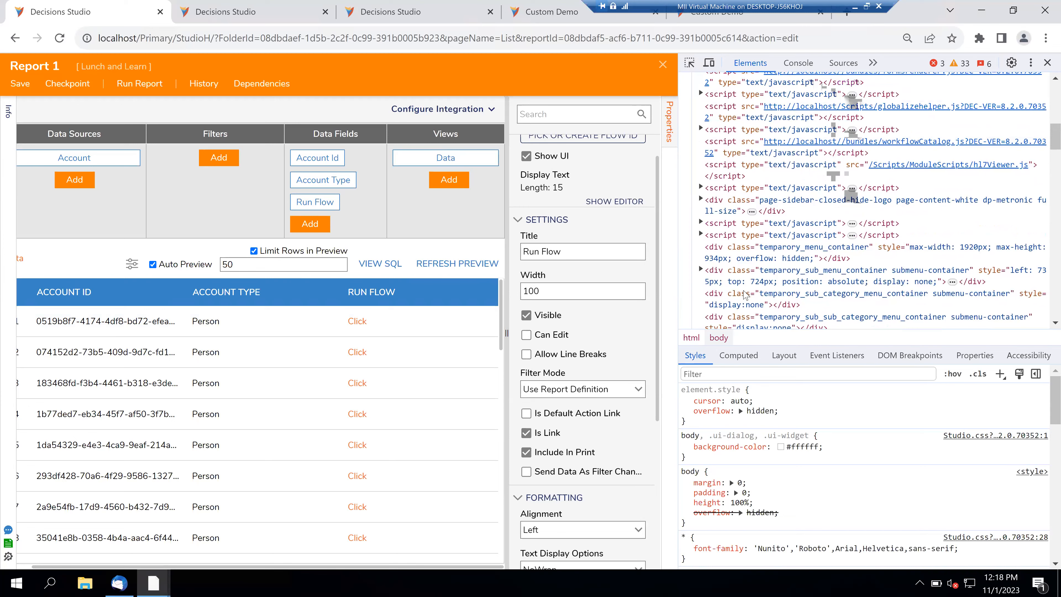
- Browse the Console and Sources panels, return to Elements, and toggle device emulation on and off
{"action": "left_click", "coordinate": [808, 68]}
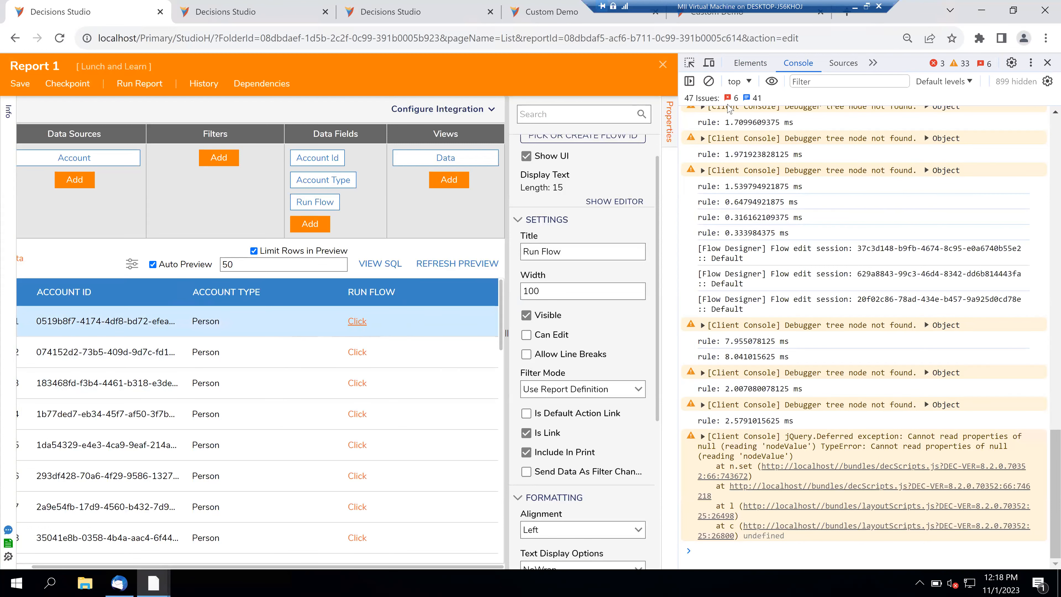
{"action": "left_click", "coordinate": [840, 64]}
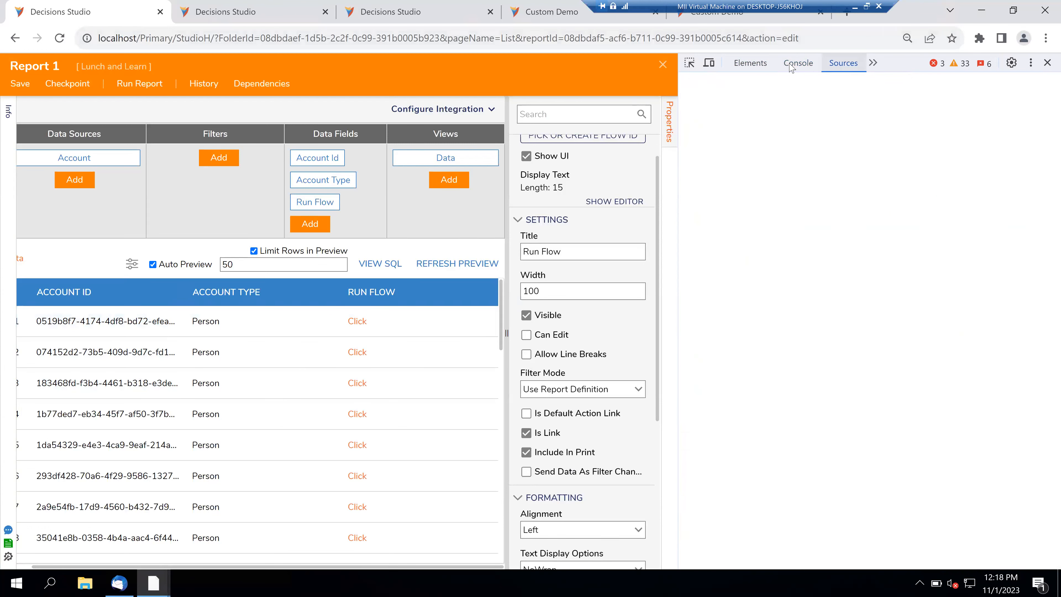
{"action": "left_click", "coordinate": [750, 63]}
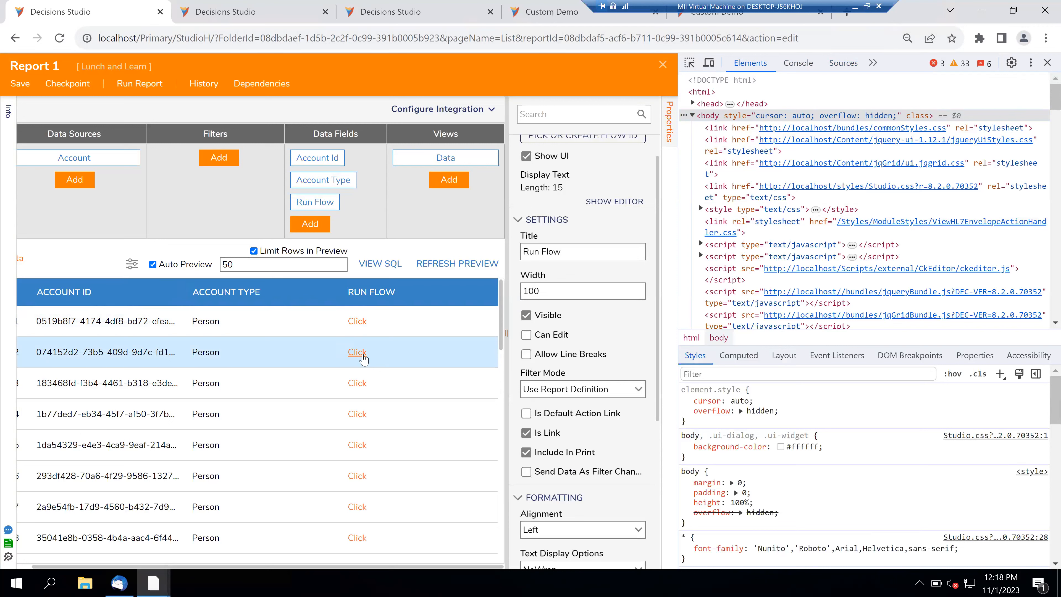
{"action": "left_click", "coordinate": [710, 63]}
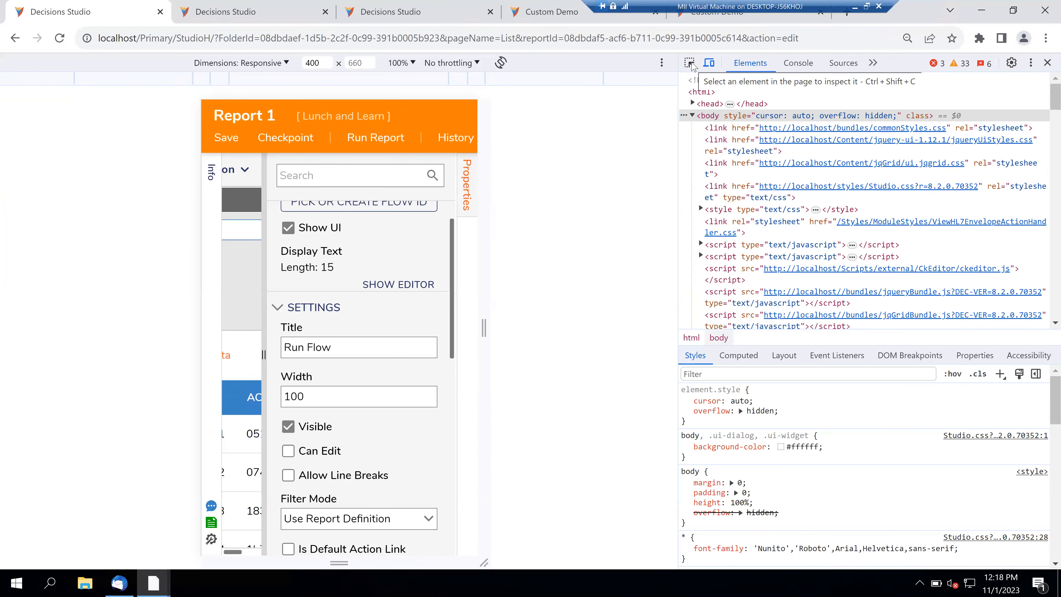
{"action": "left_click", "coordinate": [713, 64]}
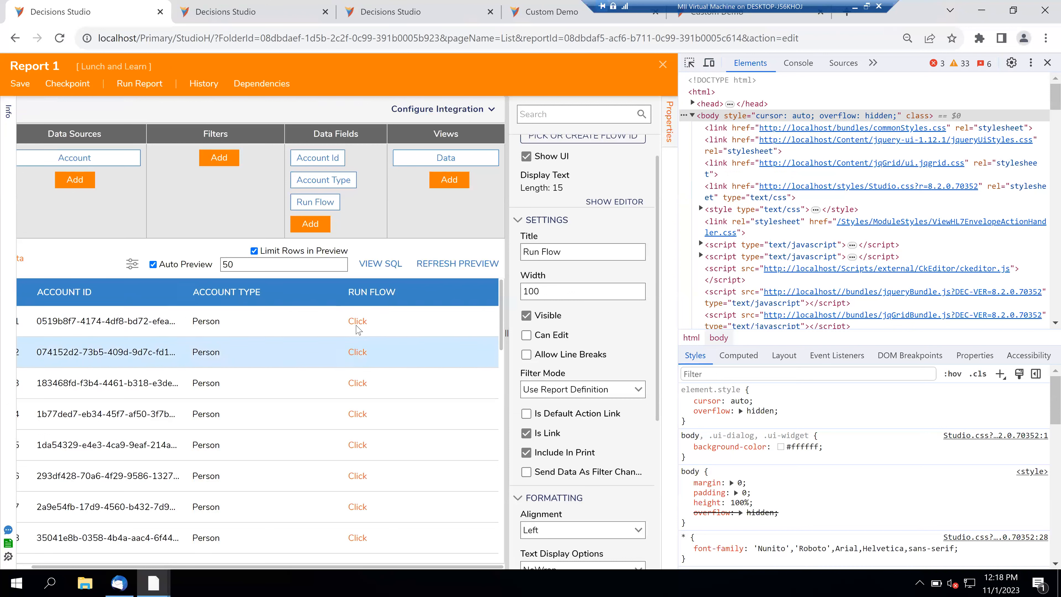
- Inspect the markup of row 1's Click link and widen the DevTools panel
{"action": "left_click", "coordinate": [689, 63]}
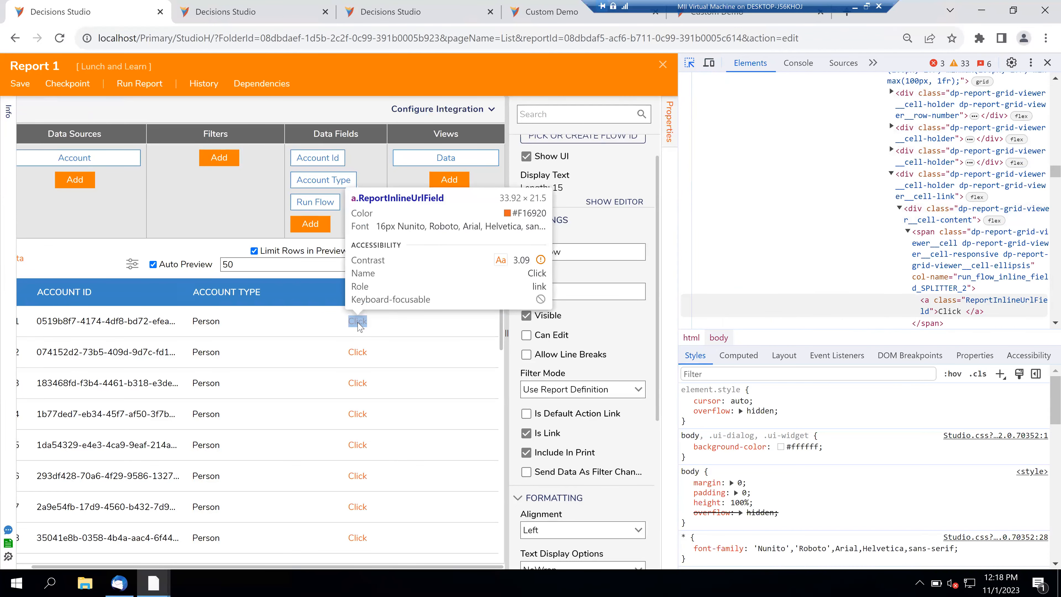
{"action": "left_click", "coordinate": [358, 323]}
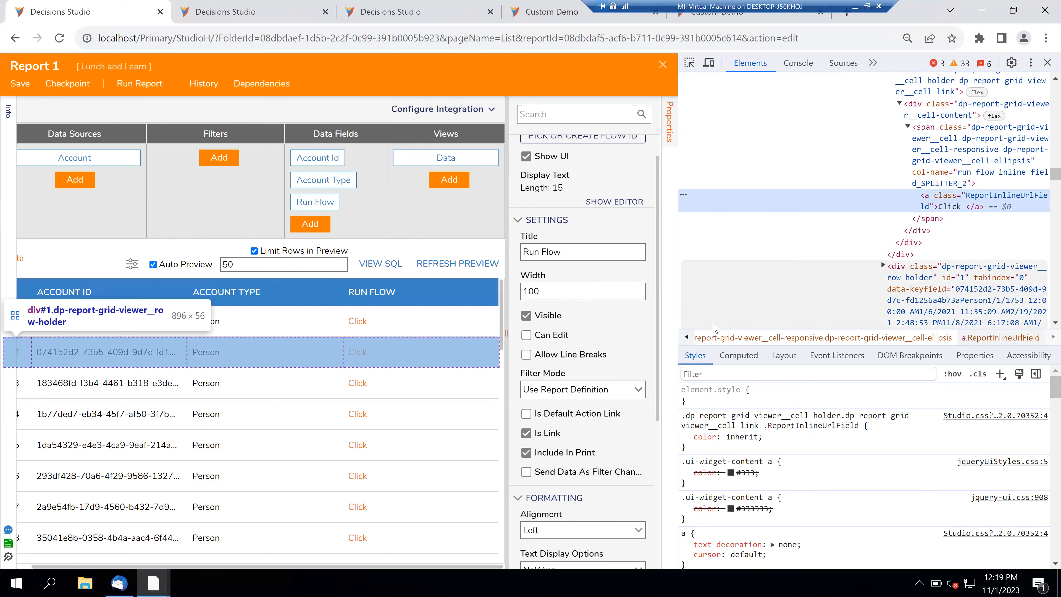
{"action": "left_click_drag", "start_coordinate": [679, 324], "coordinate": [463, 339]}
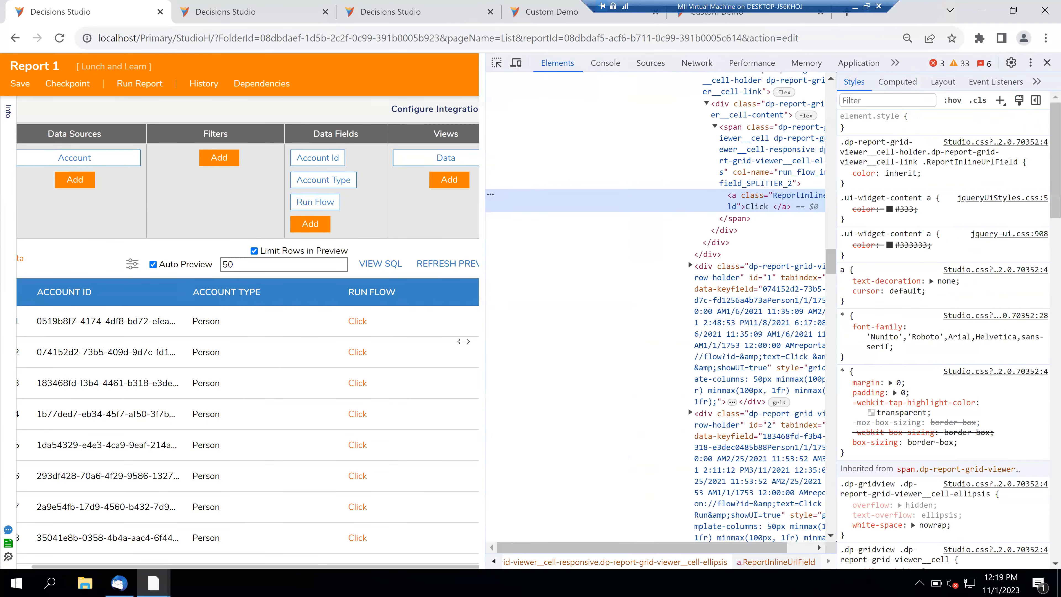
{"action": "left_click", "coordinate": [747, 254]}
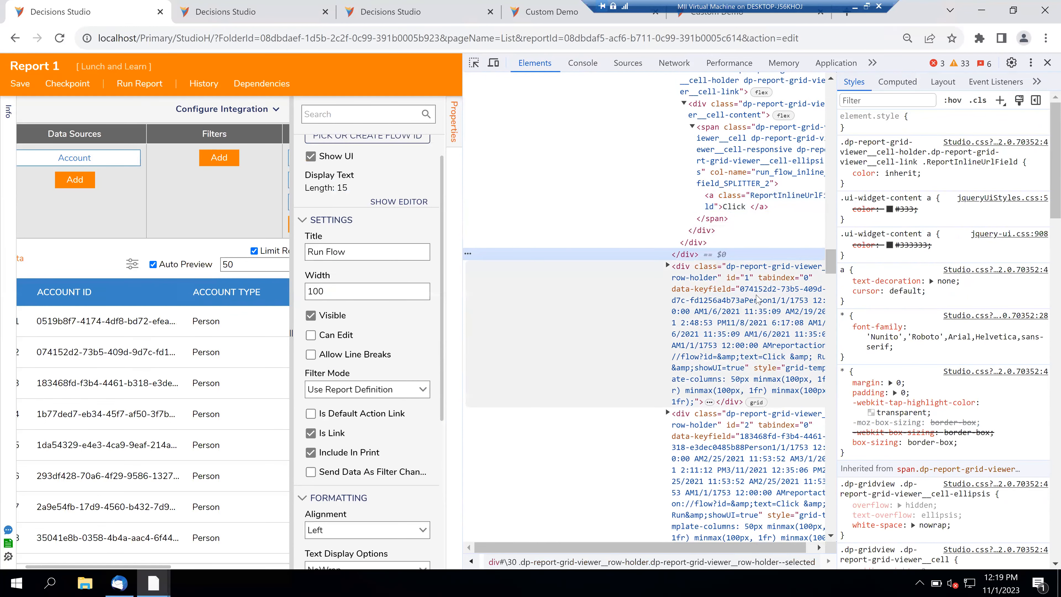
- Select the ReportInlineUrlField link node, then close DevTools
{"action": "scroll", "coordinate": [757, 299], "scroll_direction": "down", "scroll_amount": 3}
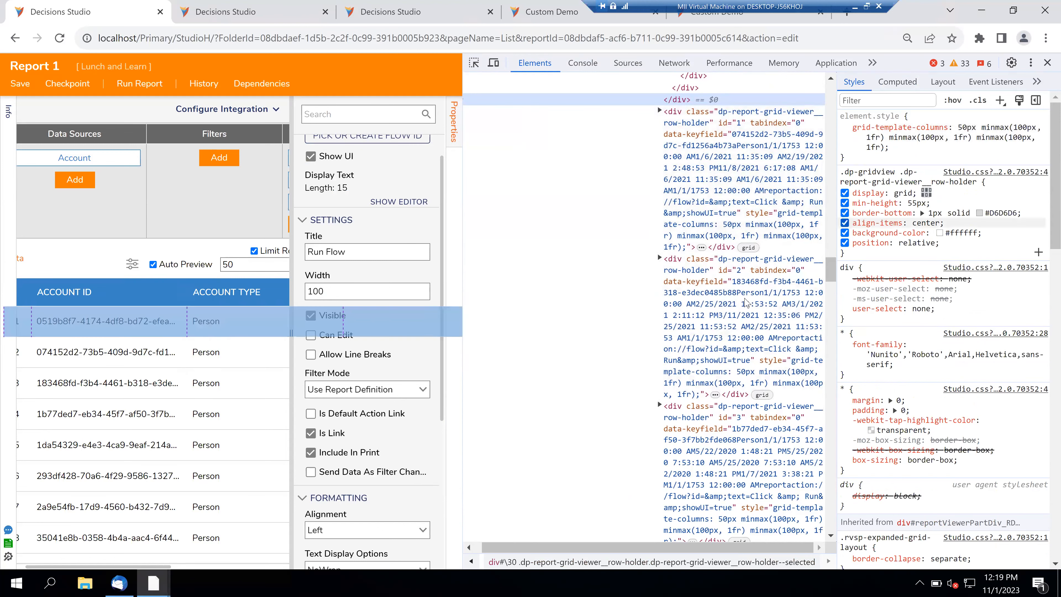
{"action": "scroll", "coordinate": [748, 302], "scroll_direction": "up", "scroll_amount": 3}
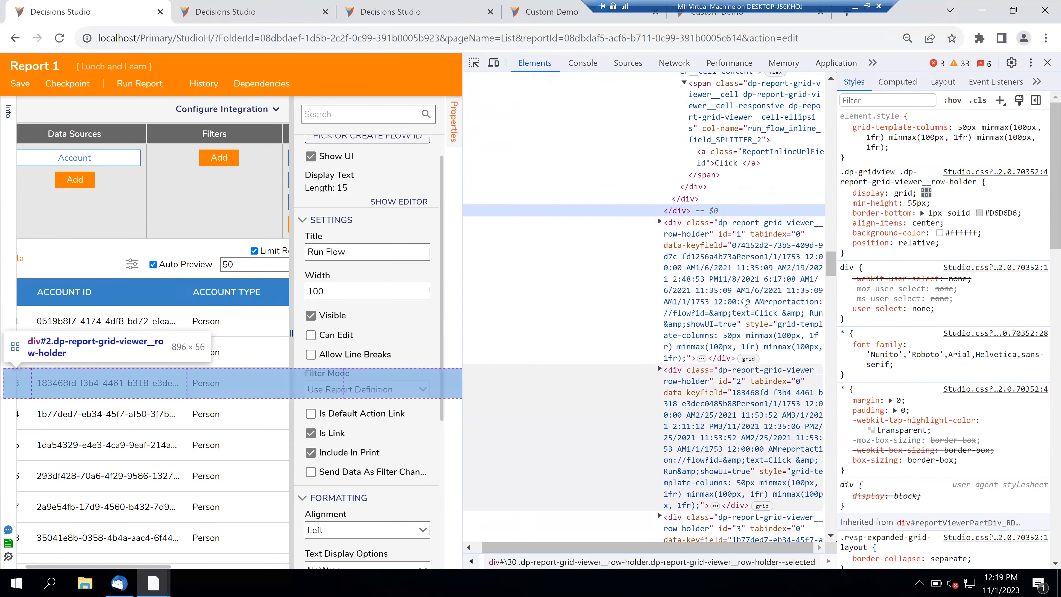
{"action": "scroll", "coordinate": [746, 302], "scroll_direction": "up", "scroll_amount": 3}
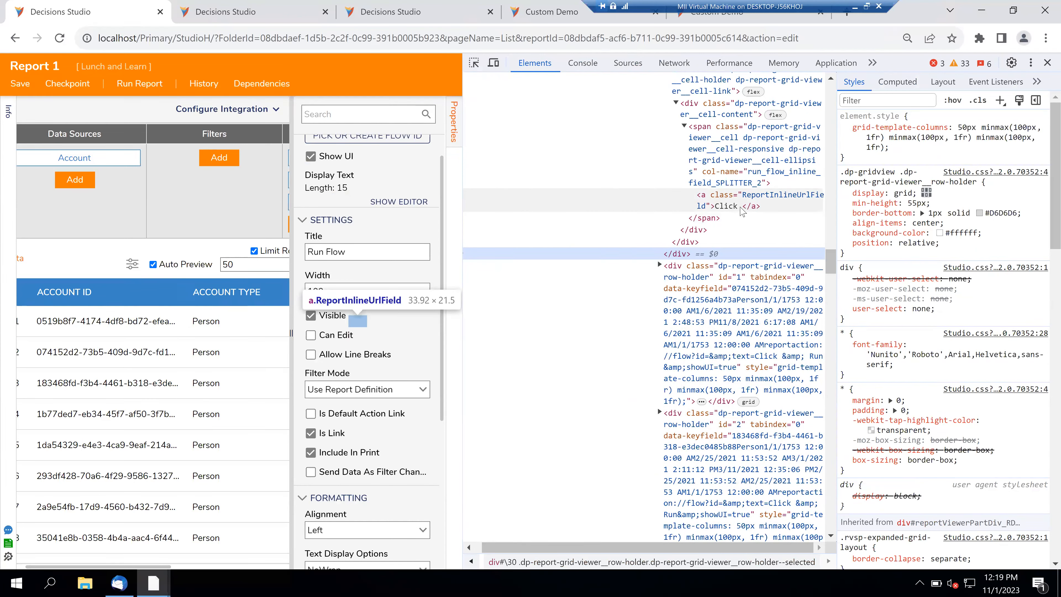
{"action": "left_click", "coordinate": [740, 212]}
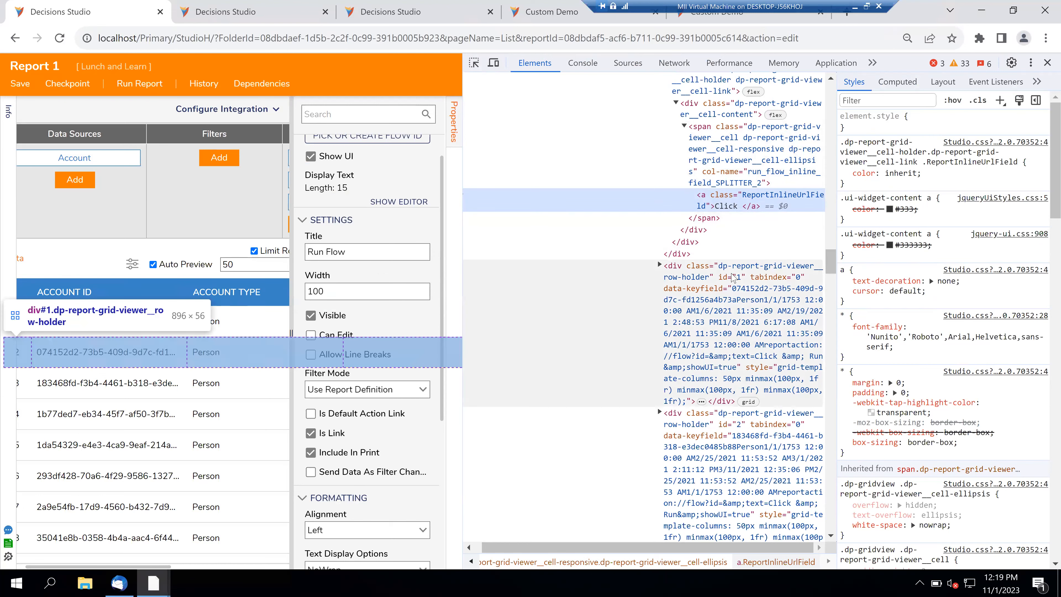
{"action": "left_click", "coordinate": [1047, 63]}
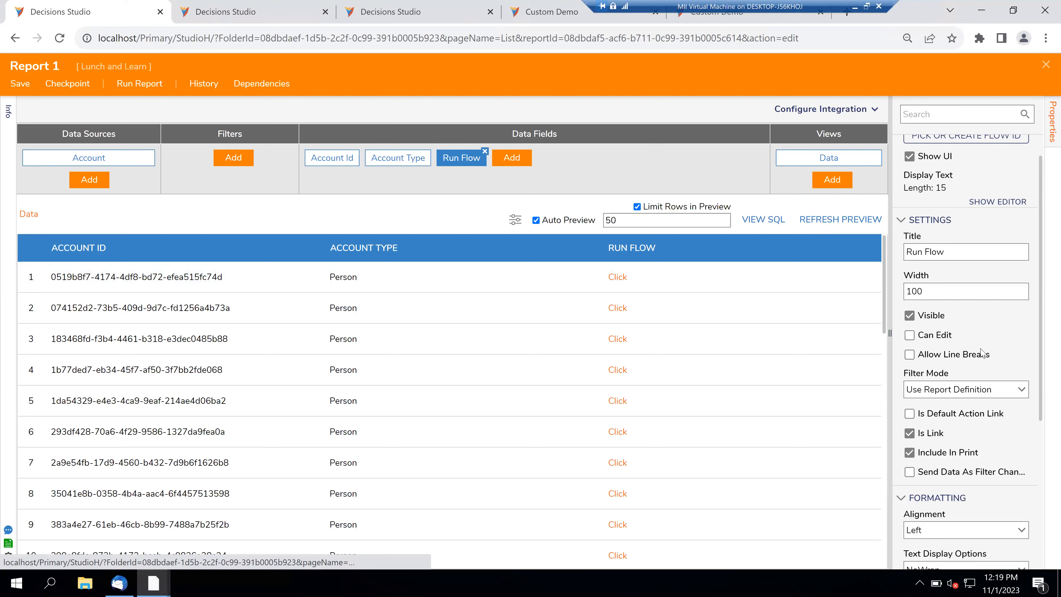
{"action": "scroll", "coordinate": [979, 351], "scroll_direction": "up", "scroll_amount": 1}
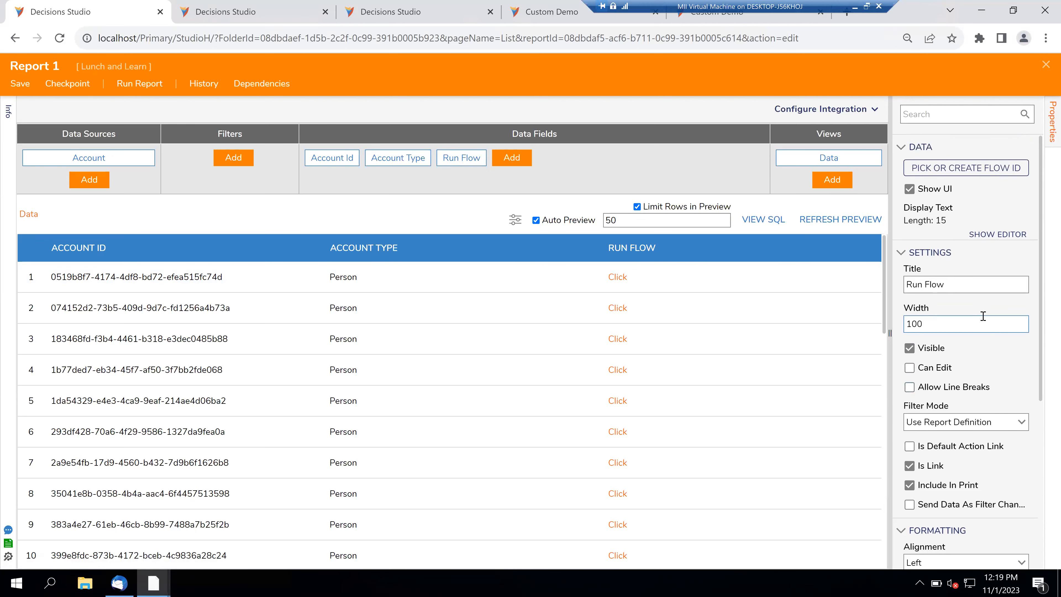
{"action": "scroll", "coordinate": [984, 316], "scroll_direction": "down", "scroll_amount": 5}
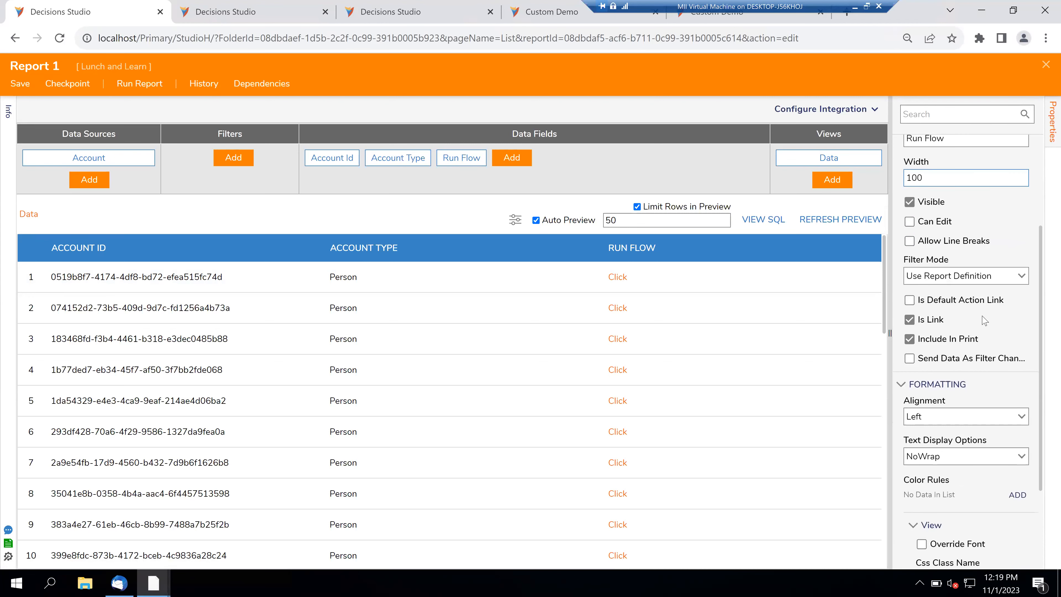
{"action": "left_click", "coordinate": [909, 320]}
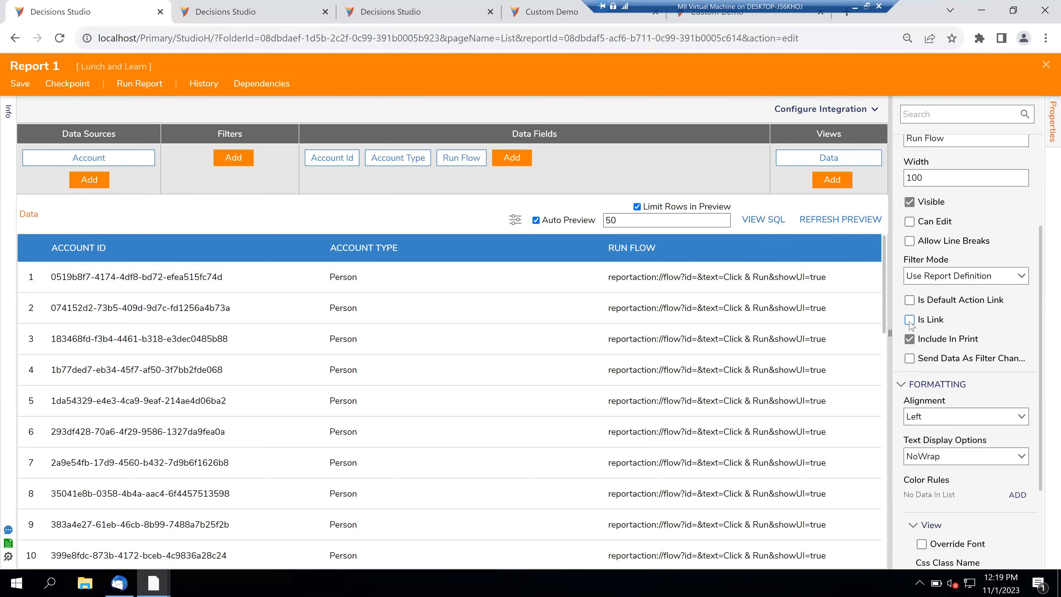
{"action": "left_click", "coordinate": [909, 320]}
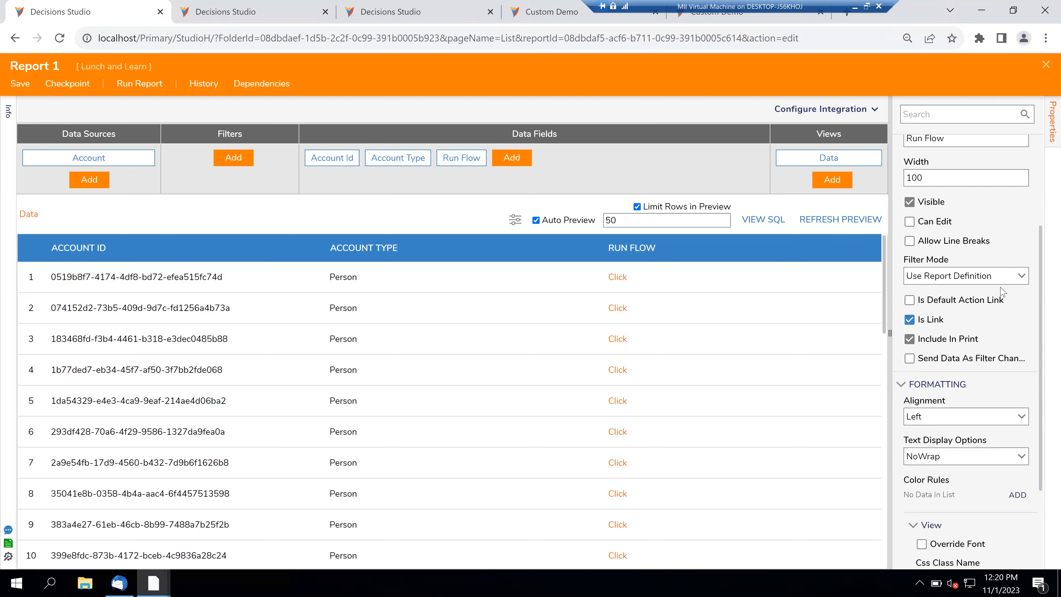
{"action": "left_click", "coordinate": [1022, 277]}
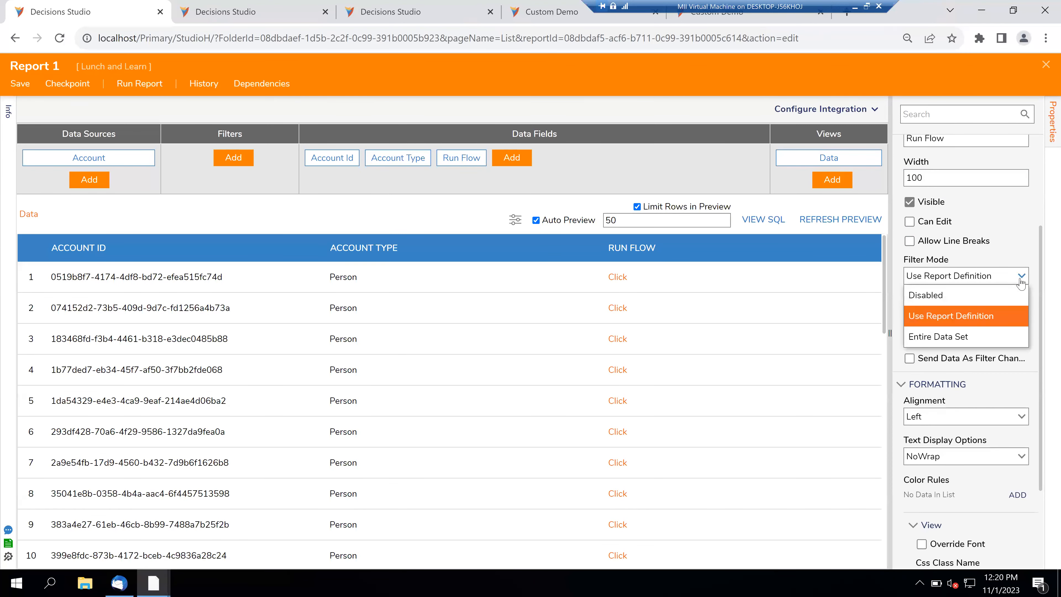
{"action": "left_click", "coordinate": [1021, 277]}
{"action": "scroll", "coordinate": [975, 380], "scroll_direction": "down", "scroll_amount": 3}
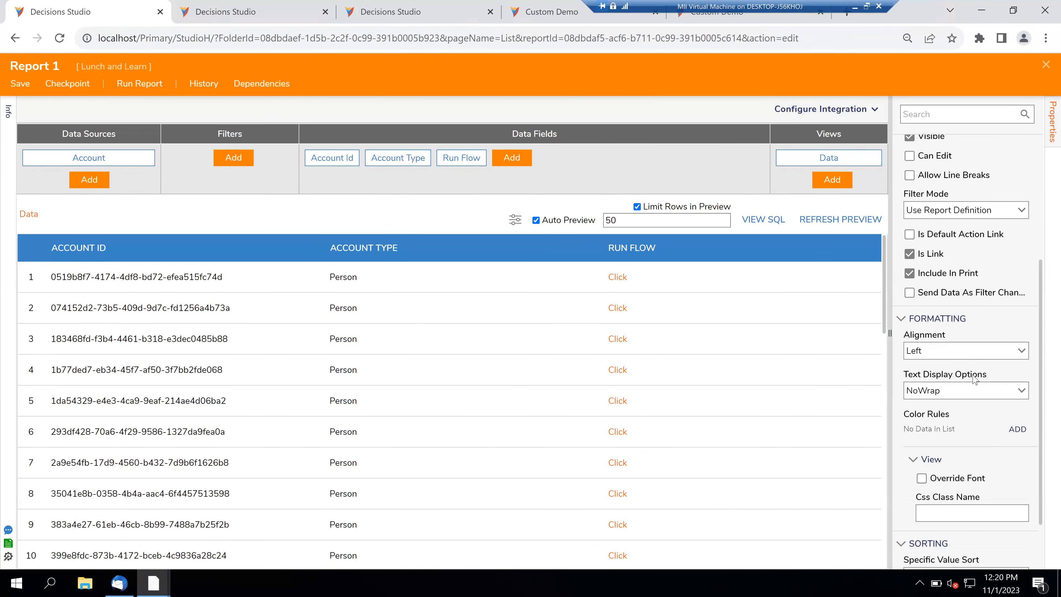
{"action": "scroll", "coordinate": [975, 379], "scroll_direction": "up", "scroll_amount": 6}
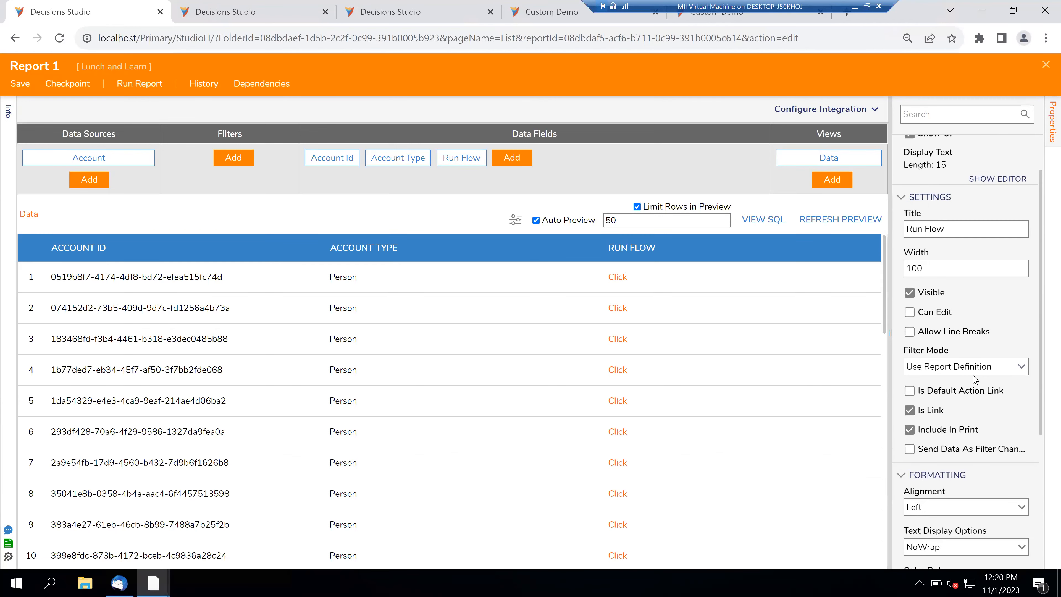
{"action": "scroll", "coordinate": [975, 379], "scroll_direction": "up", "scroll_amount": 1}
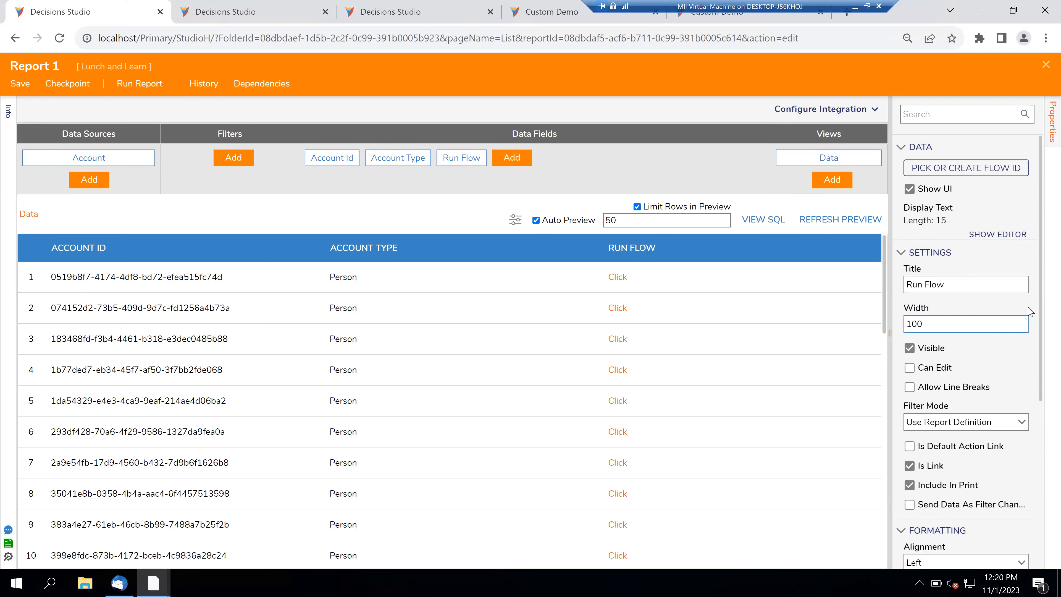
{"action": "scroll", "coordinate": [1030, 311], "scroll_direction": "down", "scroll_amount": 3}
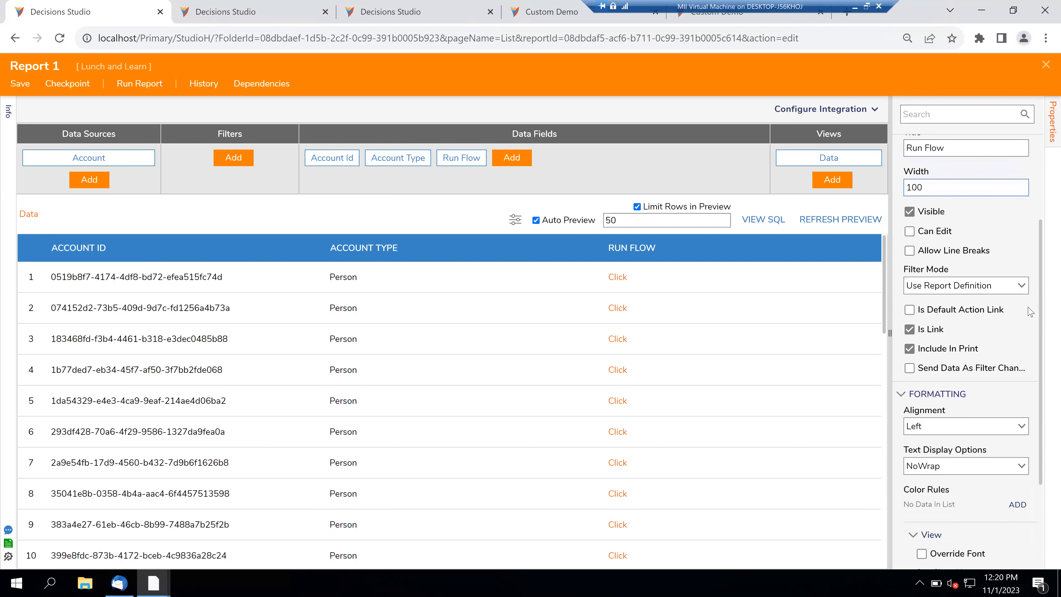
{"action": "scroll", "coordinate": [1031, 311], "scroll_direction": "down", "scroll_amount": 3}
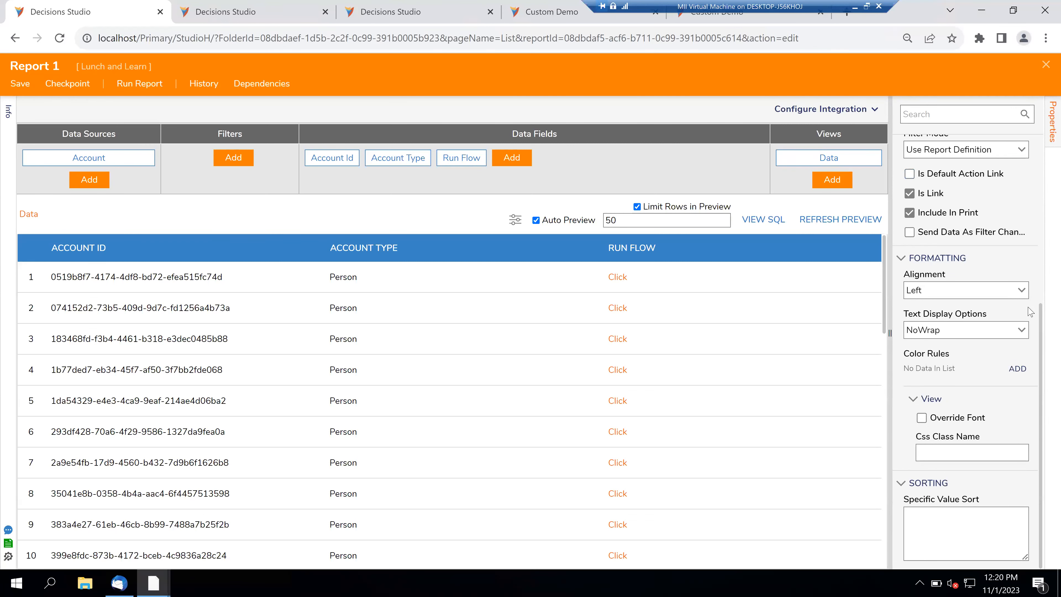
{"action": "scroll", "coordinate": [1030, 312], "scroll_direction": "up", "scroll_amount": 2}
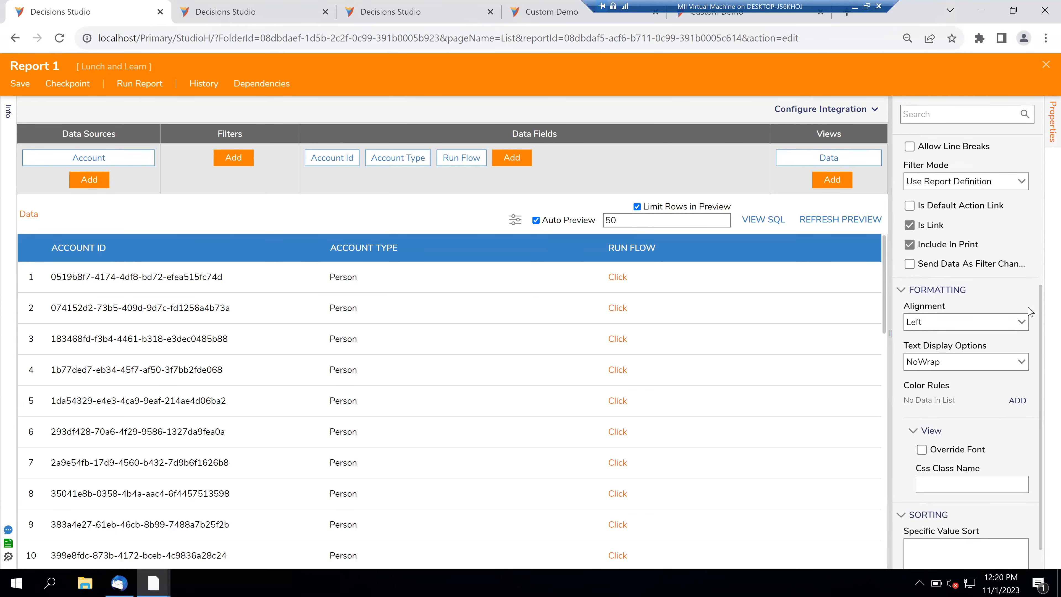
{"action": "scroll", "coordinate": [1030, 312], "scroll_direction": "up", "scroll_amount": 2}
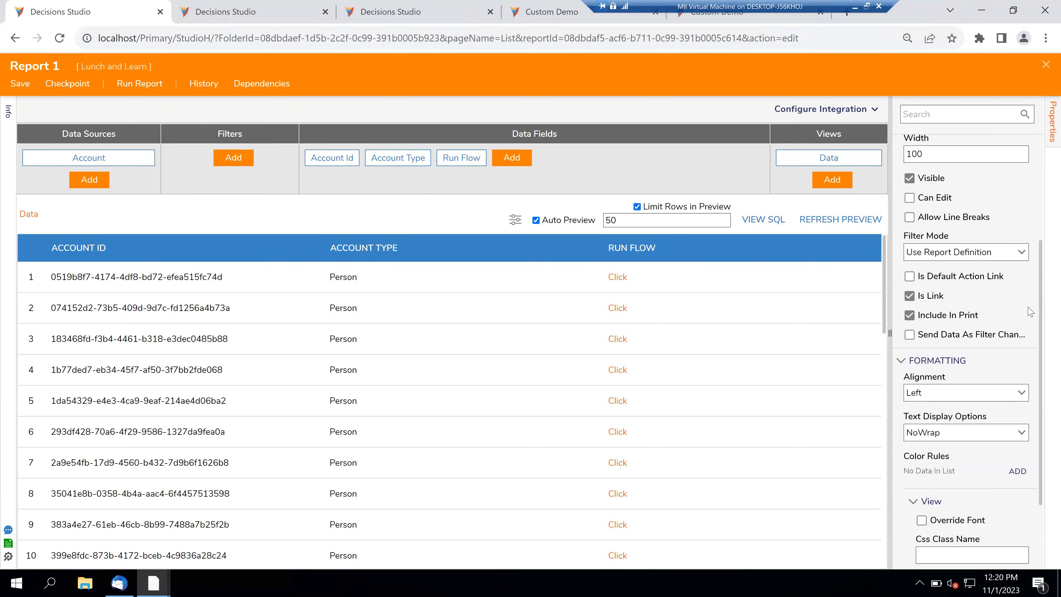
{"action": "scroll", "coordinate": [1030, 311], "scroll_direction": "up", "scroll_amount": 4}
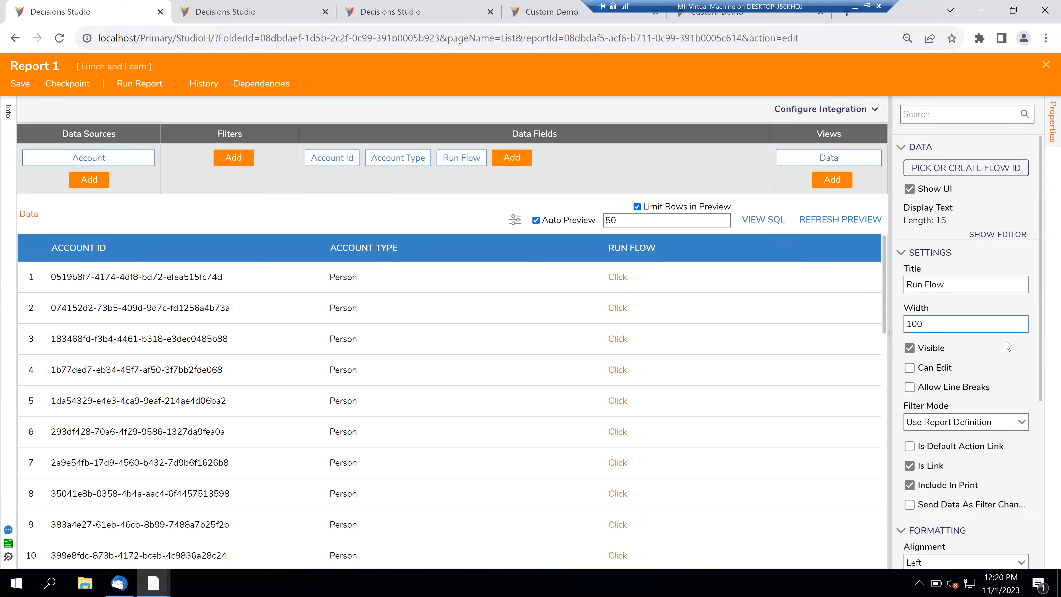
{"action": "scroll", "coordinate": [1006, 342], "scroll_direction": "down", "scroll_amount": 5}
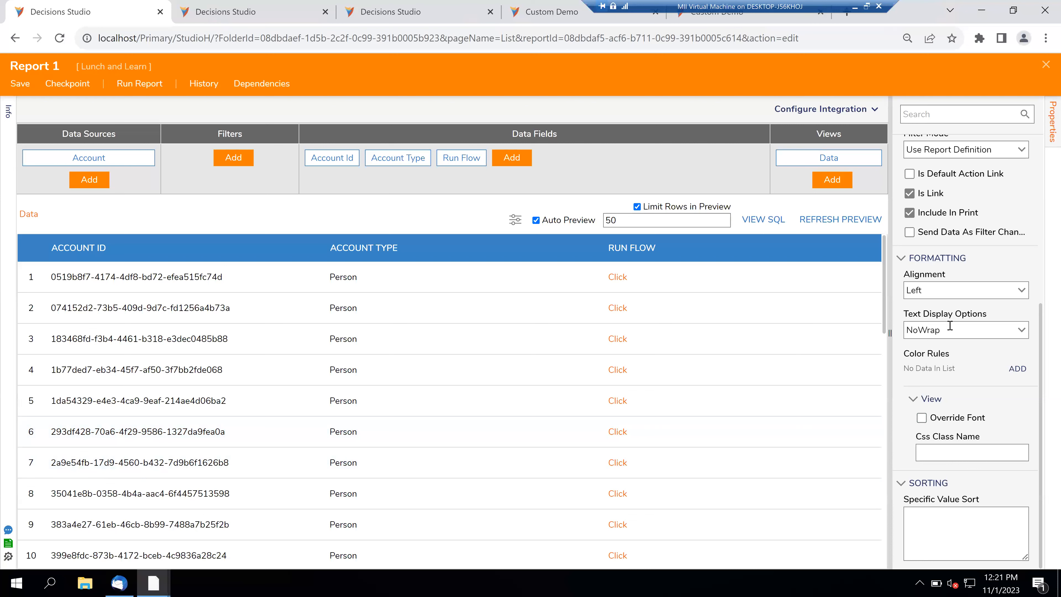
{"action": "scroll", "coordinate": [936, 297], "scroll_direction": "up", "scroll_amount": 2}
{"action": "left_click", "coordinate": [911, 243]}
{"action": "left_click", "coordinate": [910, 243]}
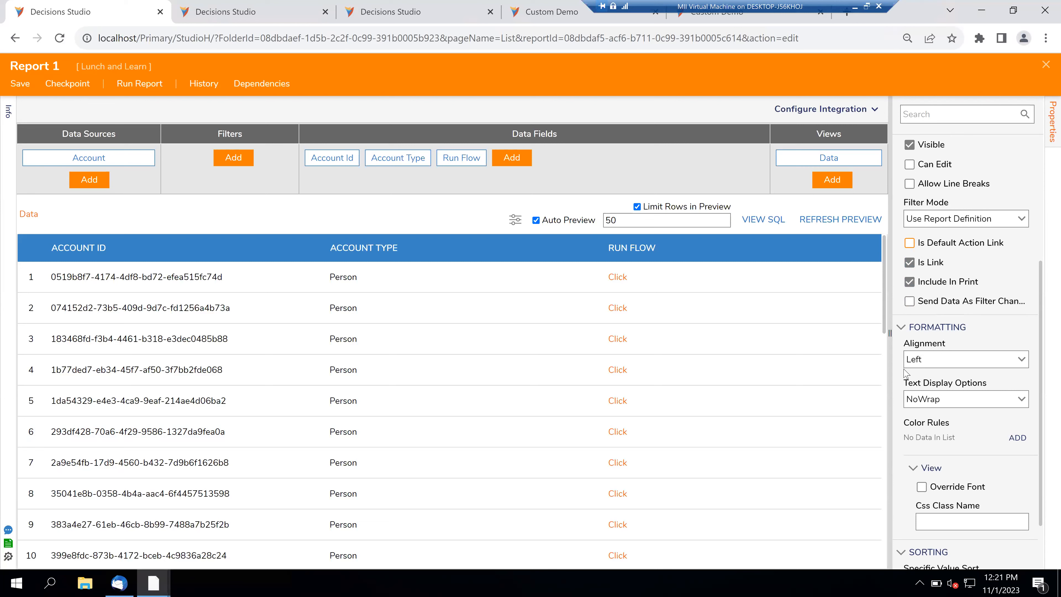
{"action": "scroll", "coordinate": [904, 374], "scroll_direction": "down", "scroll_amount": 2}
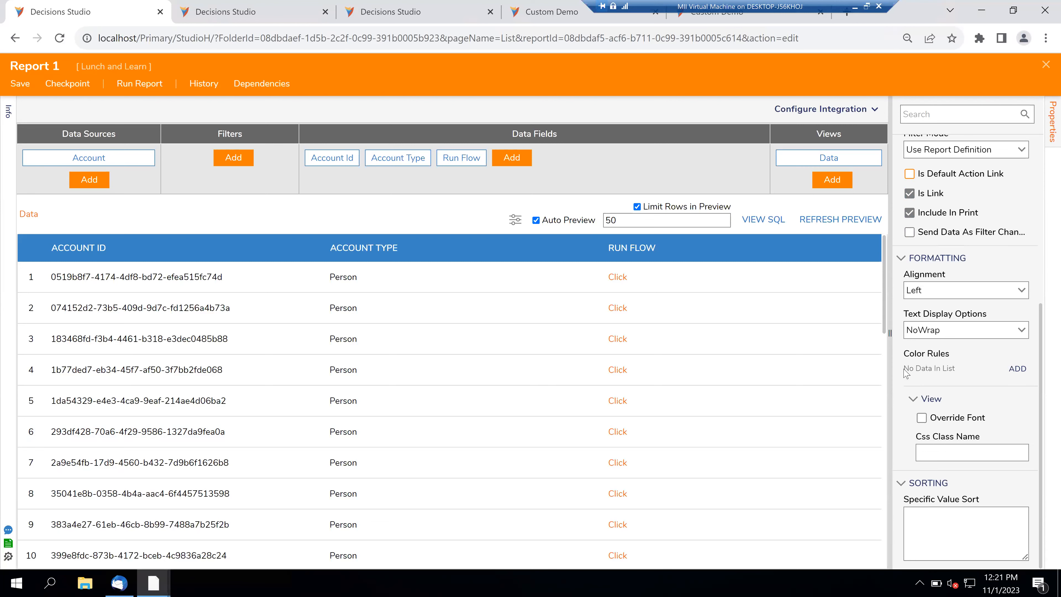
{"action": "scroll", "coordinate": [905, 373], "scroll_direction": "up", "scroll_amount": 2}
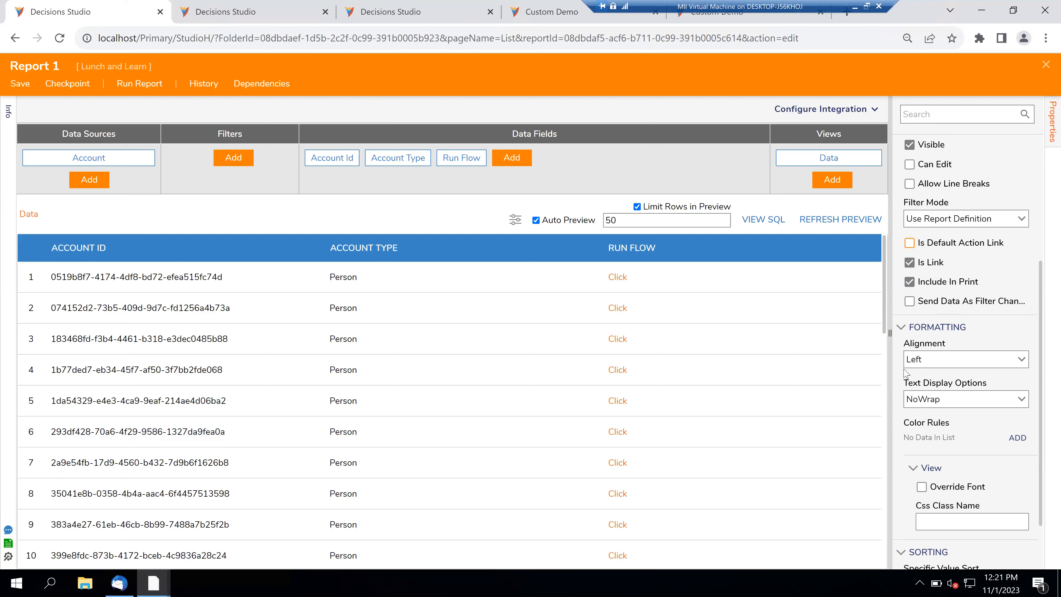
{"action": "scroll", "coordinate": [905, 371], "scroll_direction": "up", "scroll_amount": 6}
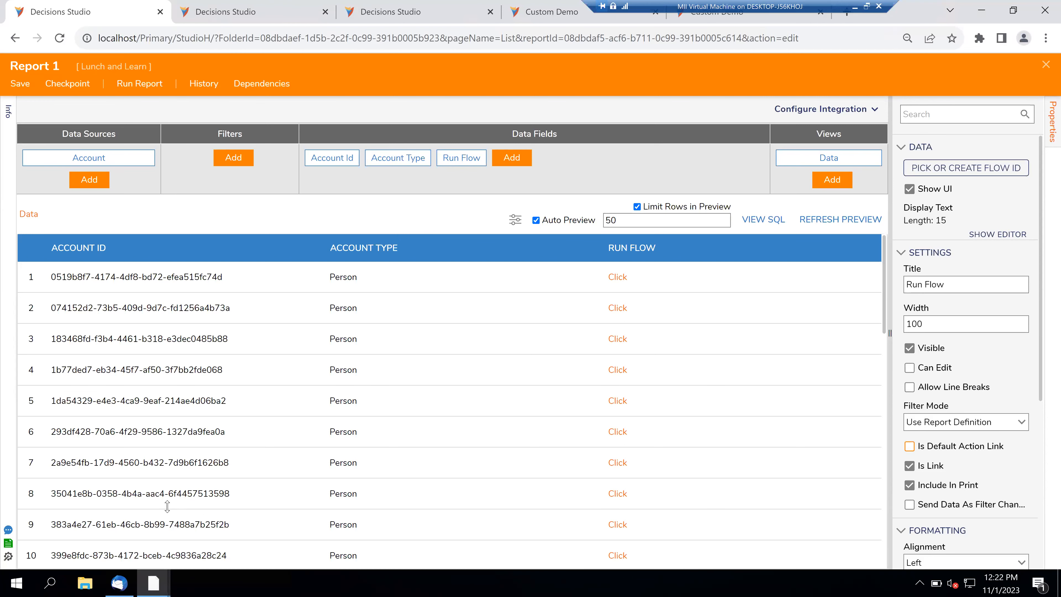
{"action": "mouse_move", "coordinate": [163, 584]}
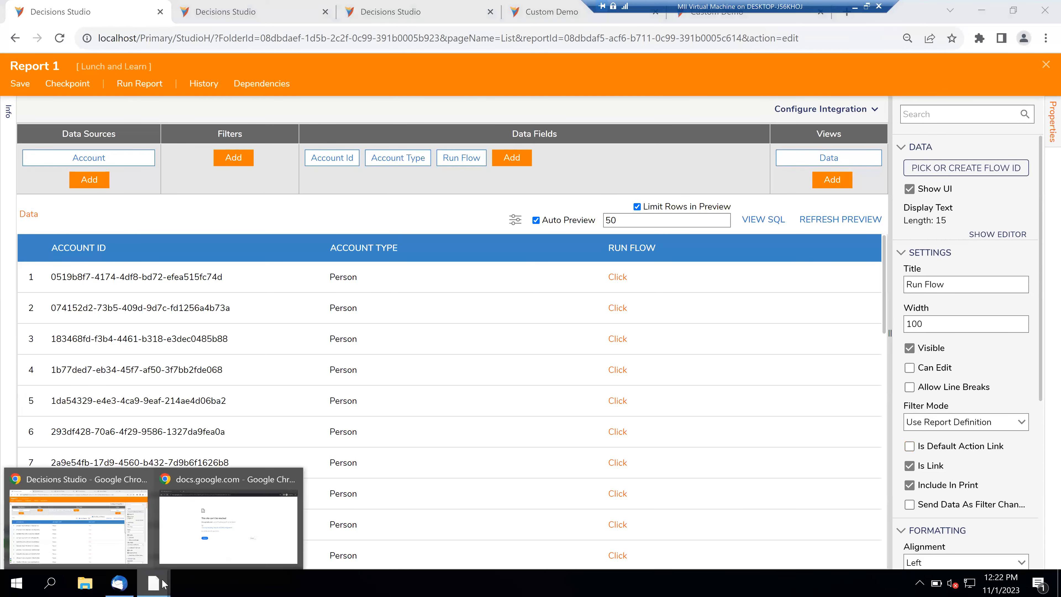
- Reload the Lunch and Learn Intro Announcements deck and show slide 3, Don't Miss out !
{"action": "left_click", "coordinate": [212, 544]}
{"action": "left_click", "coordinate": [350, 384]}
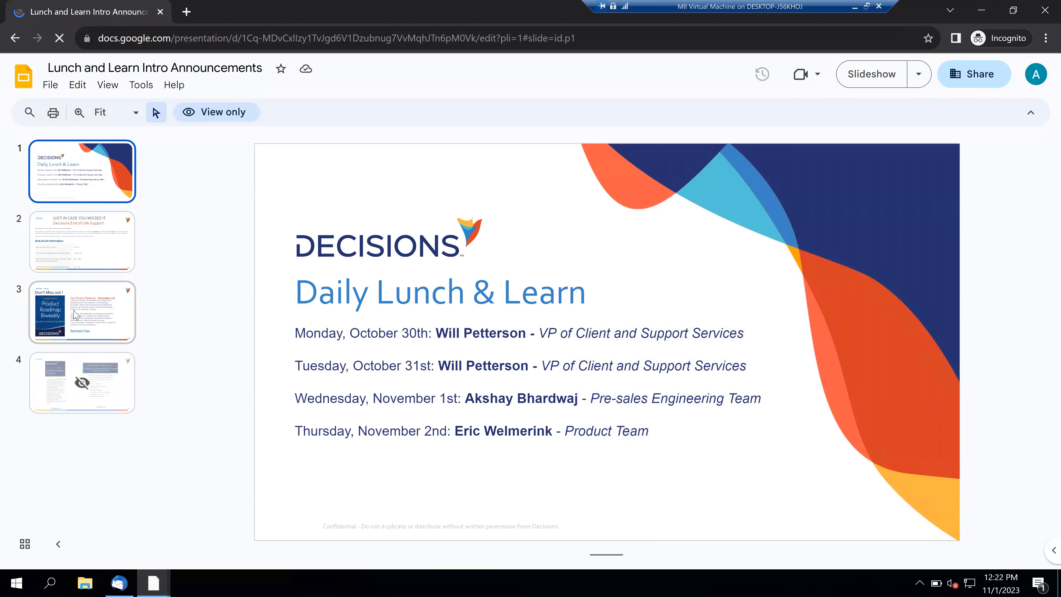
{"action": "left_click", "coordinate": [76, 314]}
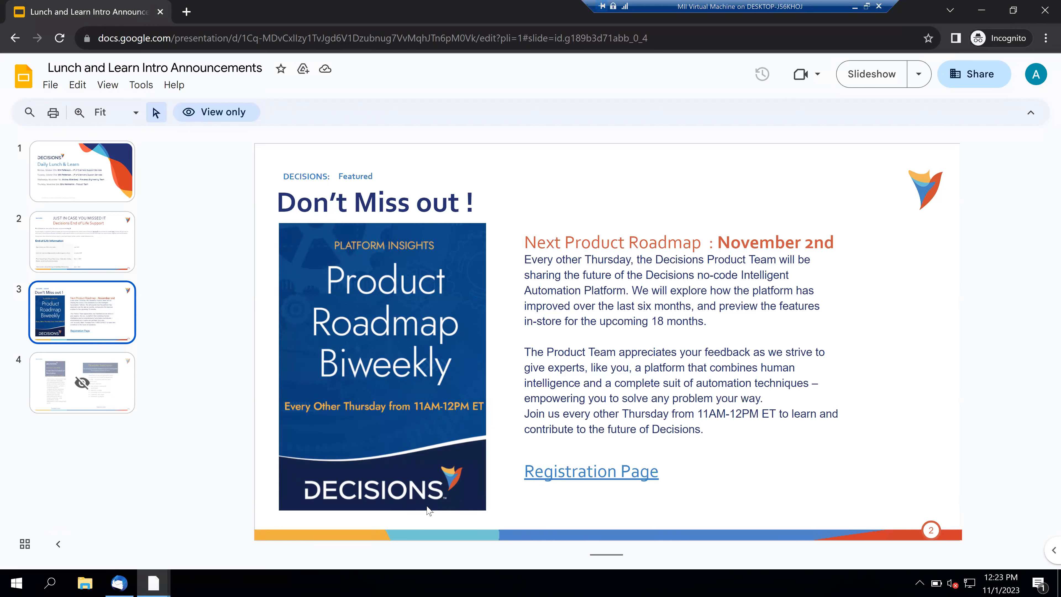
- Minimize the slides window and close the Report 1 designer
{"action": "left_click", "coordinate": [982, 10]}
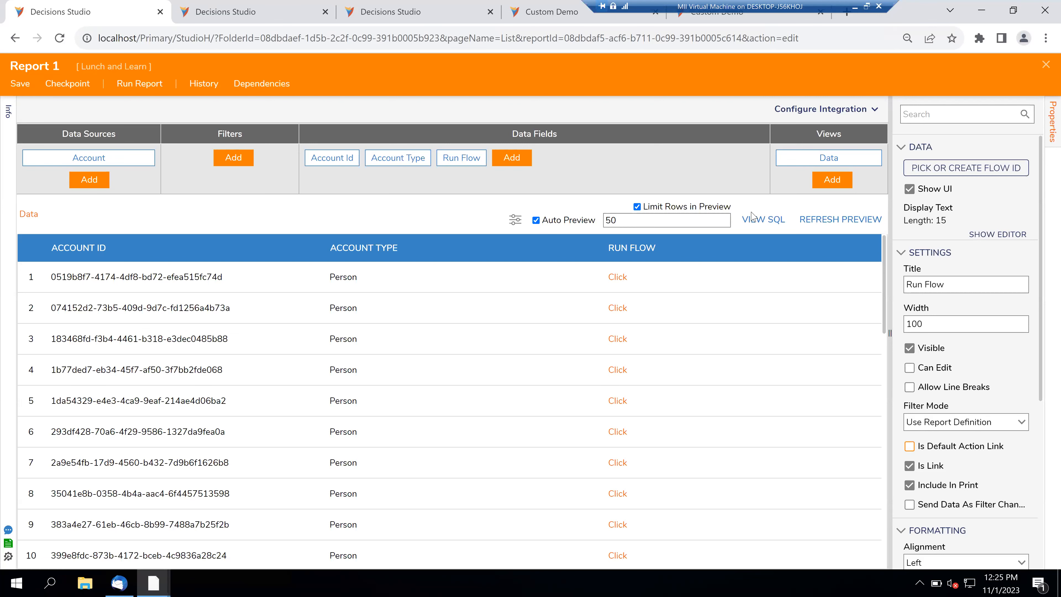
{"action": "left_click", "coordinate": [1046, 66]}
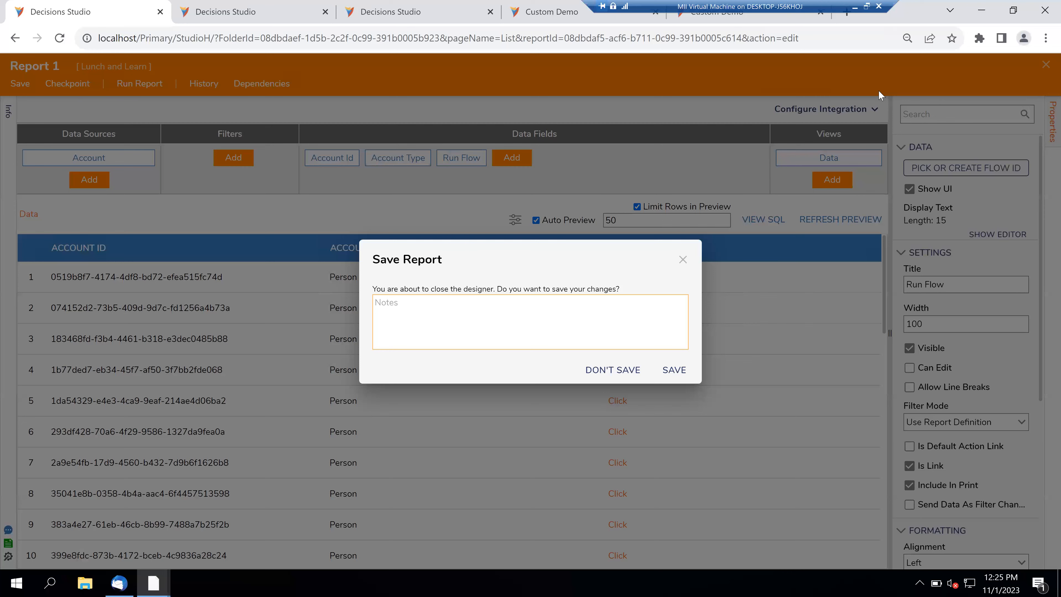
- Save Report 1 while closing the designer
{"action": "left_click", "coordinate": [677, 372]}
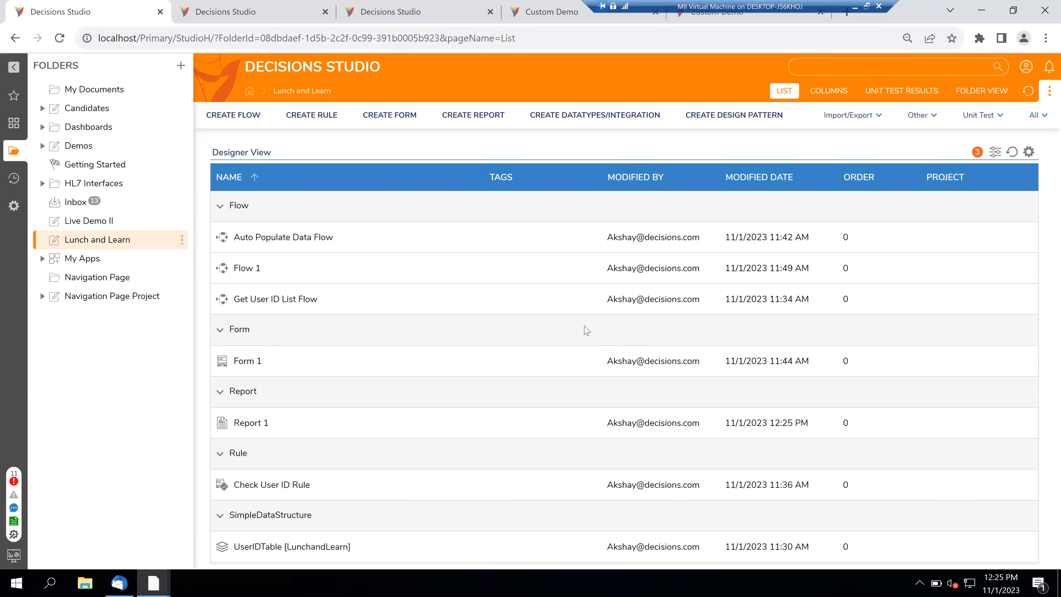
- Select Form 1 in the Lunch and Learn folder list
{"action": "left_click", "coordinate": [574, 373]}
- Create a standard Flow named 'Assignment Form Flow'
{"action": "left_click", "coordinate": [248, 124]}
{"action": "left_click", "coordinate": [421, 189]}
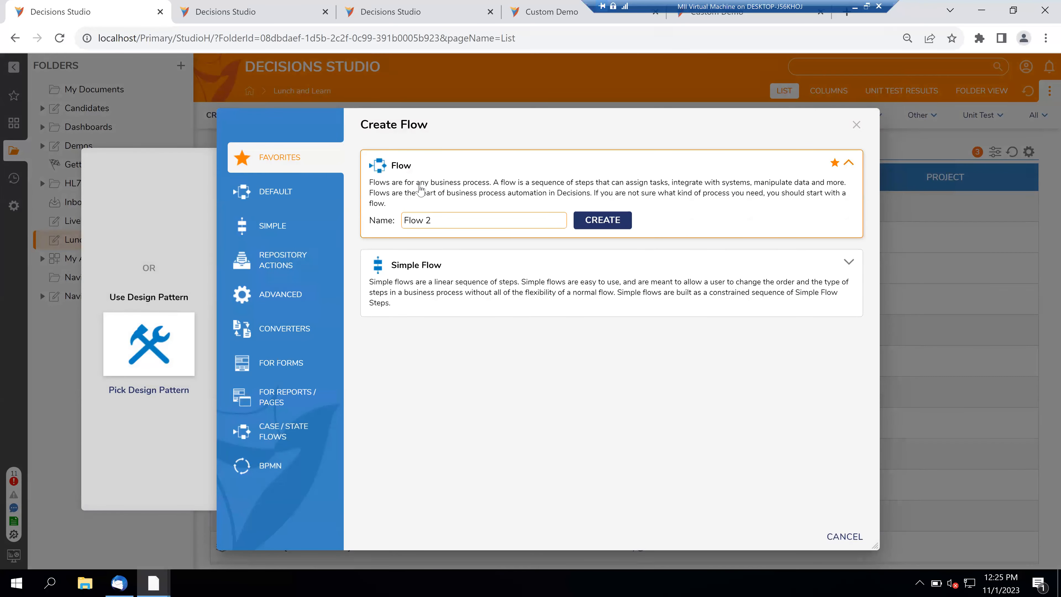
{"action": "key", "text": "ctrl+a"}
{"action": "type", "text": "Assignment Form Flow"}
{"action": "key", "text": "Return"}
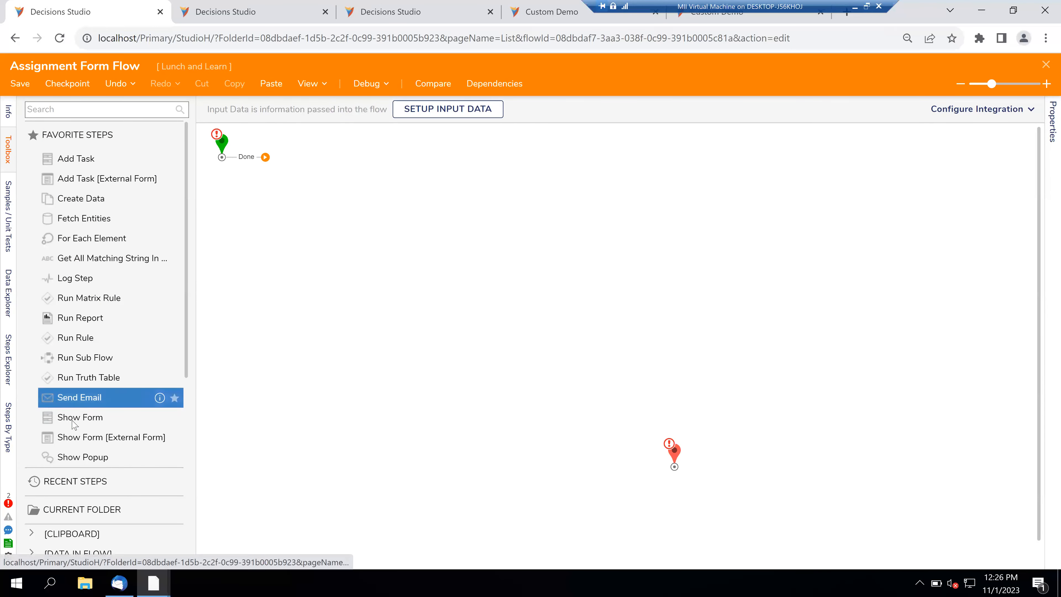
- Add a form step showing the existing Form 1 and connect Start to it
{"action": "left_click_drag", "start_coordinate": [74, 424], "coordinate": [322, 229]}
{"action": "left_click_drag", "start_coordinate": [265, 157], "coordinate": [313, 226]}
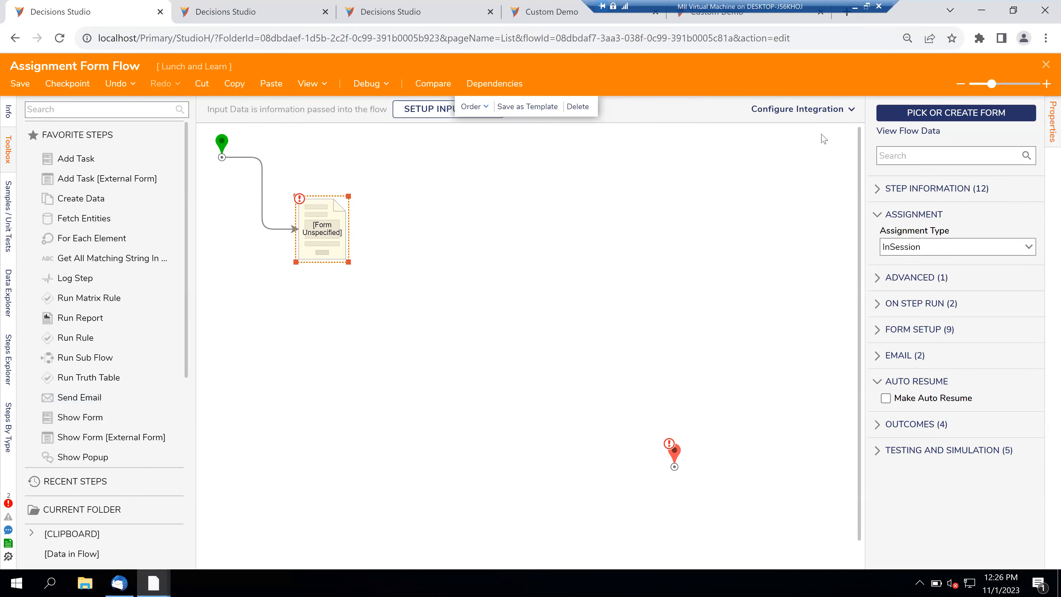
{"action": "left_click", "coordinate": [948, 113]}
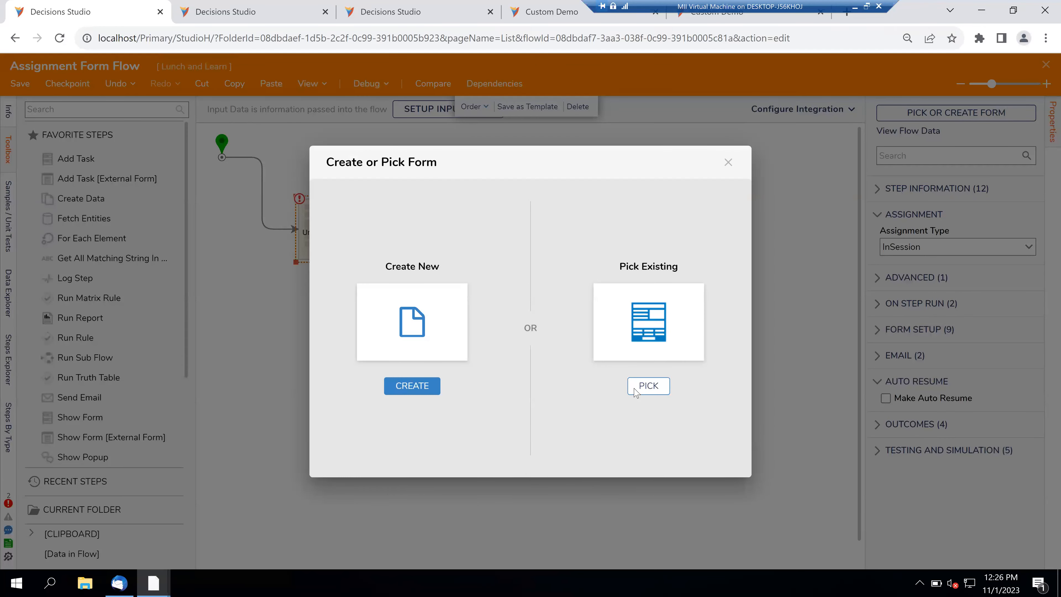
{"action": "left_click", "coordinate": [634, 392]}
{"action": "left_click", "coordinate": [443, 132]}
{"action": "left_click", "coordinate": [421, 220]}
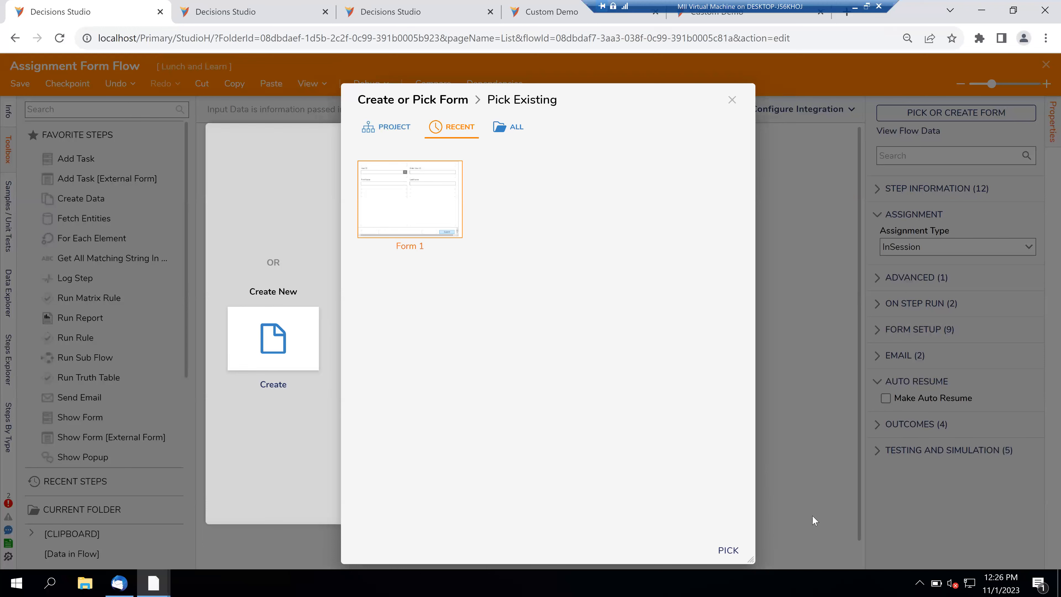
{"action": "left_click", "coordinate": [729, 551]}
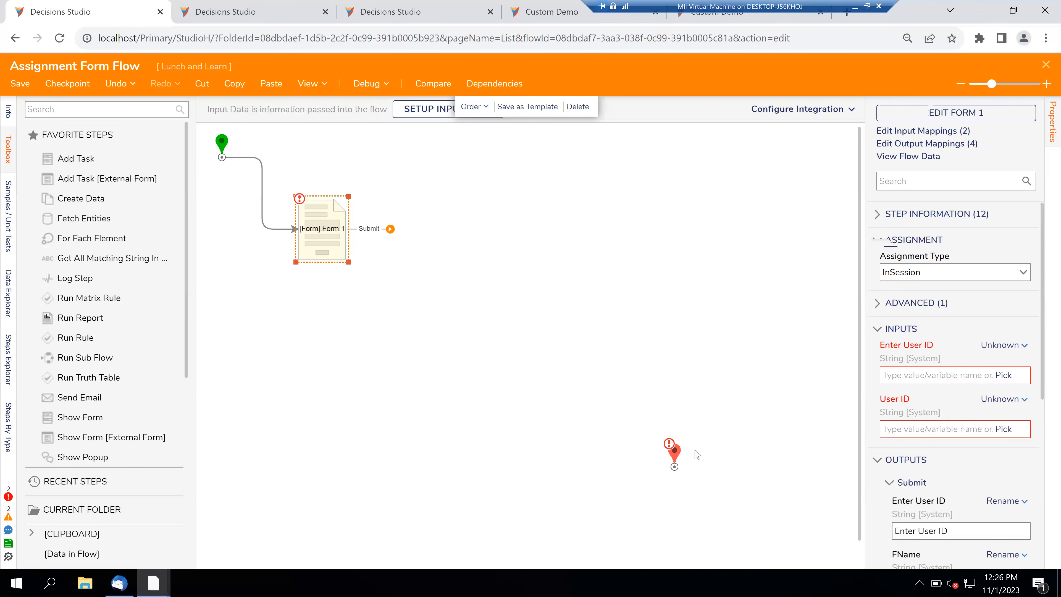
- Connect Form 1's Submit outcome to End and list the step's assignment types
{"action": "left_click", "coordinate": [390, 229]}
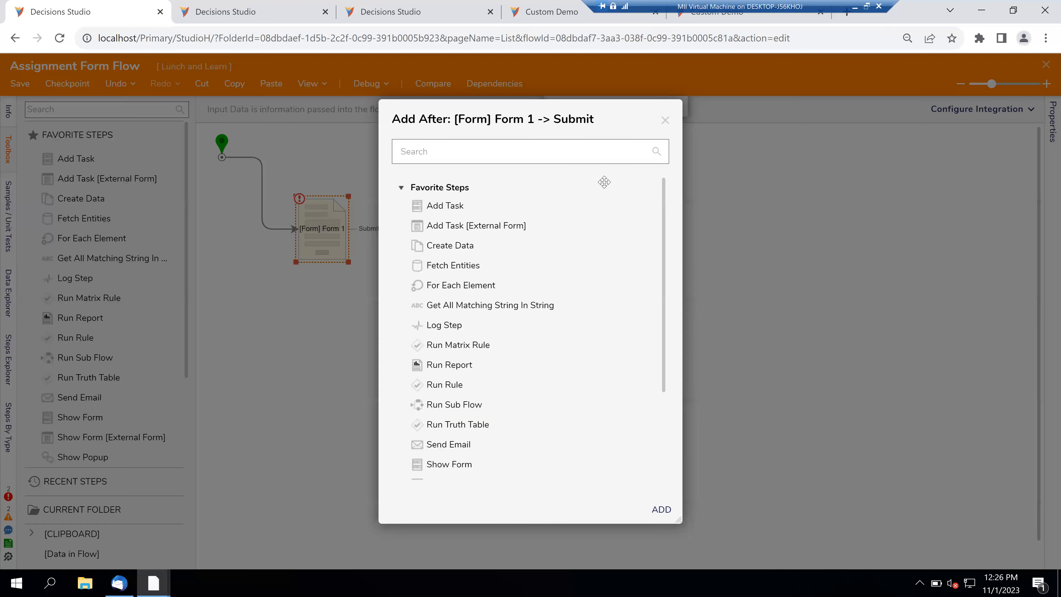
{"action": "left_click", "coordinate": [665, 120]}
{"action": "left_click_drag", "start_coordinate": [395, 231], "coordinate": [671, 463]}
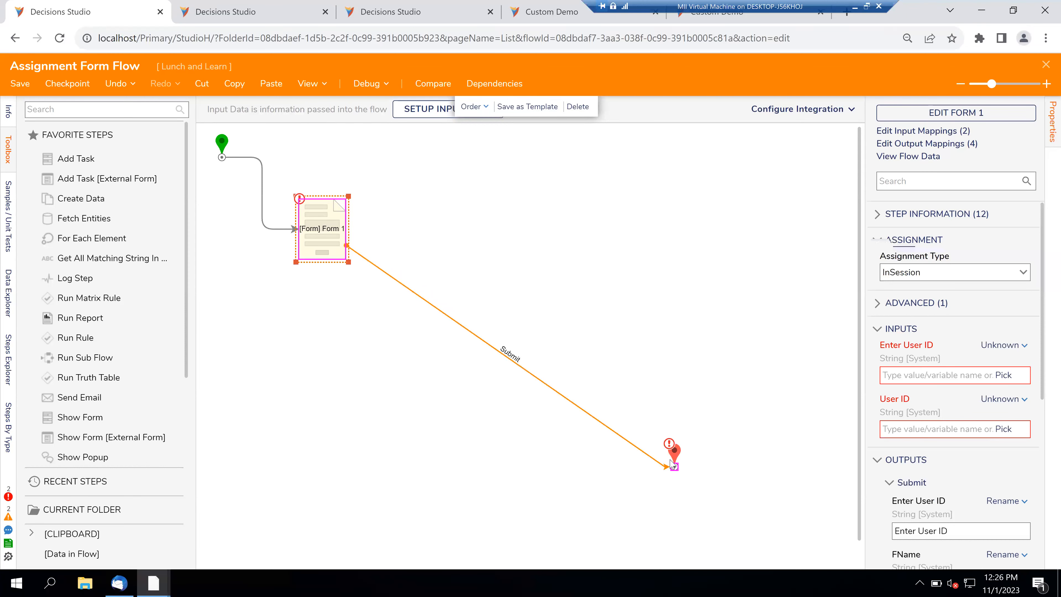
{"action": "left_click_drag", "start_coordinate": [222, 146], "coordinate": [239, 220]}
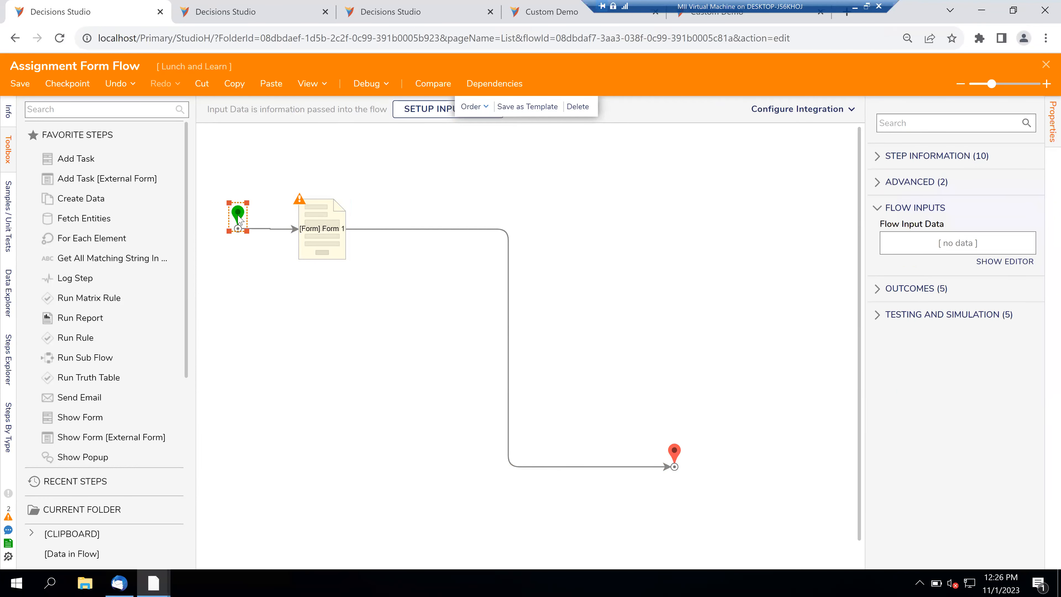
{"action": "left_click", "coordinate": [325, 231]}
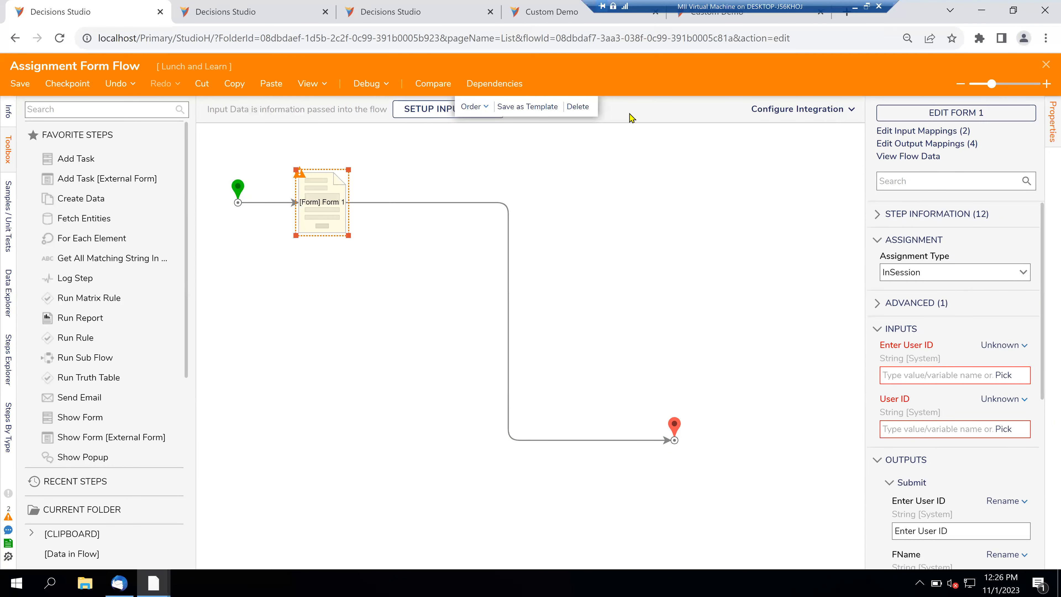
{"action": "left_click", "coordinate": [1025, 279]}
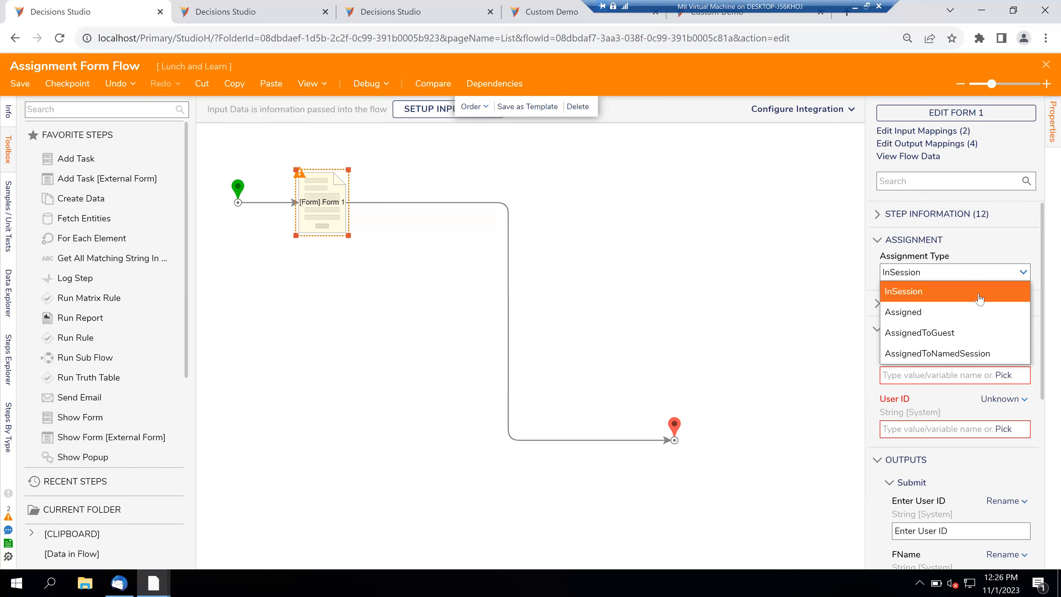
- Make the form step Assigned, action name 'Fill User Details', with Assignment Name as Merge Plain Text
{"action": "left_click", "coordinate": [943, 311]}
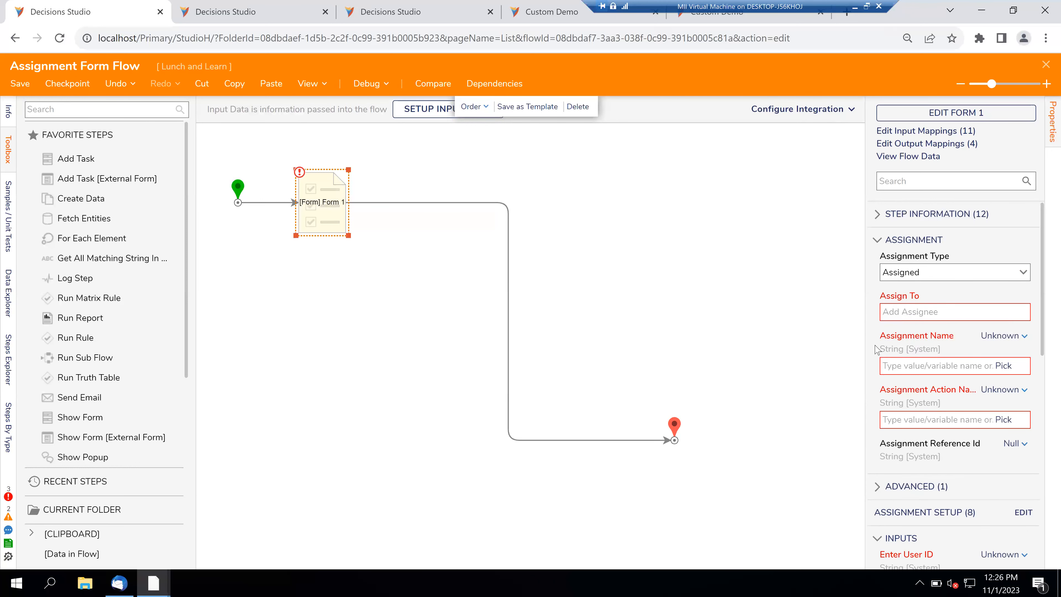
{"action": "left_click_drag", "start_coordinate": [866, 349], "coordinate": [828, 350]}
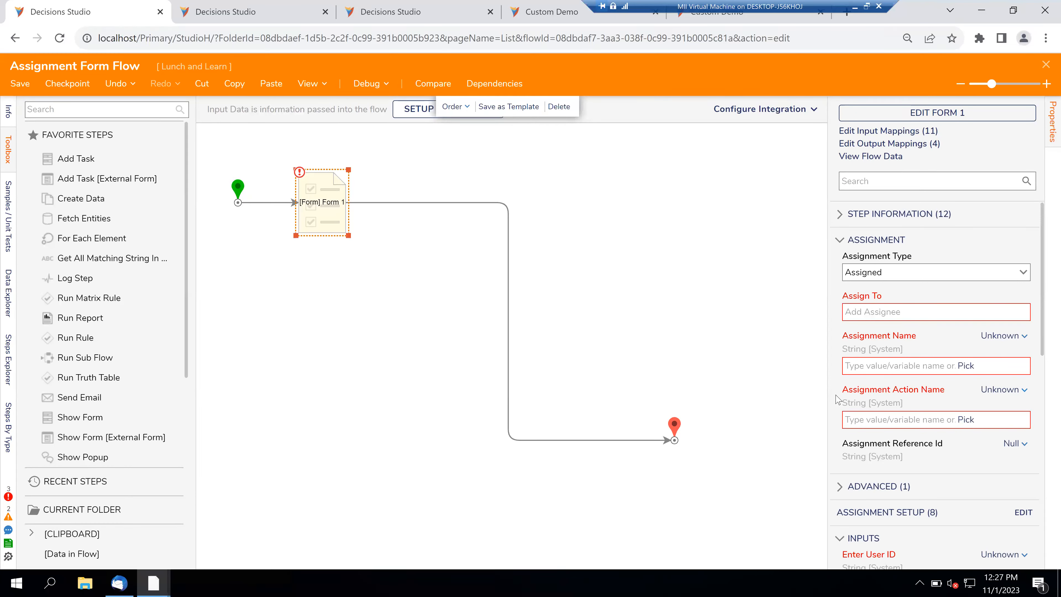
{"action": "left_click", "coordinate": [853, 421]}
{"action": "type", "text": "Fill e"}
{"action": "key", "text": "BackSpace"}
{"action": "key", "text": "BackSpace"}
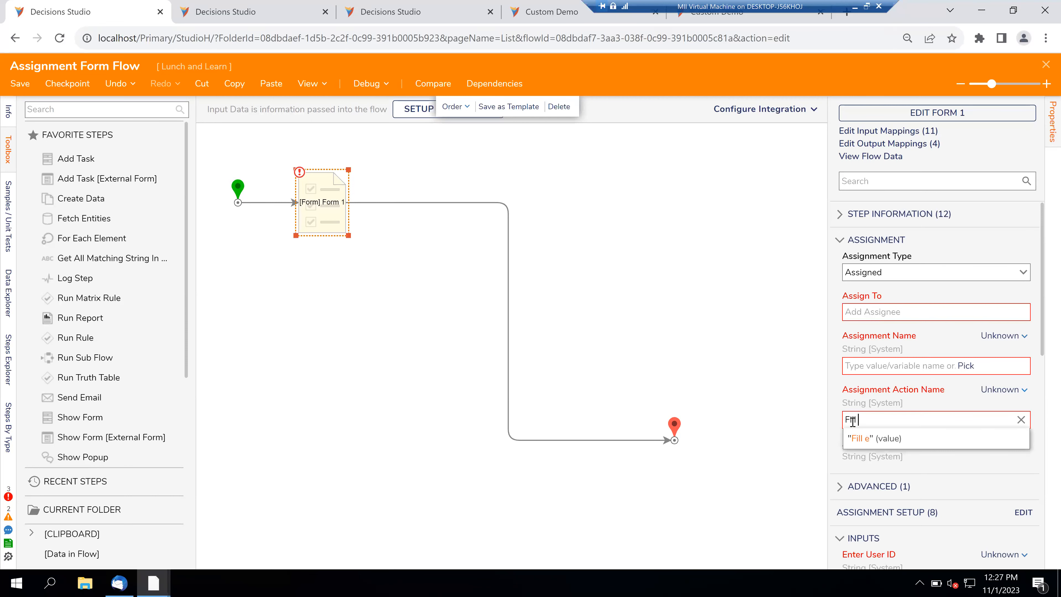
{"action": "type", "text": "er Details"}
{"action": "left_click", "coordinate": [878, 439]}
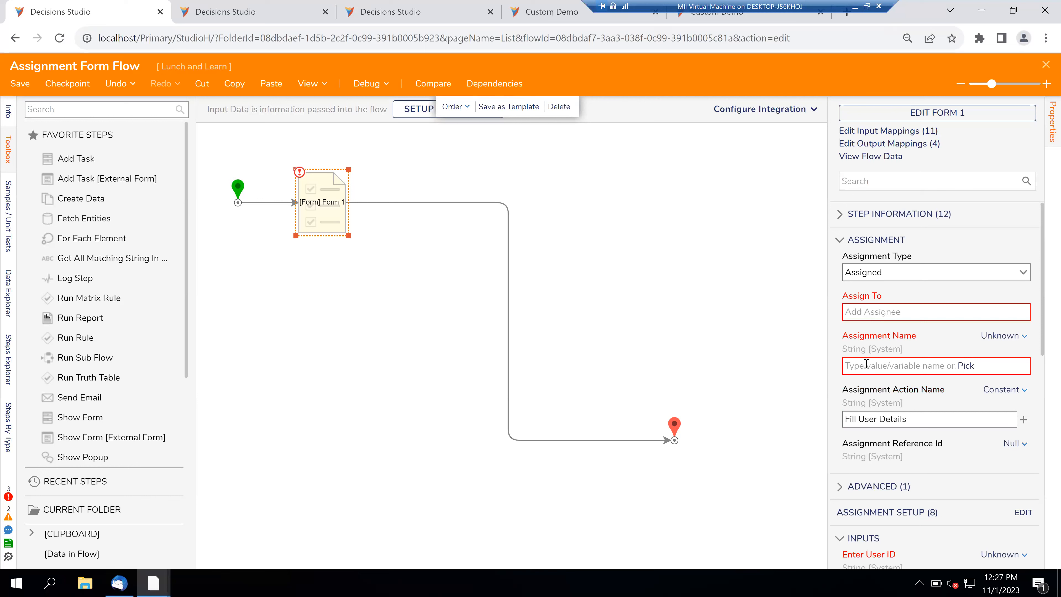
{"action": "left_click", "coordinate": [1009, 341]}
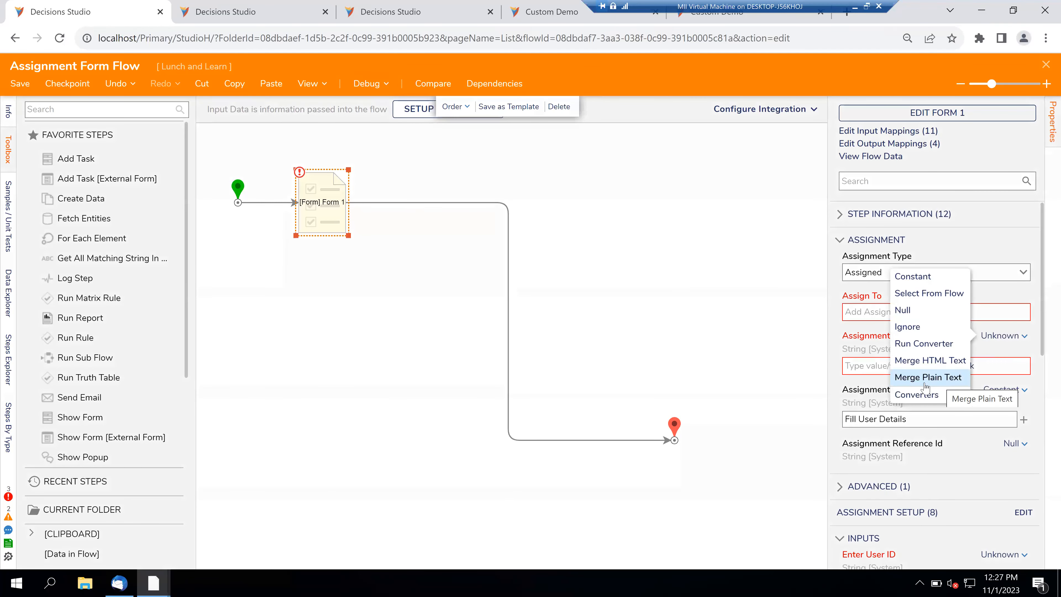
{"action": "left_click", "coordinate": [941, 381]}
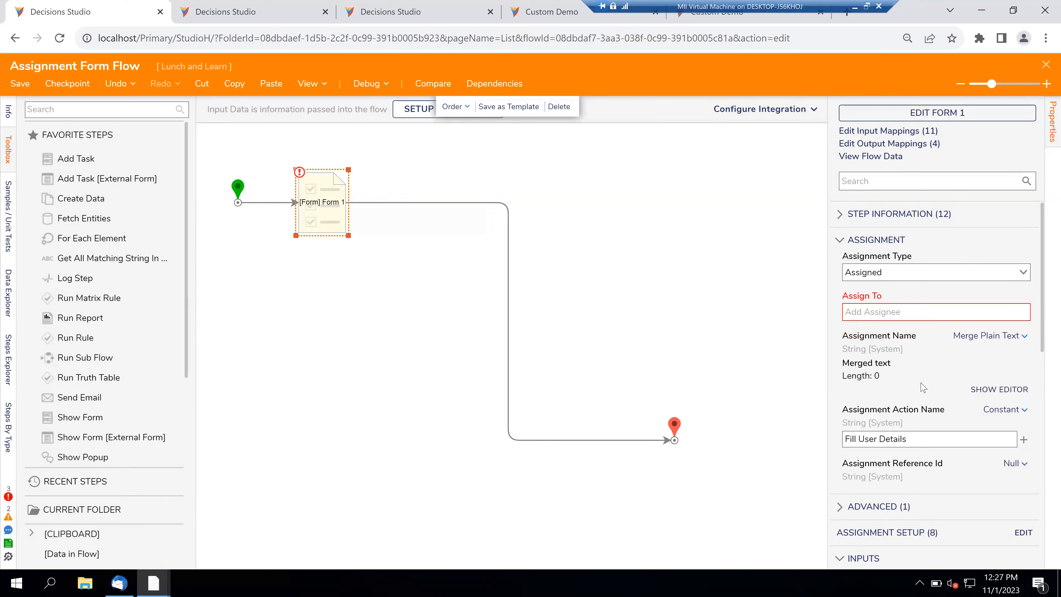
- Set Assignment Name to 'New Assignment at' followed by Flow Data.StartTime and save
{"action": "left_click", "coordinate": [980, 390]}
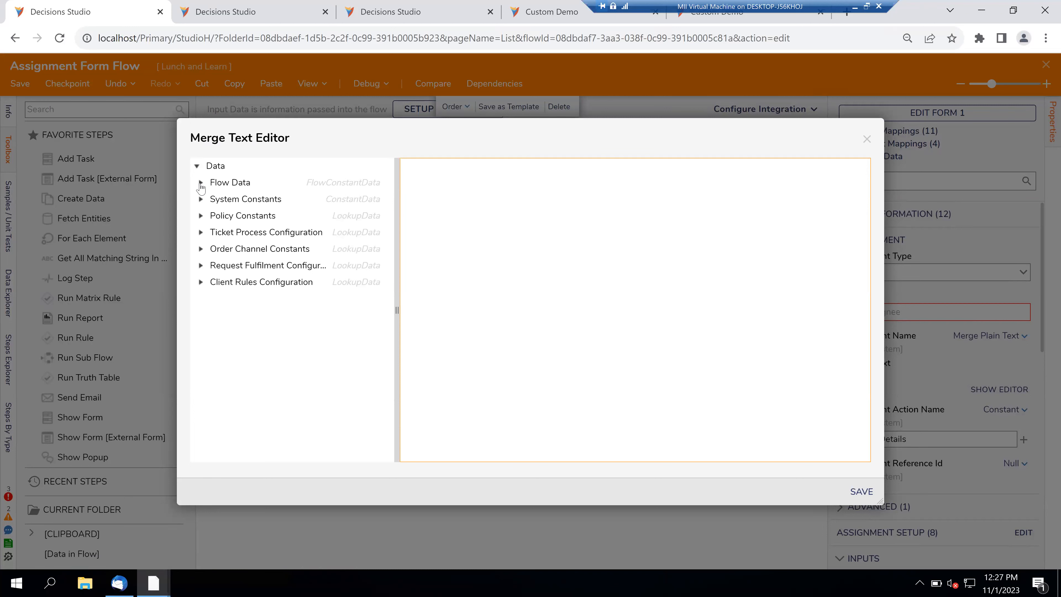
{"action": "left_click", "coordinate": [201, 182]}
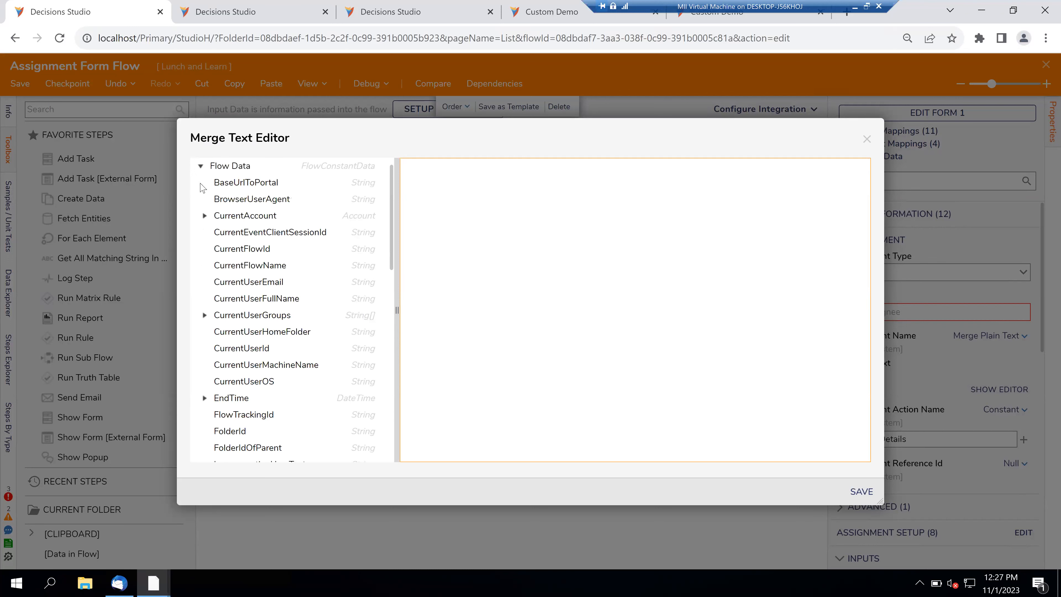
{"action": "scroll", "coordinate": [298, 351], "scroll_direction": "down", "scroll_amount": 5}
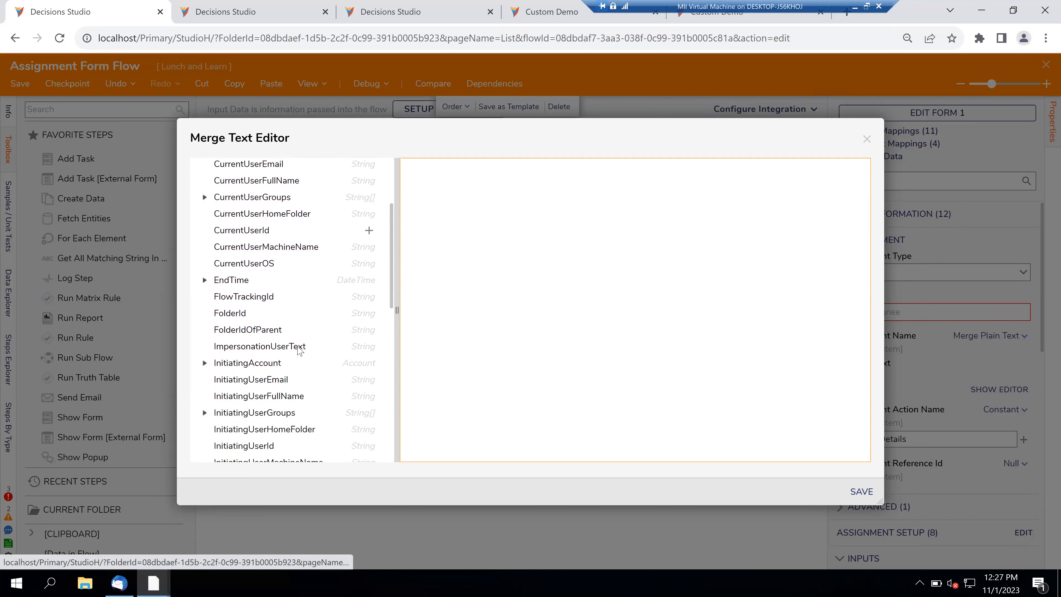
{"action": "scroll", "coordinate": [298, 351], "scroll_direction": "down", "scroll_amount": 4}
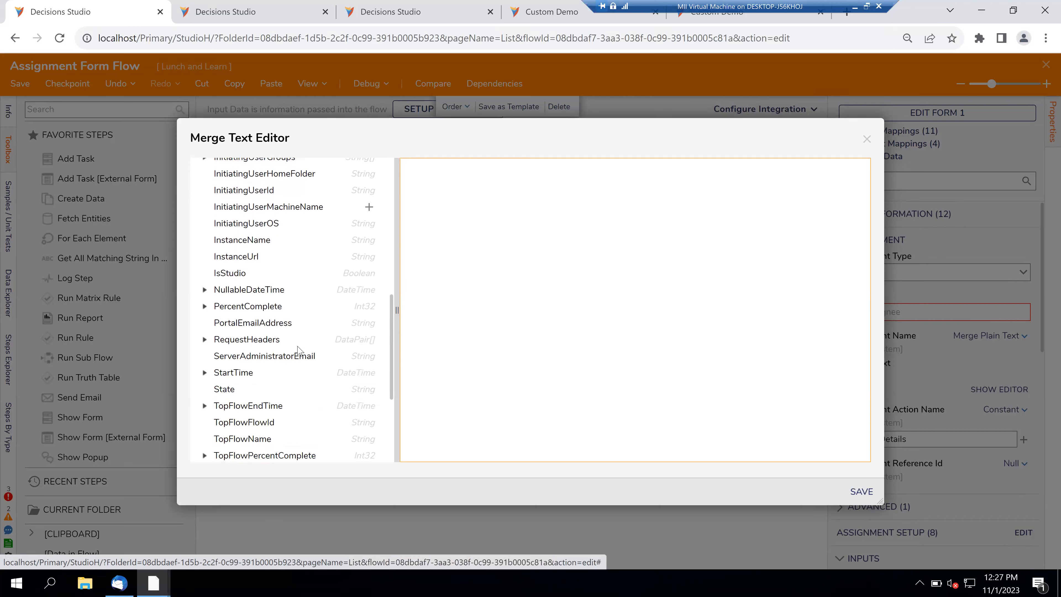
{"action": "left_click", "coordinate": [369, 328]}
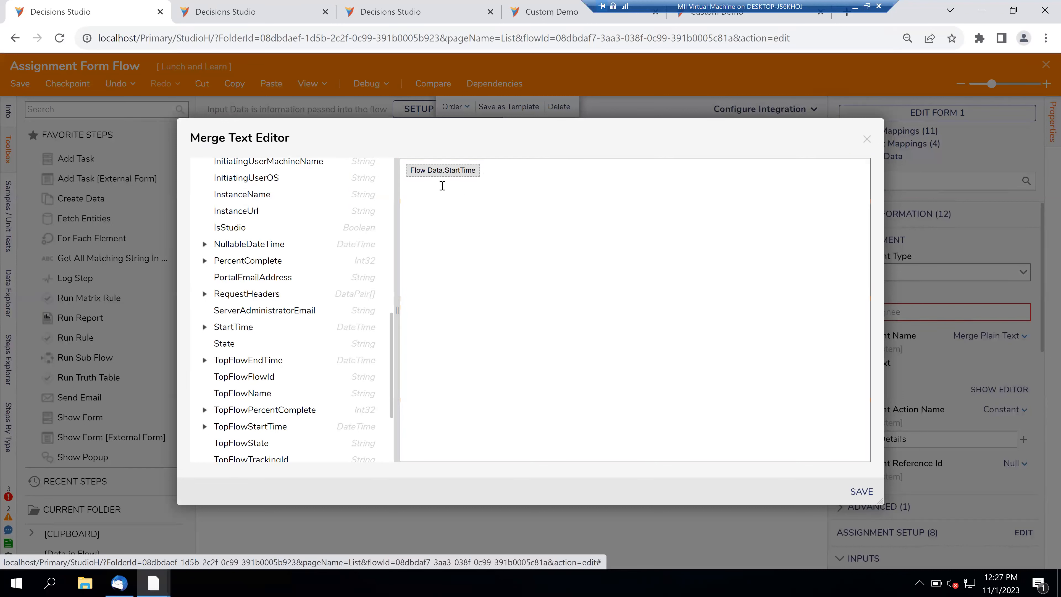
{"action": "left_click", "coordinate": [405, 174]}
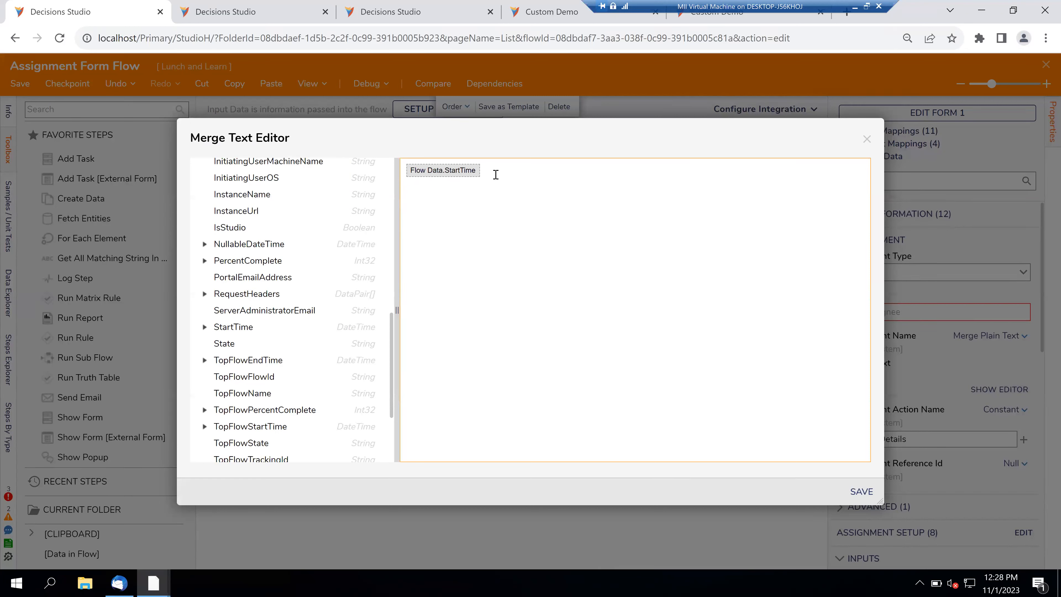
{"action": "key", "text": "Left"}
{"action": "key", "text": "Left"}
{"action": "key", "text": "Left"}
{"action": "key", "text": "Left"}
{"action": "type", "text": "Assignment"}
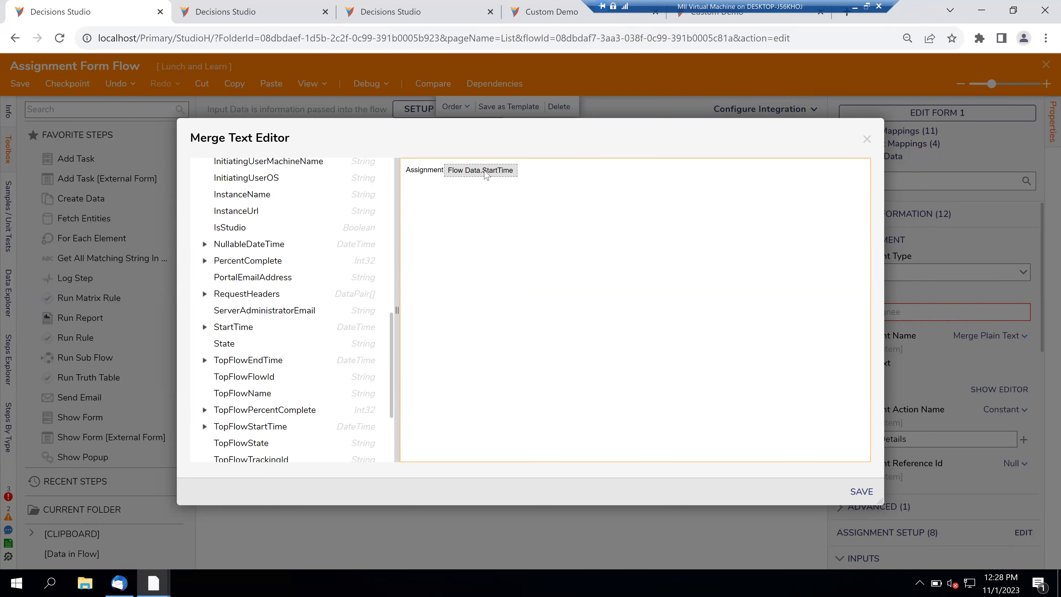
{"action": "type", "text": " at"}
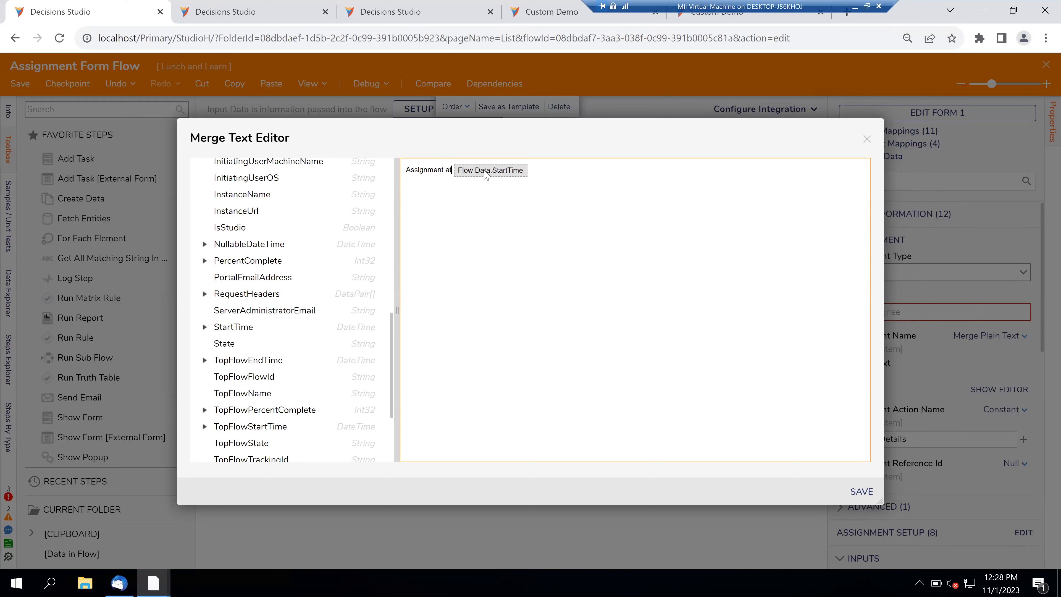
{"action": "key", "text": "Home"}
{"action": "type", "text": "New"}
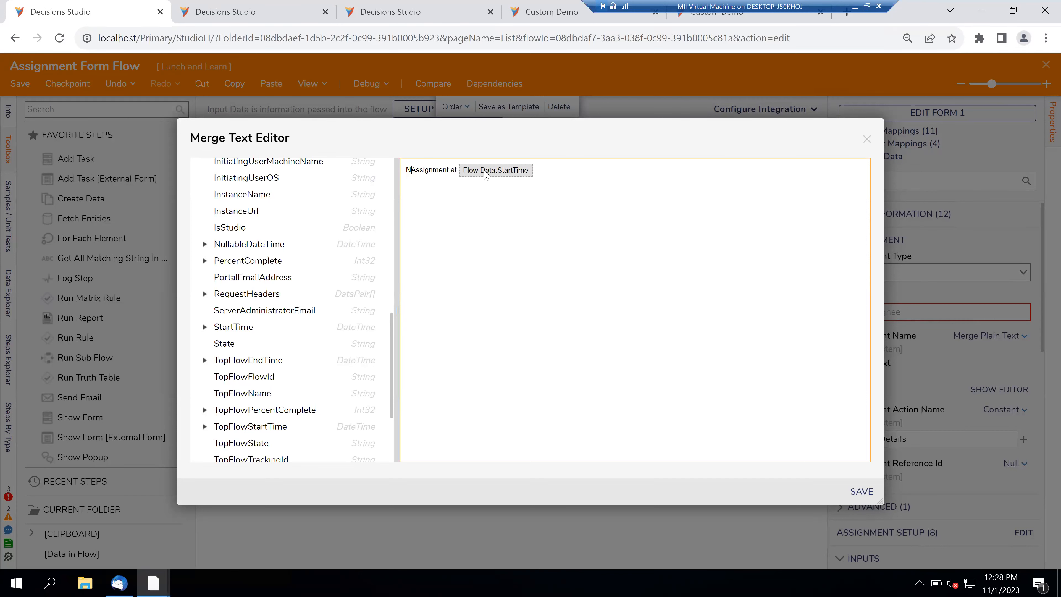
{"action": "left_click", "coordinate": [855, 489]}
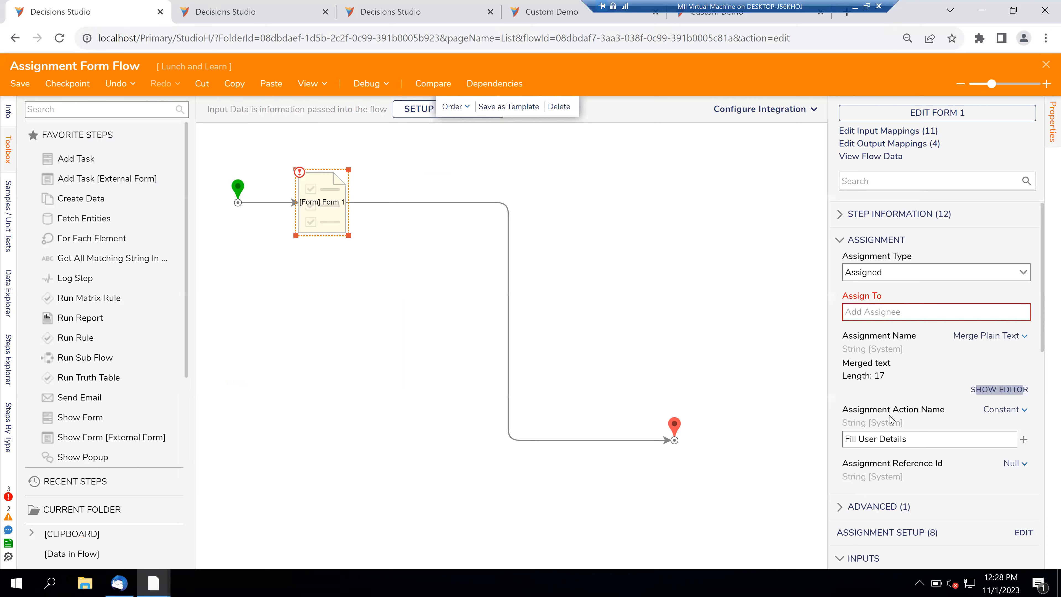
- Add the matching user as the Form 1 step's assignee in Assign To
{"action": "left_click", "coordinate": [862, 311]}
{"action": "type", "text": "ak"}
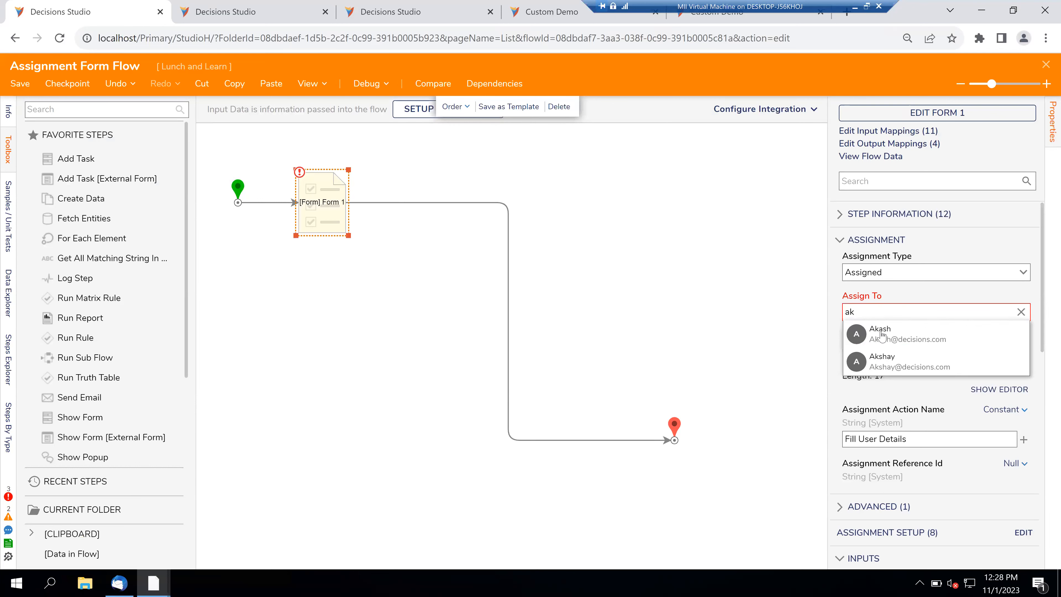
{"action": "left_click", "coordinate": [882, 361]}
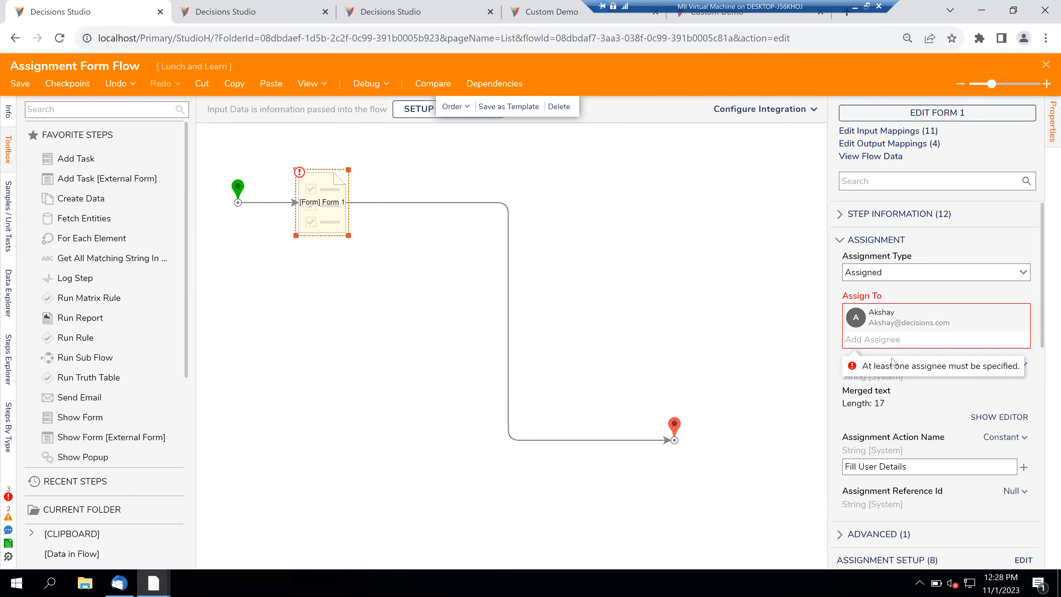
{"action": "left_click", "coordinate": [712, 307]}
- Debug-run the flow, close the resulting form, and duplicate the Decisions Studio browser tab
{"action": "left_click", "coordinate": [366, 85]}
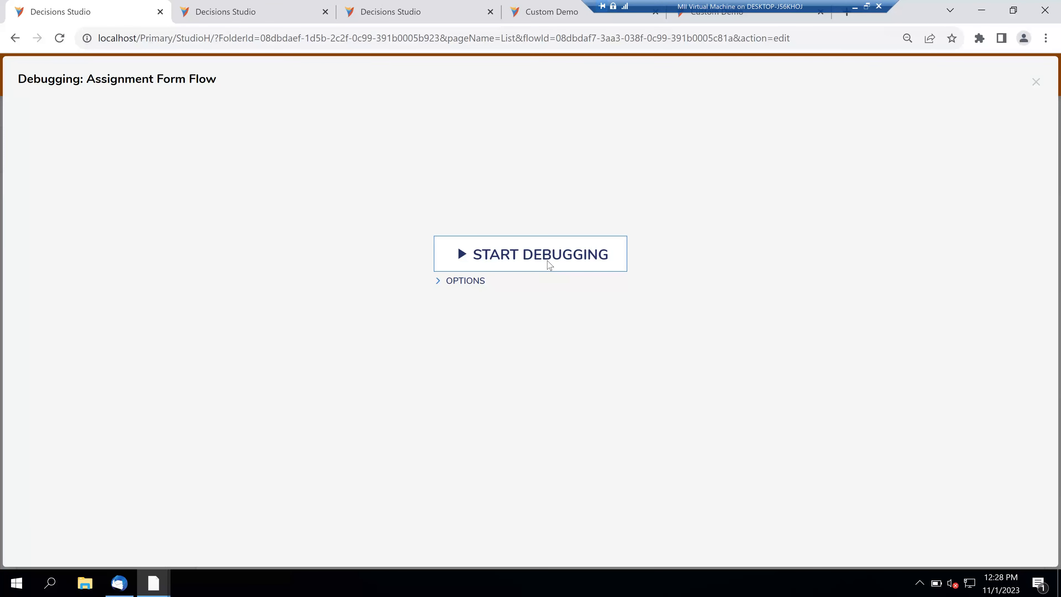
{"action": "left_click", "coordinate": [548, 265]}
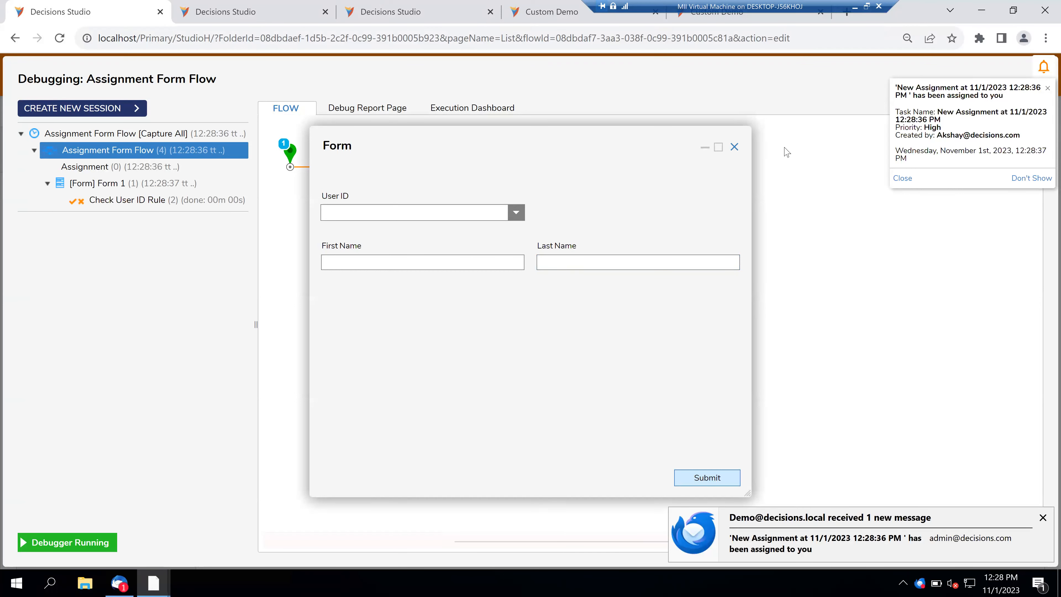
{"action": "left_click", "coordinate": [735, 146]}
{"action": "right_click", "coordinate": [139, 5]}
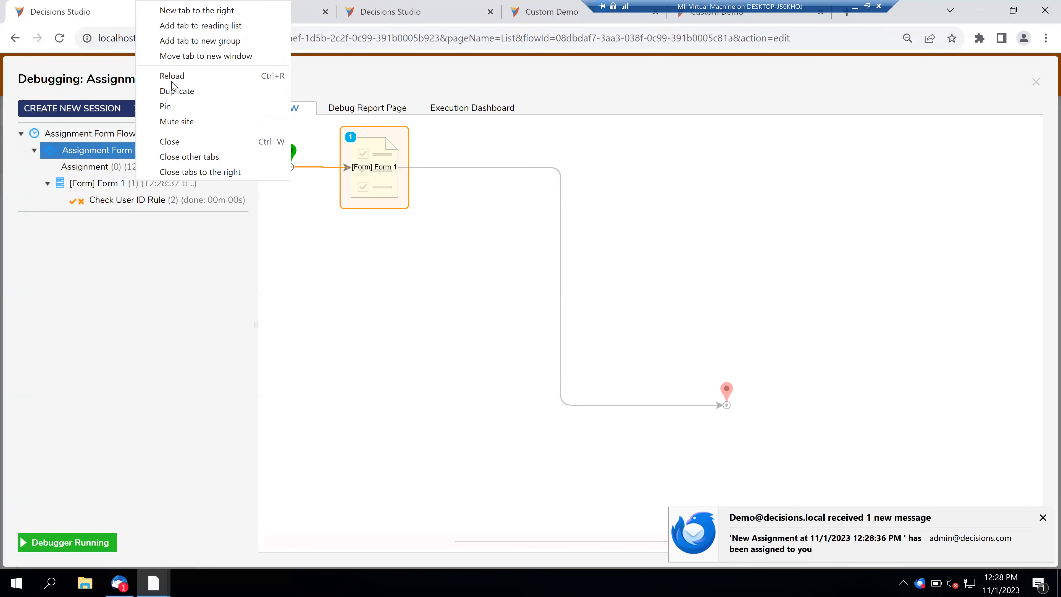
{"action": "left_click", "coordinate": [176, 92]}
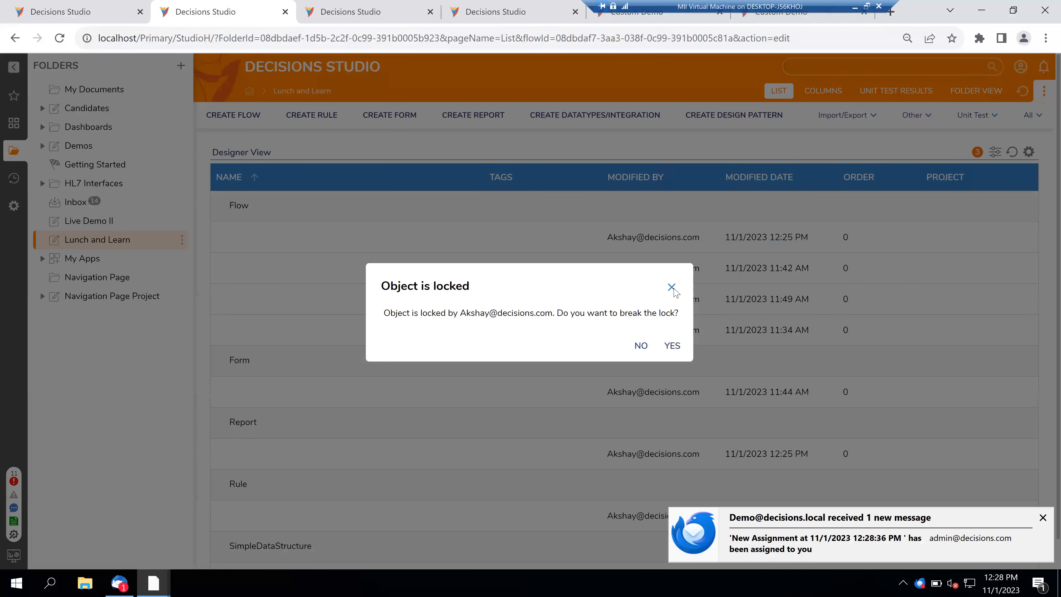
- Dismiss the Object is locked prompt and widen the Inbox's ENTITYNAME column
{"action": "left_click", "coordinate": [672, 287]}
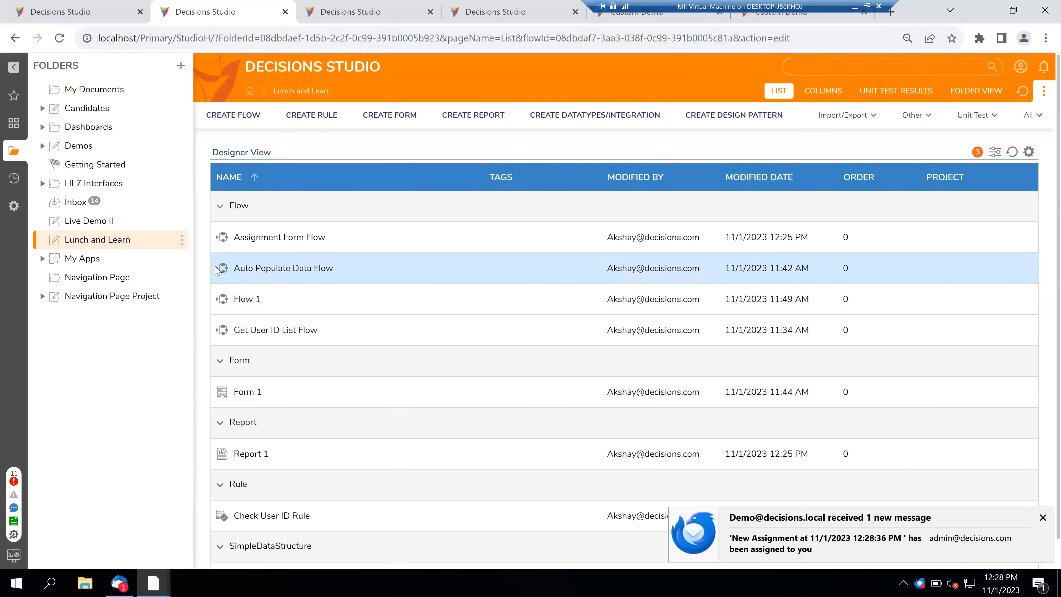
{"action": "left_click", "coordinate": [103, 207]}
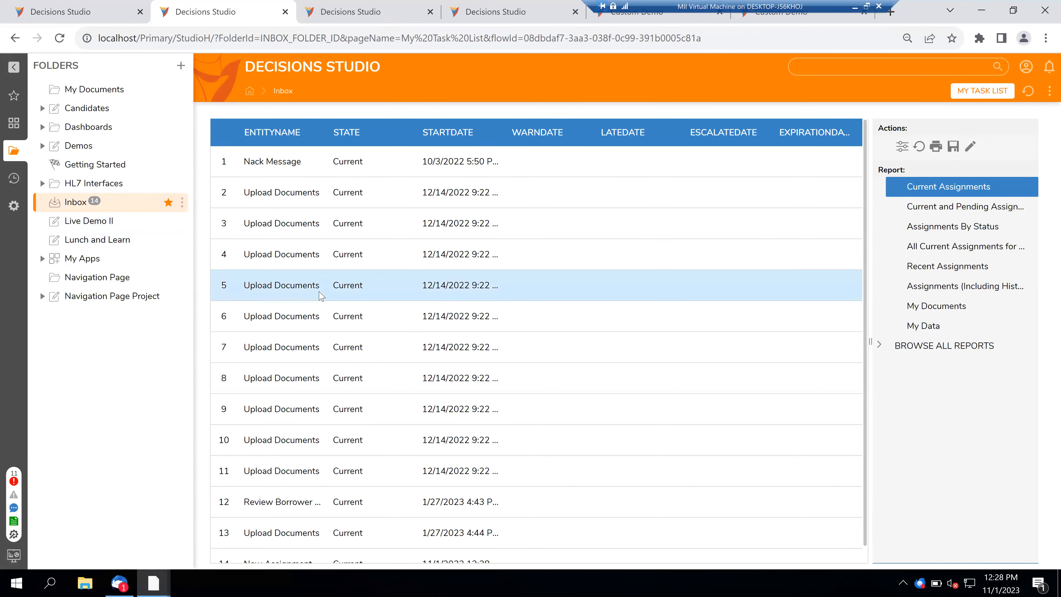
{"action": "scroll", "coordinate": [334, 348], "scroll_direction": "down", "scroll_amount": 1}
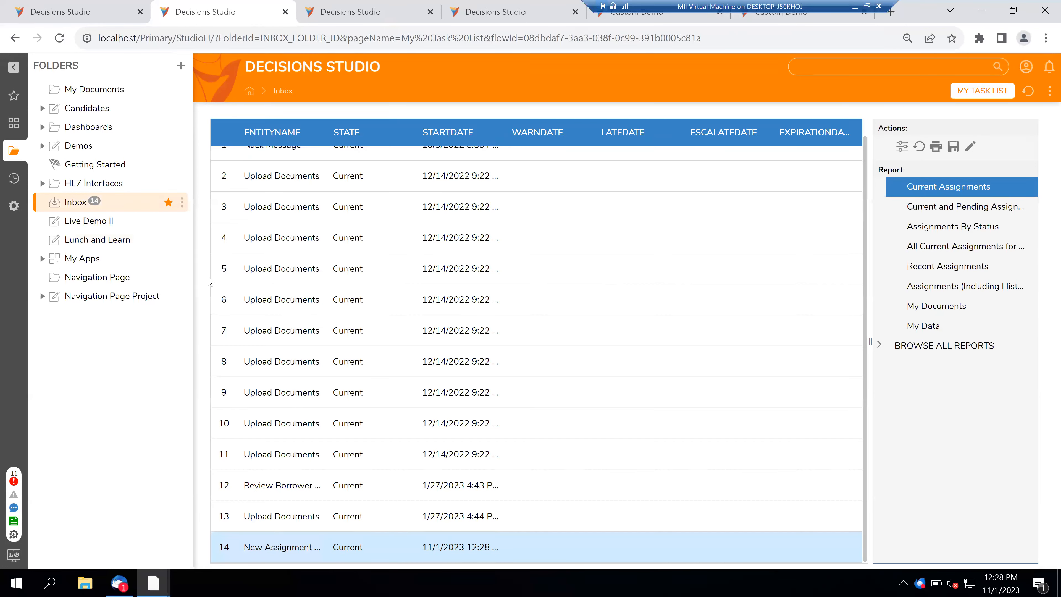
{"action": "scroll", "coordinate": [329, 279], "scroll_direction": "up", "scroll_amount": 1}
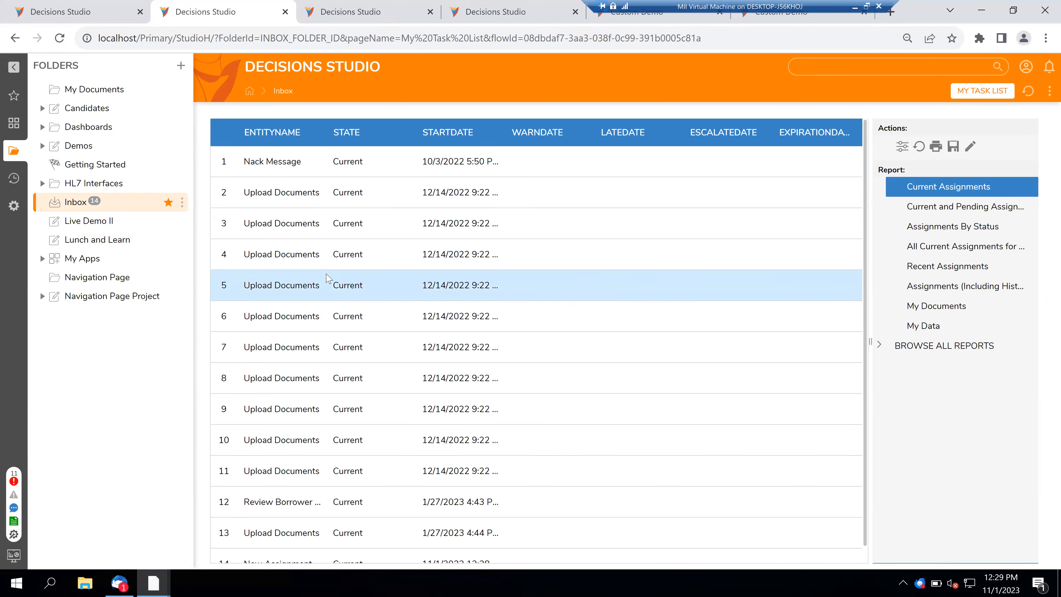
{"action": "left_click_drag", "start_coordinate": [331, 133], "coordinate": [498, 136]}
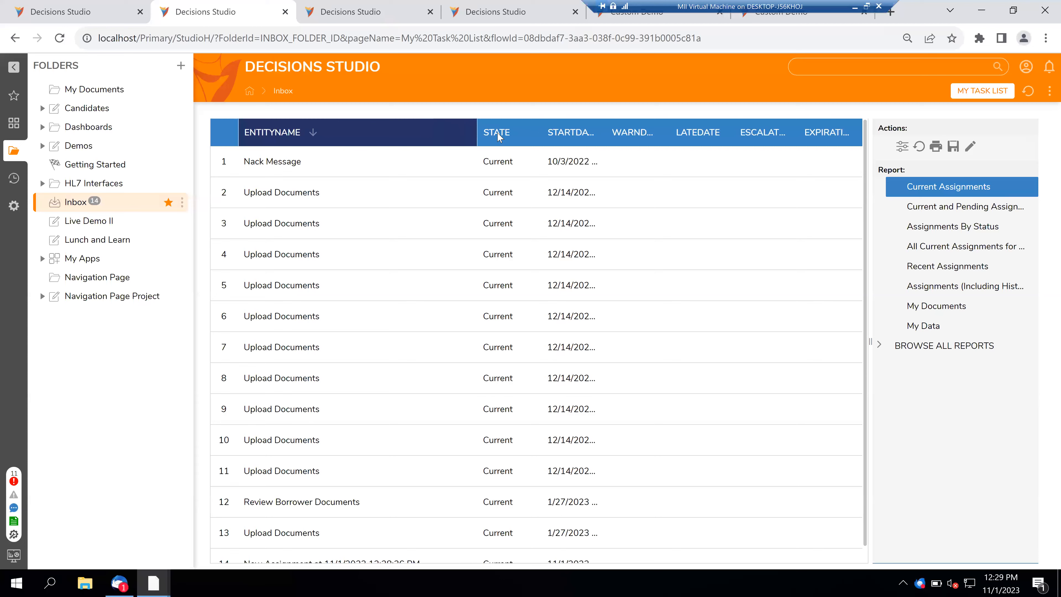
{"action": "scroll", "coordinate": [428, 235], "scroll_direction": "down", "scroll_amount": 1}
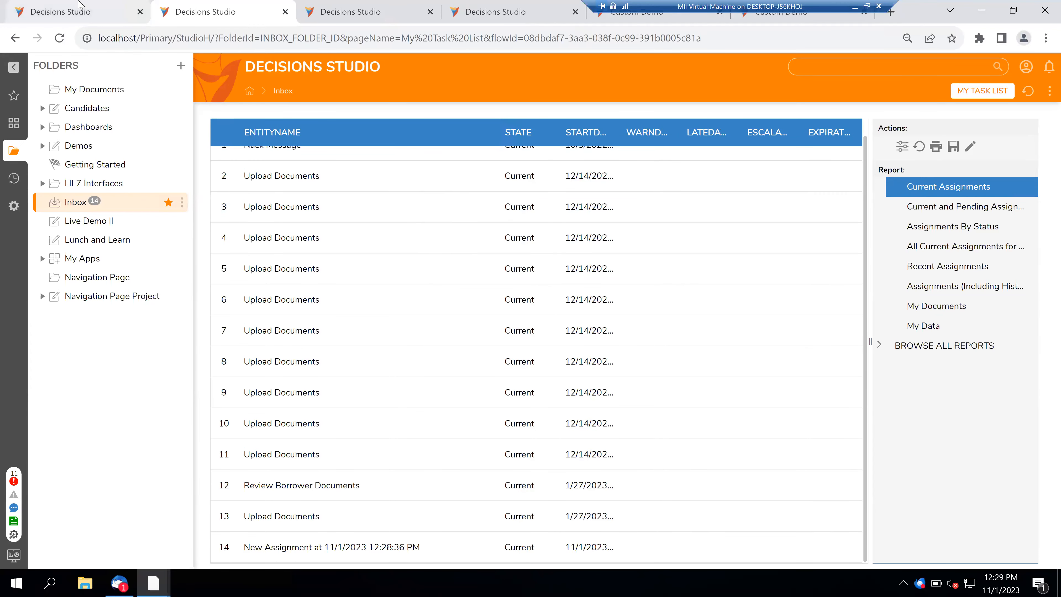
- Inspect the row 14 assignment's actions in the Inbox task list
{"action": "left_click", "coordinate": [79, 5]}
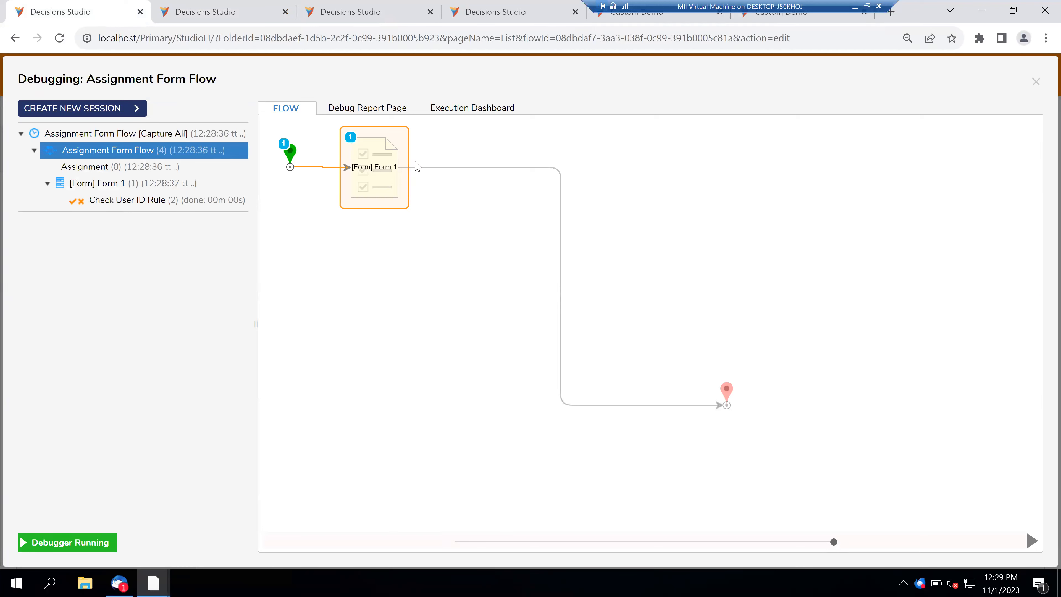
{"action": "left_click", "coordinate": [216, 6]}
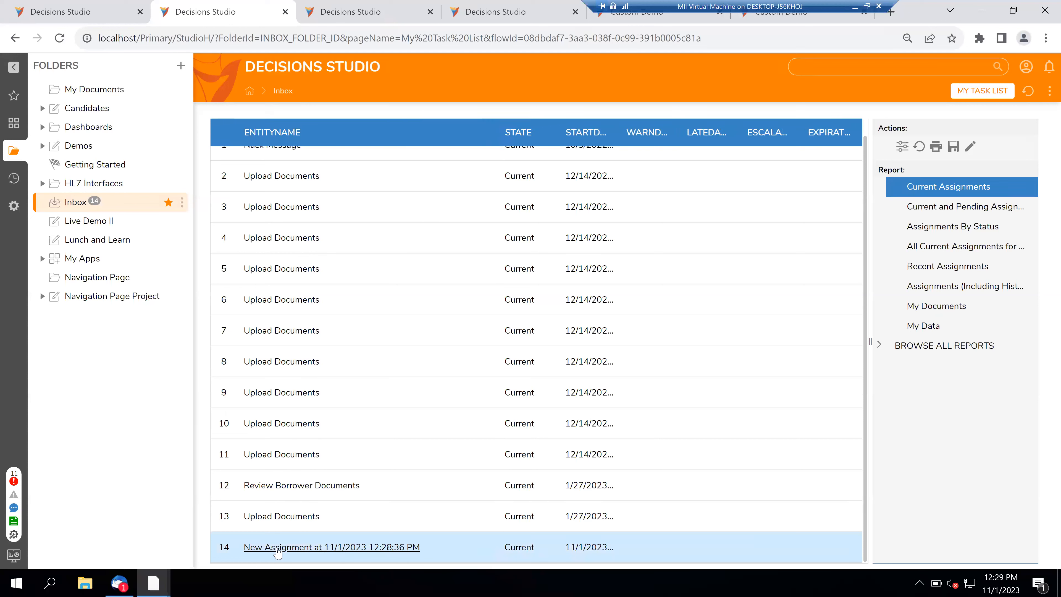
{"action": "right_click", "coordinate": [277, 551]}
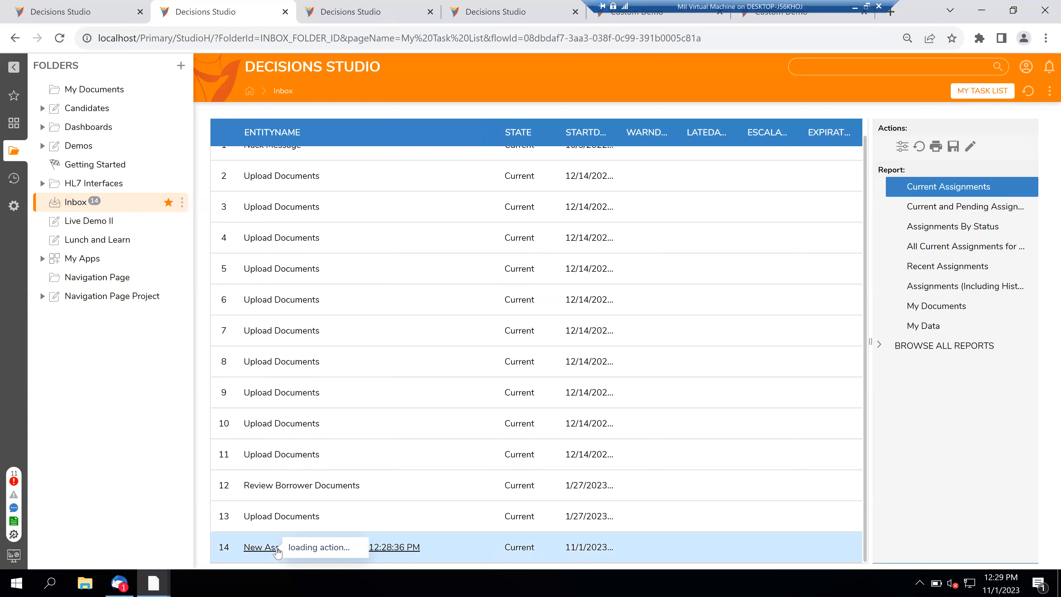
{"action": "right_click", "coordinate": [267, 552]}
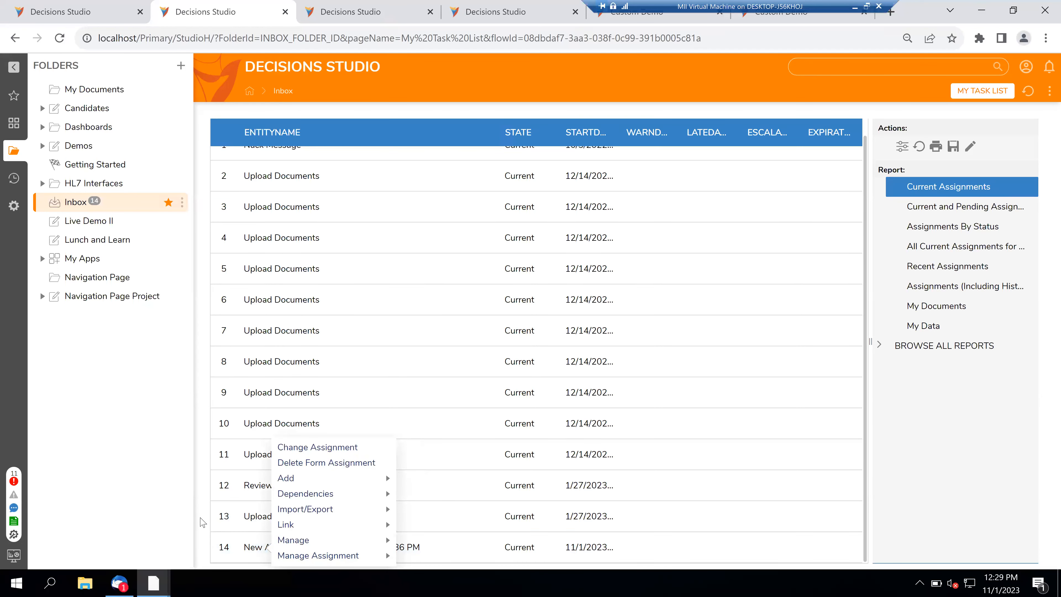
{"action": "left_click", "coordinate": [201, 519]}
{"action": "left_click", "coordinate": [266, 551]}
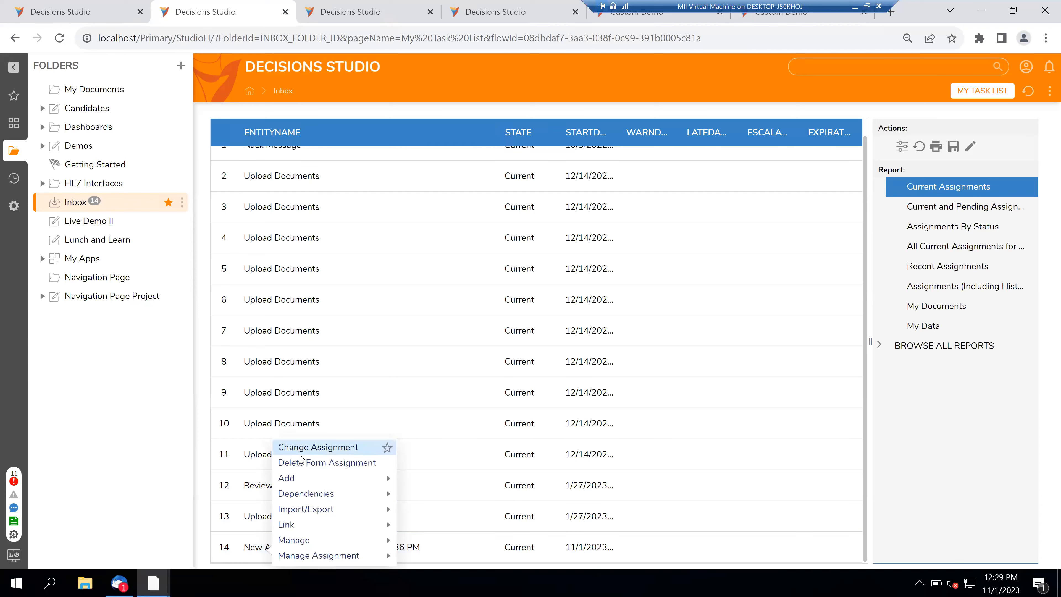
{"action": "left_click", "coordinate": [203, 461]}
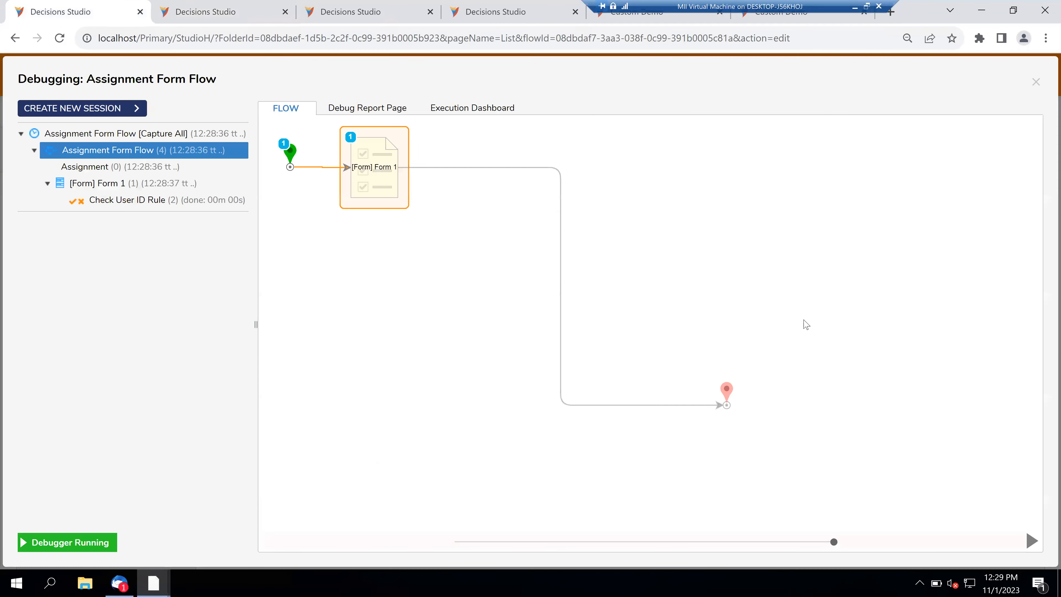
- Close the debugging view and the flow designer, saving the flow
{"action": "left_click", "coordinate": [1037, 82]}
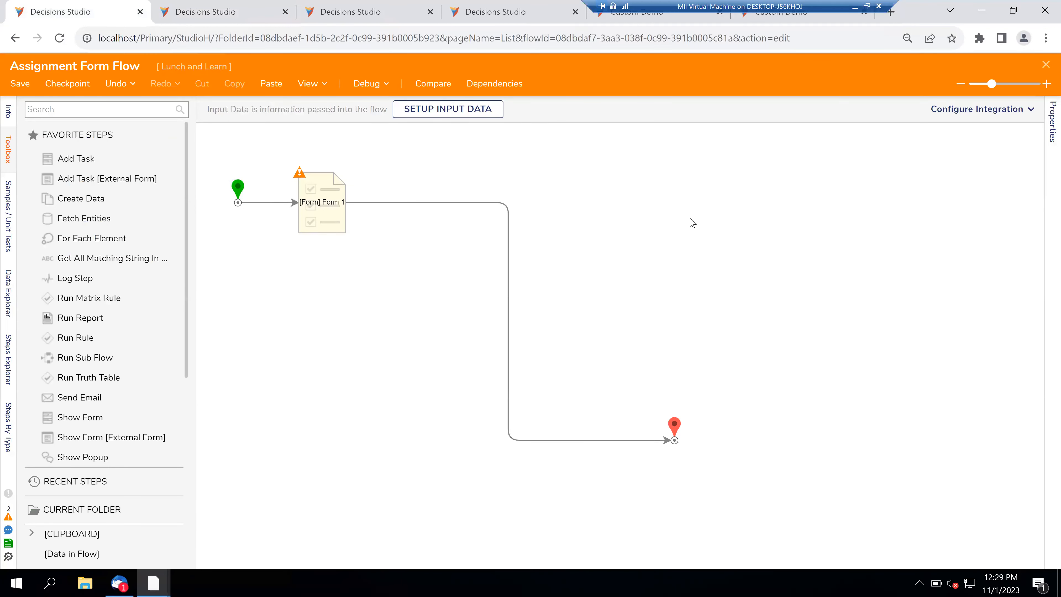
{"action": "left_click", "coordinate": [1046, 66]}
{"action": "left_click", "coordinate": [670, 371]}
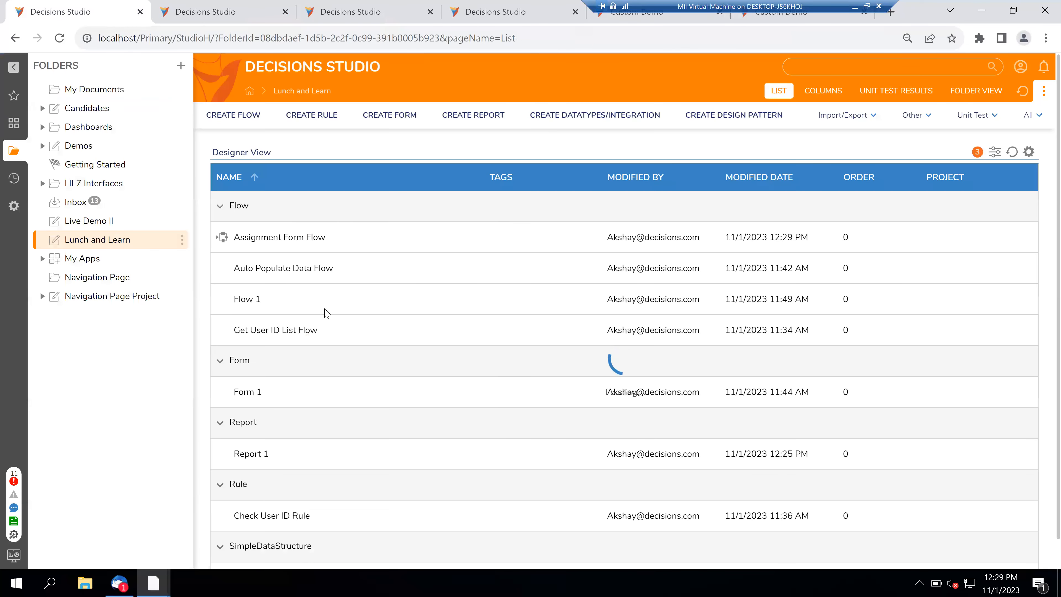
- Run Assignment Form Flow and refresh the Inbox to show the new row 15 assignment
{"action": "right_click", "coordinate": [272, 242]}
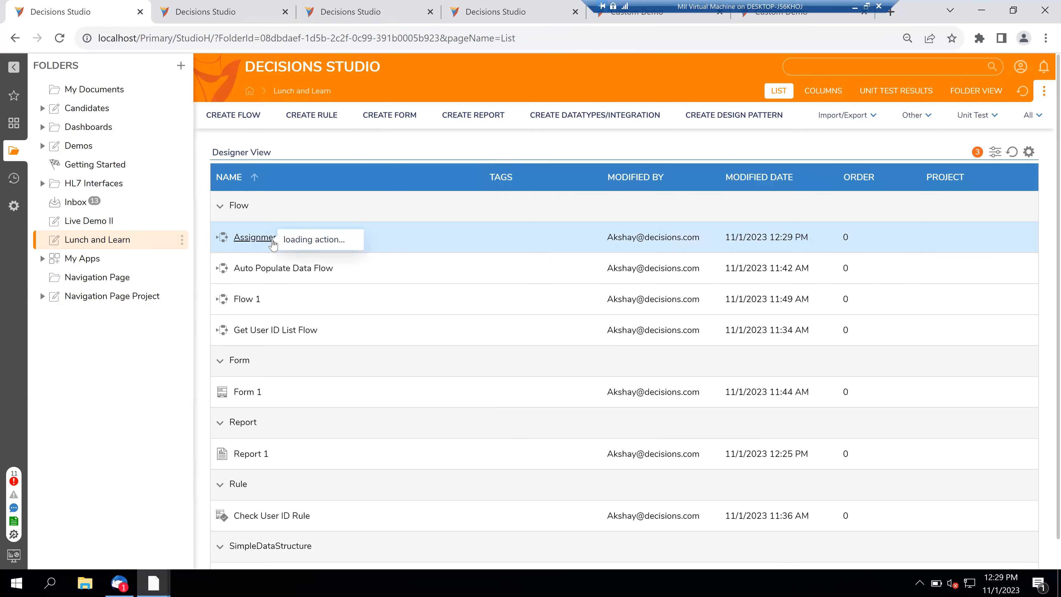
{"action": "left_click", "coordinate": [334, 163]}
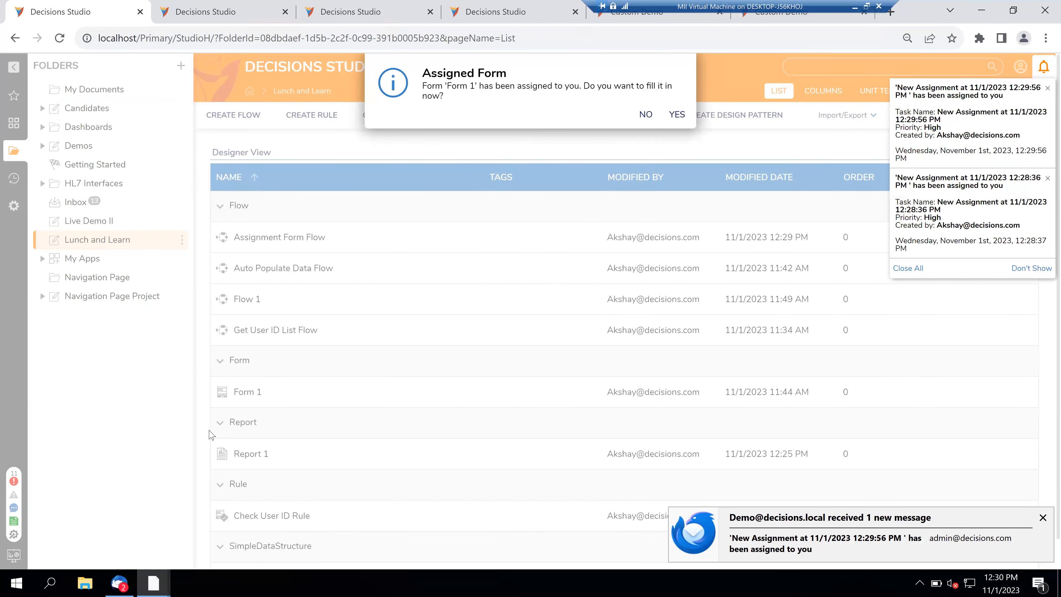
{"action": "left_click", "coordinate": [229, 8]}
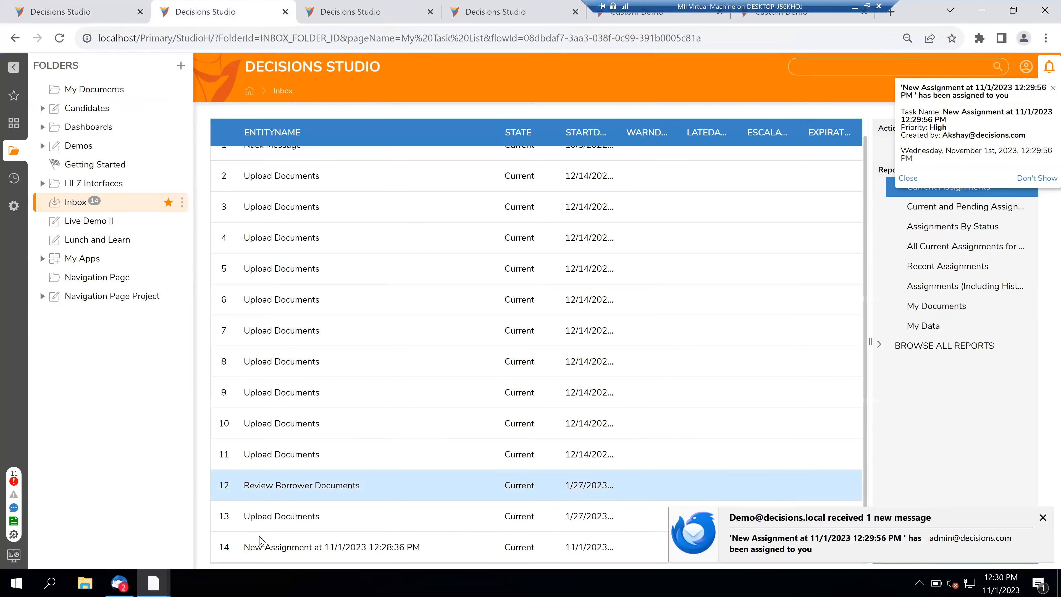
{"action": "scroll", "coordinate": [796, 221], "scroll_direction": "up", "scroll_amount": 1}
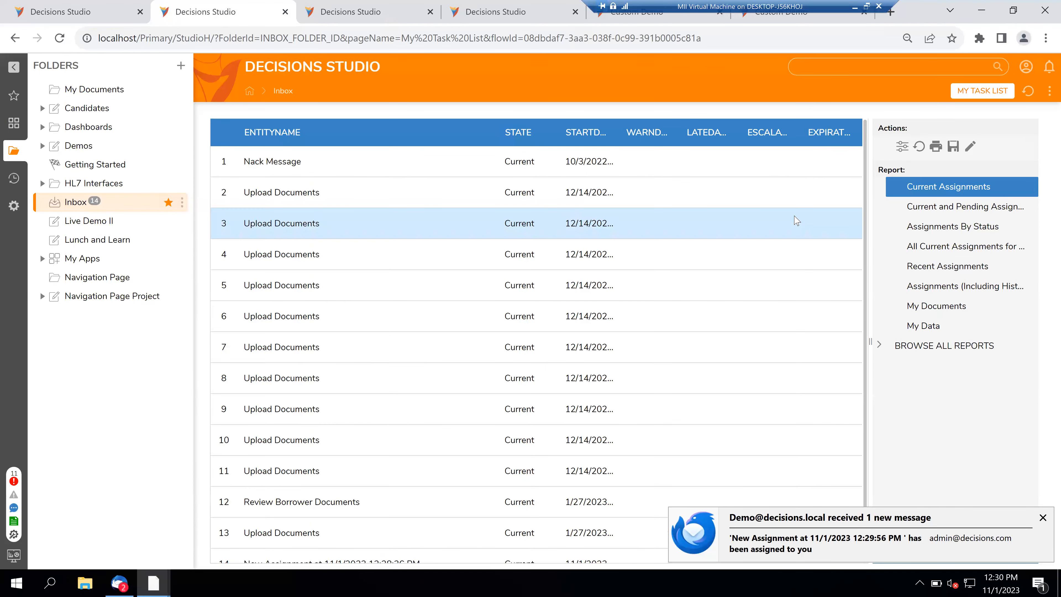
{"action": "left_click", "coordinate": [1029, 92]}
{"action": "scroll", "coordinate": [351, 308], "scroll_direction": "down", "scroll_amount": 3}
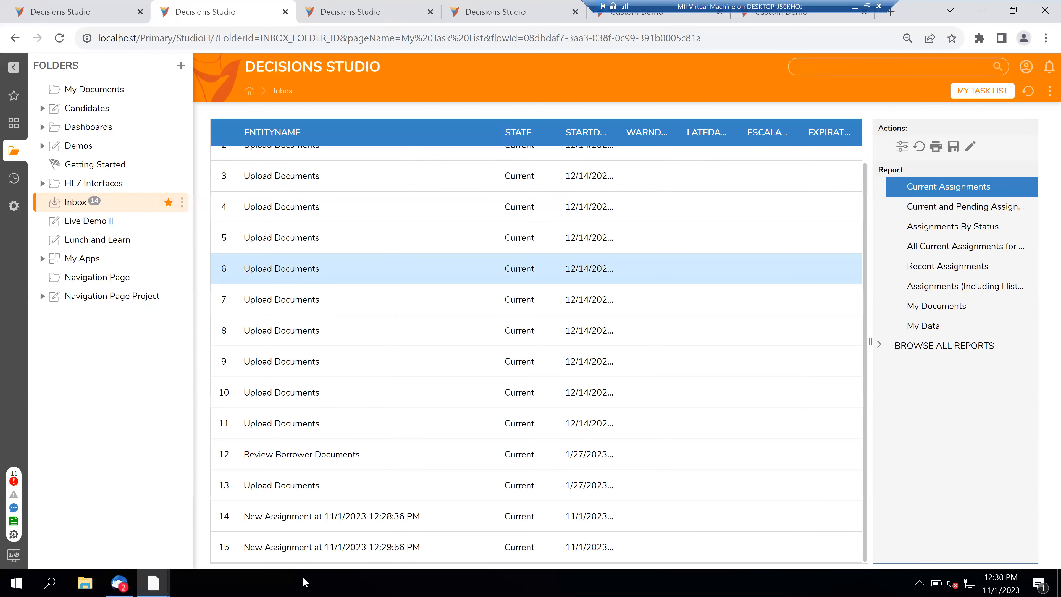
{"action": "right_click", "coordinate": [287, 551]}
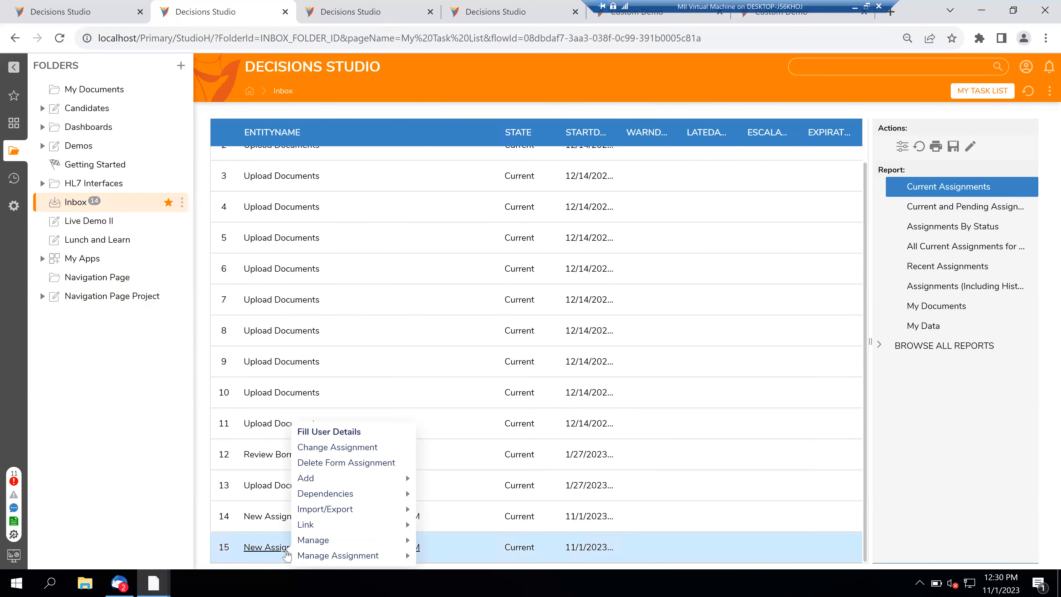
{"action": "left_click", "coordinate": [198, 523]}
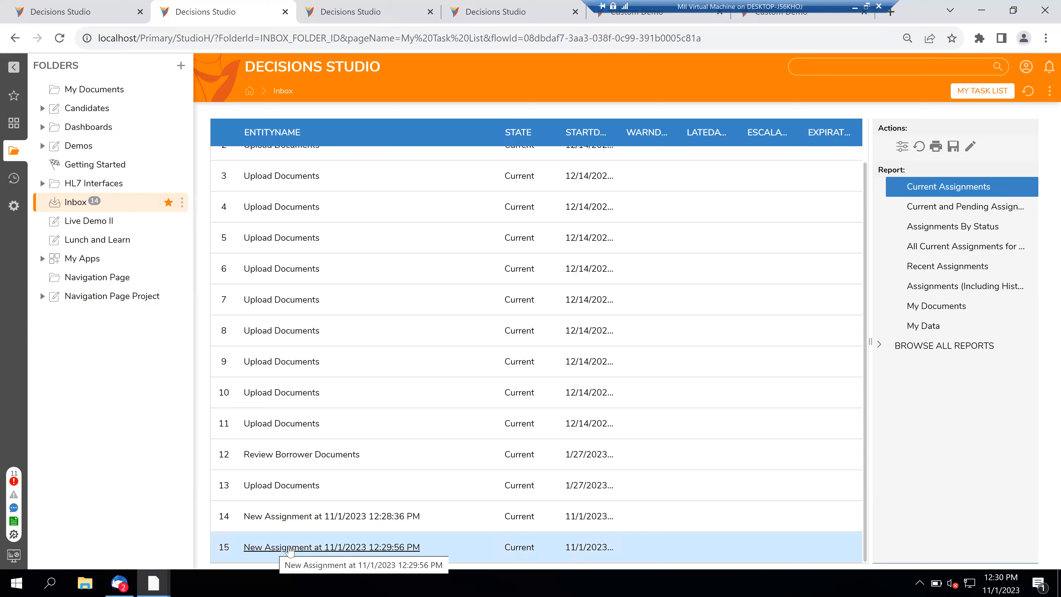
- Fill User Details for row 15 with User ID U102, submit, and return to Lunch and Learn
{"action": "right_click", "coordinate": [290, 550]}
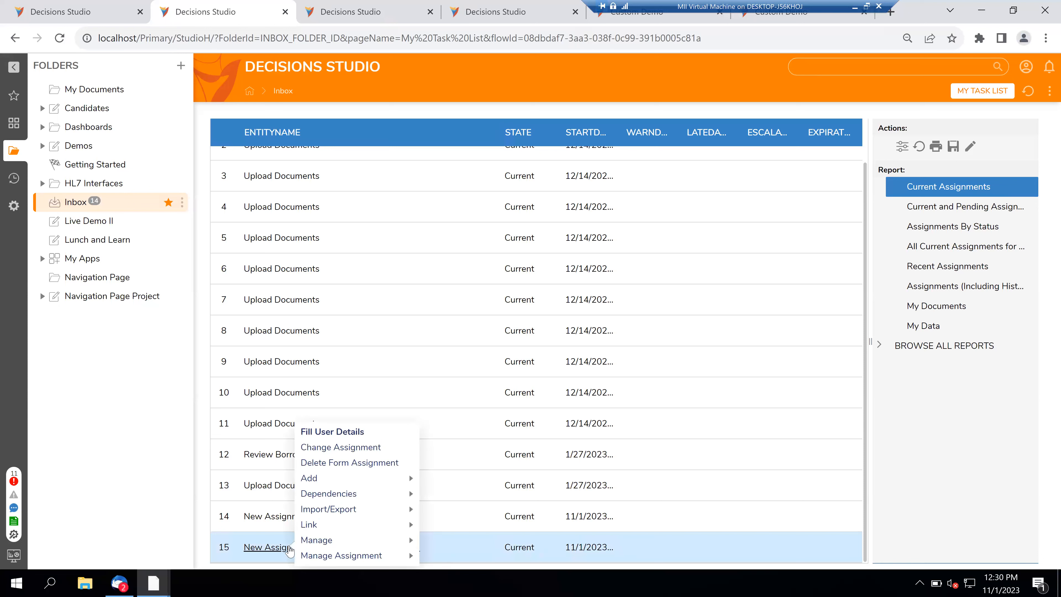
{"action": "left_click", "coordinate": [330, 434]}
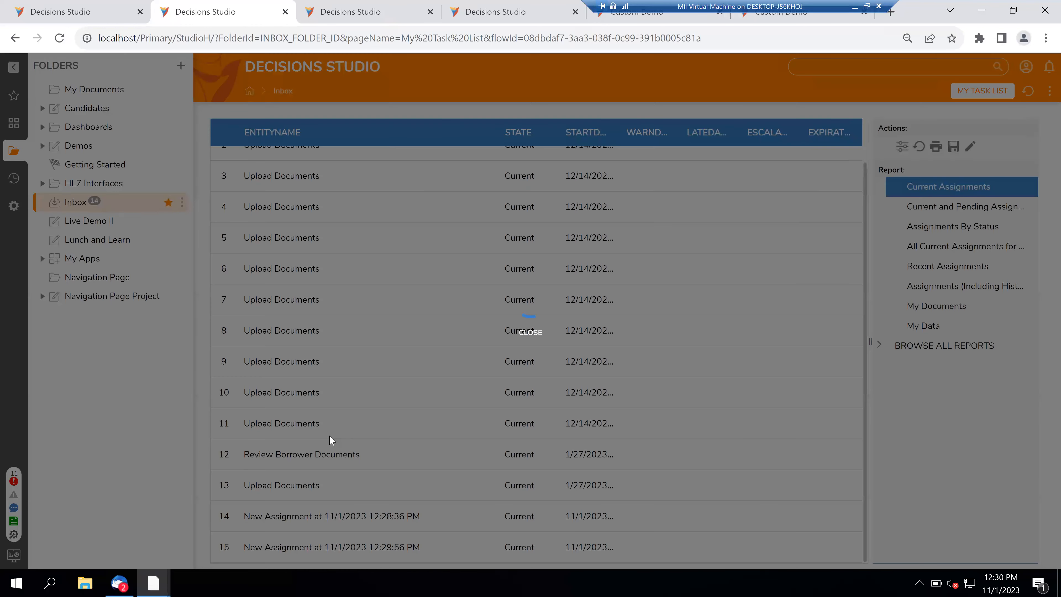
{"action": "left_click", "coordinate": [479, 221]}
{"action": "left_click", "coordinate": [484, 245]}
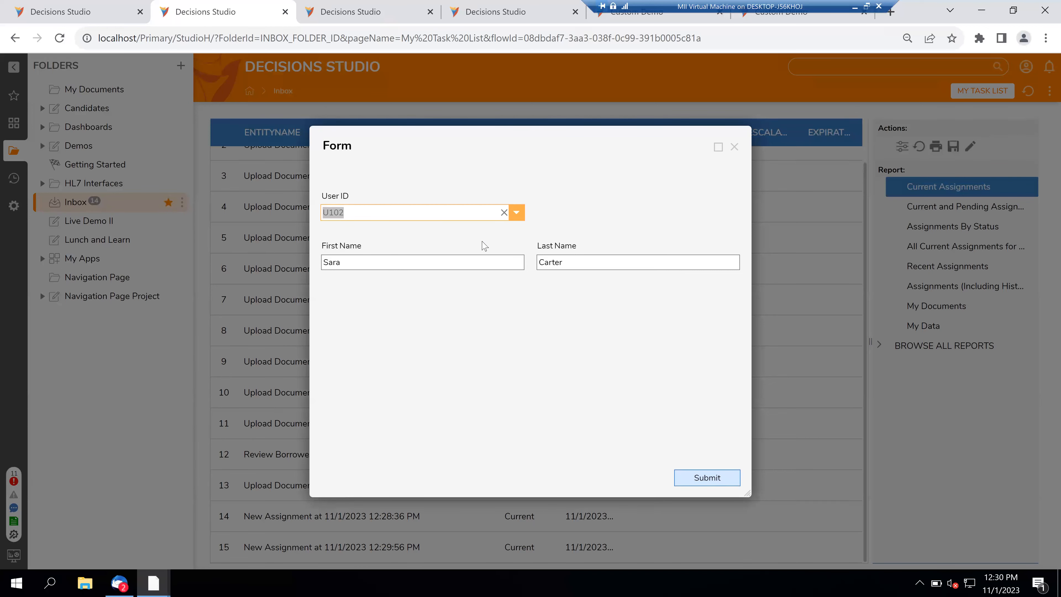
{"action": "left_click", "coordinate": [706, 478]}
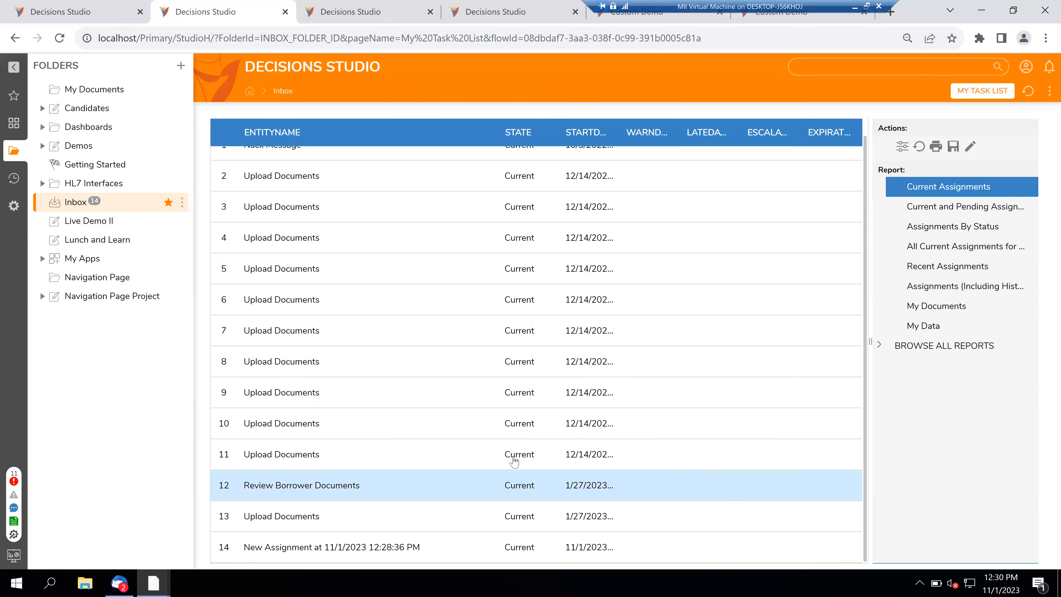
{"action": "mouse_move", "coordinate": [93, 4]}
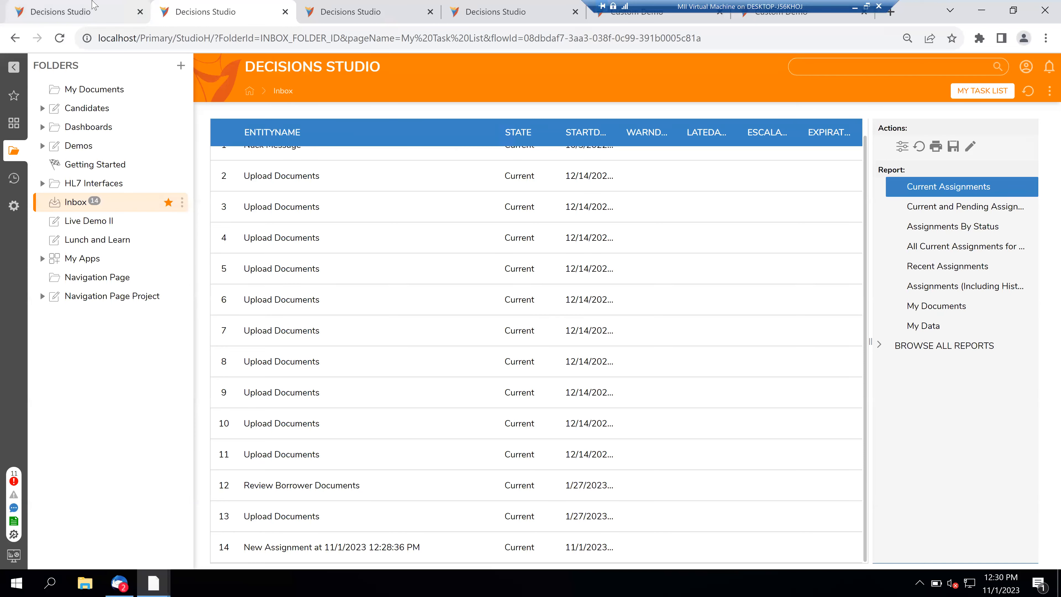
{"action": "left_click", "coordinate": [93, 5]}
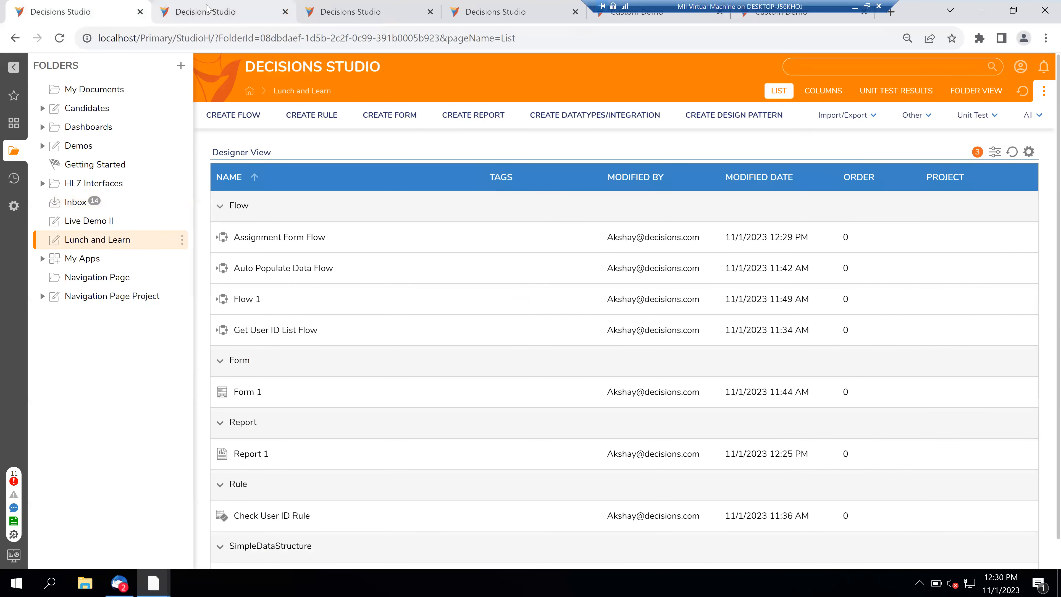
- Run Assignment Form Flow again to create a new Form 1 assignment, then view the Inbox
{"action": "mouse_move", "coordinate": [207, 9]}
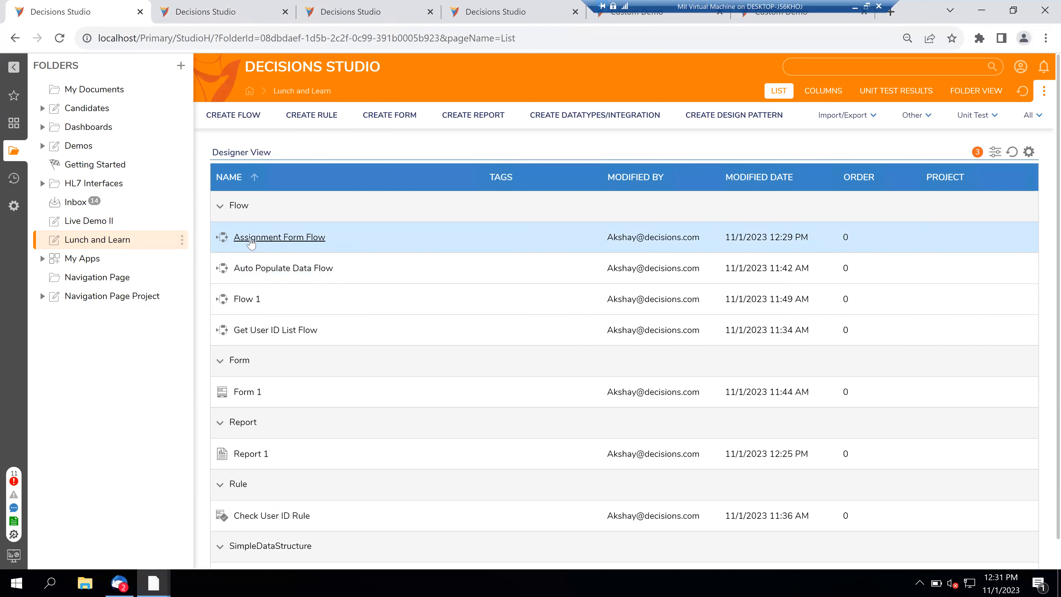
{"action": "right_click", "coordinate": [251, 242]}
{"action": "left_click", "coordinate": [295, 163]}
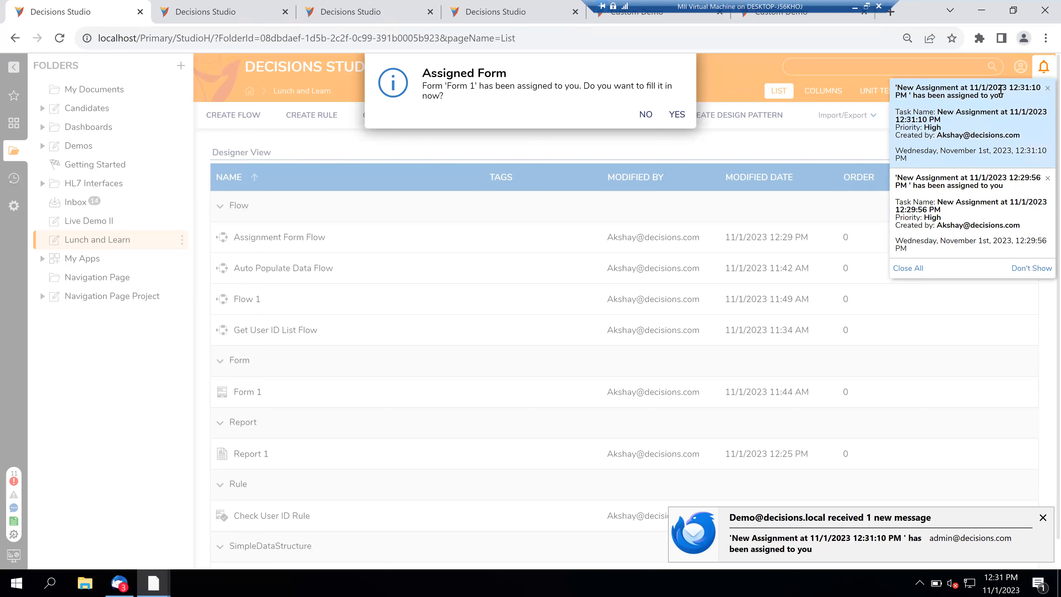
{"action": "left_click", "coordinate": [215, 6]}
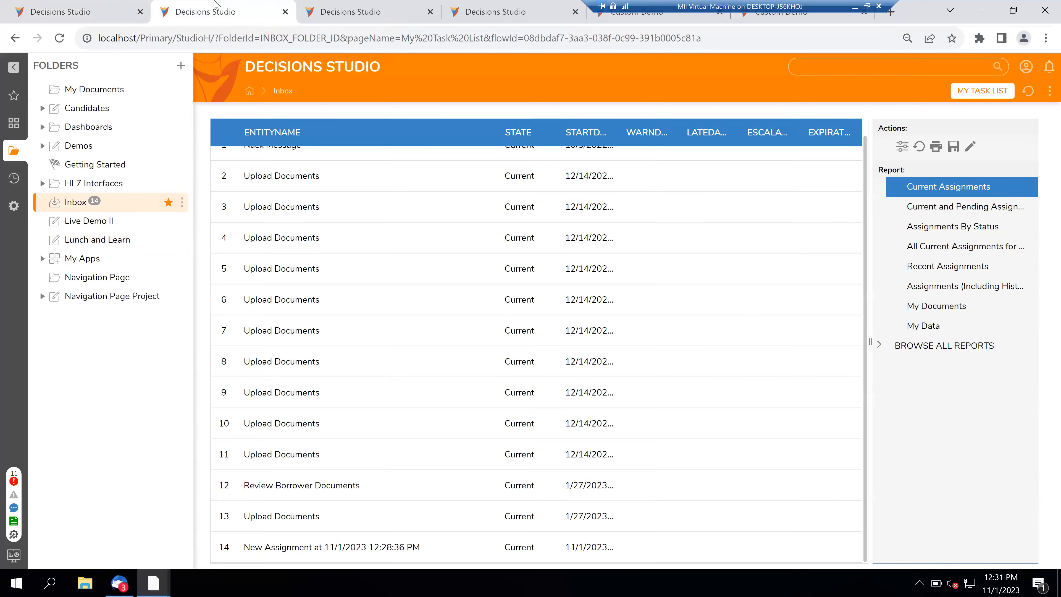
- Refresh the Inbox and open the newest assignment's Fill User Details form twice without submitting
{"action": "left_click", "coordinate": [1028, 93]}
{"action": "scroll", "coordinate": [327, 344], "scroll_direction": "down", "scroll_amount": 2}
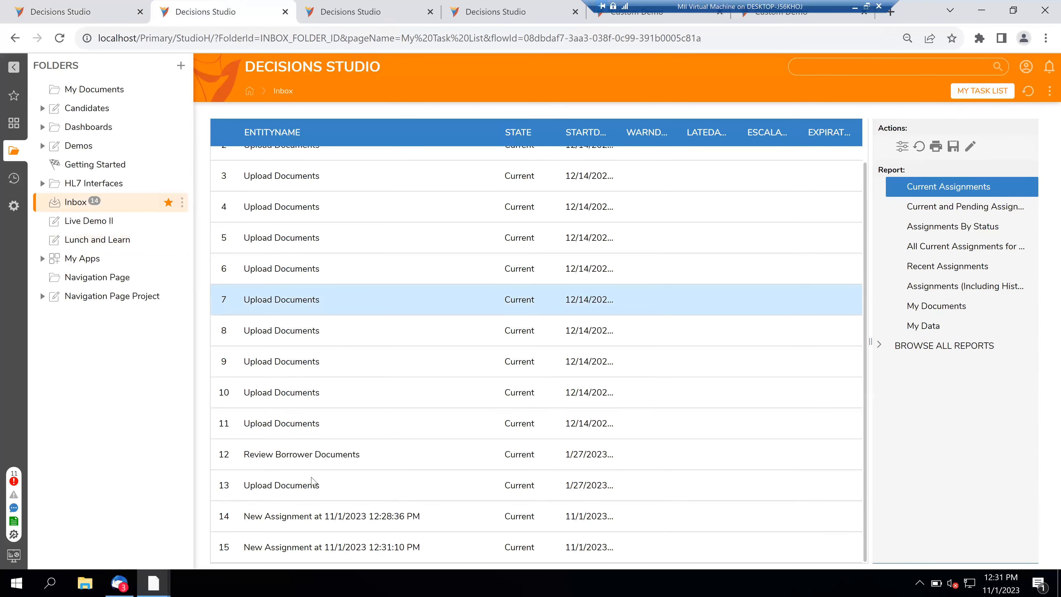
{"action": "right_click", "coordinate": [293, 553]}
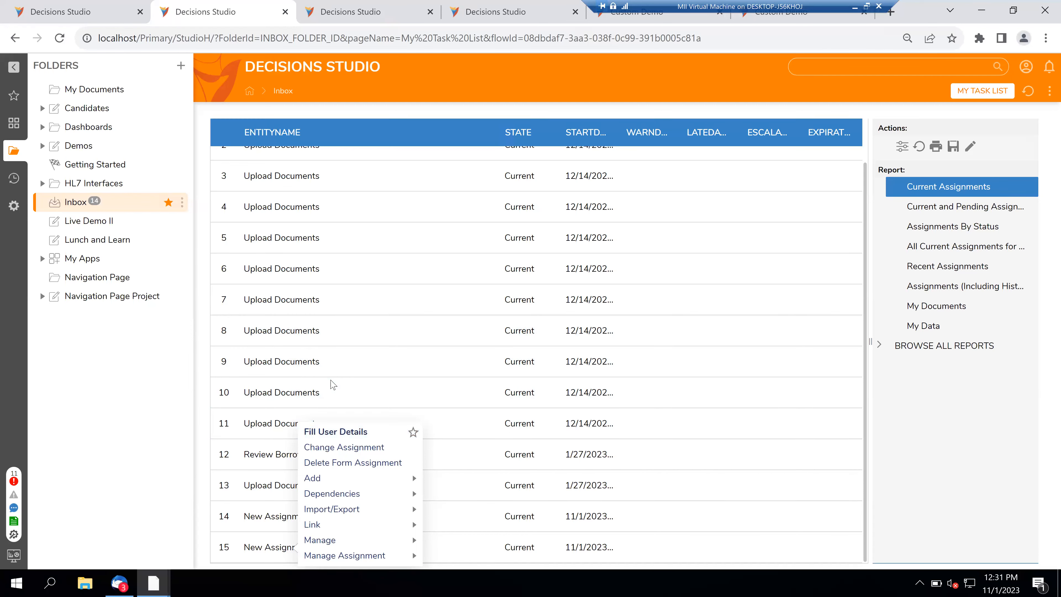
{"action": "left_click", "coordinate": [336, 432]}
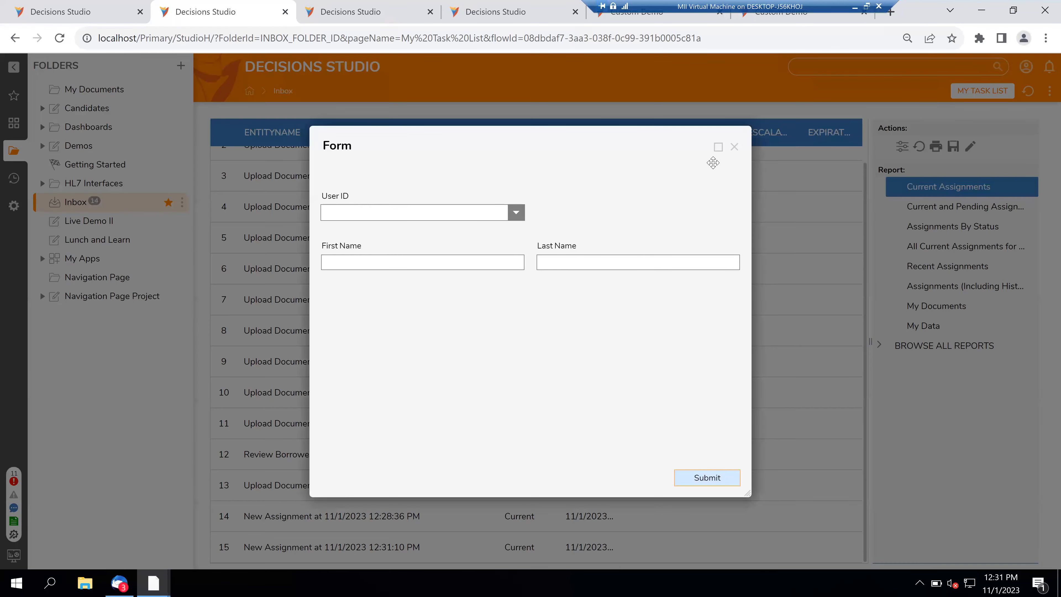
{"action": "left_click", "coordinate": [734, 149]}
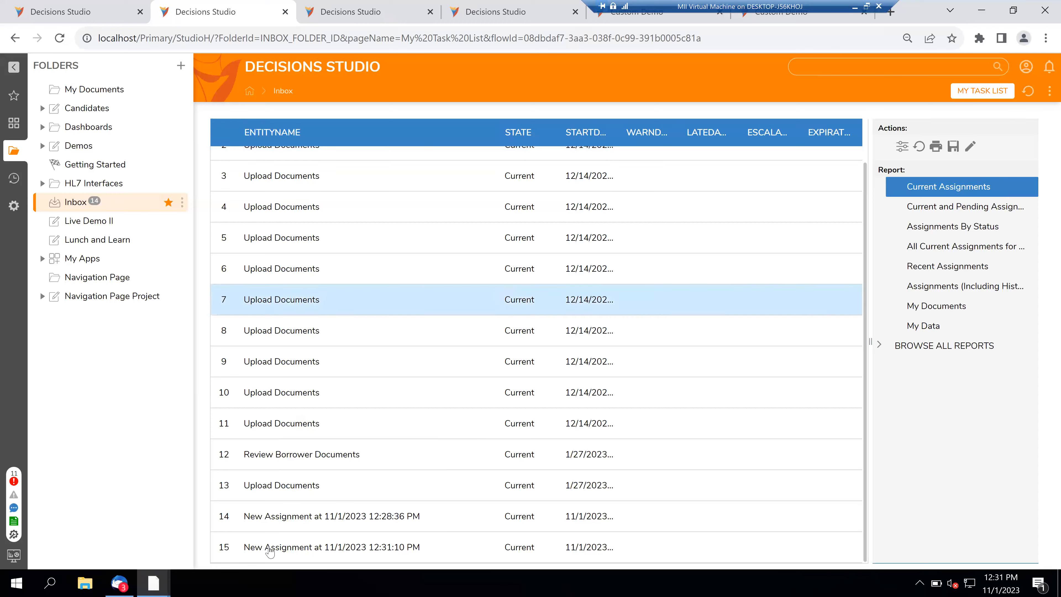
{"action": "right_click", "coordinate": [270, 554]}
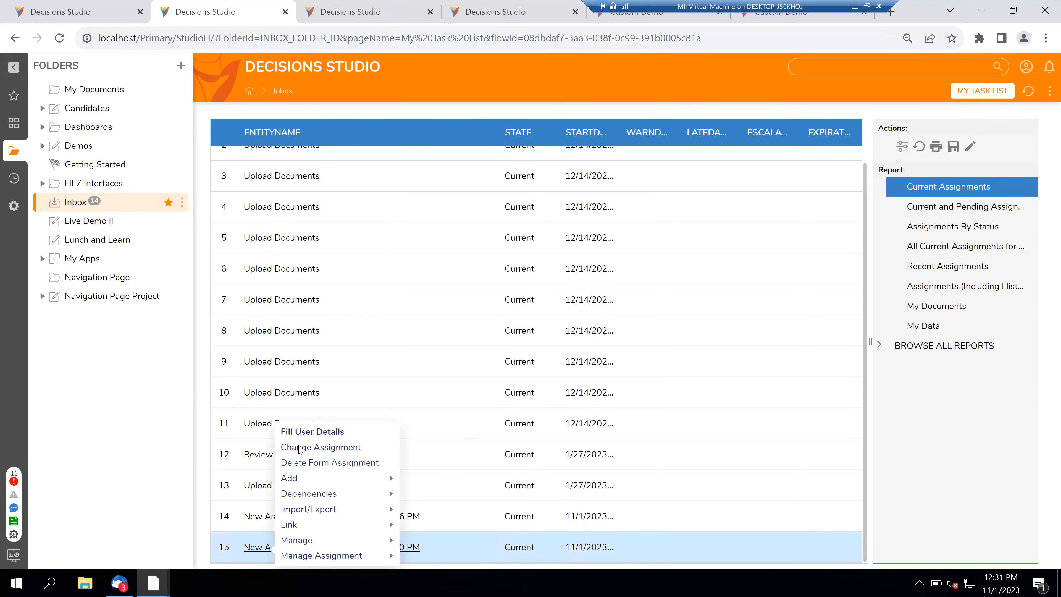
{"action": "left_click", "coordinate": [299, 438]}
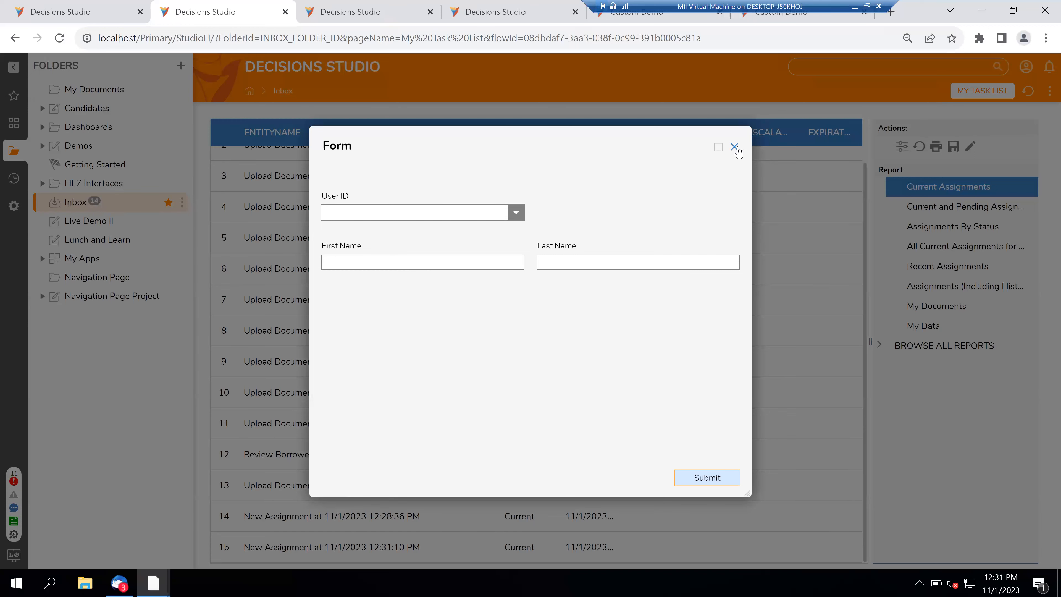
{"action": "left_click", "coordinate": [735, 147]}
- Refresh the task list again, then return to Lunch and Learn and close the Assigned Form dialog
{"action": "left_click", "coordinate": [1030, 91]}
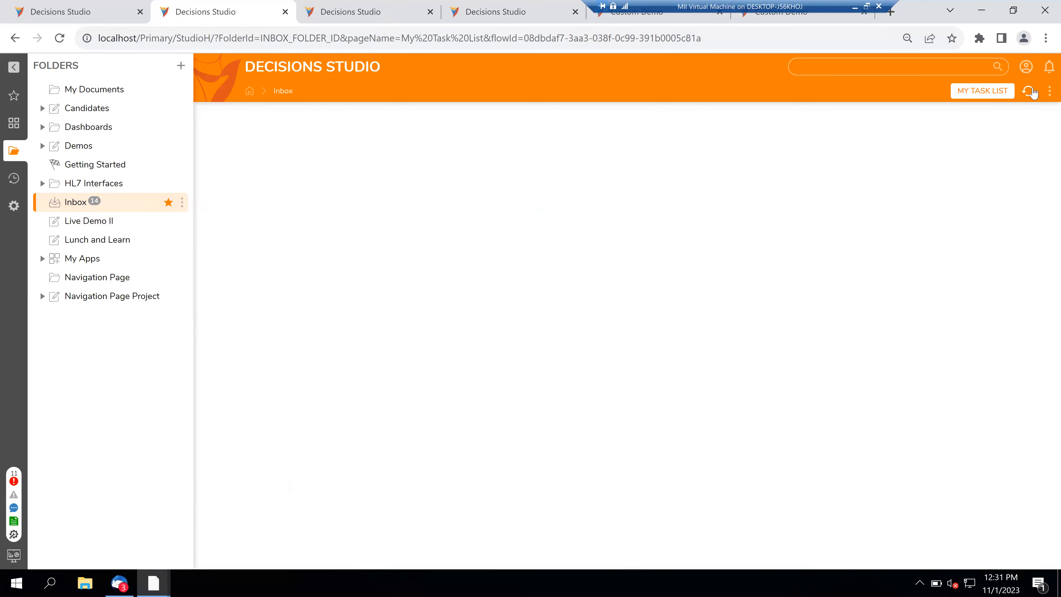
{"action": "scroll", "coordinate": [279, 543], "scroll_direction": "down", "scroll_amount": 2}
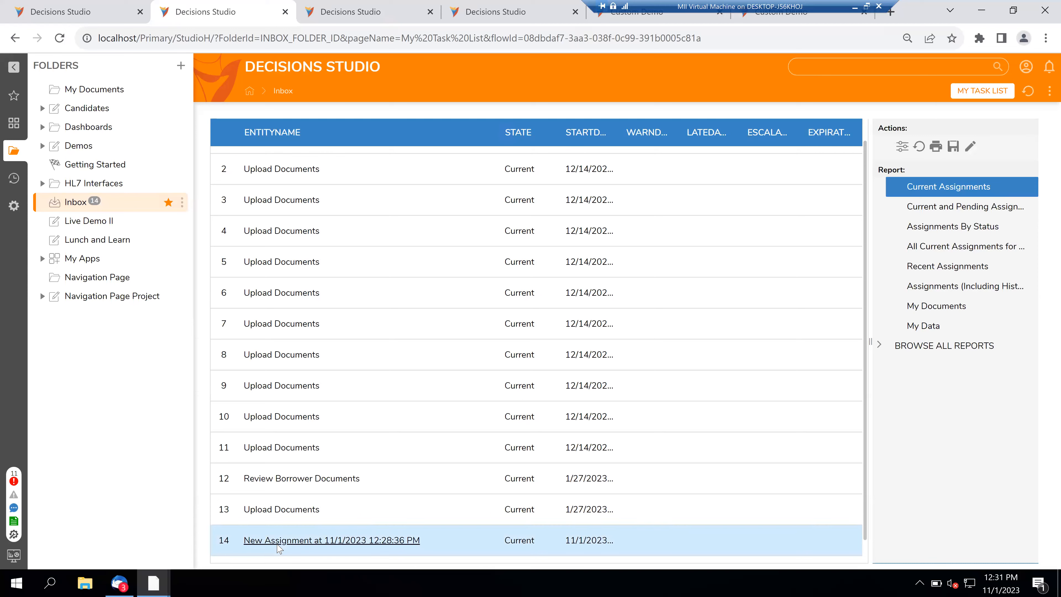
{"action": "scroll", "coordinate": [279, 545], "scroll_direction": "down", "scroll_amount": 1}
{"action": "right_click", "coordinate": [279, 549]}
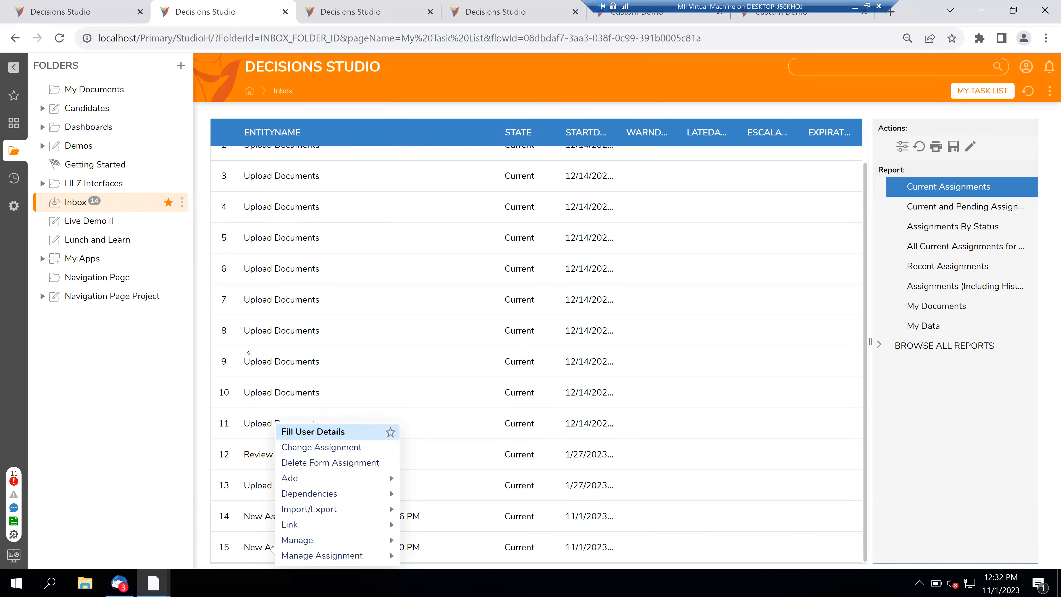
{"action": "left_click", "coordinate": [201, 279]}
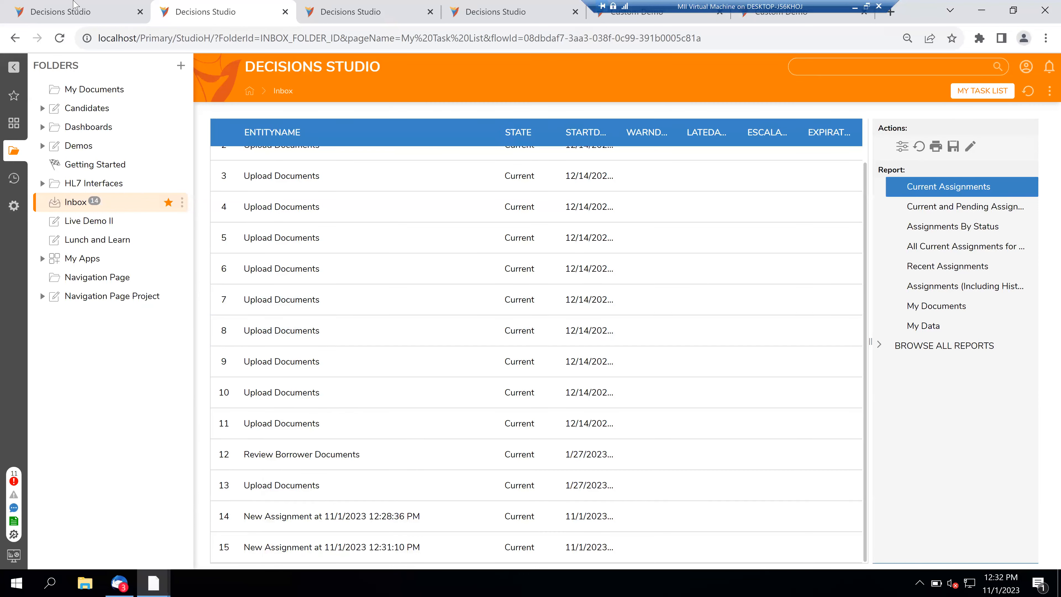
{"action": "left_click", "coordinate": [76, 4]}
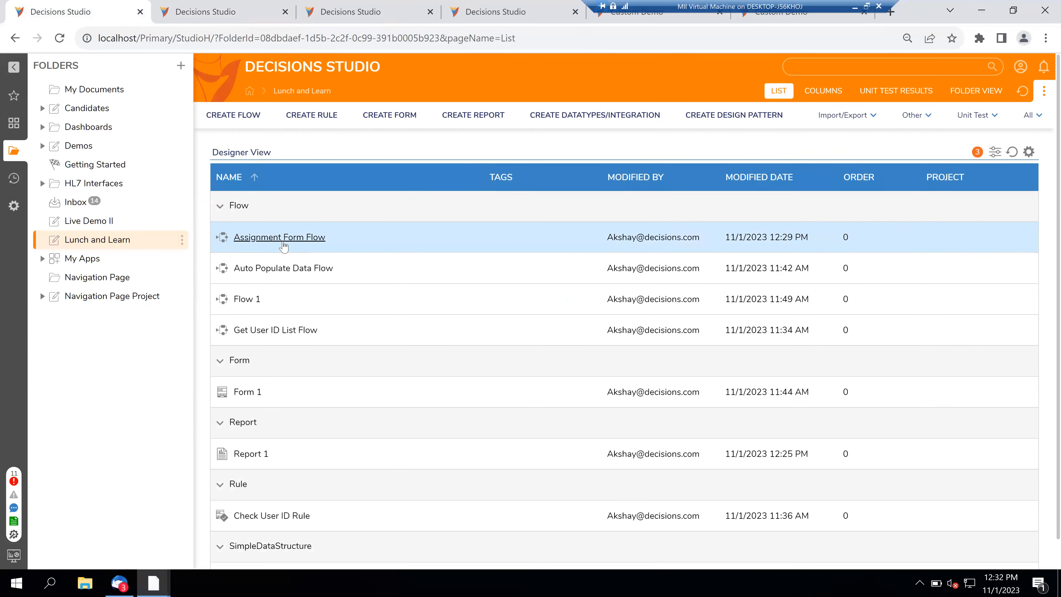
- Reopen Assignment Form Flow, select the Form 1 step, and widen its Properties panel
{"action": "left_click", "coordinate": [262, 237]}
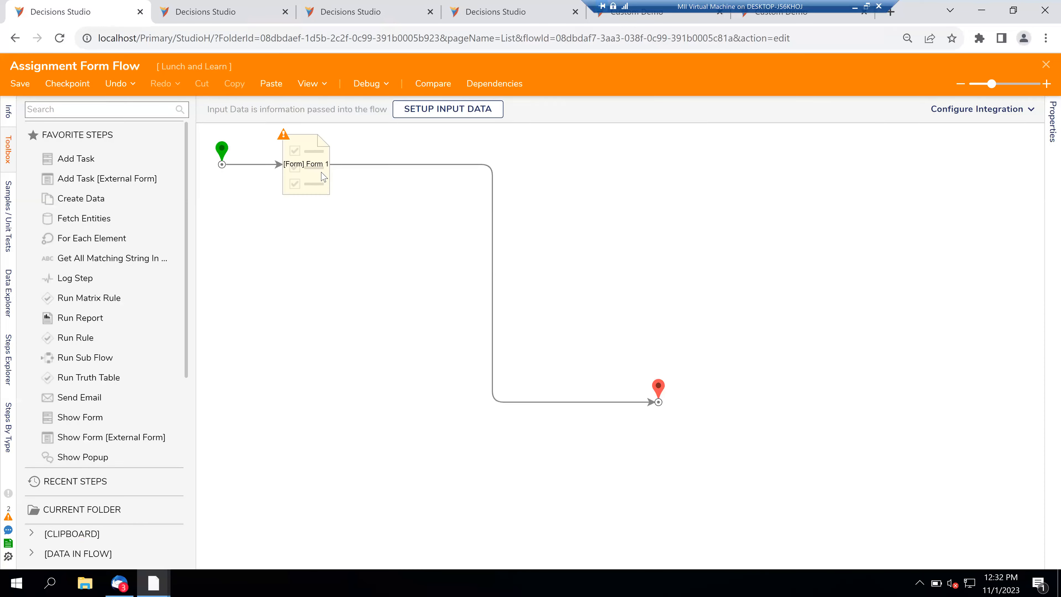
{"action": "left_click", "coordinate": [324, 178]}
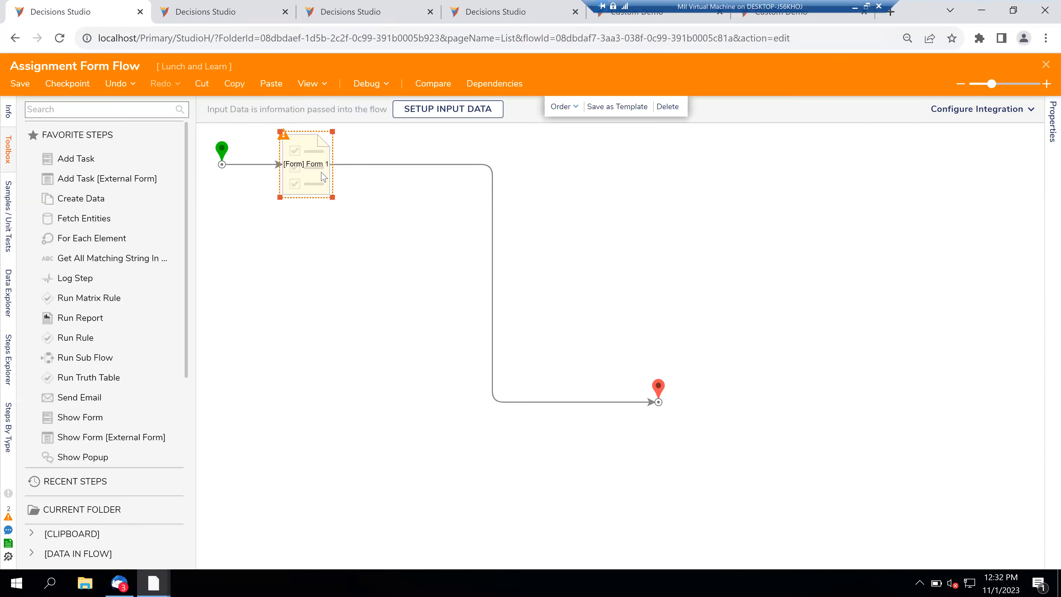
{"action": "left_click_drag", "start_coordinate": [865, 332], "coordinate": [830, 337]}
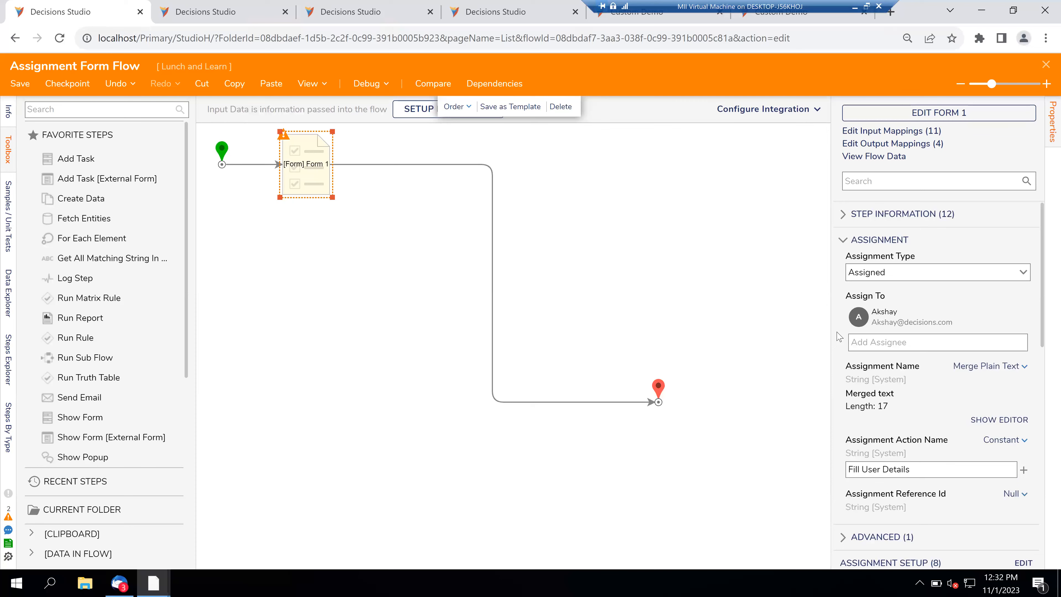
{"action": "scroll", "coordinate": [840, 336], "scroll_direction": "down", "scroll_amount": 4}
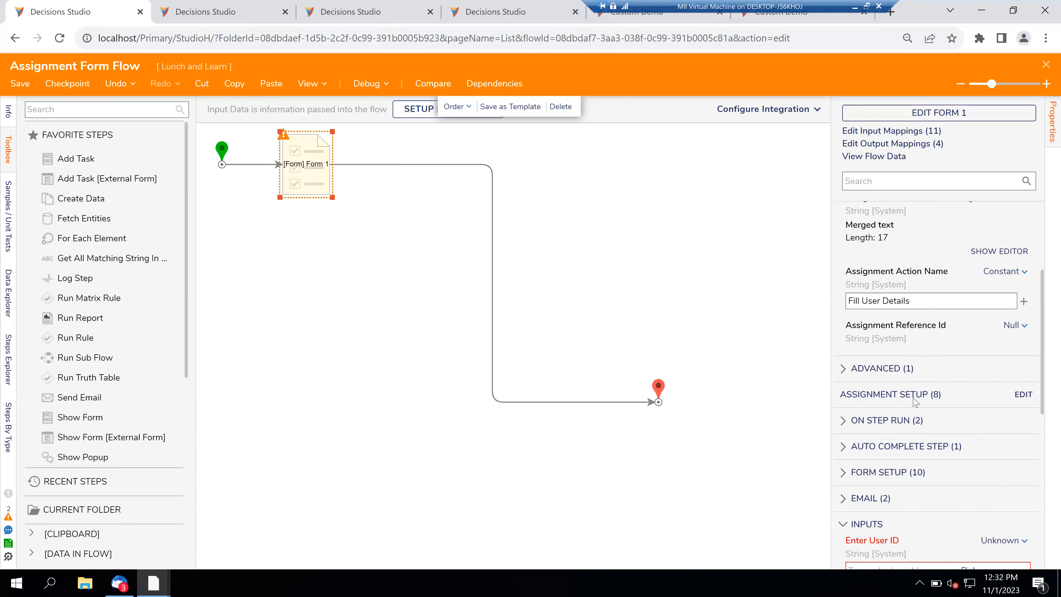
{"action": "left_click", "coordinate": [1023, 395]}
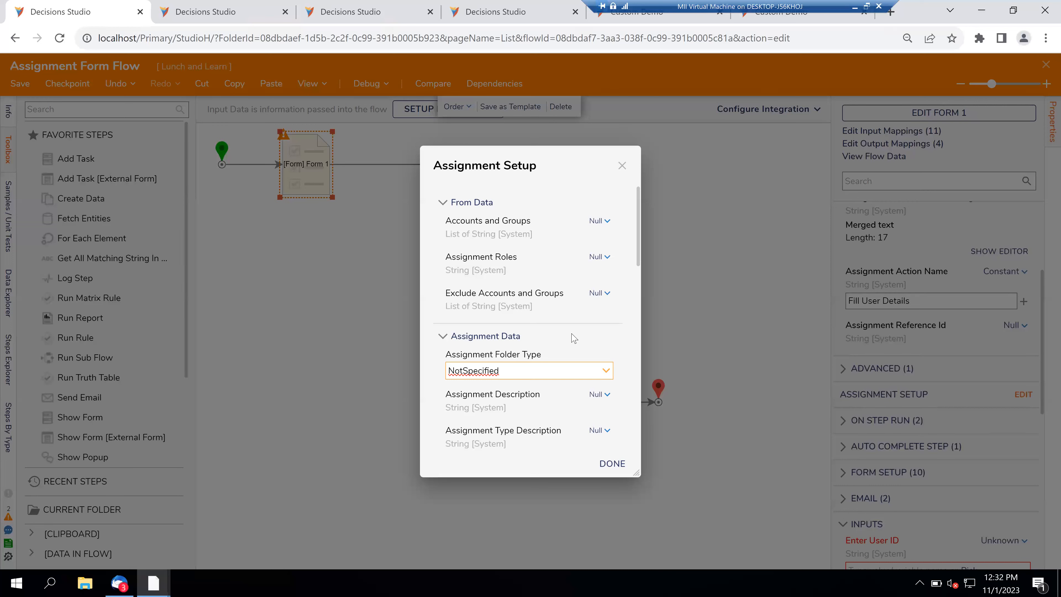
{"action": "scroll", "coordinate": [574, 337], "scroll_direction": "down", "scroll_amount": 3}
{"action": "scroll", "coordinate": [573, 338], "scroll_direction": "down", "scroll_amount": 8}
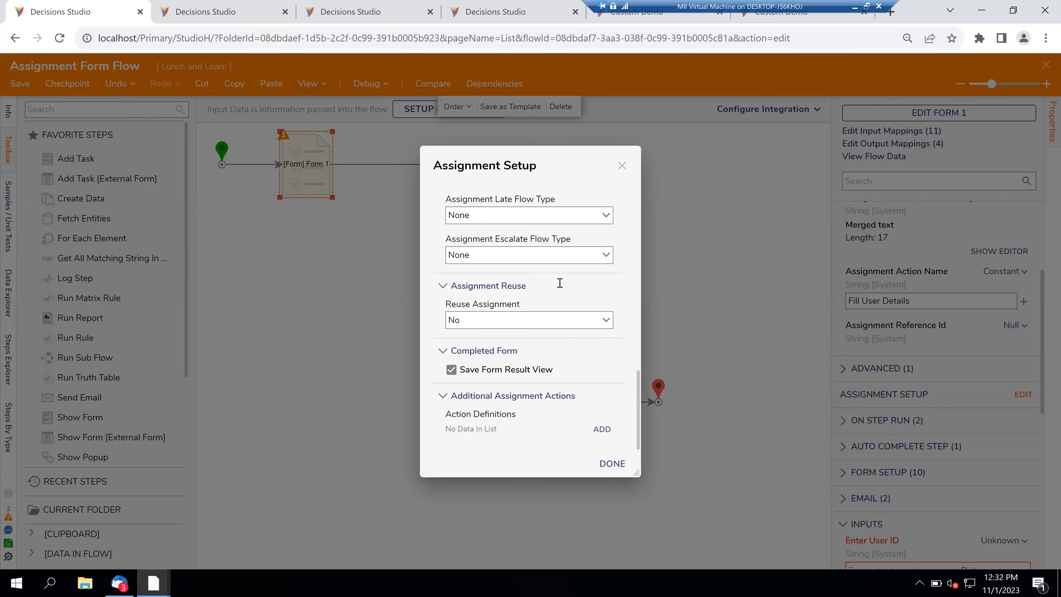
{"action": "left_click_drag", "start_coordinate": [523, 166], "coordinate": [489, 92]}
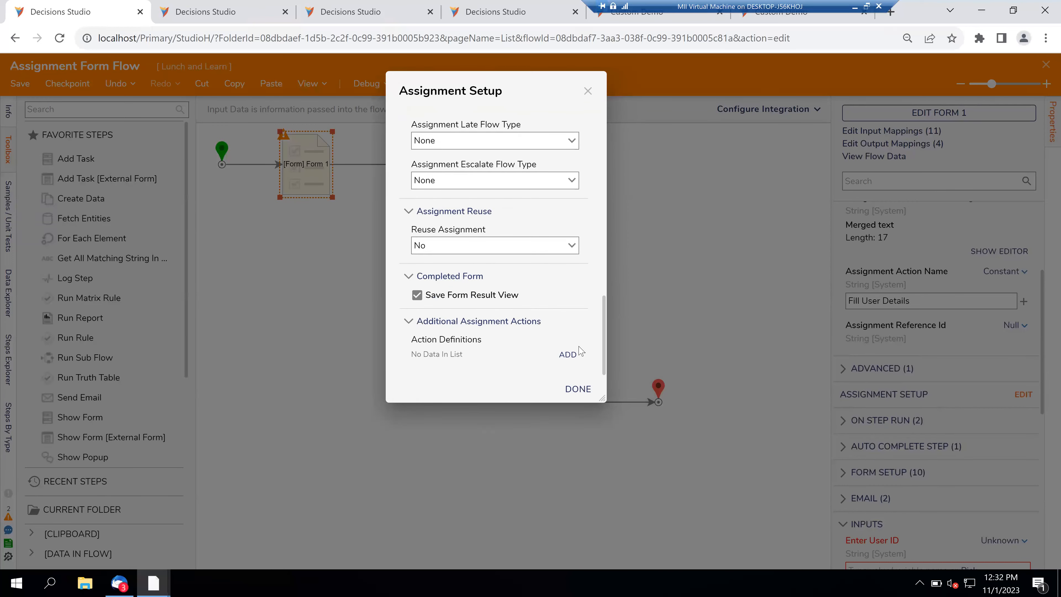
{"action": "left_click_drag", "start_coordinate": [604, 395], "coordinate": [675, 523]}
{"action": "scroll", "coordinate": [555, 331], "scroll_direction": "up", "scroll_amount": 10}
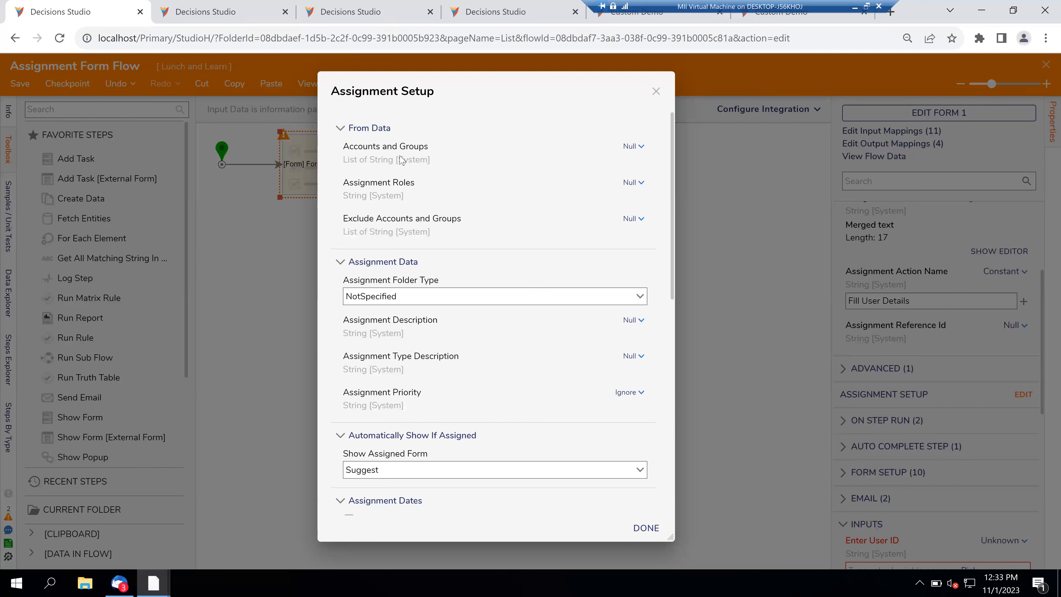
{"action": "left_click", "coordinate": [656, 93]}
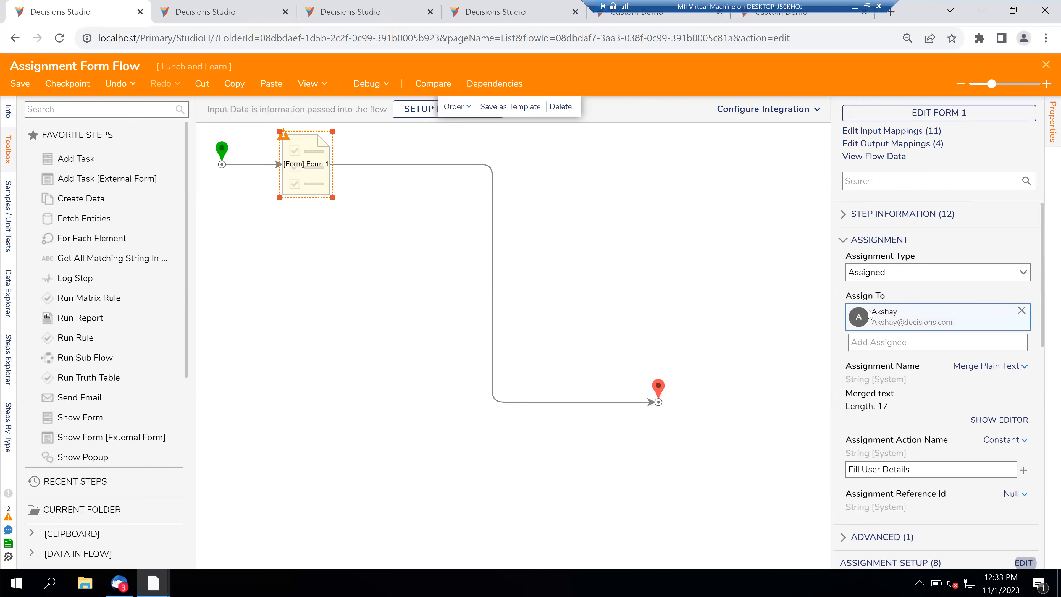
- Search for and add a second user as a Form 1 assignee
{"action": "left_click", "coordinate": [876, 343]}
{"action": "type", "text": "aks"}
{"action": "key", "text": "BackSpace"}
{"action": "type", "text": "a"}
{"action": "left_click", "coordinate": [890, 362]}
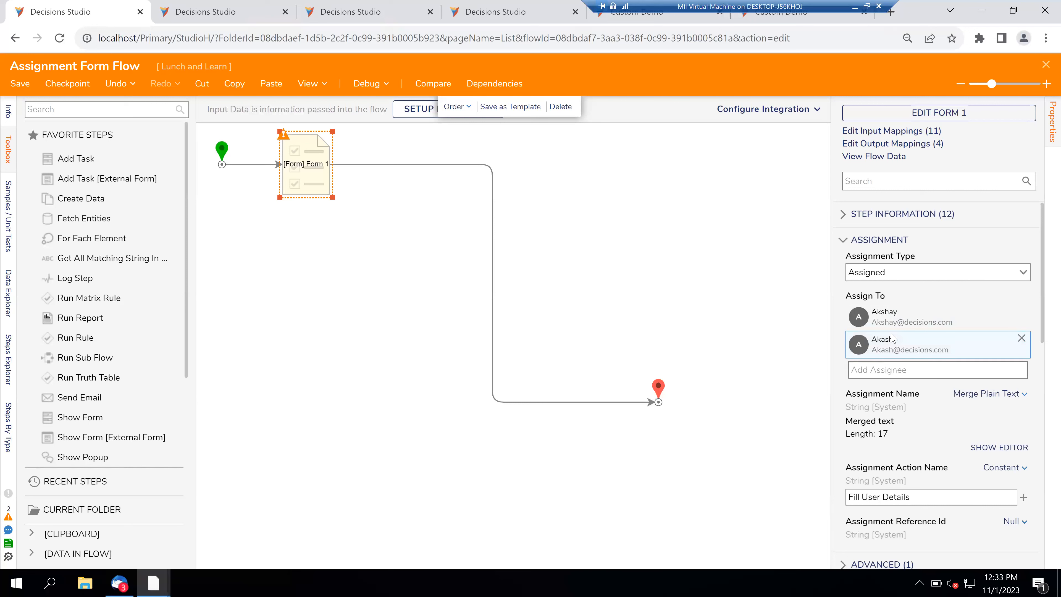
- Search 'rule' and add the Business Rule Authors group as an assignee
{"action": "left_click", "coordinate": [879, 370]}
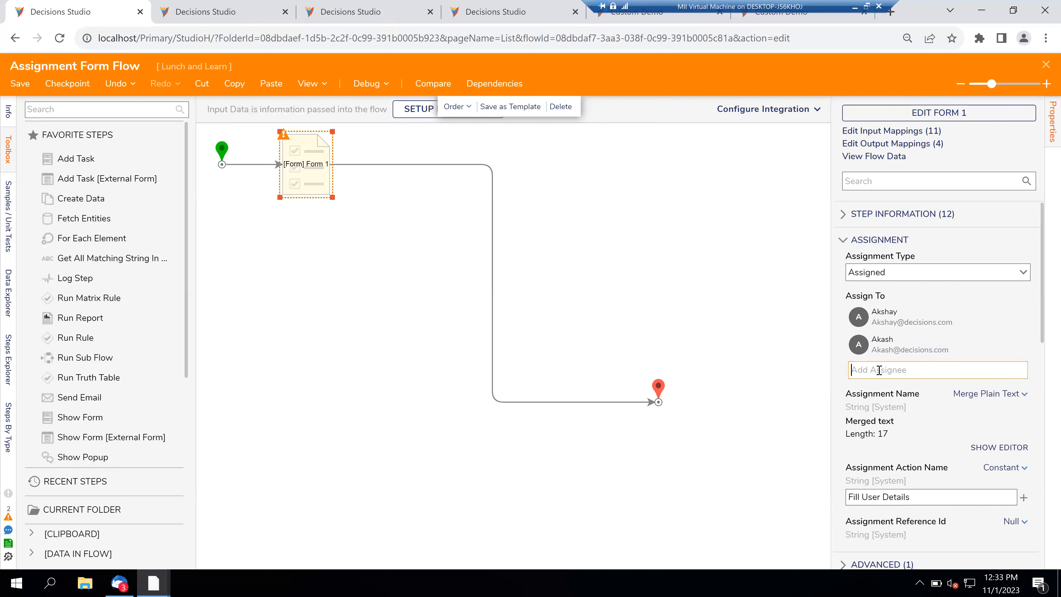
{"action": "type", "text": "rule"}
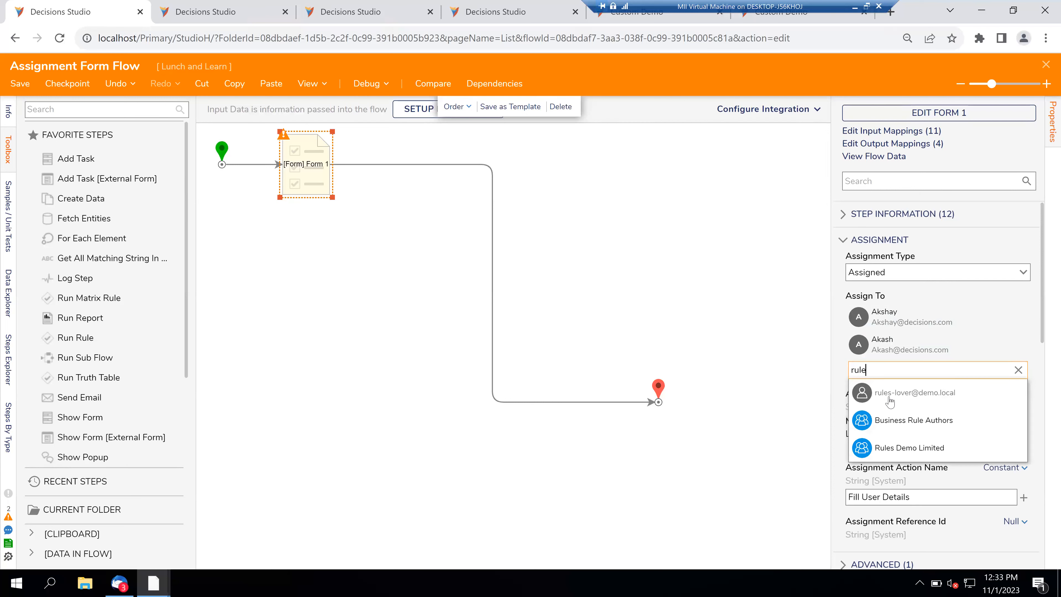
{"action": "left_click", "coordinate": [887, 424]}
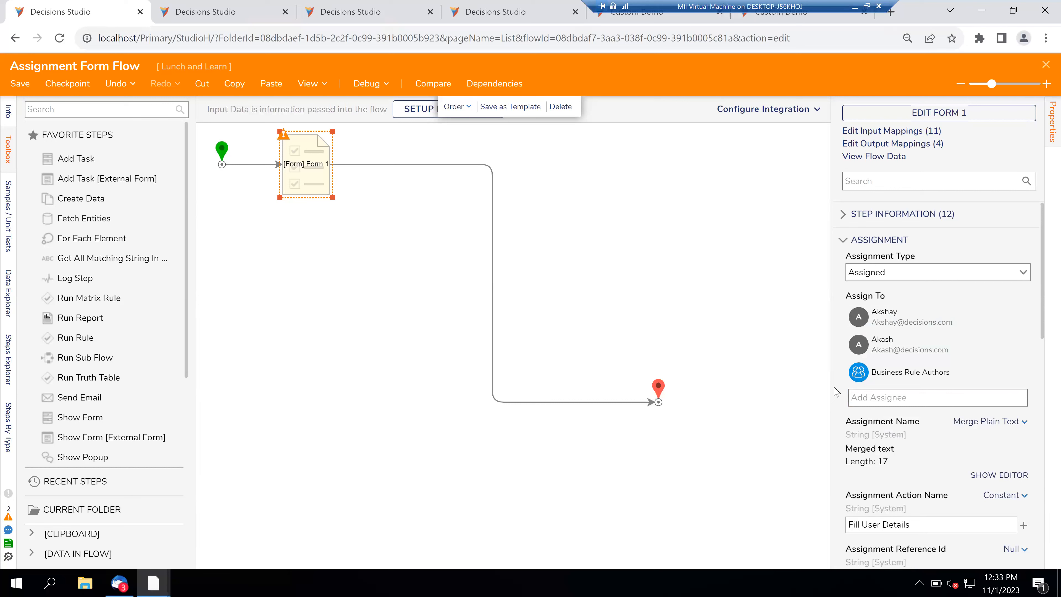
{"action": "scroll", "coordinate": [835, 391], "scroll_direction": "down", "scroll_amount": 4}
{"action": "left_click", "coordinate": [1020, 453]}
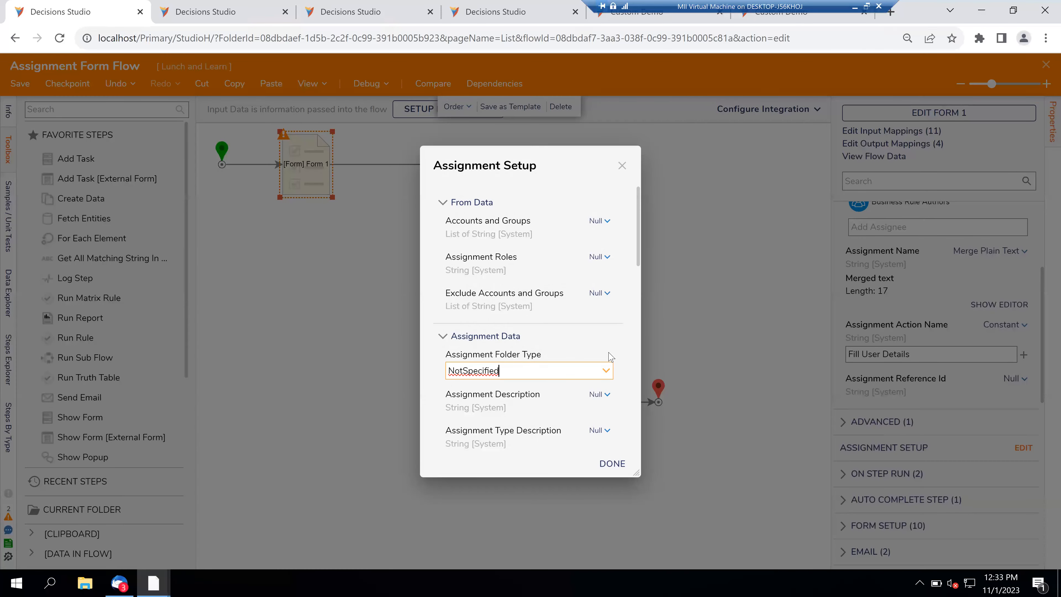
- Set Accounts and Groups to Build Array with a single item
{"action": "left_click", "coordinate": [608, 222]}
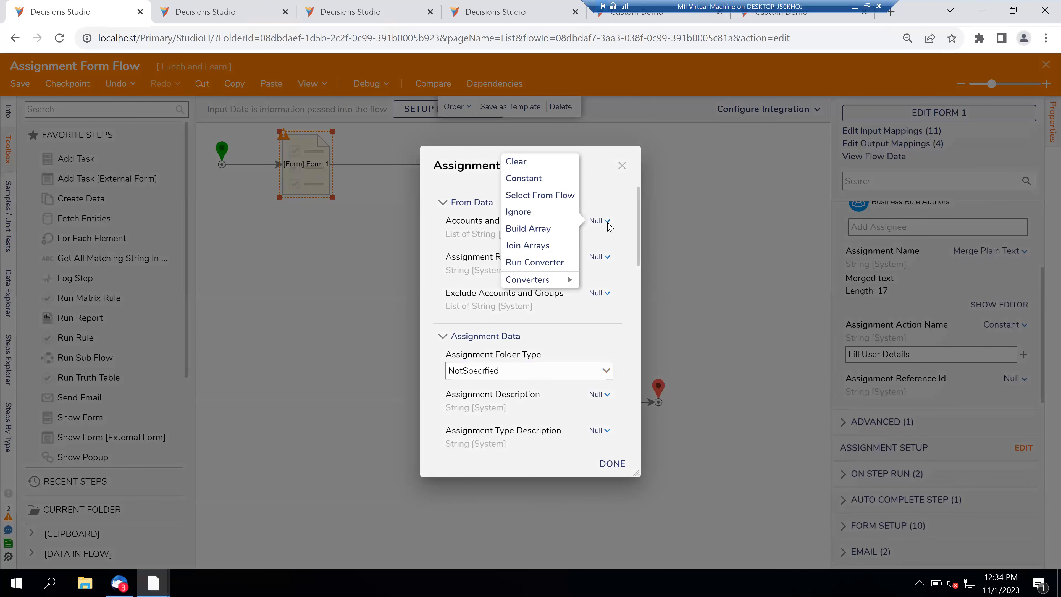
{"action": "left_click", "coordinate": [545, 201]}
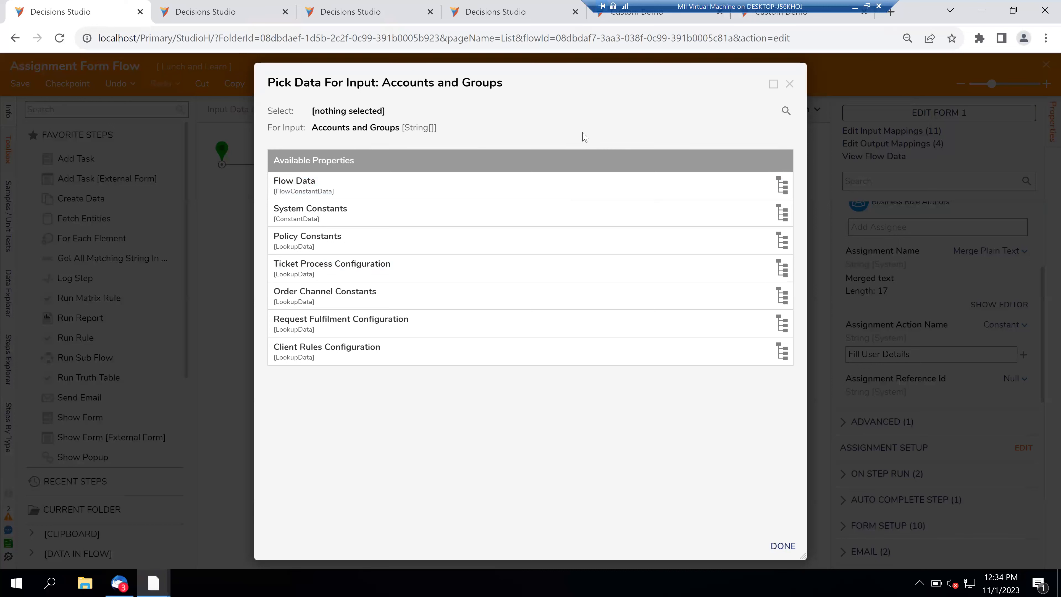
{"action": "left_click", "coordinate": [790, 84]}
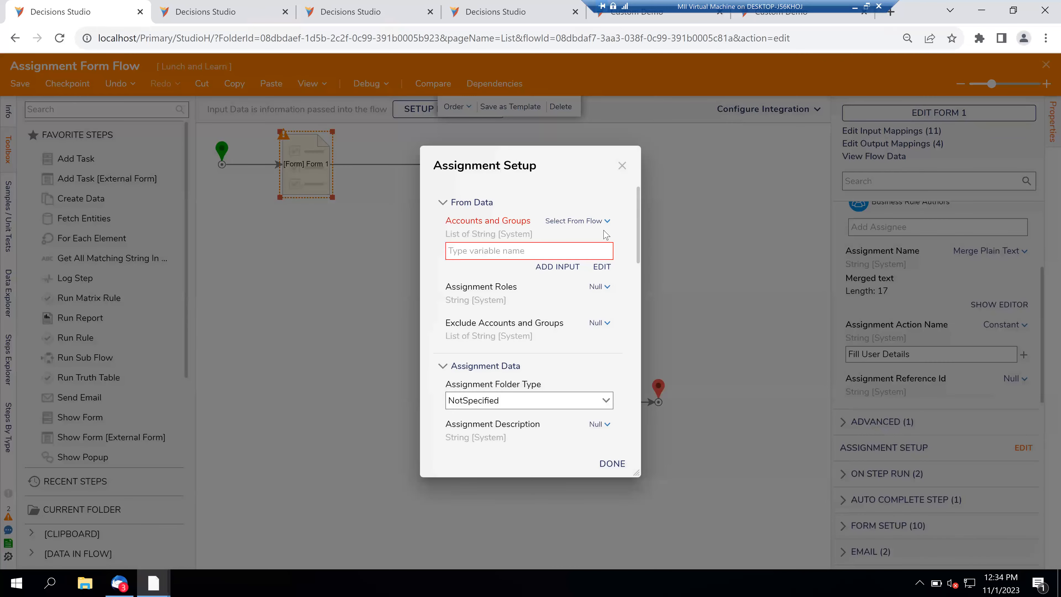
{"action": "left_click", "coordinate": [597, 222]}
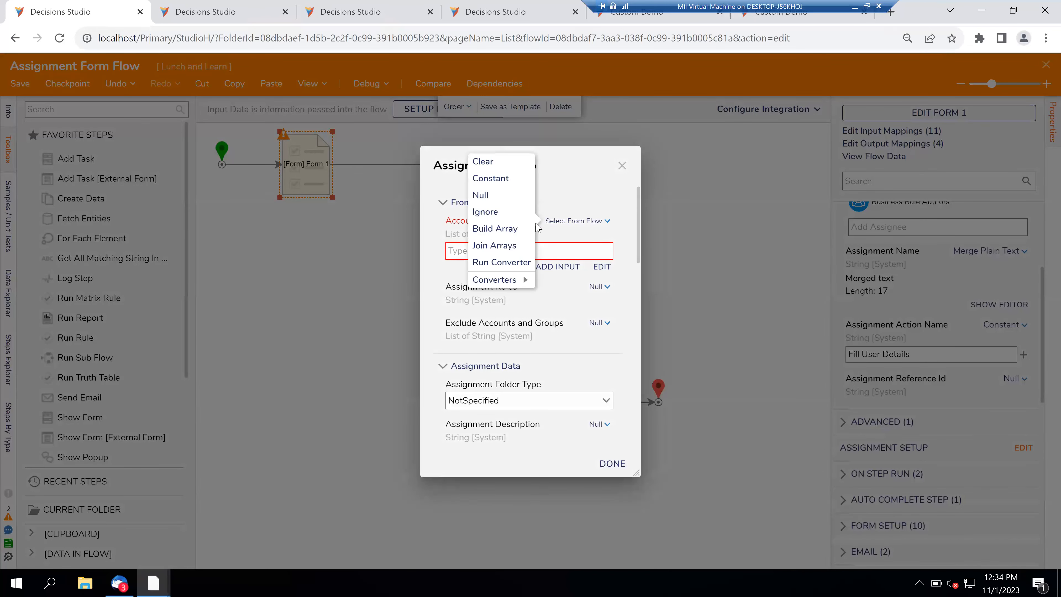
{"action": "left_click", "coordinate": [512, 233]}
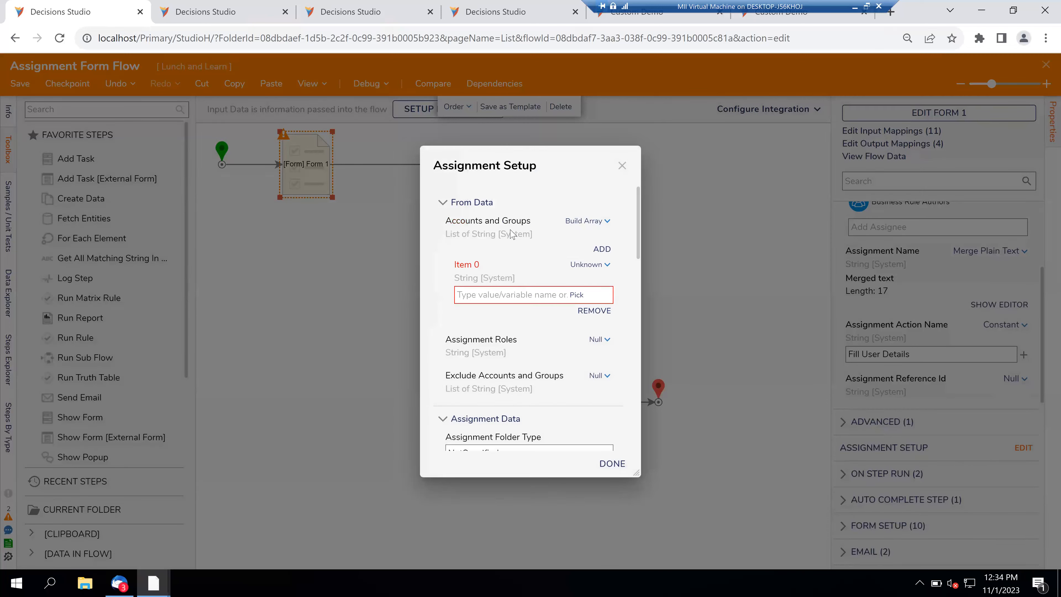
{"action": "left_click", "coordinate": [601, 250]}
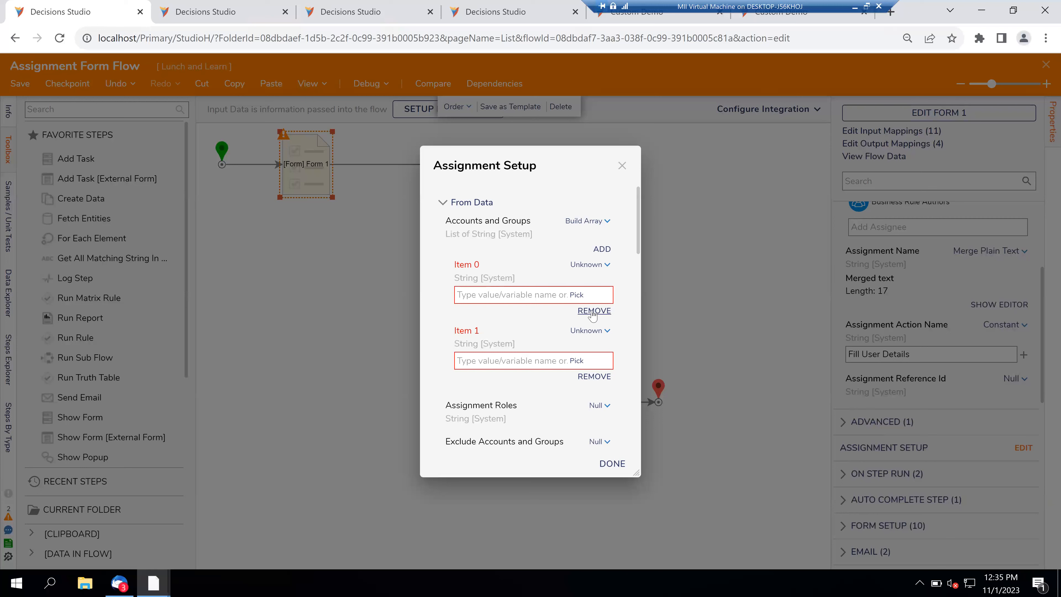
{"action": "left_click", "coordinate": [593, 379]}
- Enter a user's e-mail address as the constant value of Item 0
{"action": "left_click", "coordinate": [509, 295]}
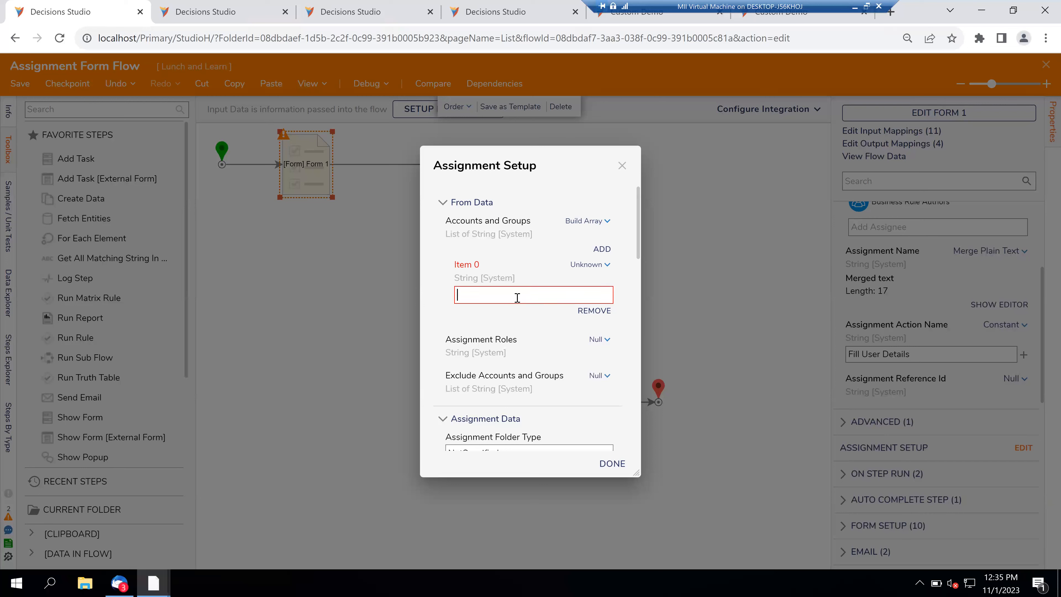
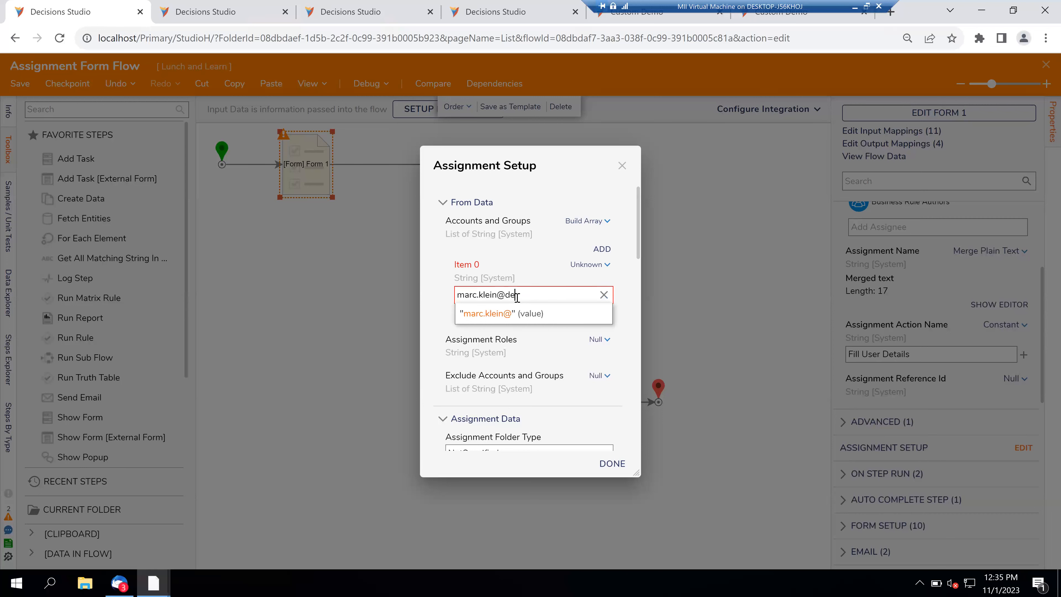
{"action": "left_click", "coordinate": [523, 314]}
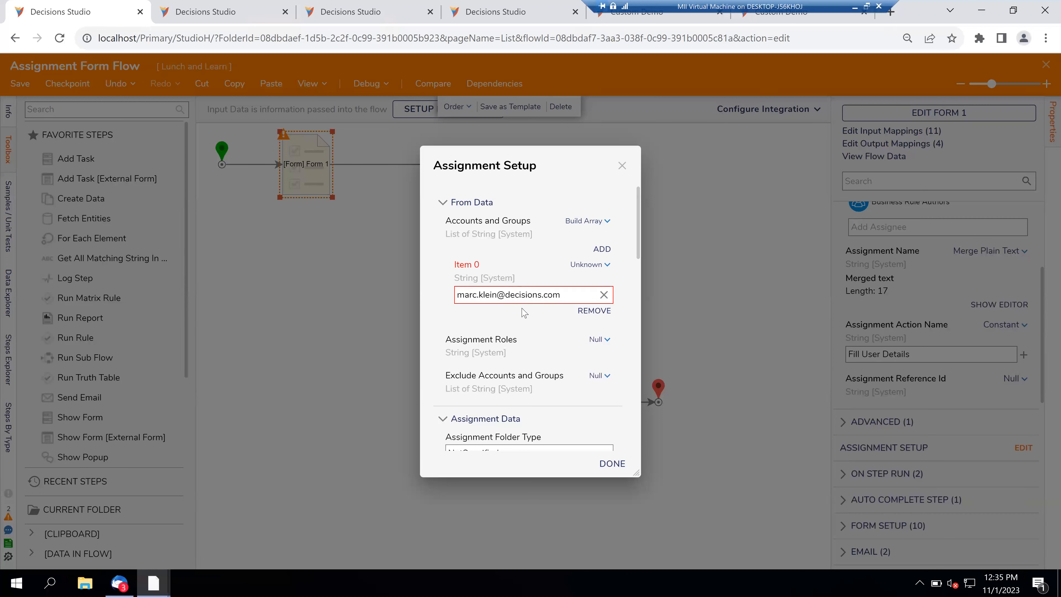
- Close Assignment Setup, reselect Form 1, and review the validation error list
{"action": "left_click", "coordinate": [612, 464]}
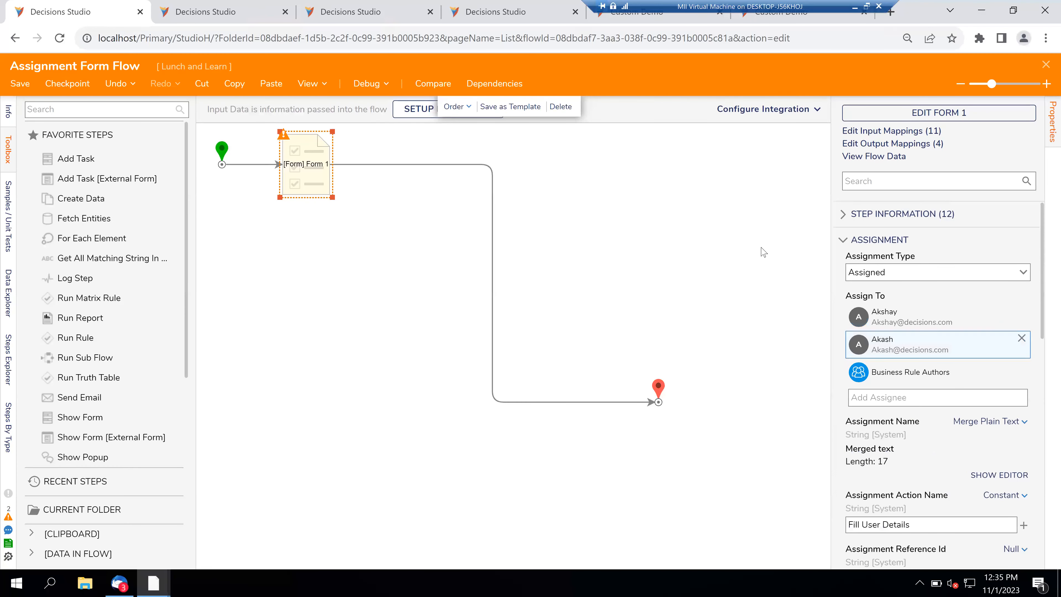
{"action": "left_click", "coordinate": [653, 219]}
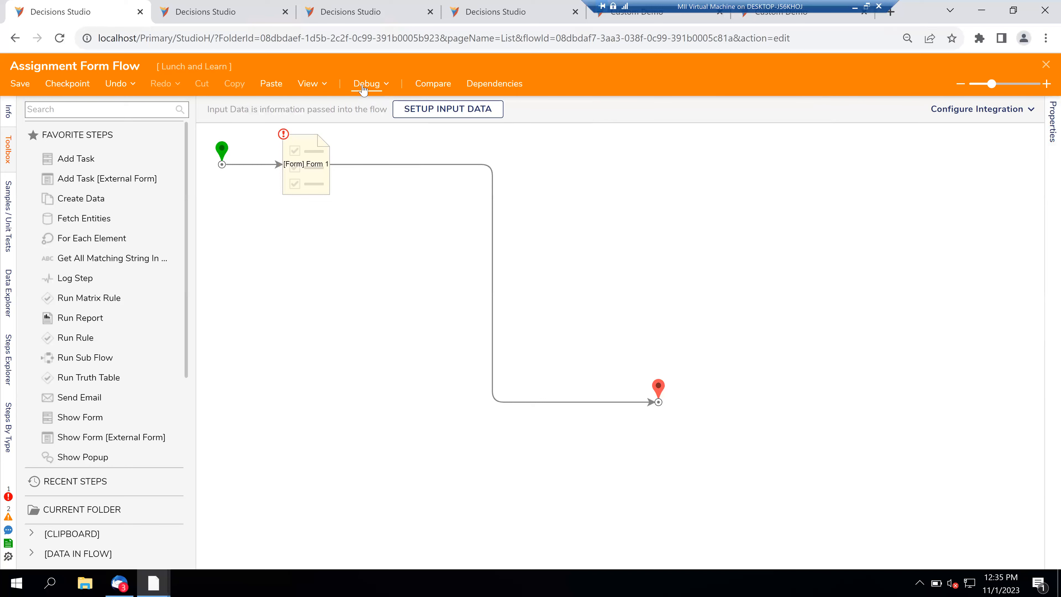
{"action": "left_click", "coordinate": [309, 184]}
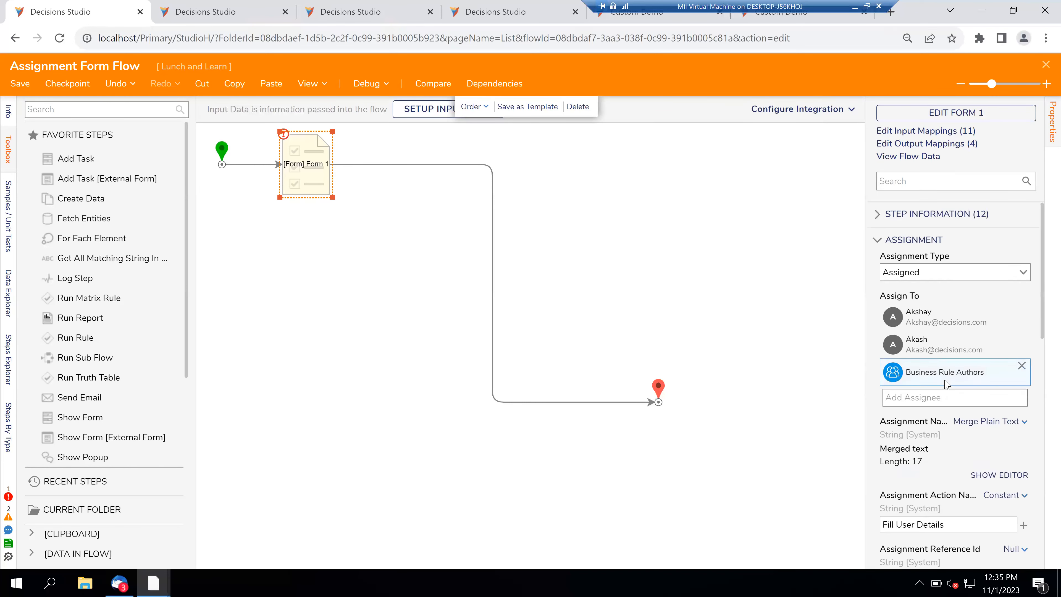
{"action": "scroll", "coordinate": [946, 383], "scroll_direction": "down", "scroll_amount": 12}
{"action": "scroll", "coordinate": [946, 383], "scroll_direction": "up", "scroll_amount": 6}
{"action": "scroll", "coordinate": [946, 383], "scroll_direction": "up", "scroll_amount": 4}
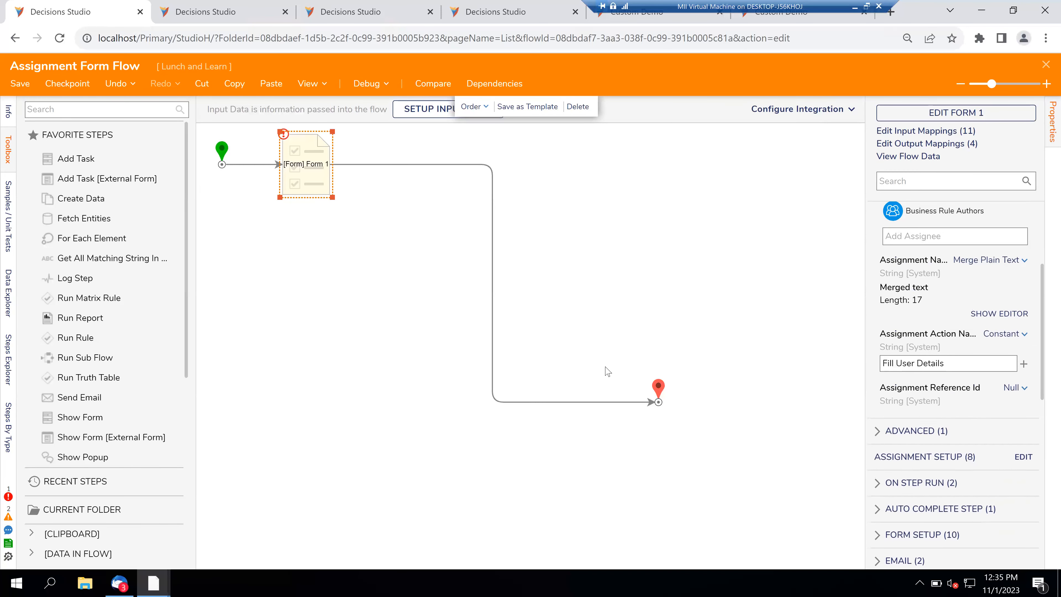
{"action": "left_click", "coordinate": [7, 497]}
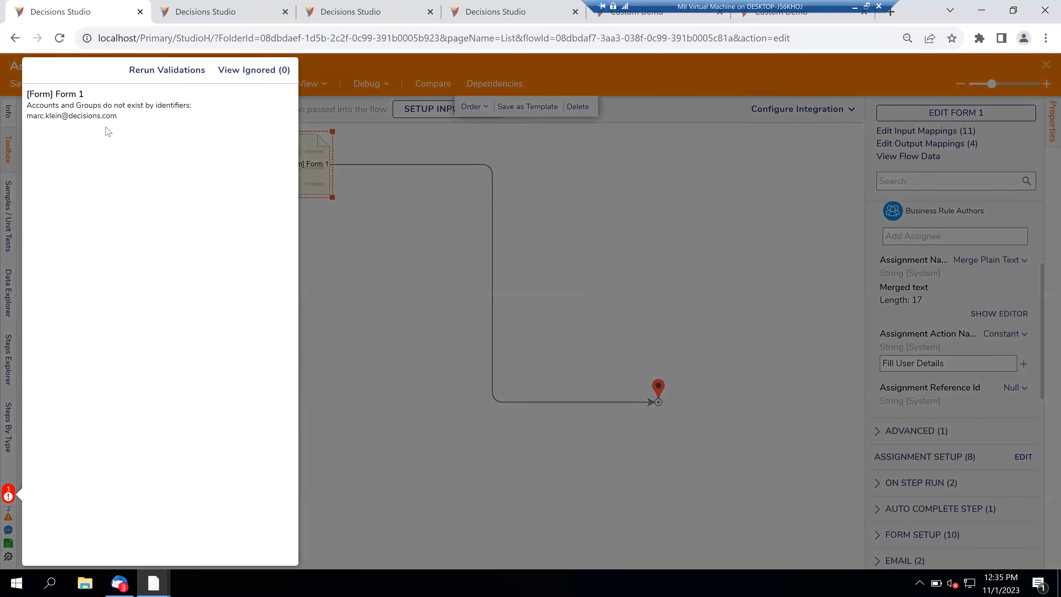
{"action": "left_click", "coordinate": [326, 170]}
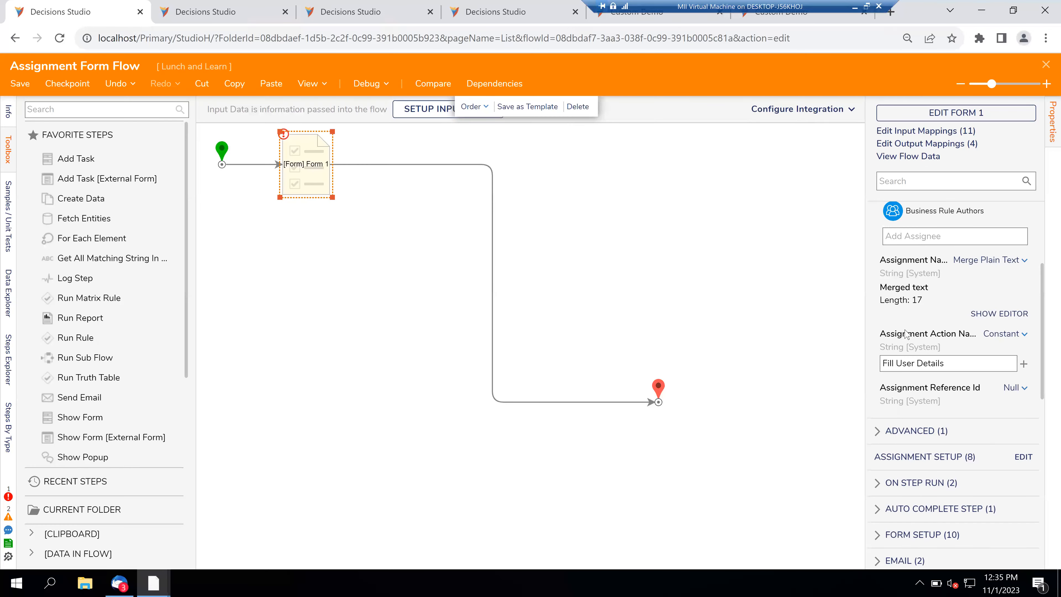
- Replace Item 0's invalid account with the admin account's e-mail and confirm
{"action": "left_click", "coordinate": [1024, 456]}
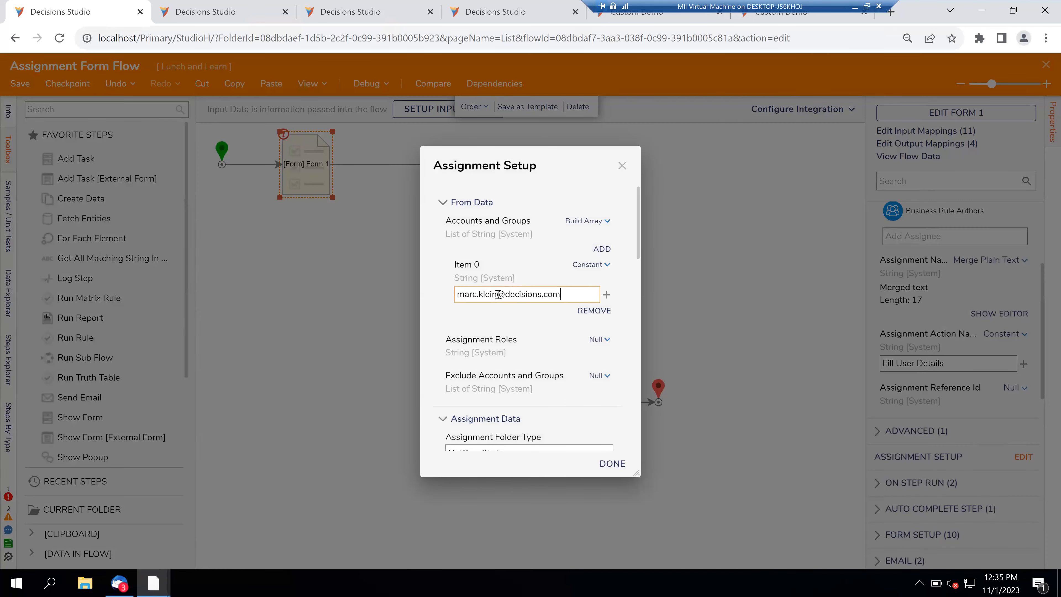
{"action": "left_click_drag", "start_coordinate": [497, 294], "coordinate": [434, 297]}
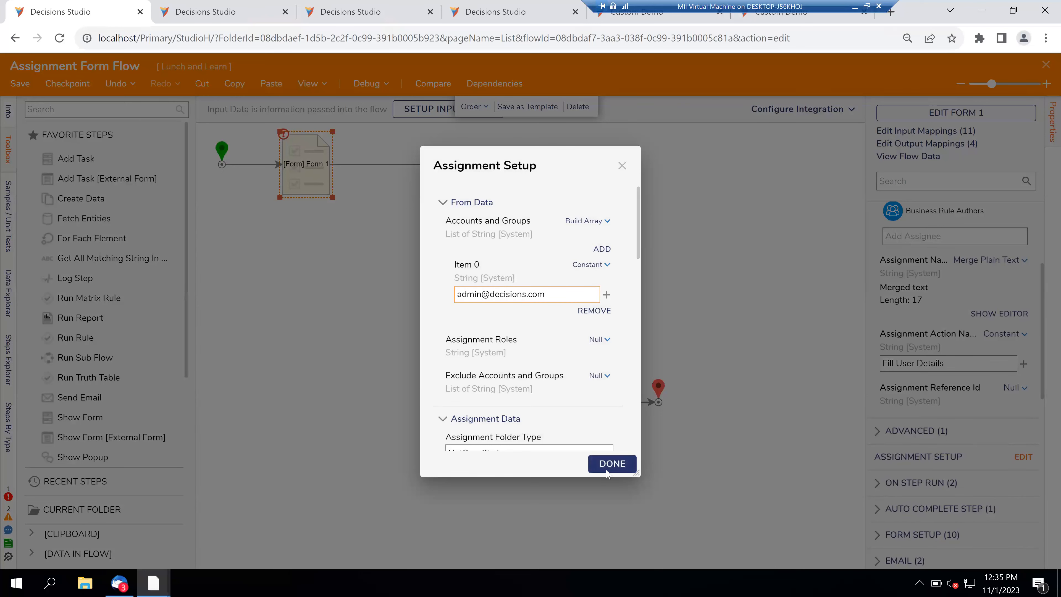
{"action": "left_click", "coordinate": [602, 473]}
- Debug-run Assignment Form Flow and minimize the assigned form
{"action": "left_click", "coordinate": [369, 298]}
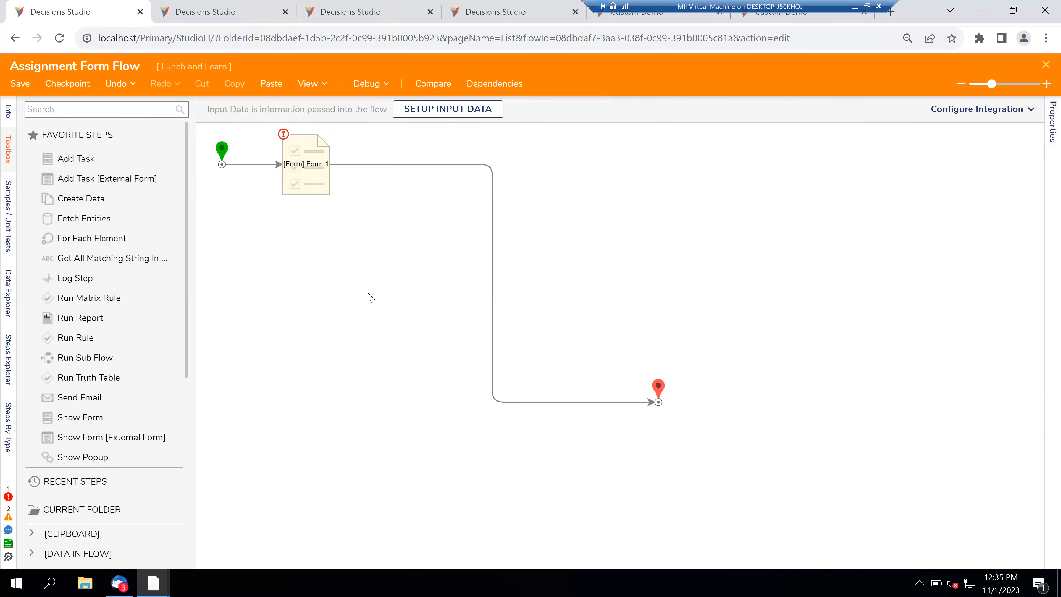
{"action": "left_click", "coordinate": [364, 86]}
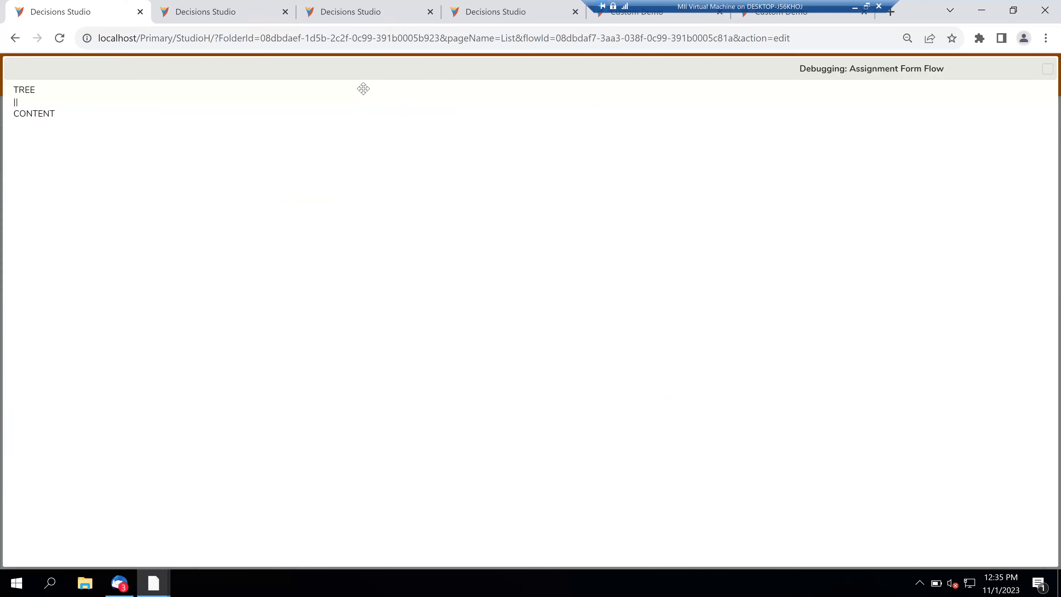
{"action": "left_click", "coordinate": [513, 255]}
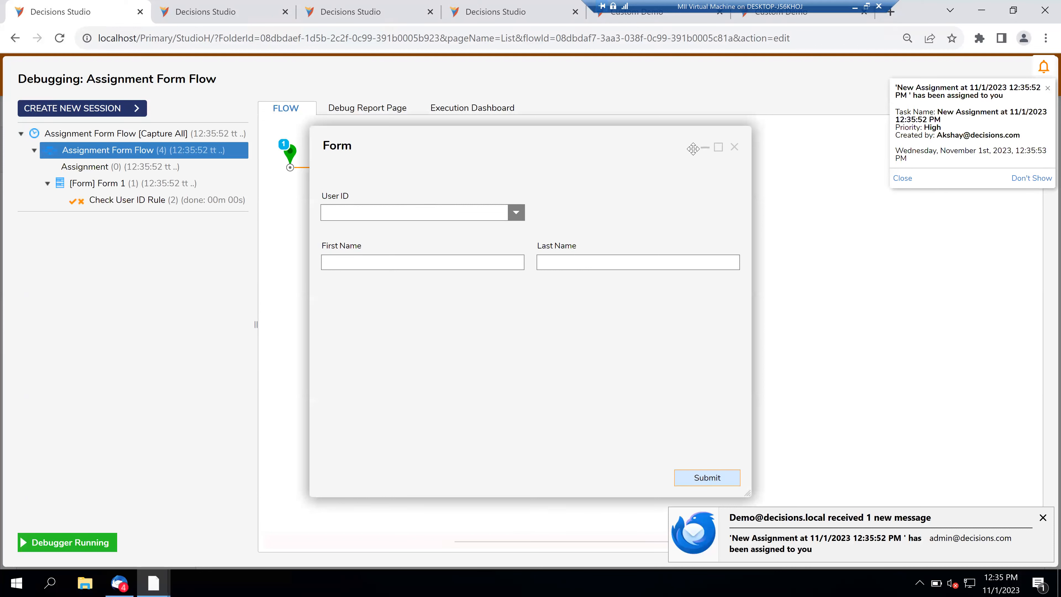
{"action": "left_click", "coordinate": [705, 148]}
- View Execution 1's input data for Form 1, then close it and the debugger
{"action": "left_click", "coordinate": [389, 164]}
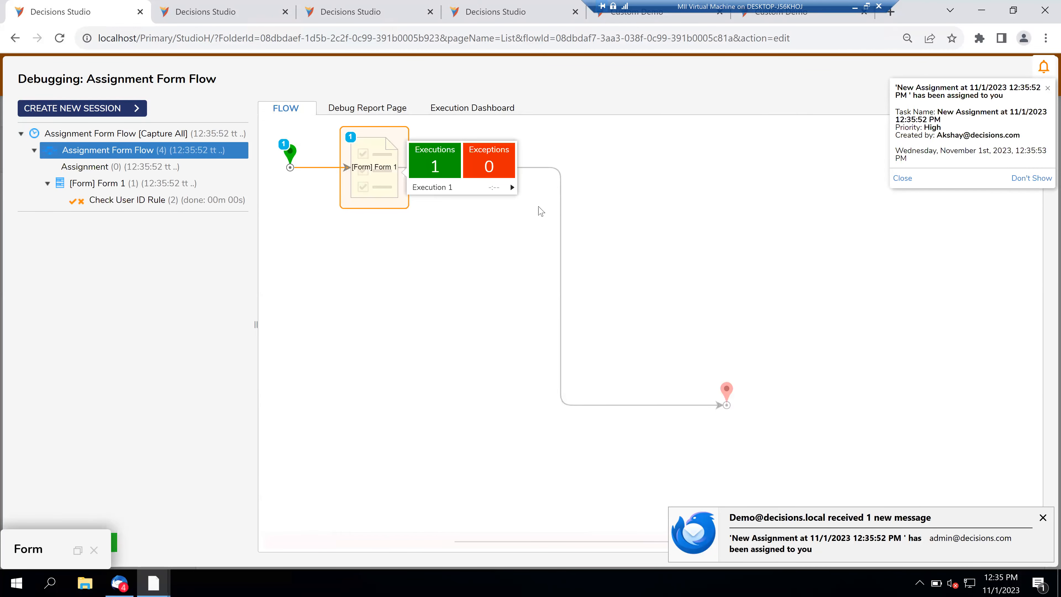
{"action": "left_click", "coordinate": [511, 185]}
{"action": "left_click", "coordinate": [560, 196]}
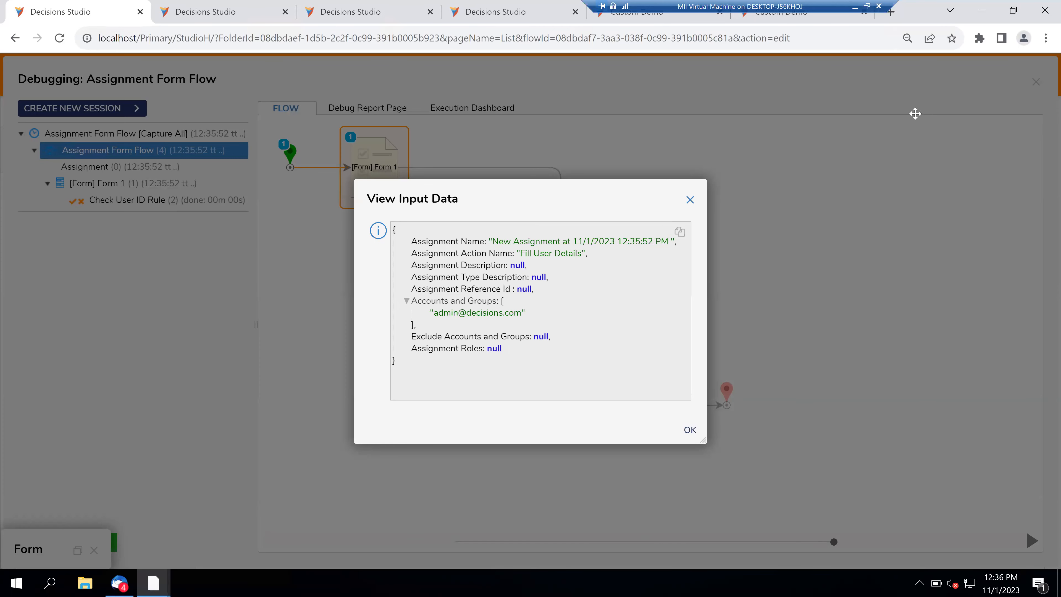
{"action": "left_click", "coordinate": [1038, 83]}
{"action": "left_click", "coordinate": [1038, 83]}
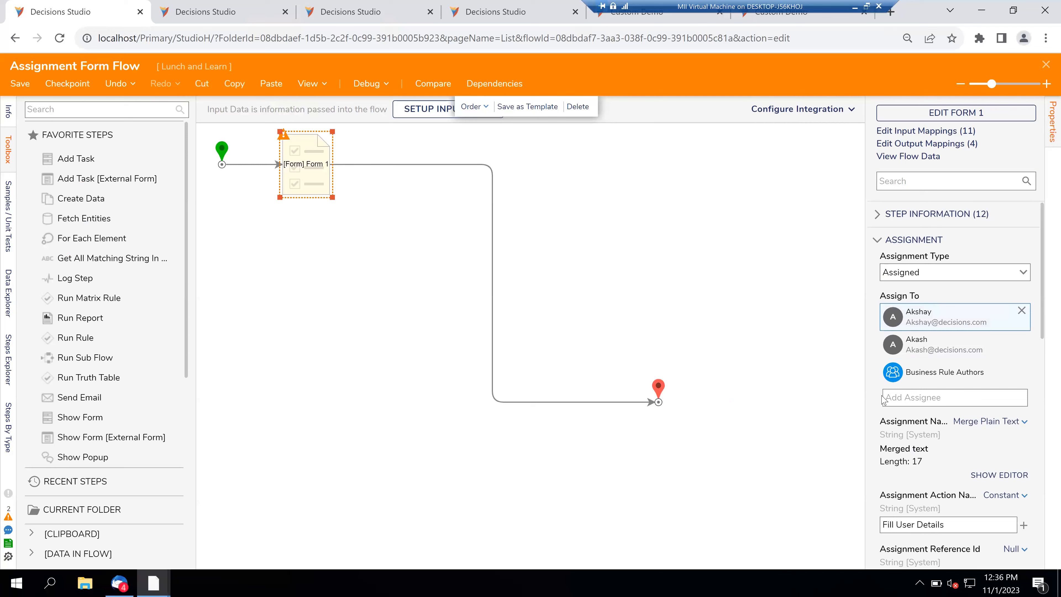
- Scroll Assignment Setup down to Assignment Data, then view the Inbox on the second tab
{"action": "scroll", "coordinate": [879, 408], "scroll_direction": "down", "scroll_amount": 1}
{"action": "scroll", "coordinate": [878, 409], "scroll_direction": "down", "scroll_amount": 3}
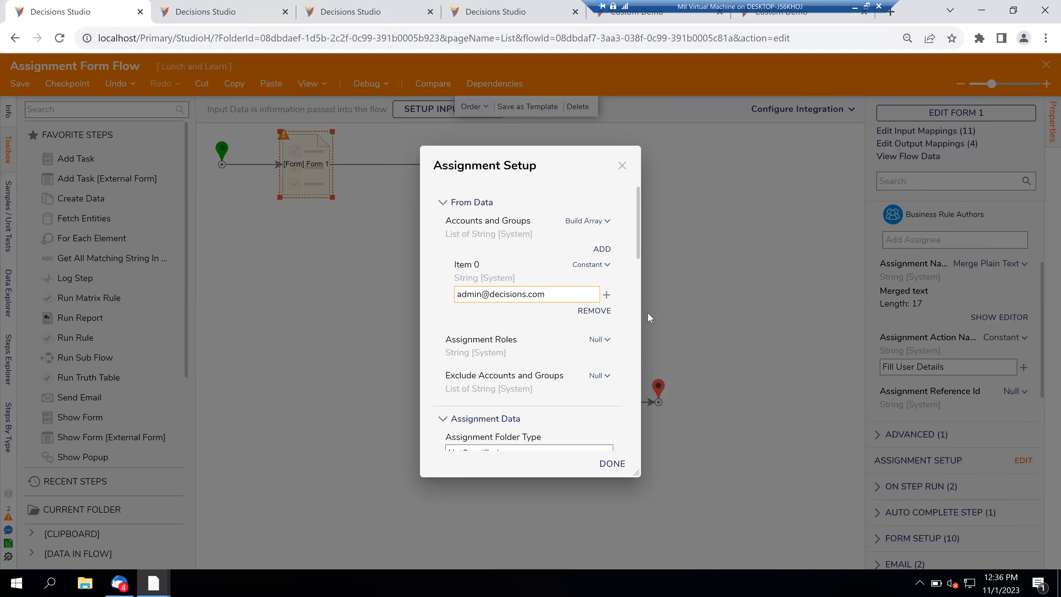
{"action": "scroll", "coordinate": [626, 341], "scroll_direction": "down", "scroll_amount": 5}
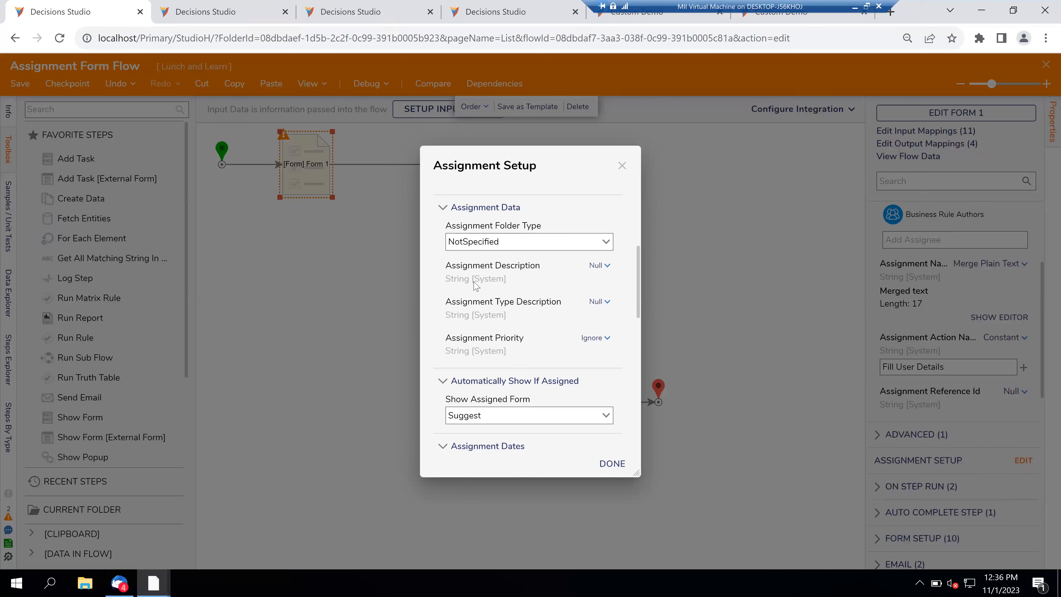
{"action": "left_click", "coordinate": [175, 5]}
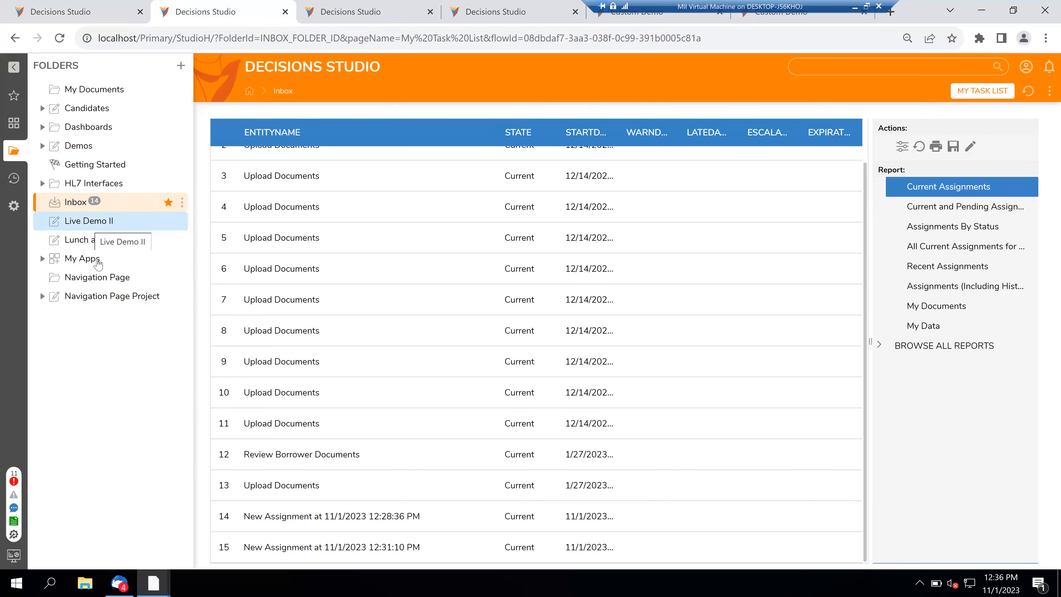
- In Lunch and Learn's Report 1, replace the Account data source with Assignment Data Source
{"action": "left_click", "coordinate": [95, 245]}
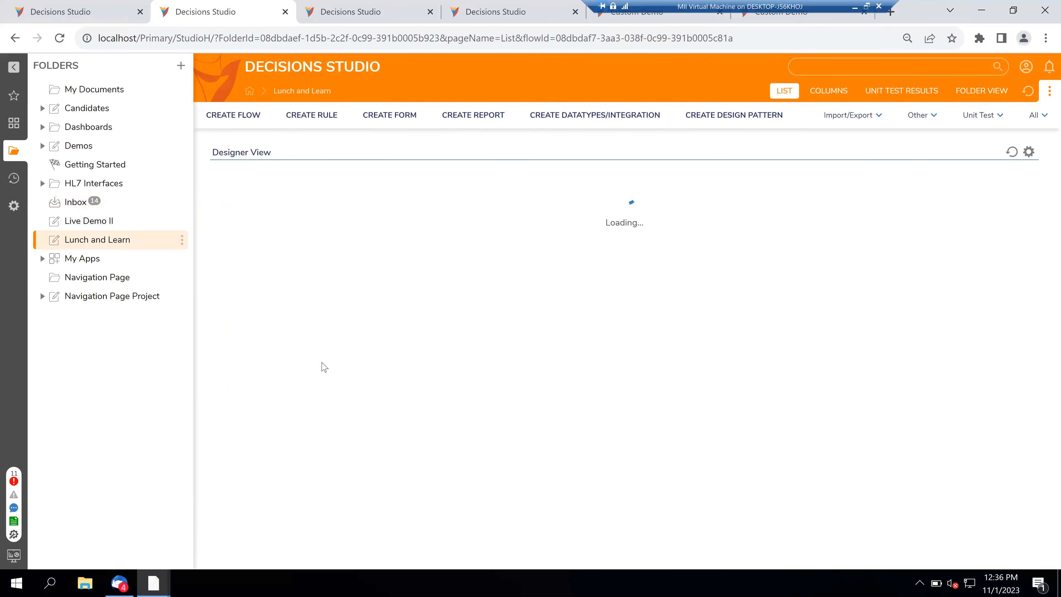
{"action": "scroll", "coordinate": [324, 367], "scroll_direction": "down", "scroll_amount": 1}
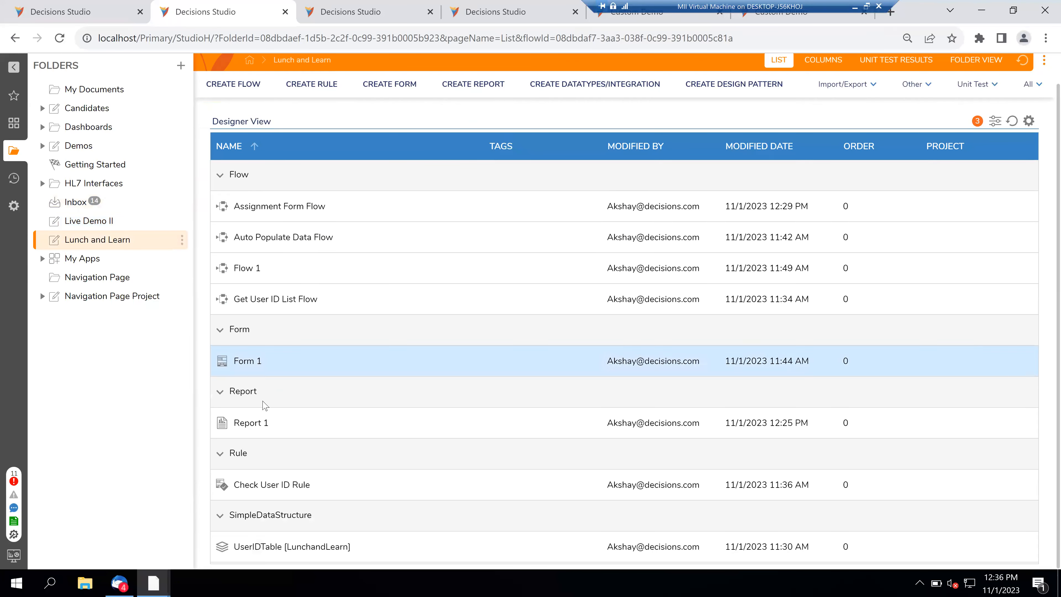
{"action": "left_click", "coordinate": [251, 423]}
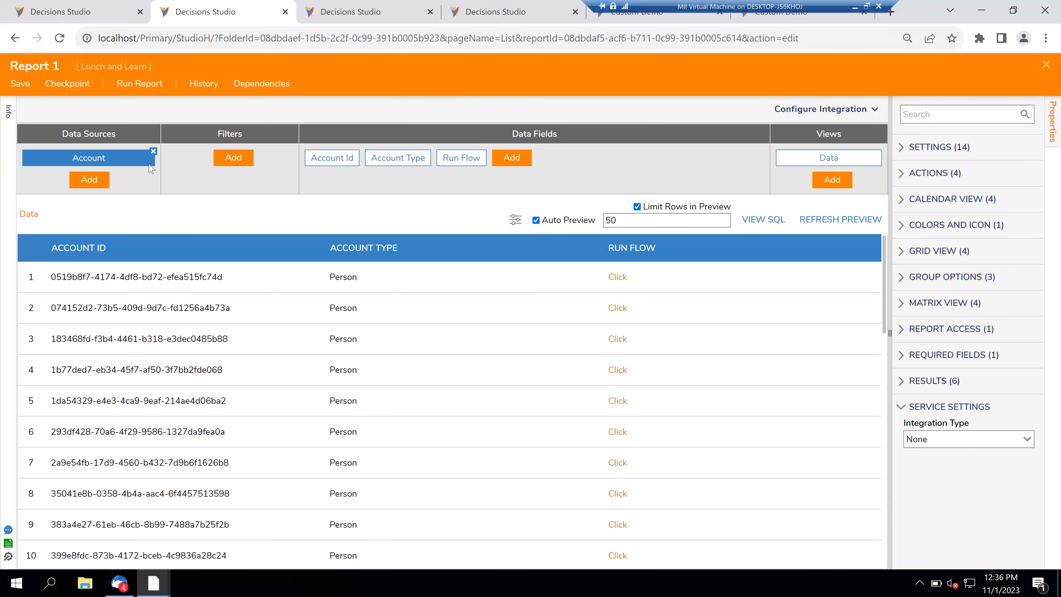
{"action": "left_click", "coordinate": [154, 152]}
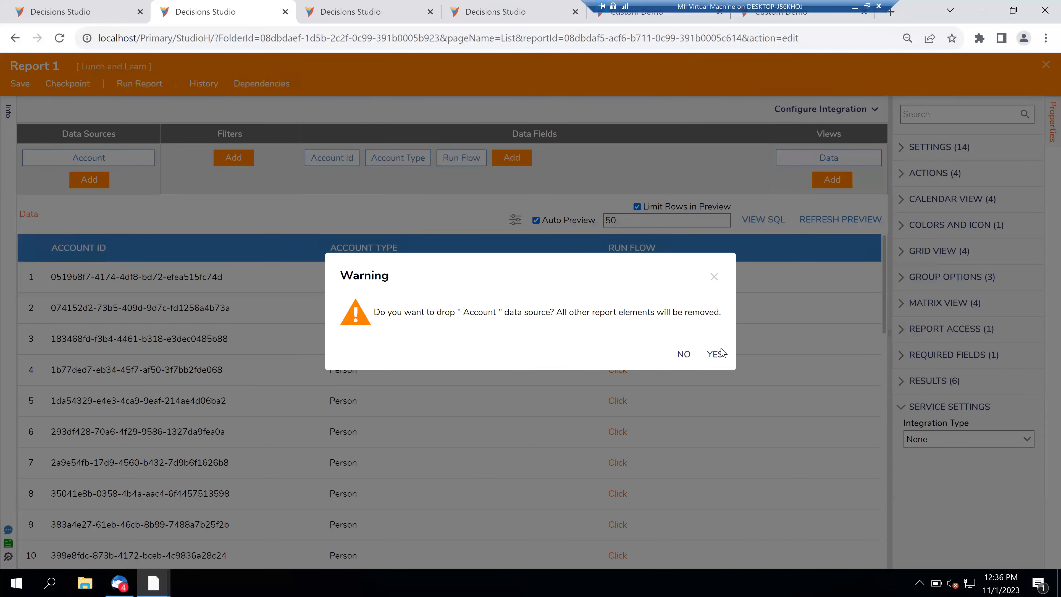
{"action": "key", "text": "Return"}
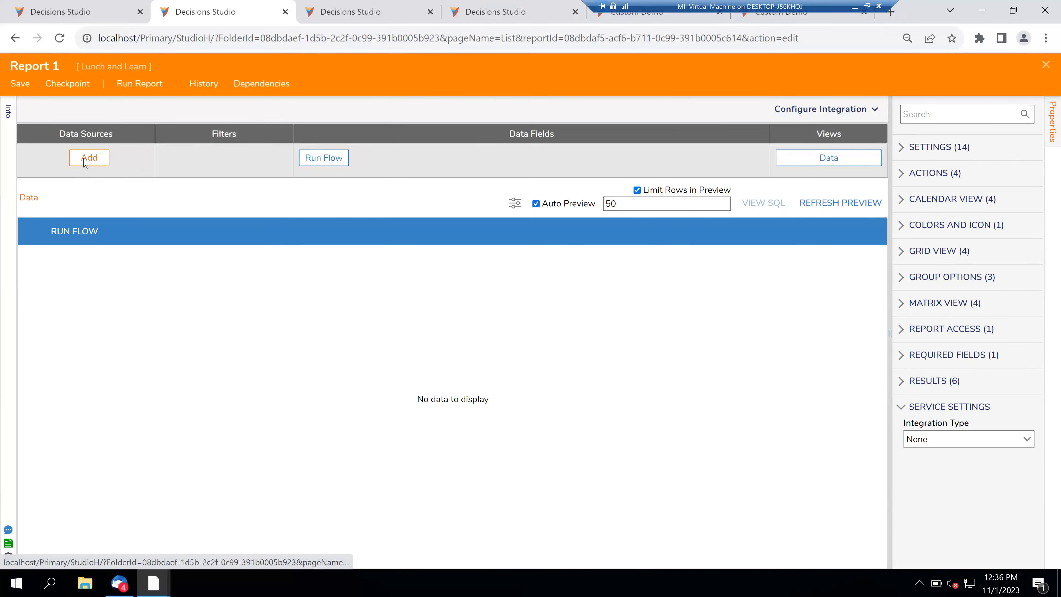
{"action": "left_click", "coordinate": [85, 161]}
{"action": "type", "text": "assignment"}
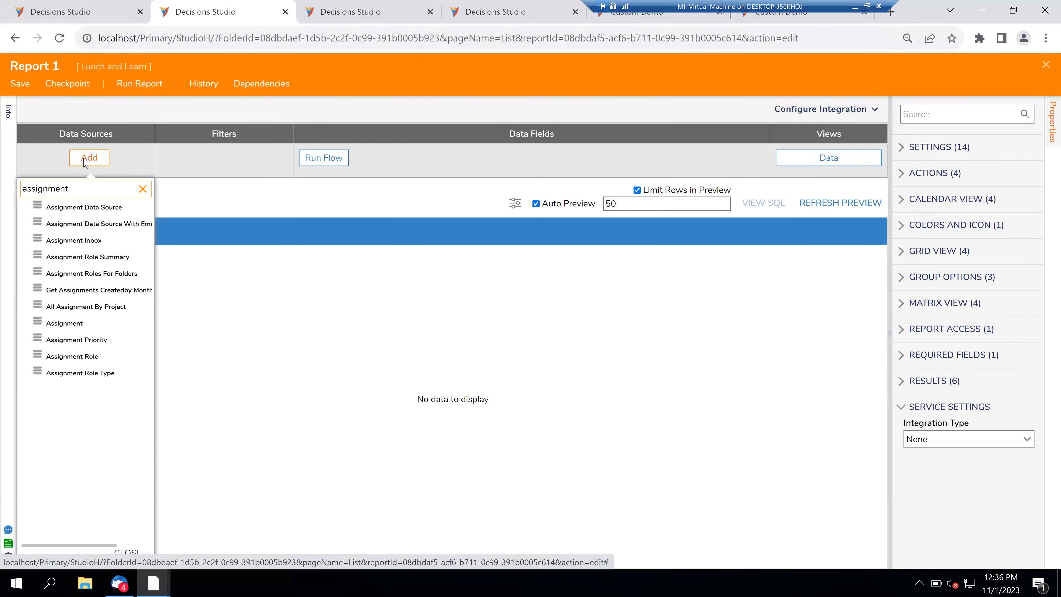
{"action": "left_click", "coordinate": [83, 207]}
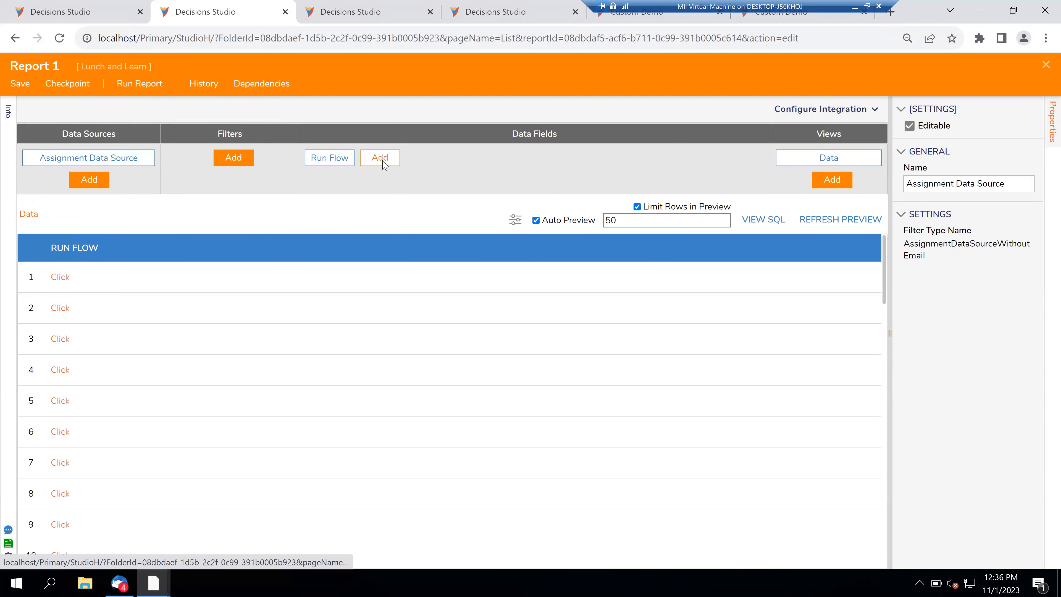
- Browse the report's Data Fields list, then return to the Assignment Form Flow tab
{"action": "left_click", "coordinate": [383, 163]}
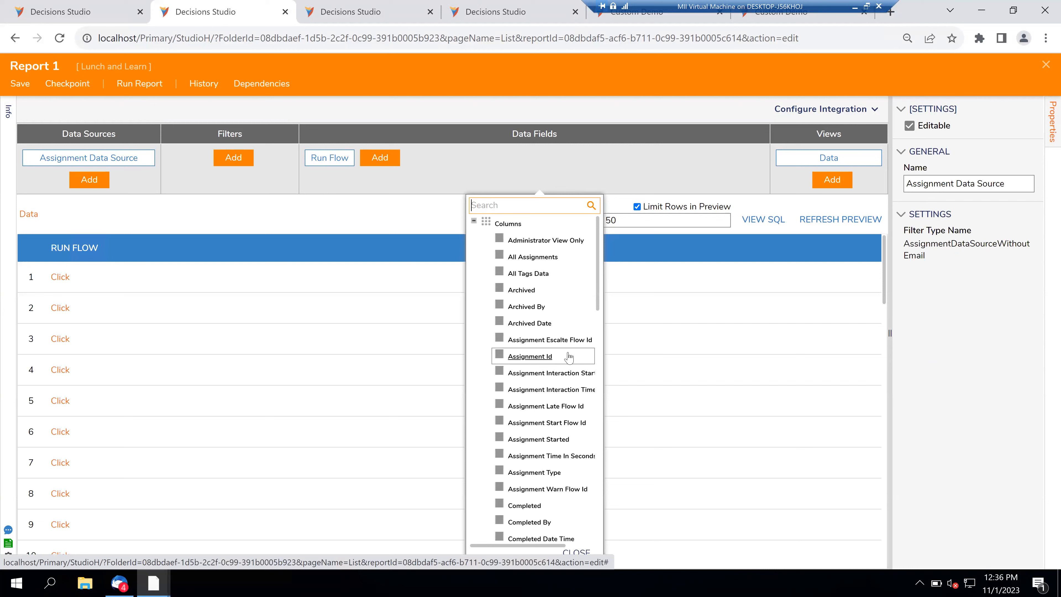
{"action": "scroll", "coordinate": [564, 366], "scroll_direction": "down", "scroll_amount": 3}
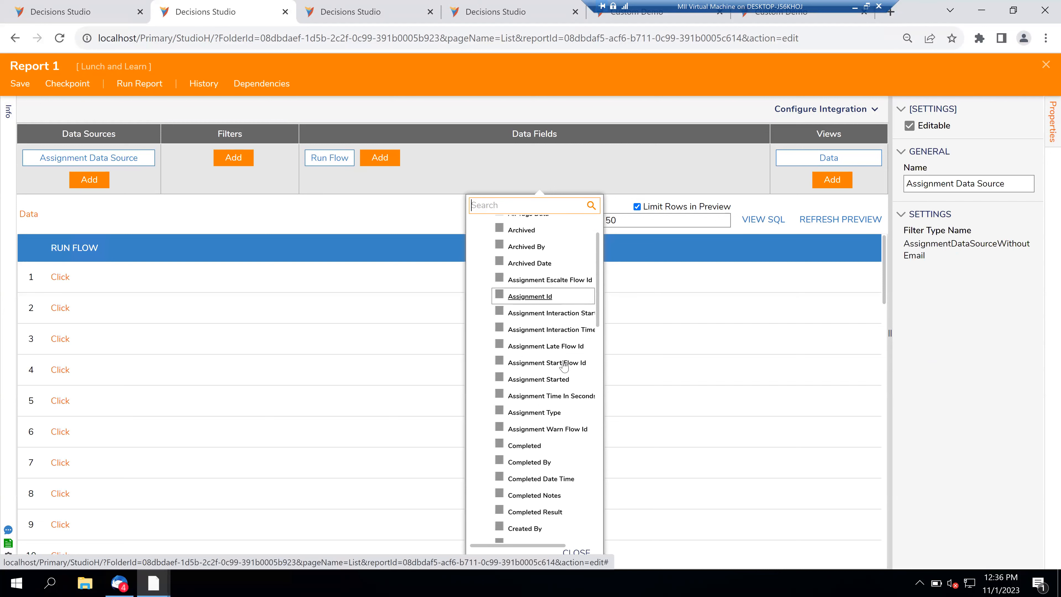
{"action": "scroll", "coordinate": [564, 366], "scroll_direction": "down", "scroll_amount": 2}
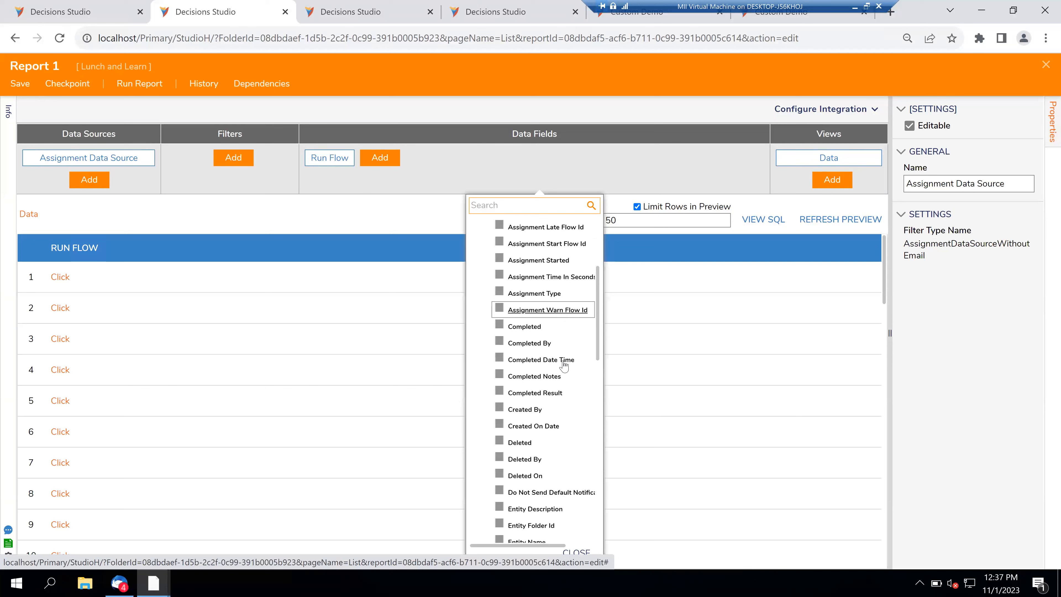
{"action": "scroll", "coordinate": [564, 366], "scroll_direction": "down", "scroll_amount": 5}
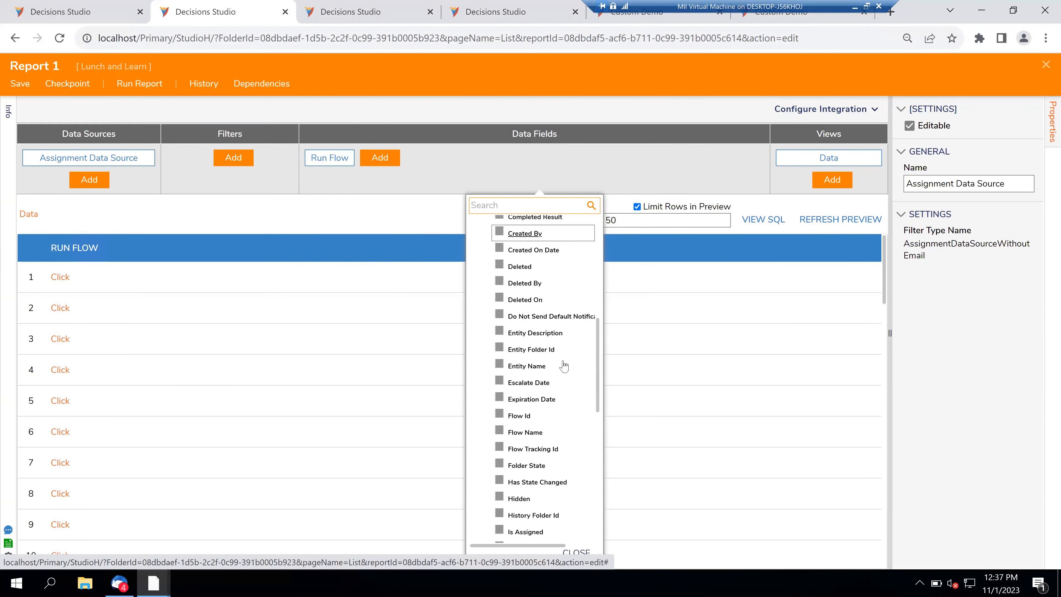
{"action": "scroll", "coordinate": [564, 366], "scroll_direction": "up", "scroll_amount": 7}
{"action": "scroll", "coordinate": [564, 366], "scroll_direction": "up", "scroll_amount": 4}
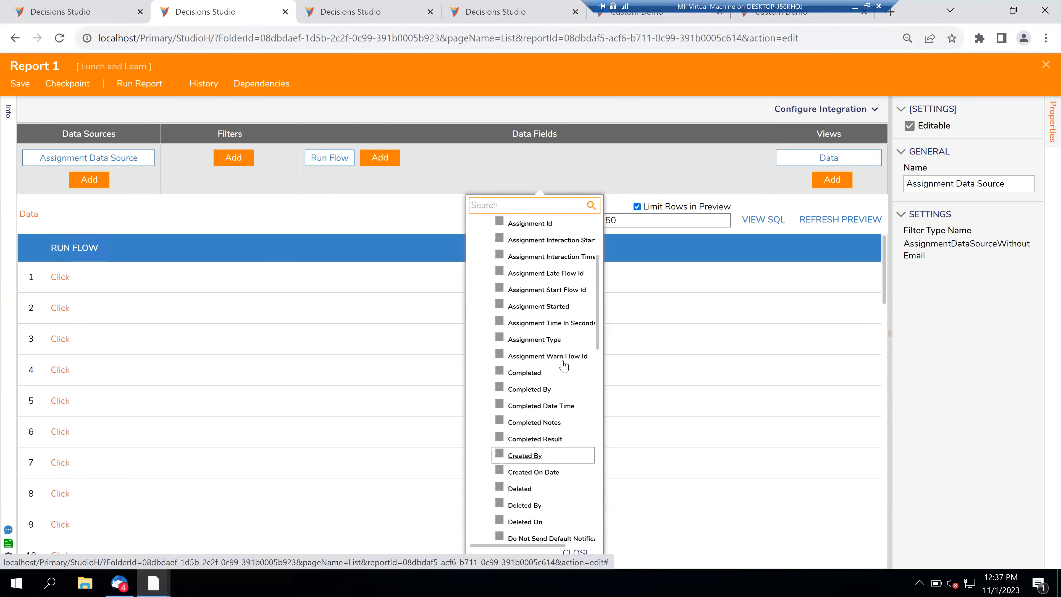
{"action": "scroll", "coordinate": [556, 366], "scroll_direction": "down", "scroll_amount": 2}
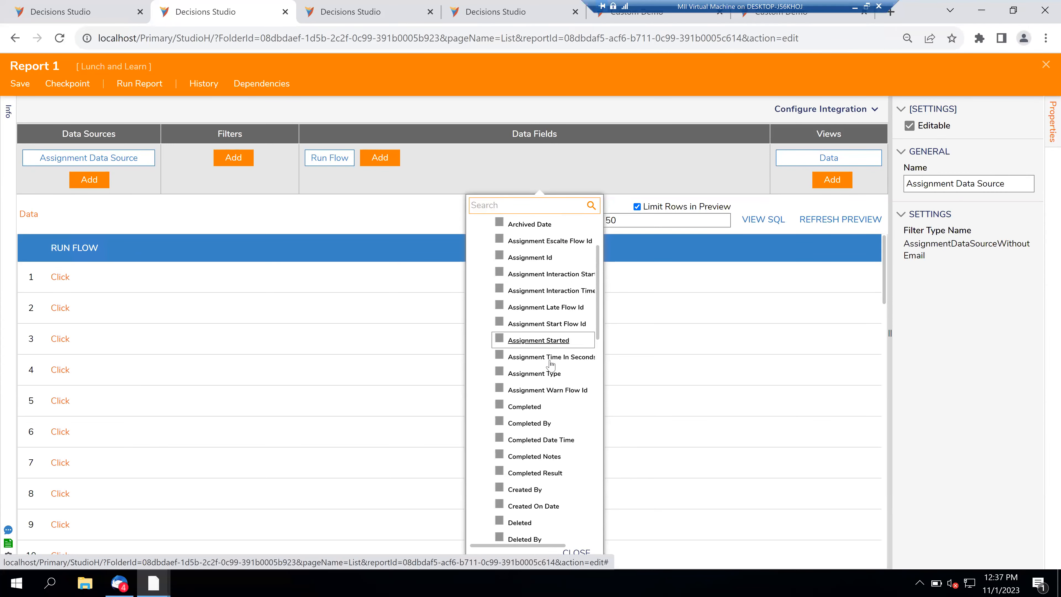
{"action": "left_click", "coordinate": [110, 13]}
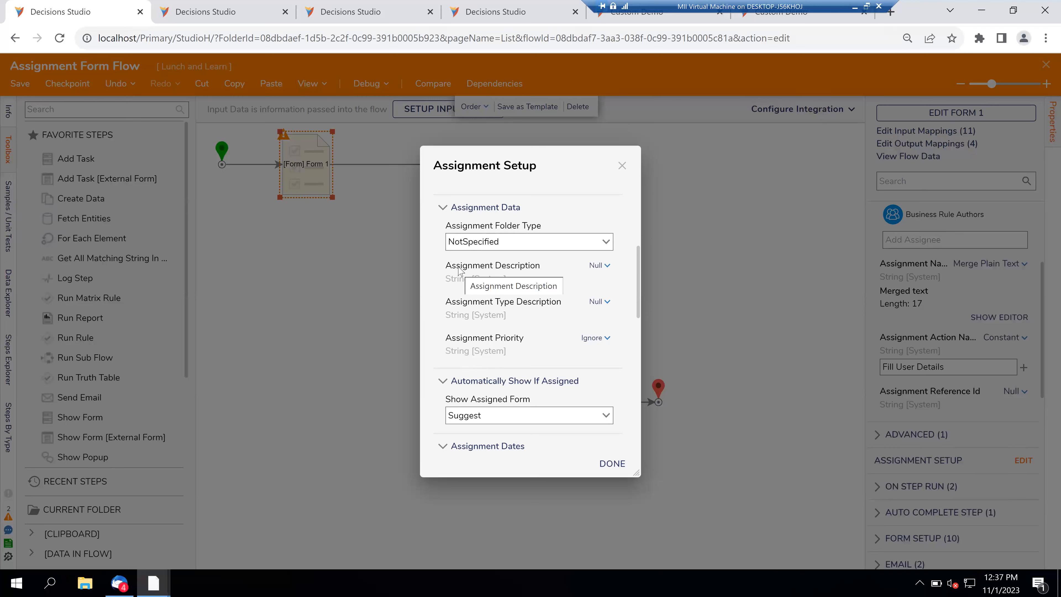
- Check Specify Escalate Date in Form 1's Assignment Setup
{"action": "scroll", "coordinate": [433, 309], "scroll_direction": "down", "scroll_amount": 2}
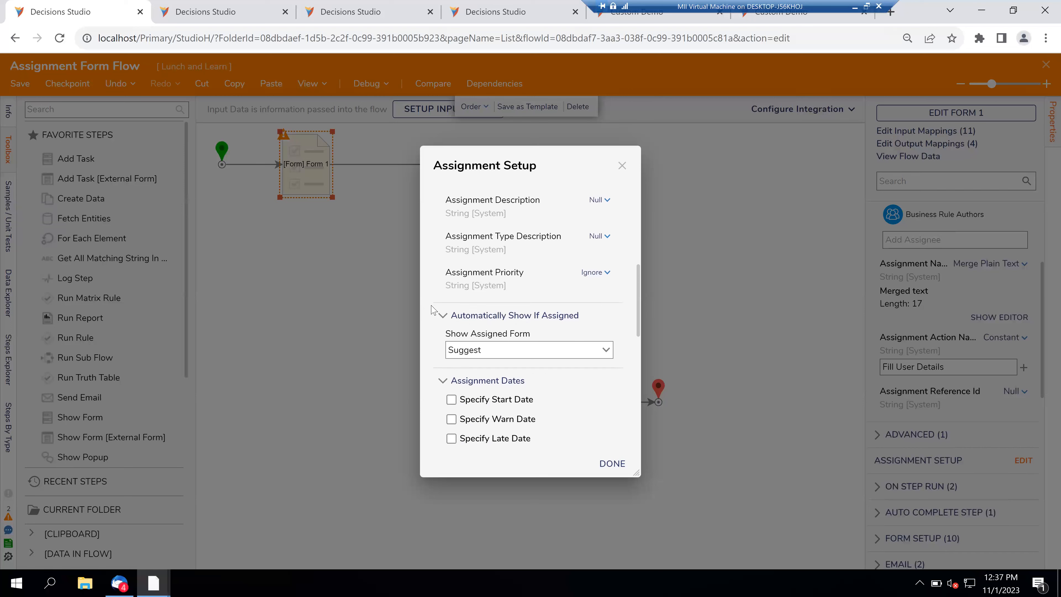
{"action": "scroll", "coordinate": [433, 309], "scroll_direction": "down", "scroll_amount": 1}
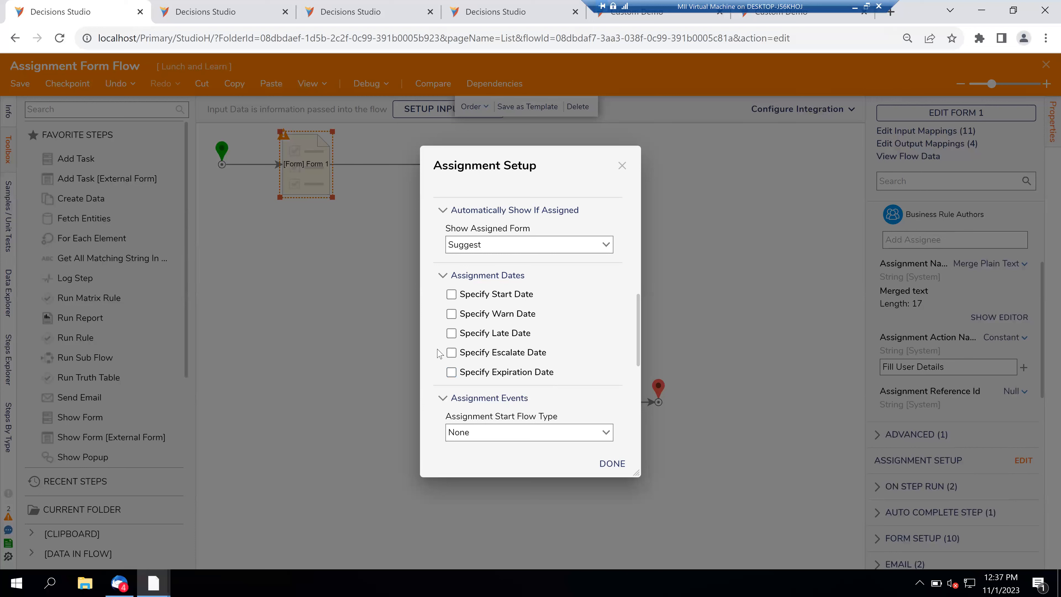
{"action": "left_click", "coordinate": [451, 353]}
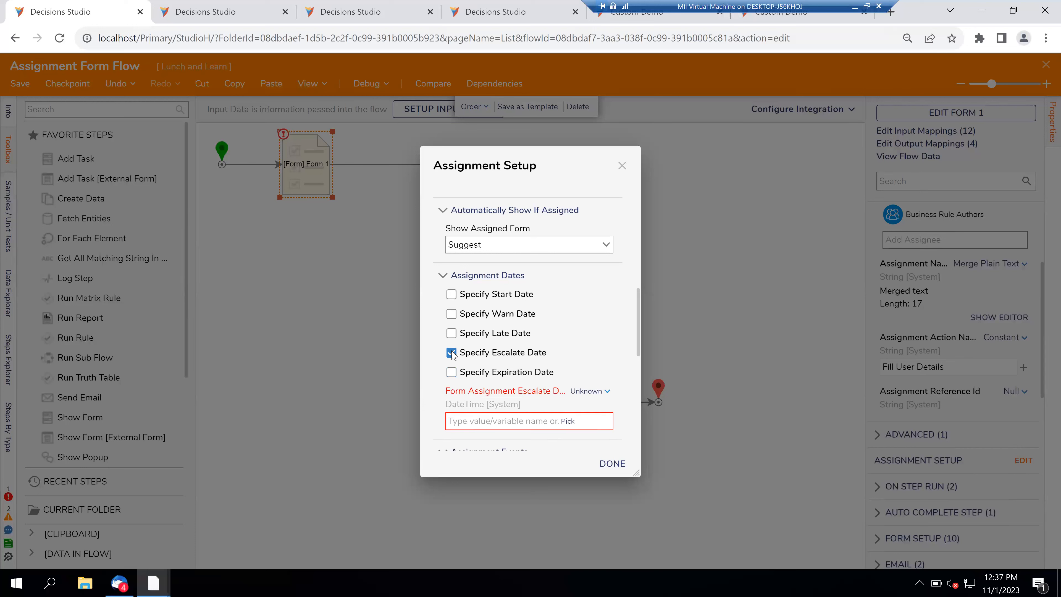
{"action": "scroll", "coordinate": [451, 352], "scroll_direction": "down", "scroll_amount": 1}
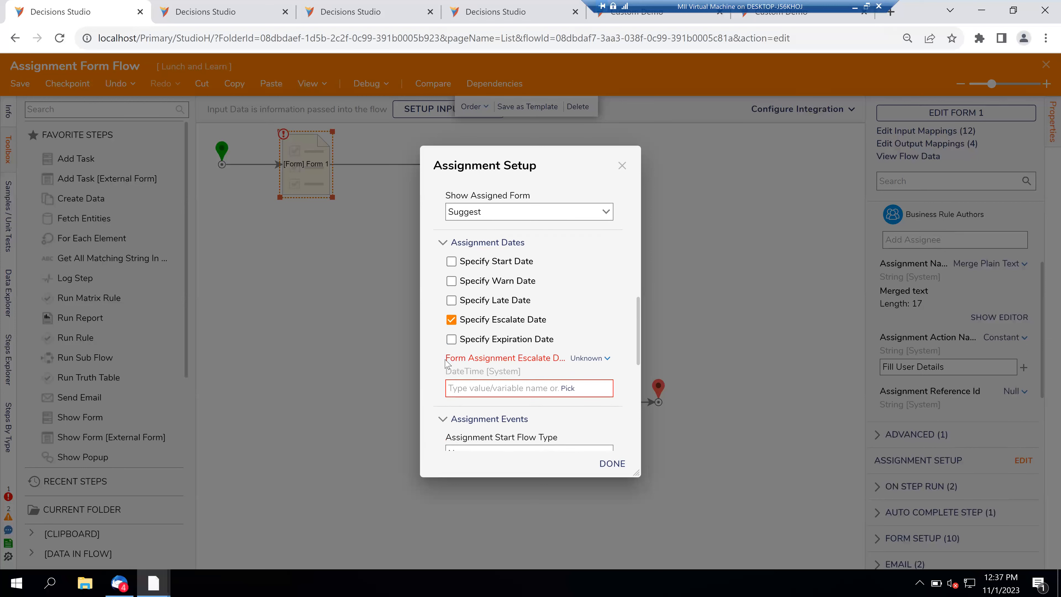
{"action": "scroll", "coordinate": [447, 363], "scroll_direction": "down", "scroll_amount": 6}
{"action": "scroll", "coordinate": [447, 364], "scroll_direction": "up", "scroll_amount": 1}
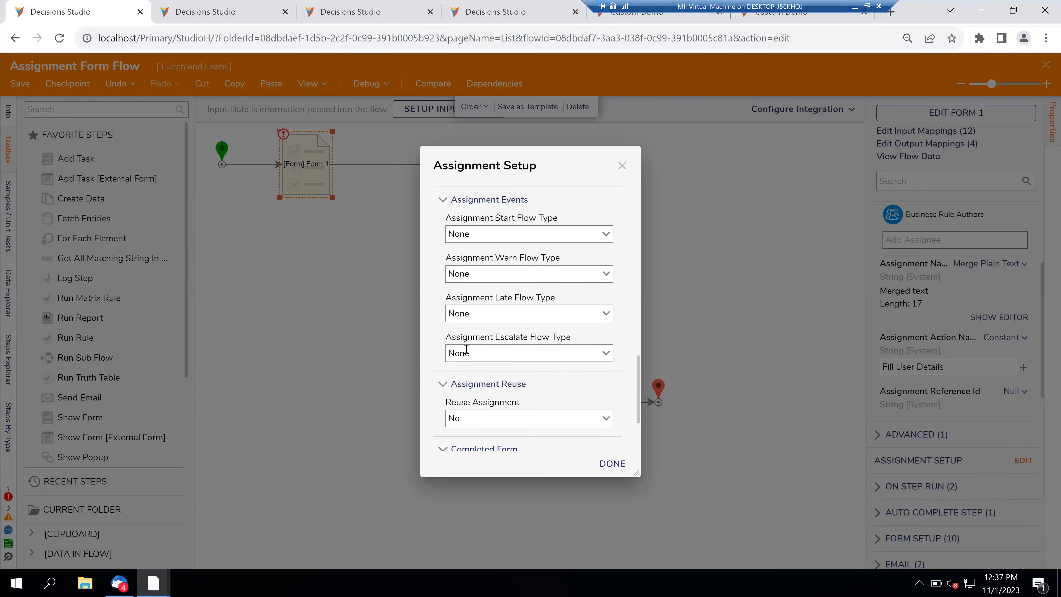
{"action": "scroll", "coordinate": [466, 350], "scroll_direction": "up", "scroll_amount": 5}
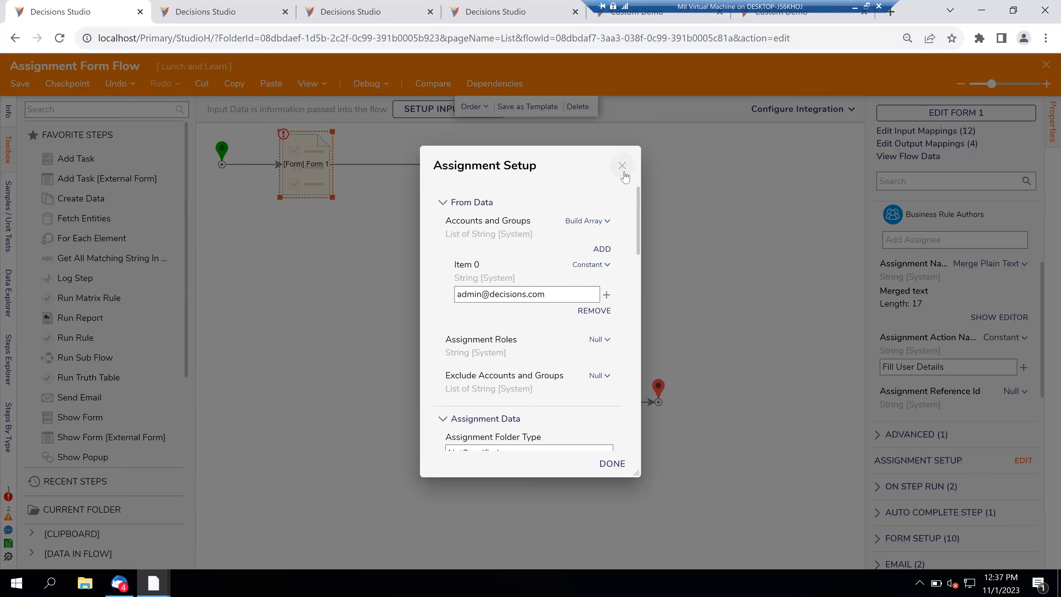
- Set Assignment Roles to an empty Constant, then duplicate the first Decisions Studio tab
{"action": "left_click", "coordinate": [600, 343]}
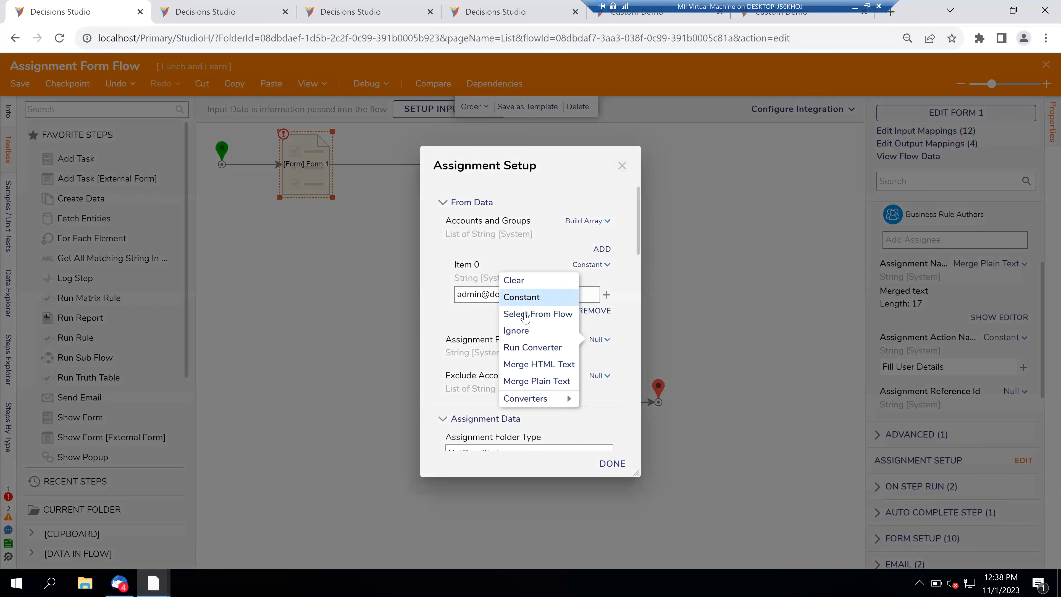
{"action": "left_click", "coordinate": [521, 297]}
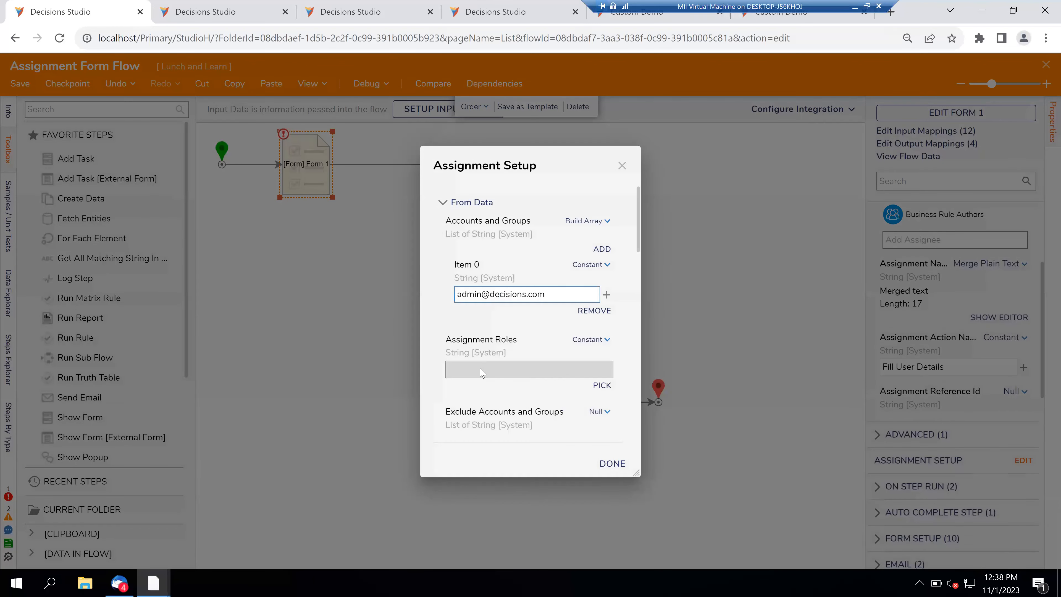
{"action": "left_click", "coordinate": [602, 385]}
{"action": "left_click", "coordinate": [439, 221]}
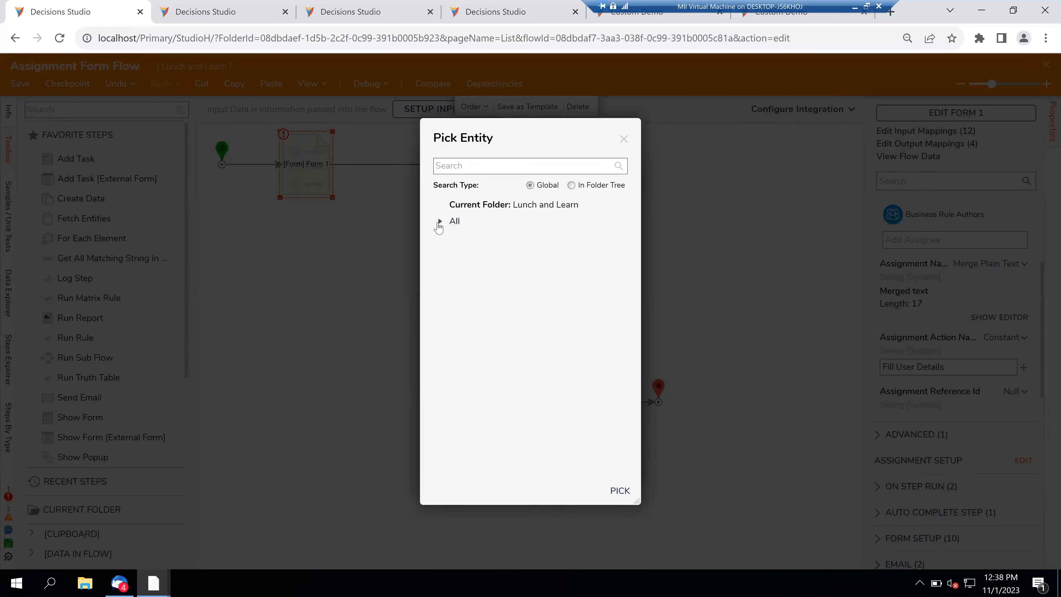
{"action": "left_click", "coordinate": [624, 139]}
{"action": "right_click", "coordinate": [63, 5]}
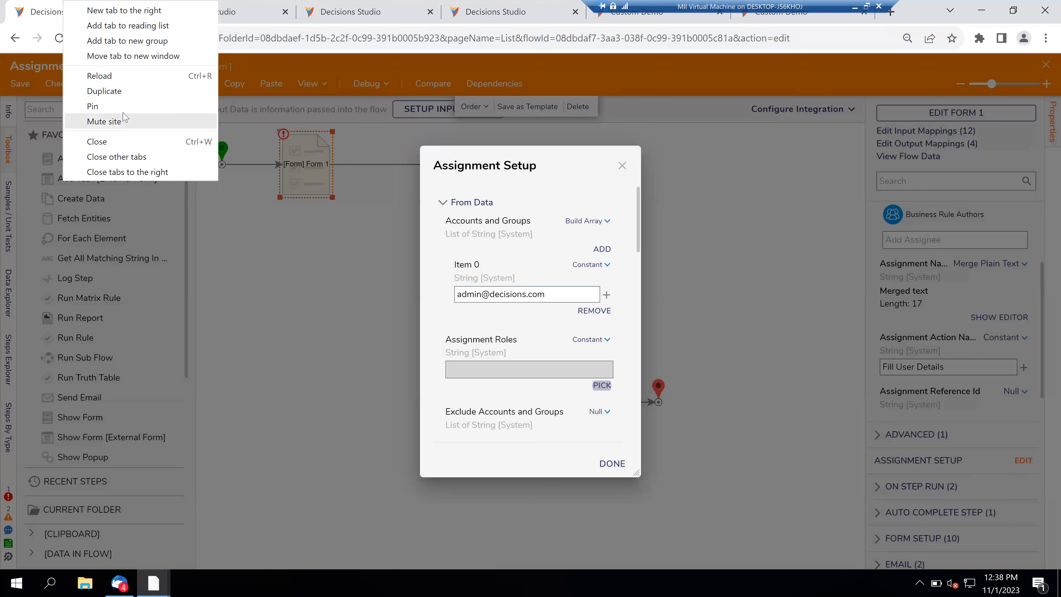
{"action": "left_click", "coordinate": [114, 96]}
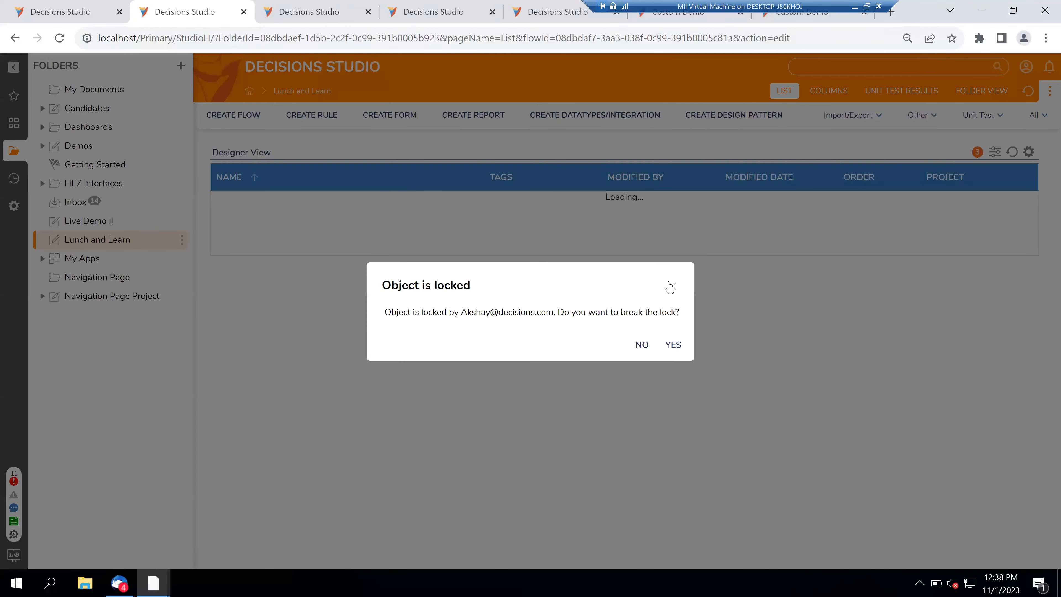
- Dismiss the Object is locked prompt and open System > Security > Accounts
{"action": "left_click", "coordinate": [673, 287]}
{"action": "left_click", "coordinate": [15, 207]}
{"action": "left_click", "coordinate": [44, 209]}
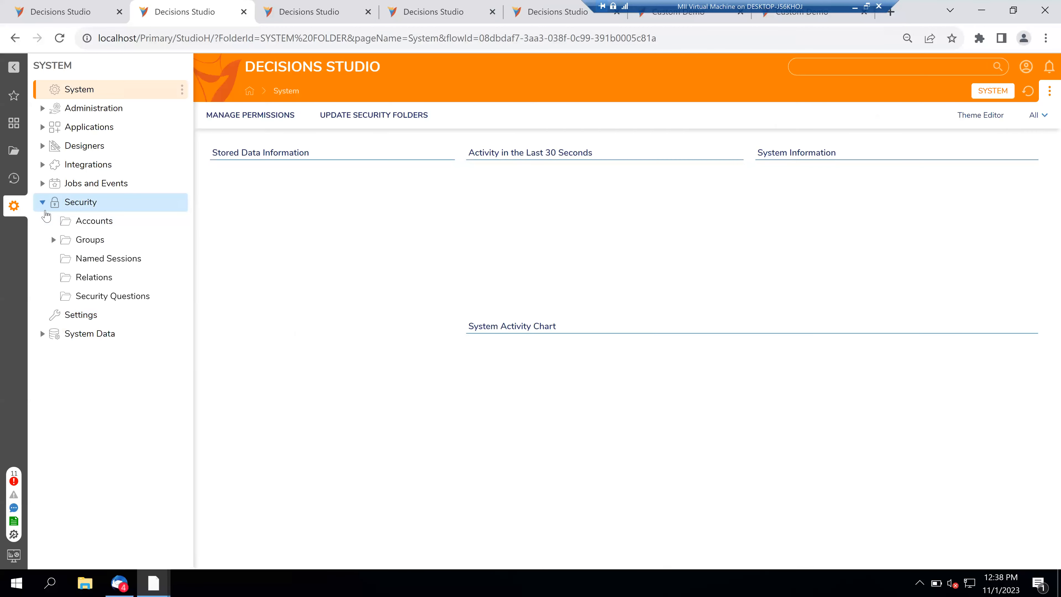
{"action": "left_click", "coordinate": [90, 242]}
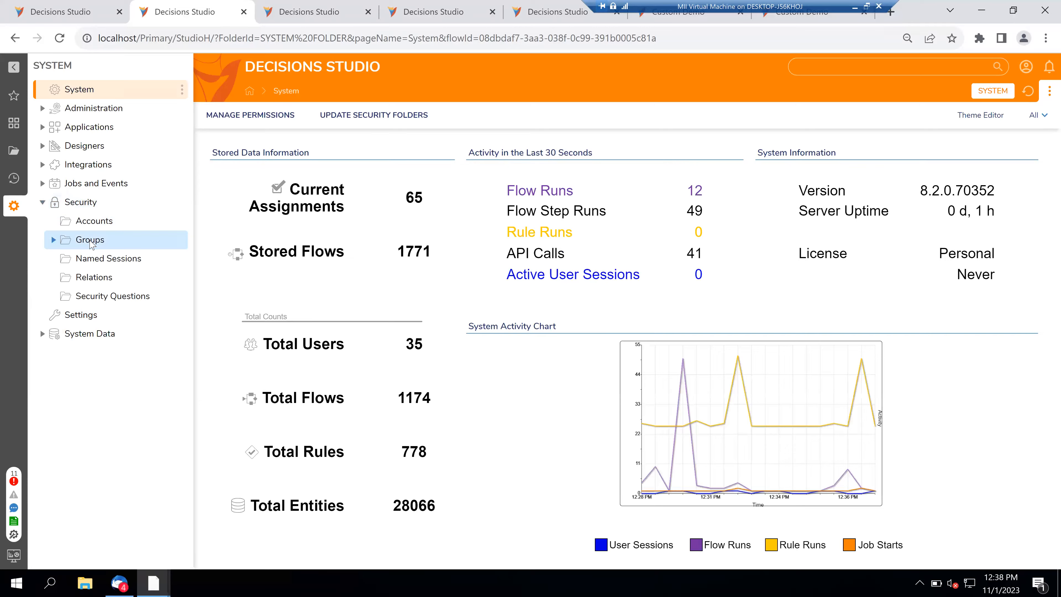
{"action": "left_click", "coordinate": [90, 241]}
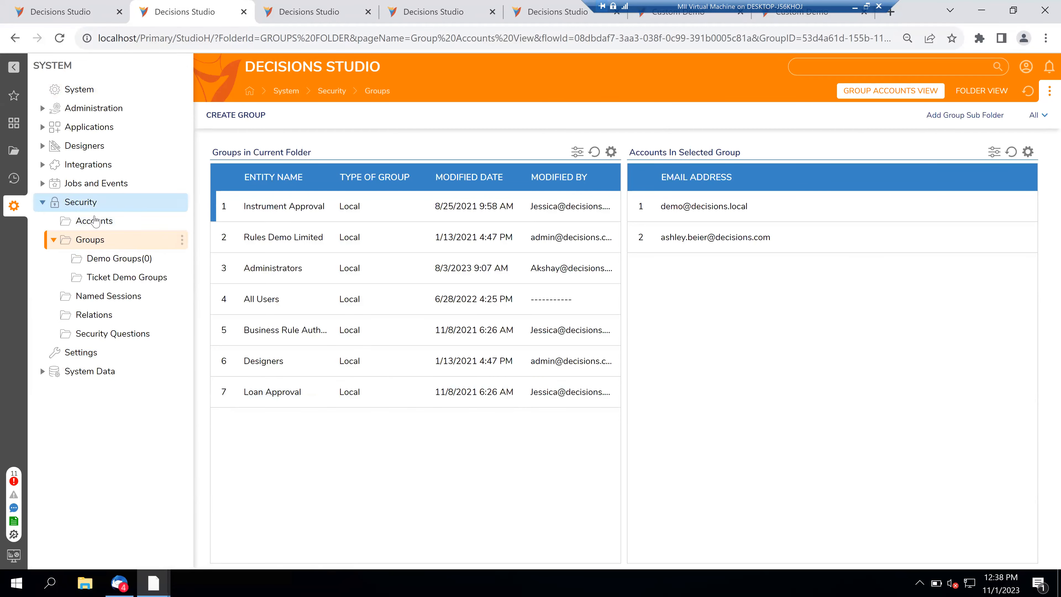
{"action": "left_click", "coordinate": [92, 226]}
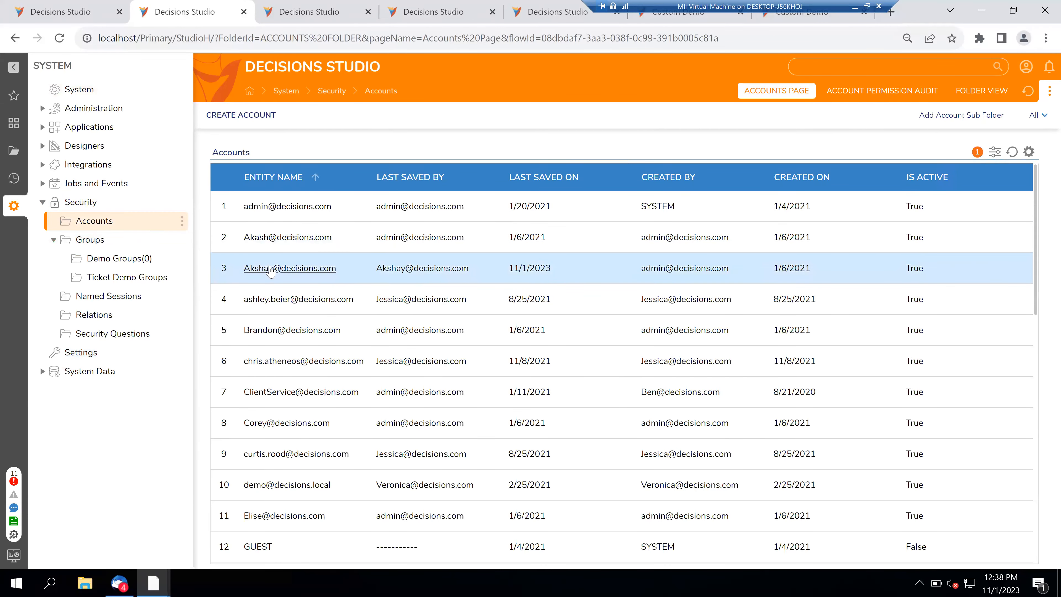
- Open Edit Account for a user account from its context menu
{"action": "right_click", "coordinate": [271, 270]}
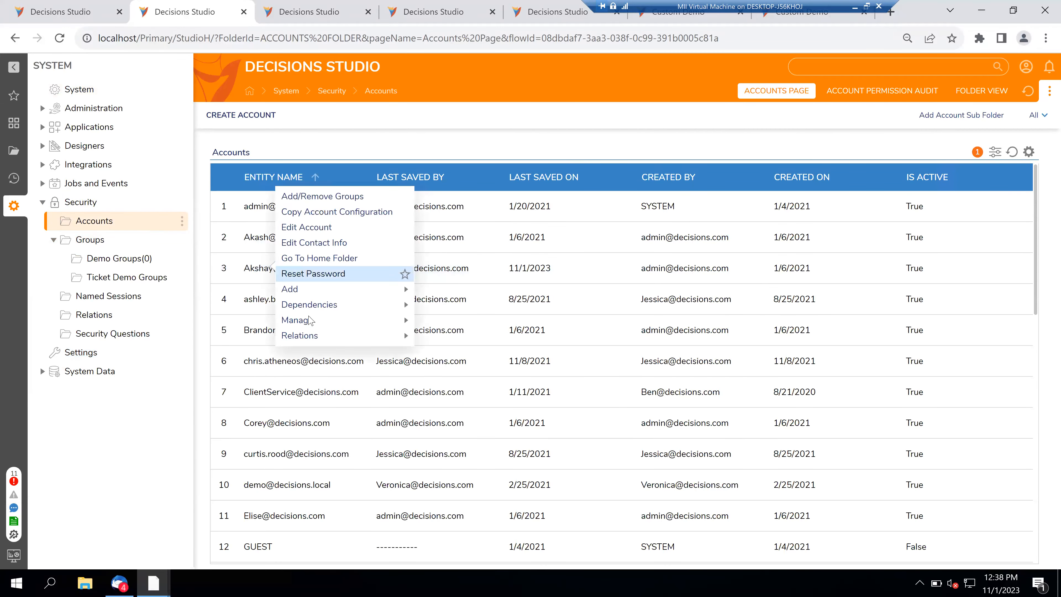
{"action": "mouse_move", "coordinate": [309, 320]}
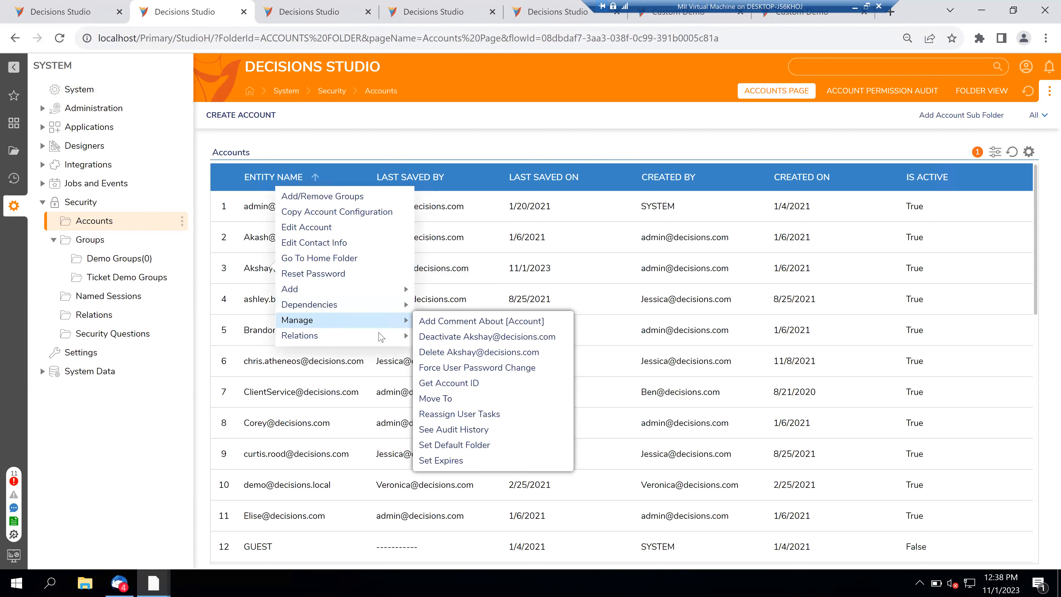
{"action": "mouse_move", "coordinate": [382, 337]}
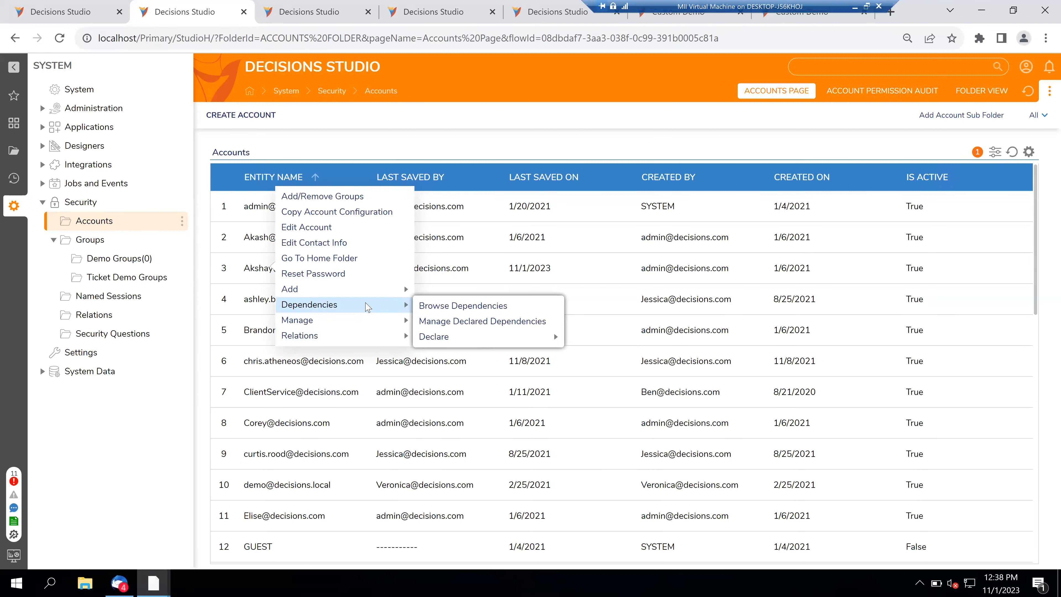
{"action": "mouse_move", "coordinate": [361, 292]}
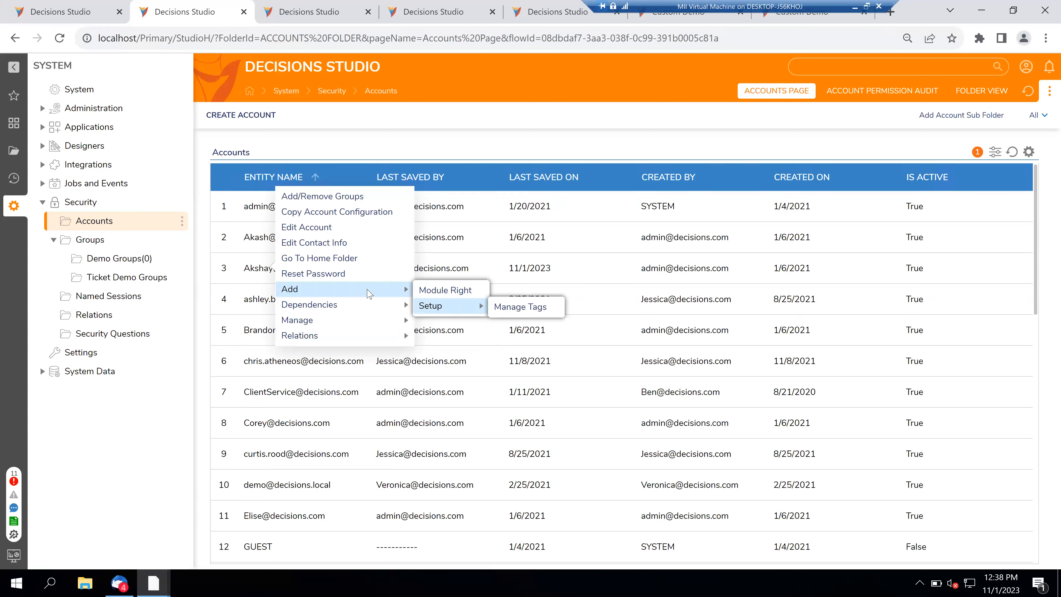
{"action": "left_click", "coordinate": [316, 229]}
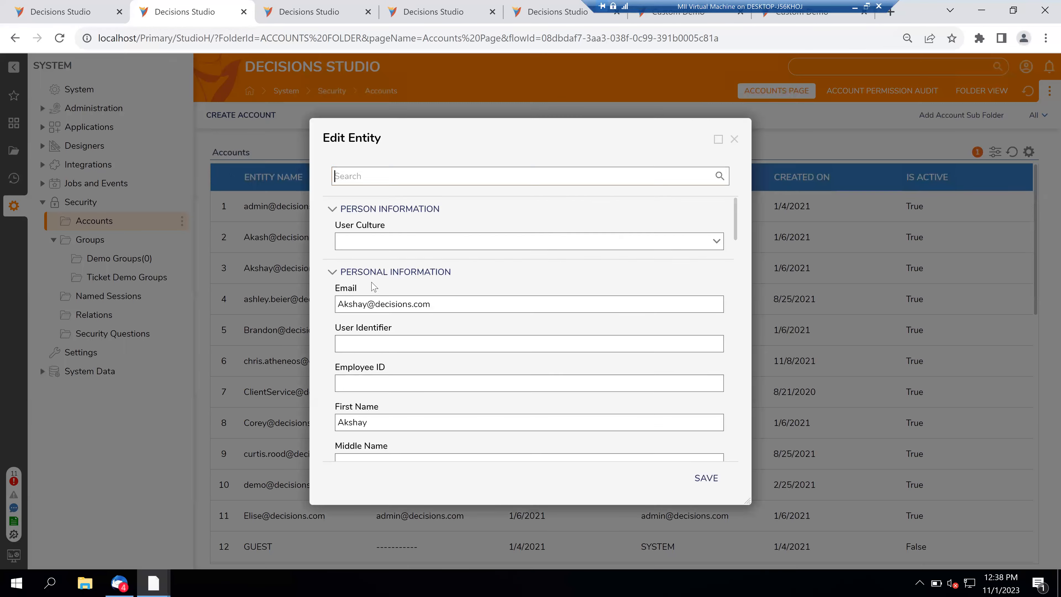
- Scroll the Edit Entity form, search it for 'role', then clear the search and close it
{"action": "scroll", "coordinate": [386, 352], "scroll_direction": "down", "scroll_amount": 10}
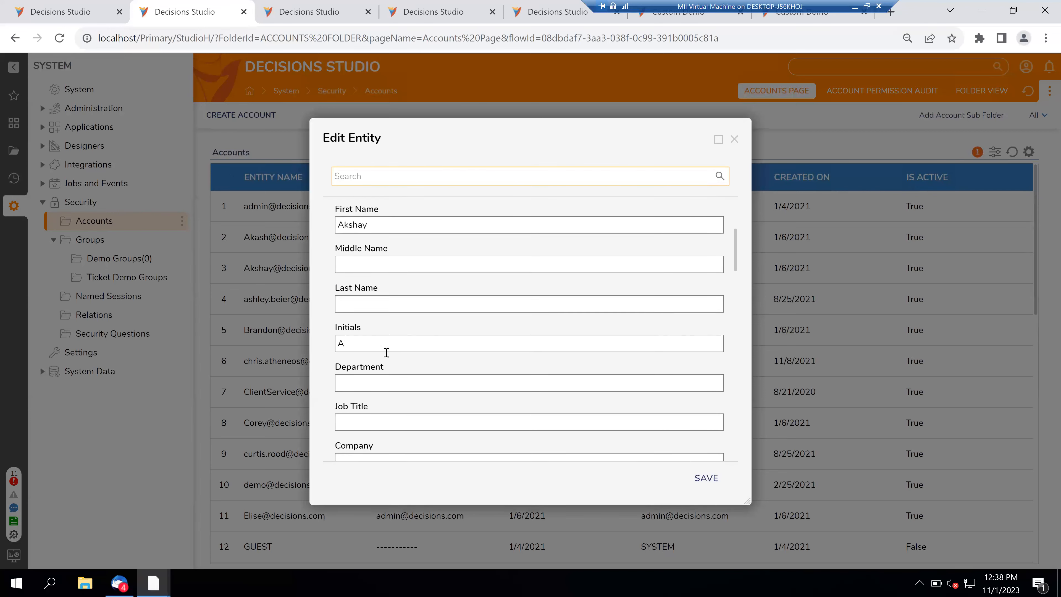
{"action": "scroll", "coordinate": [387, 353], "scroll_direction": "down", "scroll_amount": 7}
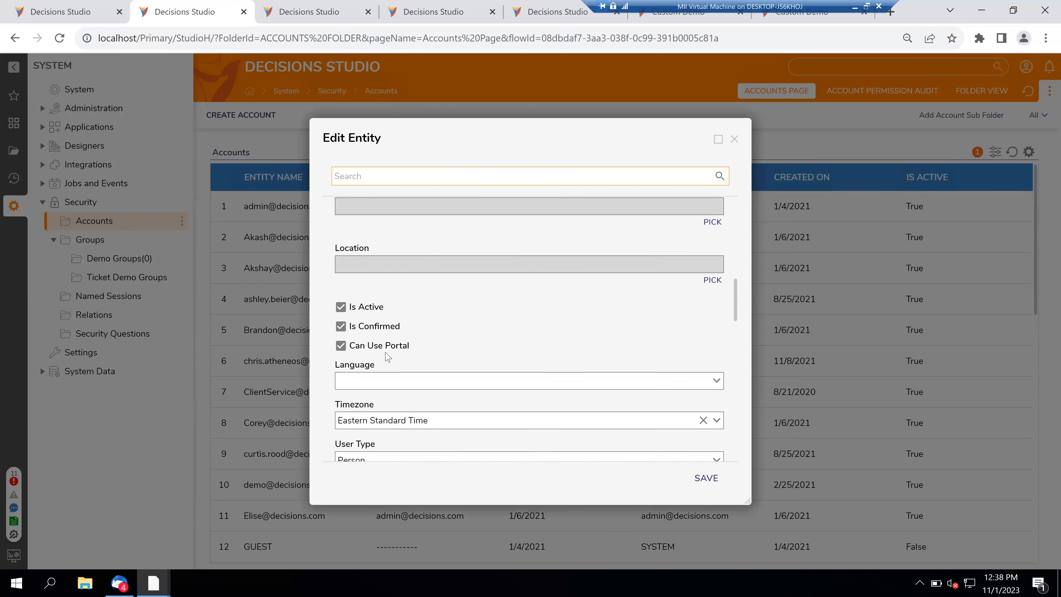
{"action": "scroll", "coordinate": [386, 356], "scroll_direction": "down", "scroll_amount": 2}
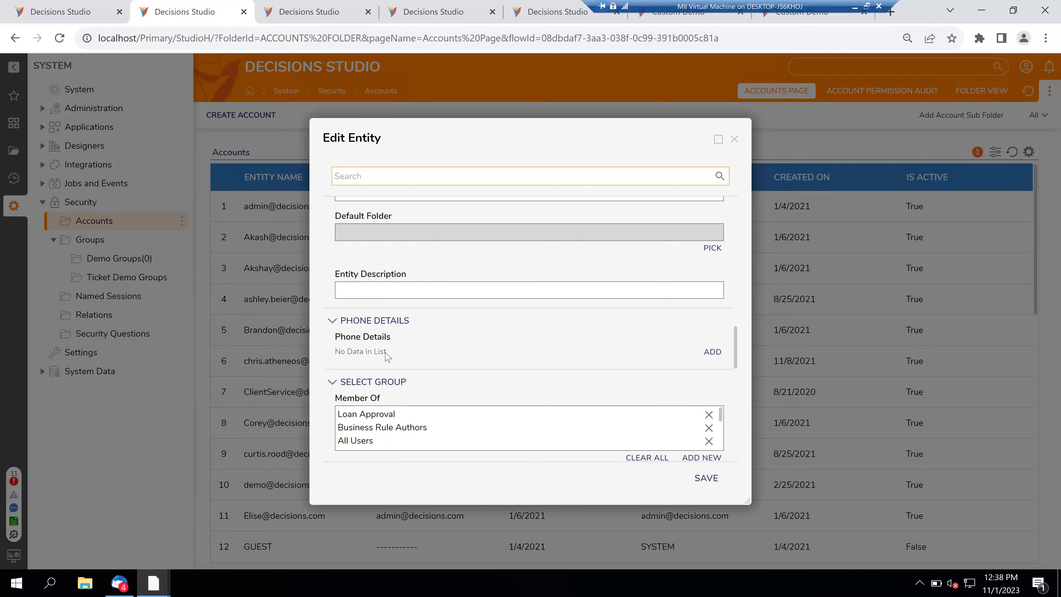
{"action": "scroll", "coordinate": [386, 355], "scroll_direction": "down", "scroll_amount": 10}
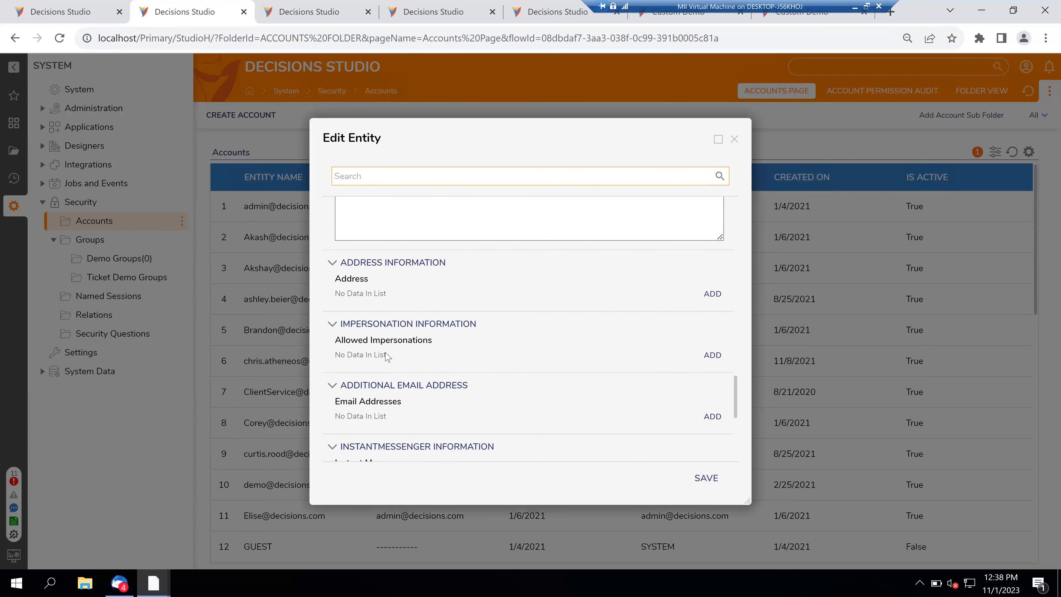
{"action": "scroll", "coordinate": [387, 356], "scroll_direction": "down", "scroll_amount": 1}
{"action": "scroll", "coordinate": [386, 355], "scroll_direction": "down", "scroll_amount": 2}
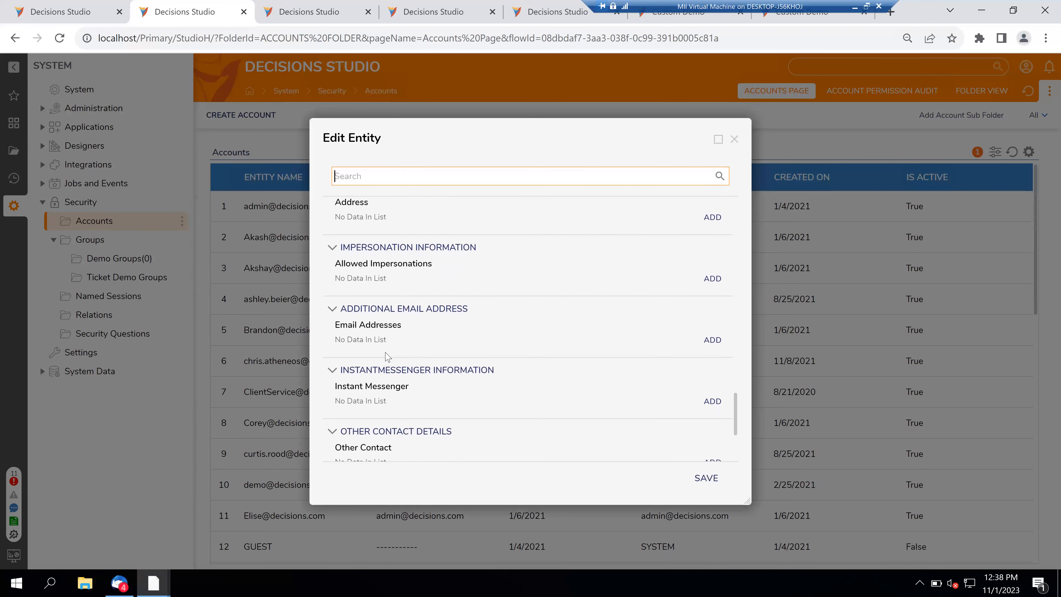
{"action": "scroll", "coordinate": [386, 356], "scroll_direction": "down", "scroll_amount": 4}
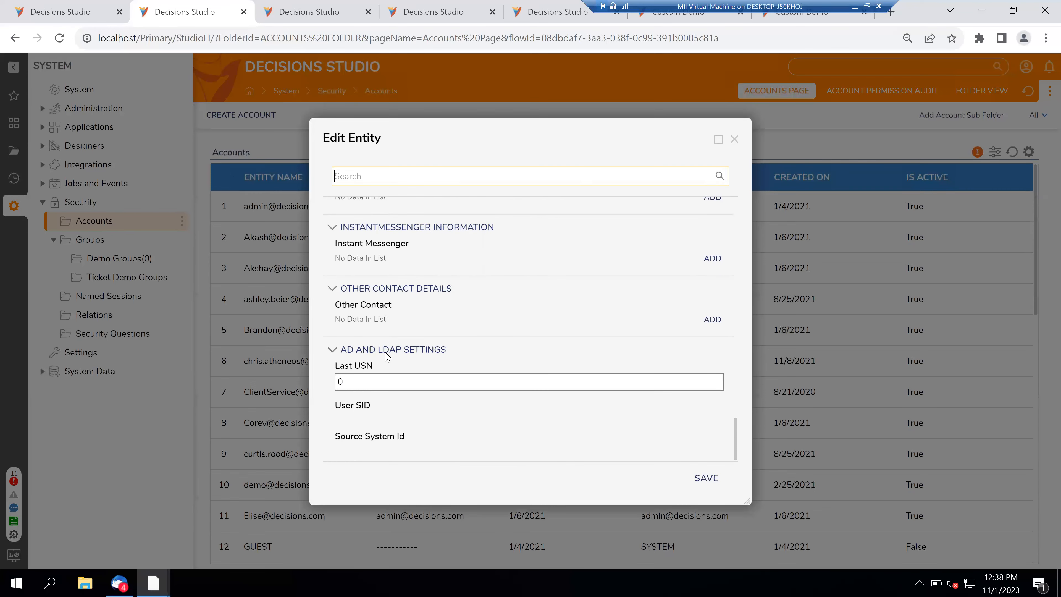
{"action": "scroll", "coordinate": [386, 356], "scroll_direction": "up", "scroll_amount": 6}
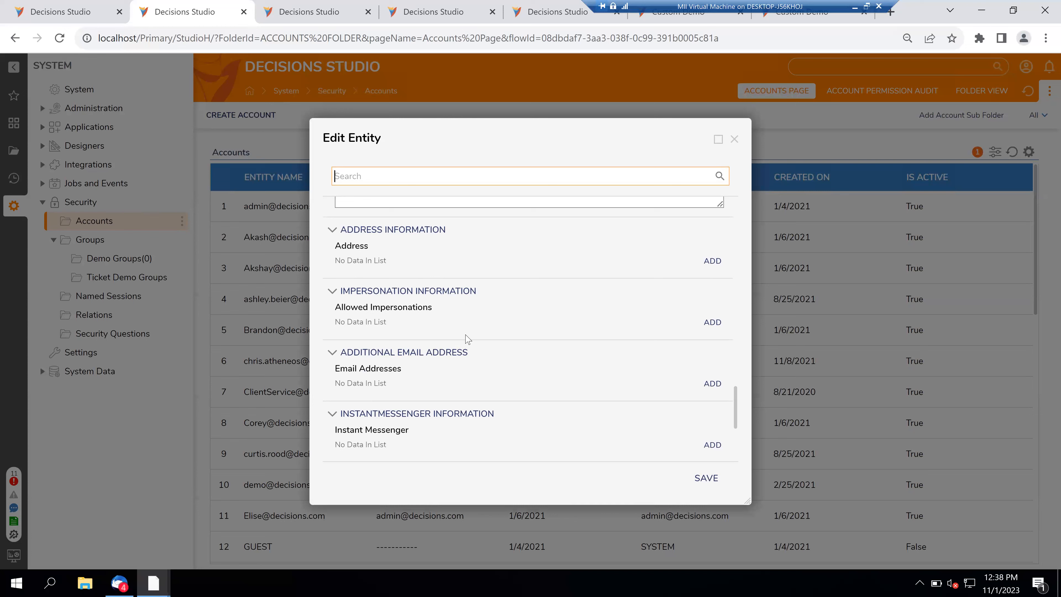
{"action": "scroll", "coordinate": [505, 339], "scroll_direction": "up", "scroll_amount": 2}
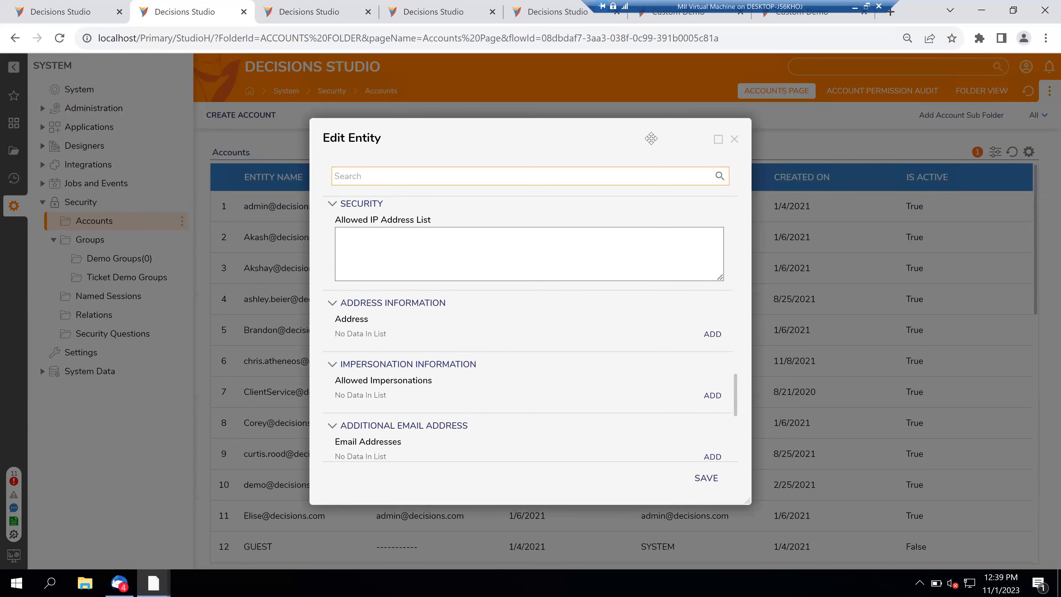
{"action": "type", "text": "role"}
{"action": "left_click", "coordinate": [720, 175]}
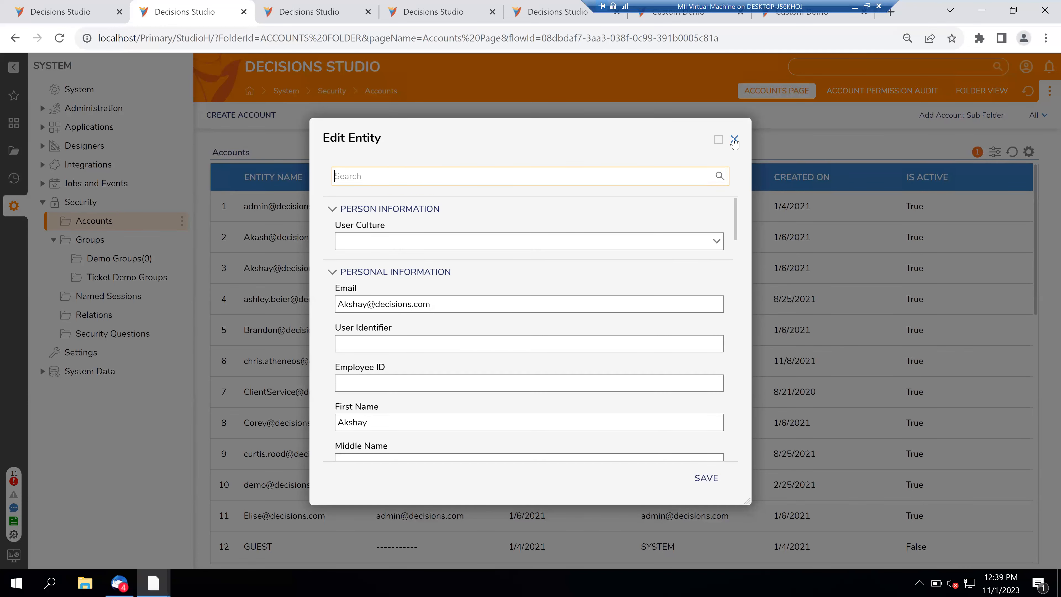
{"action": "left_click", "coordinate": [735, 141]}
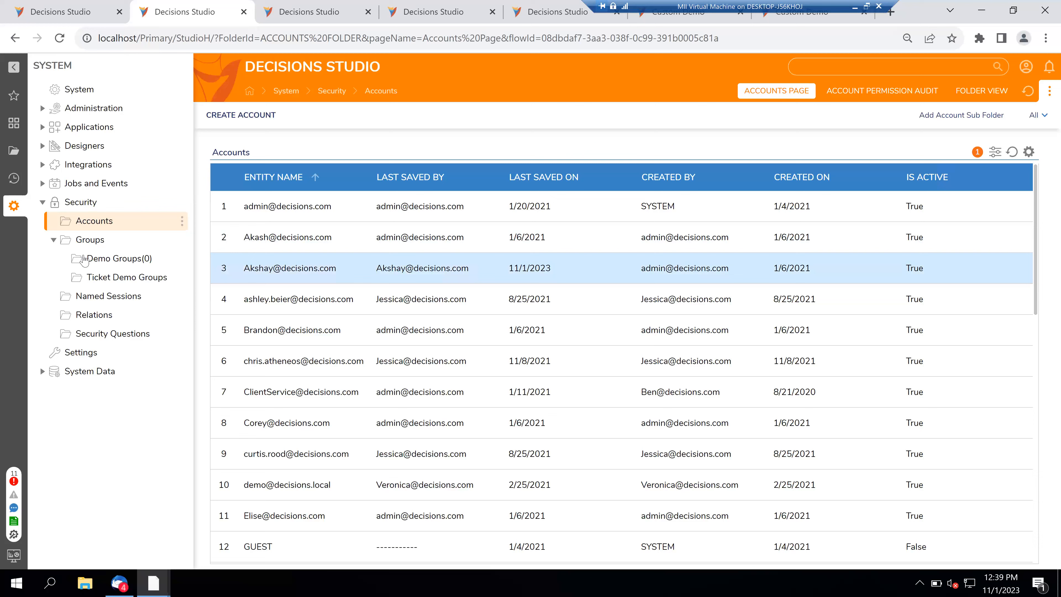
- Browse Security's Groups, Named Sessions, Relations and Security Questions, then return to the flow designer tab
{"action": "left_click", "coordinate": [88, 240]}
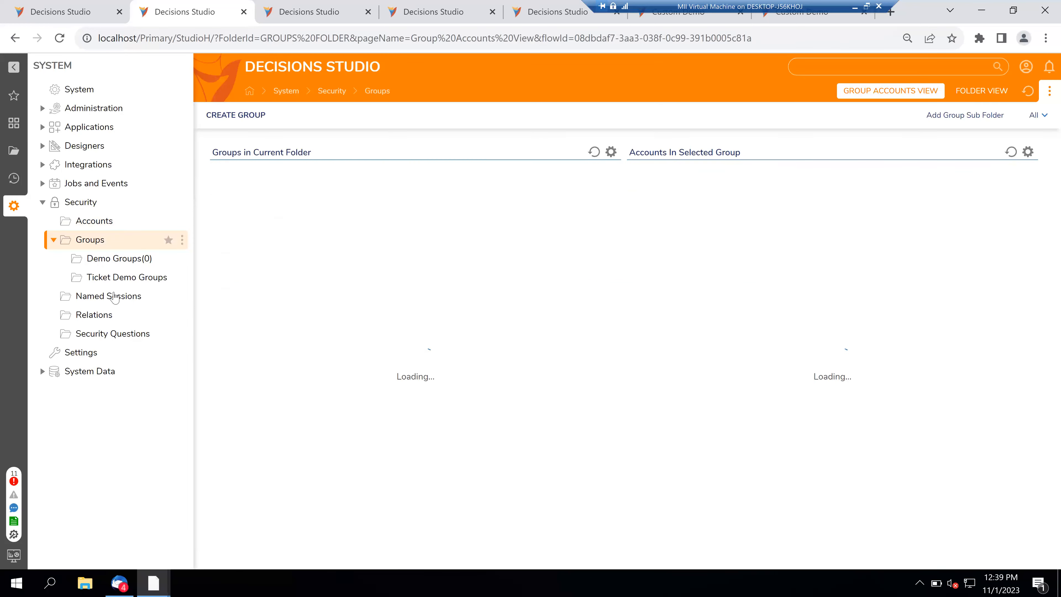
{"action": "left_click", "coordinate": [114, 297]}
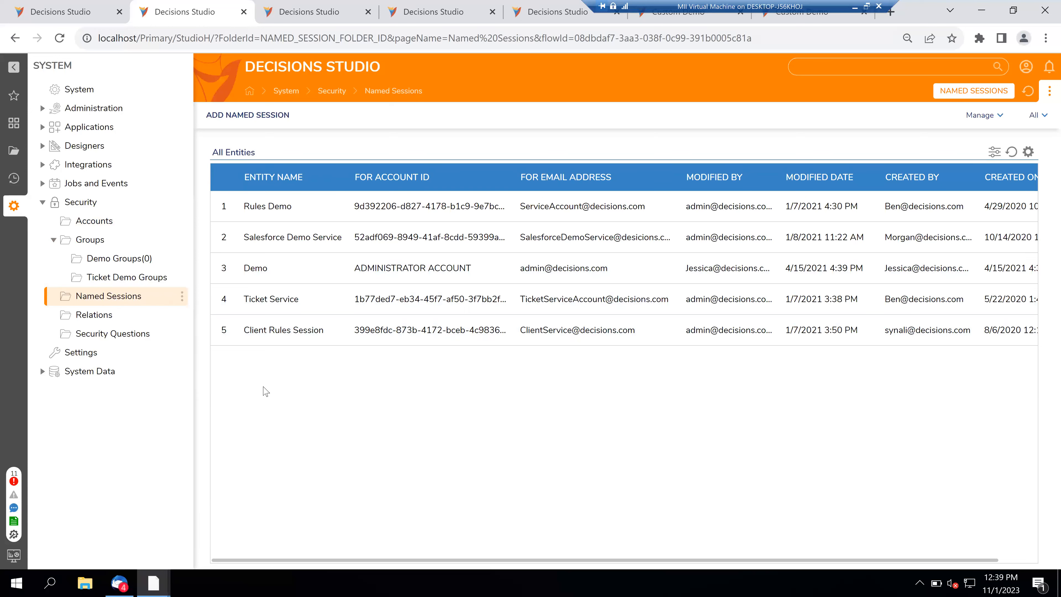
{"action": "left_click", "coordinate": [103, 314]}
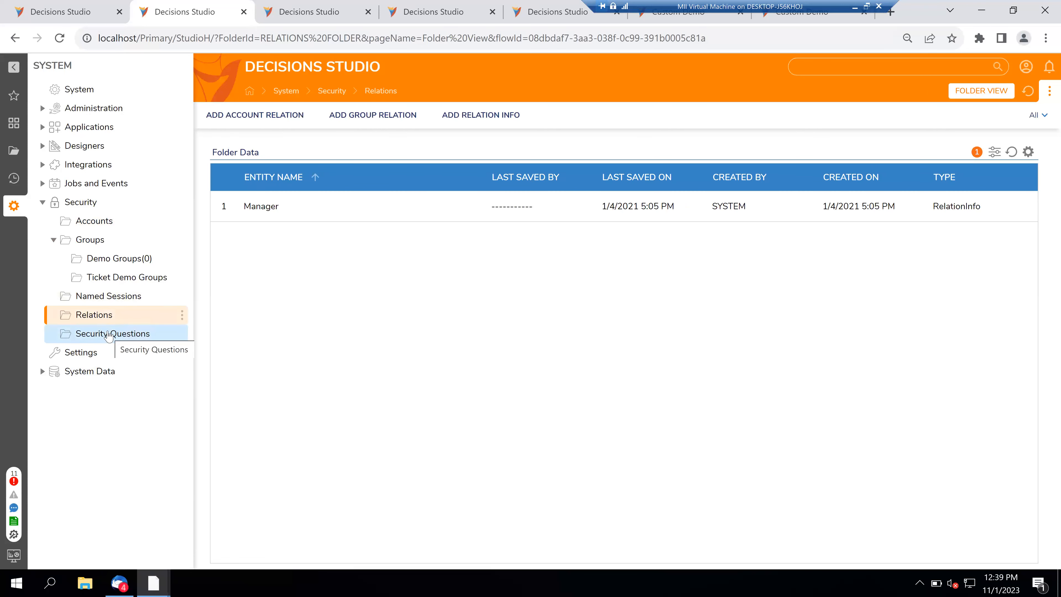
{"action": "left_click", "coordinate": [102, 334]}
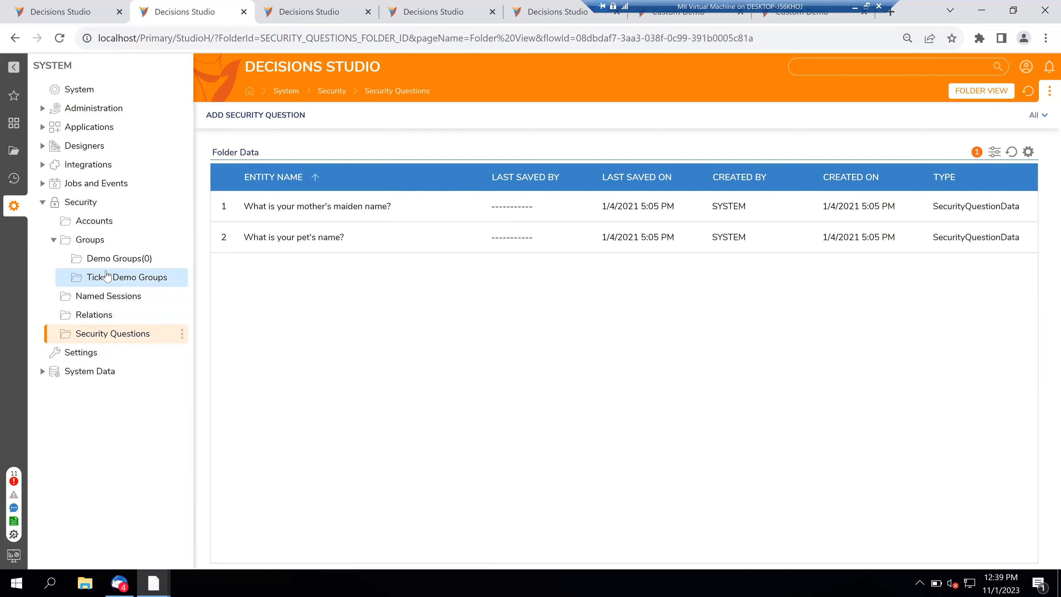
{"action": "left_click", "coordinate": [97, 242]}
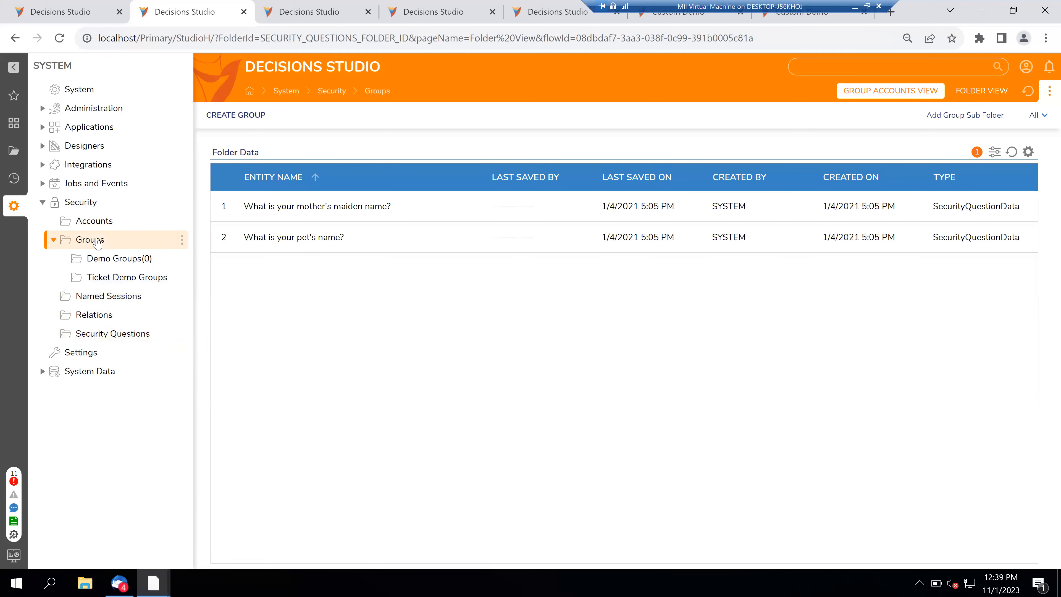
{"action": "left_click", "coordinate": [80, 6]}
{"action": "left_click", "coordinate": [175, 5]}
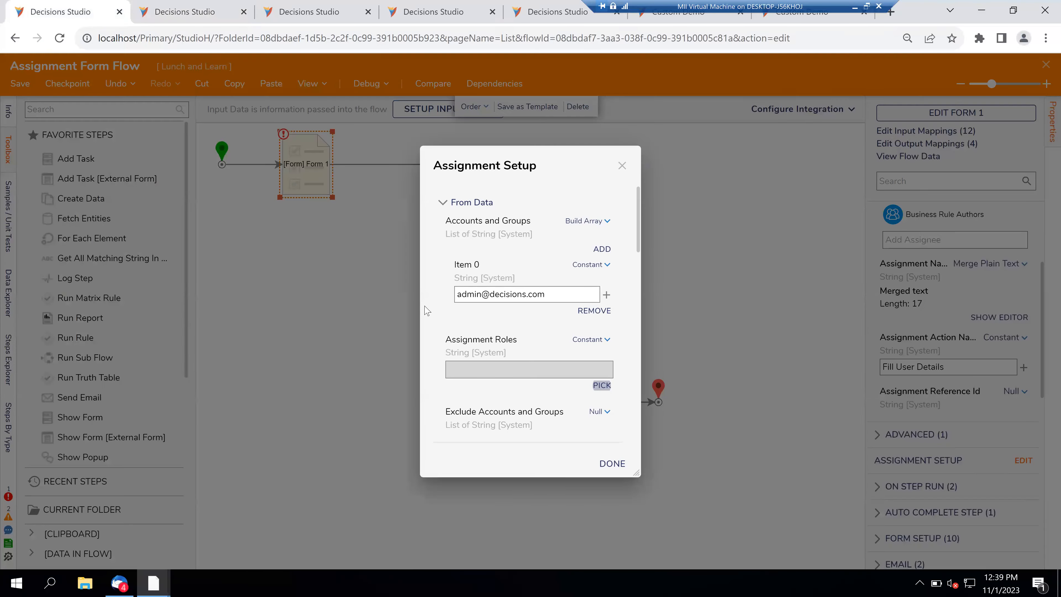
{"action": "left_click", "coordinate": [42, 5]}
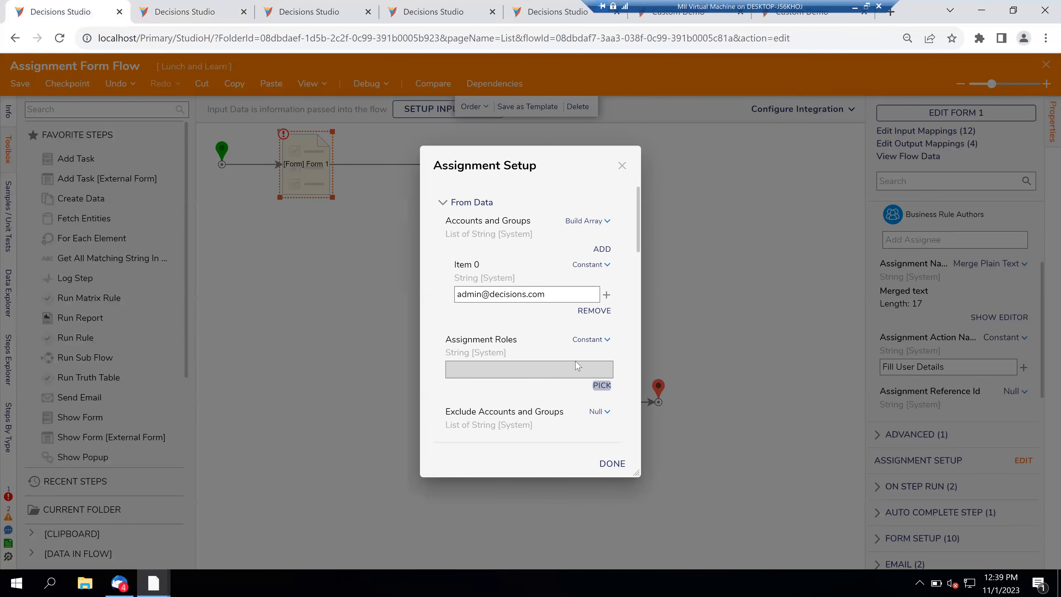
- Pick HL7 Technical Error Role as assignment role, then clear it and close Assignment Setup with DONE
{"action": "left_click", "coordinate": [601, 386]}
{"action": "left_click", "coordinate": [453, 237]}
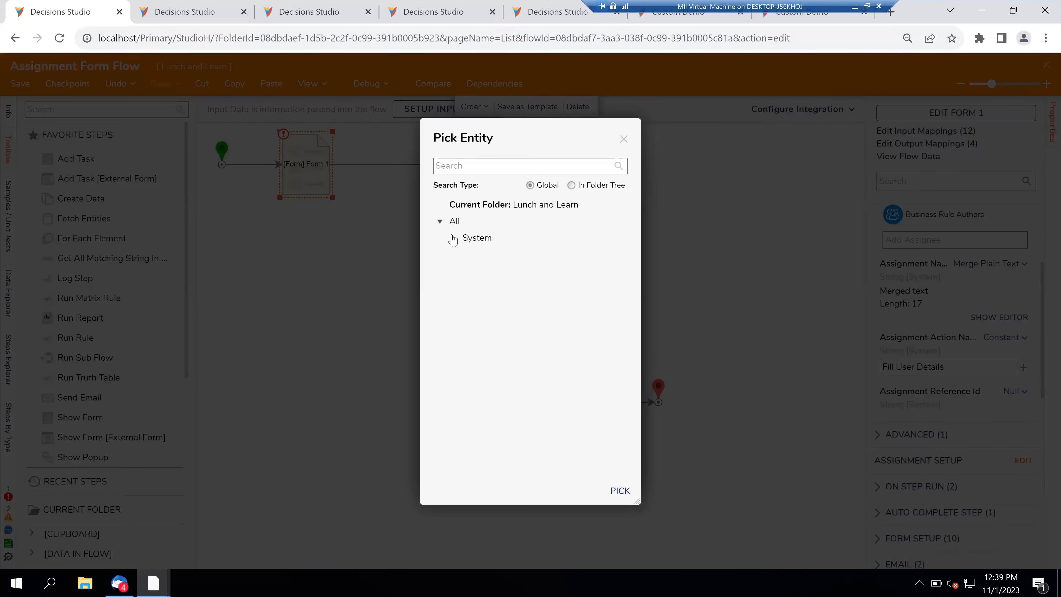
{"action": "left_click", "coordinate": [467, 255]}
{"action": "left_click", "coordinate": [480, 271]}
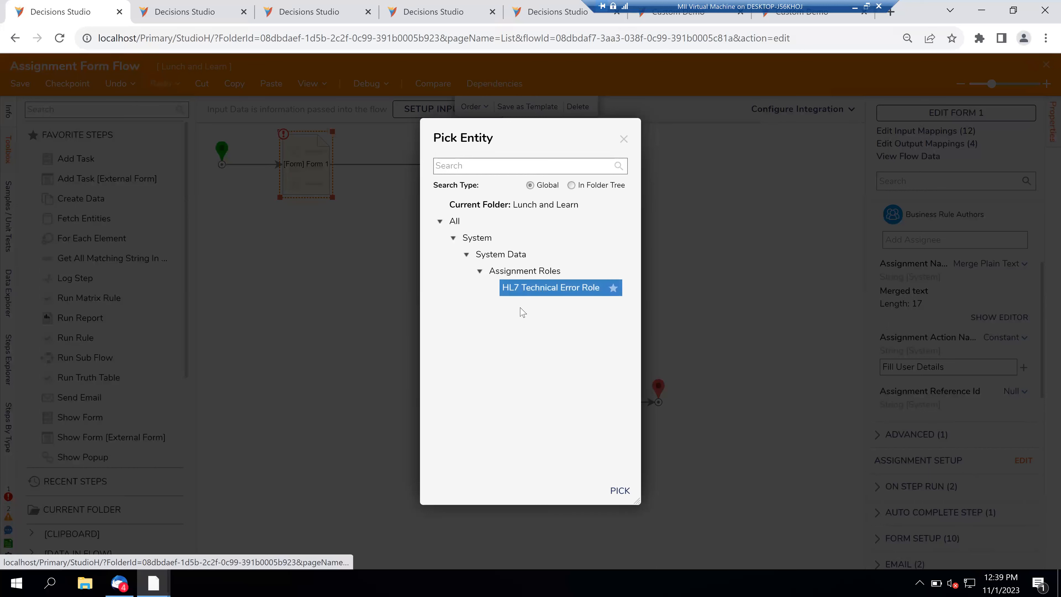
{"action": "left_click", "coordinate": [527, 290]}
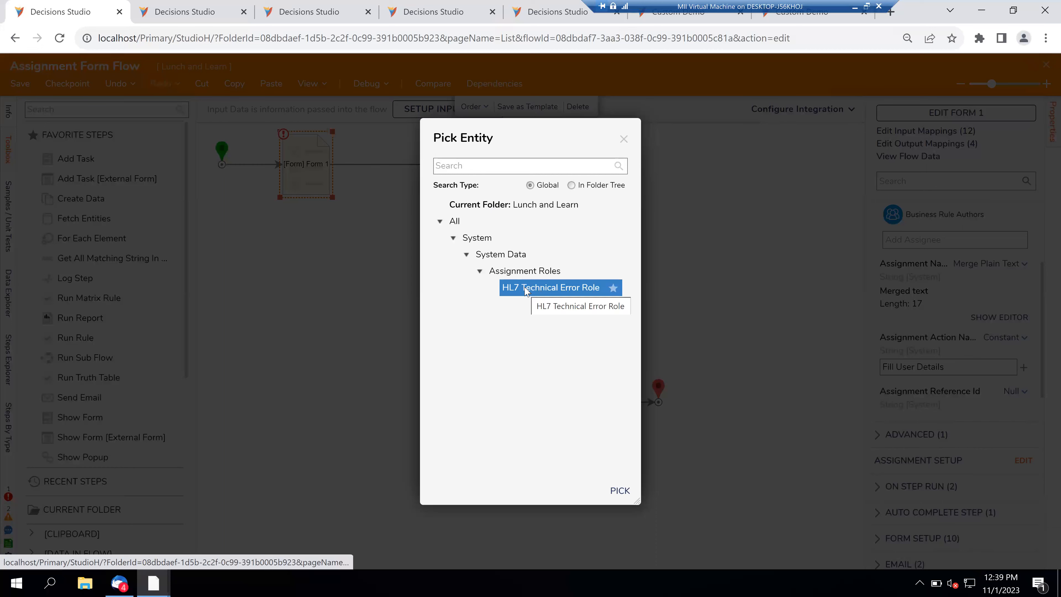
{"action": "left_click", "coordinate": [618, 494]}
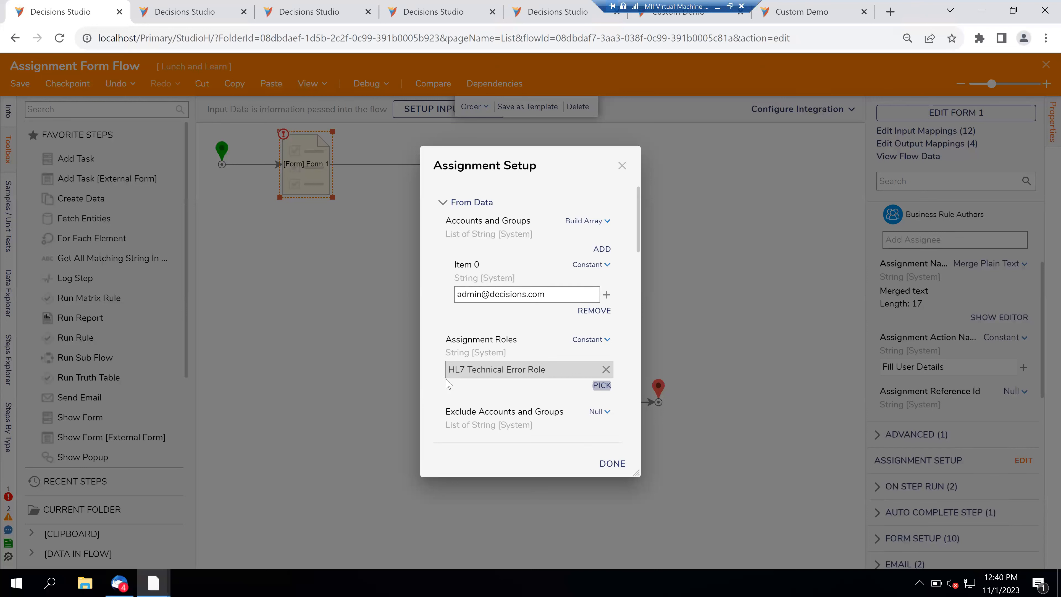
{"action": "left_click", "coordinate": [606, 369]}
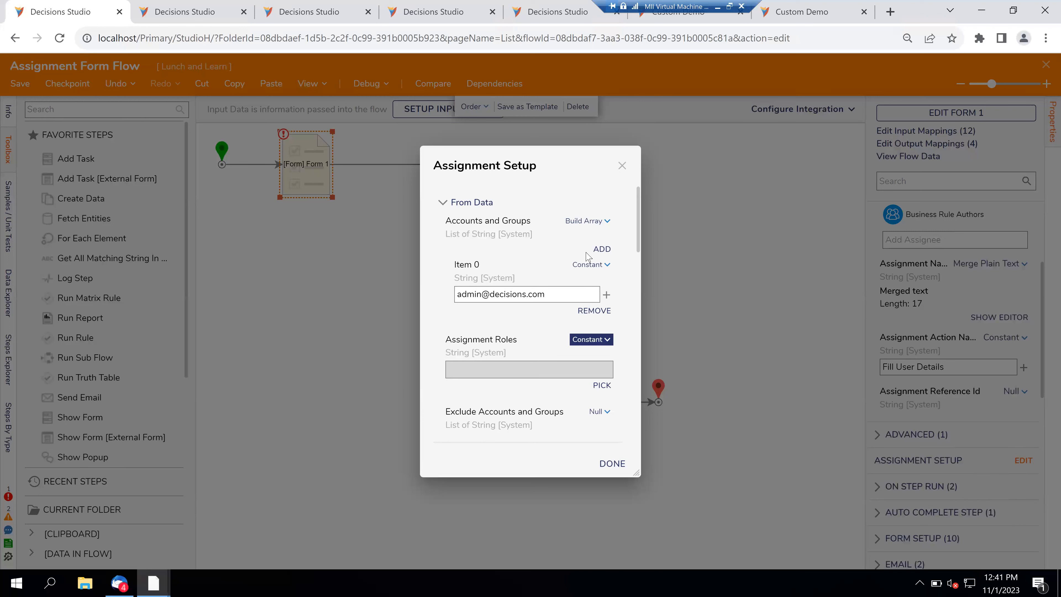
{"action": "left_click", "coordinate": [623, 168]}
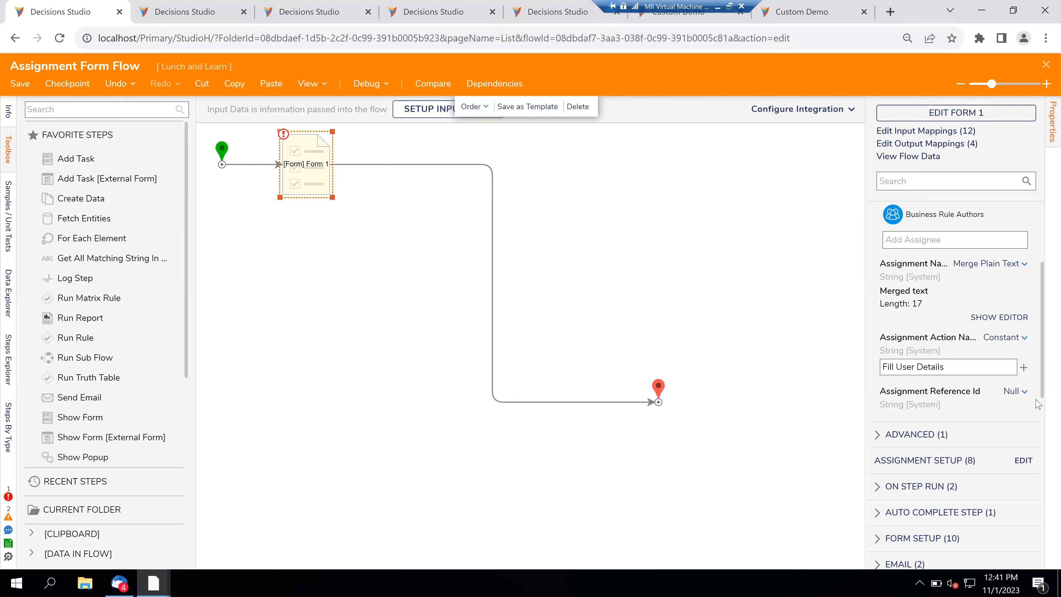
{"action": "scroll", "coordinate": [1038, 404], "scroll_direction": "up", "scroll_amount": 3}
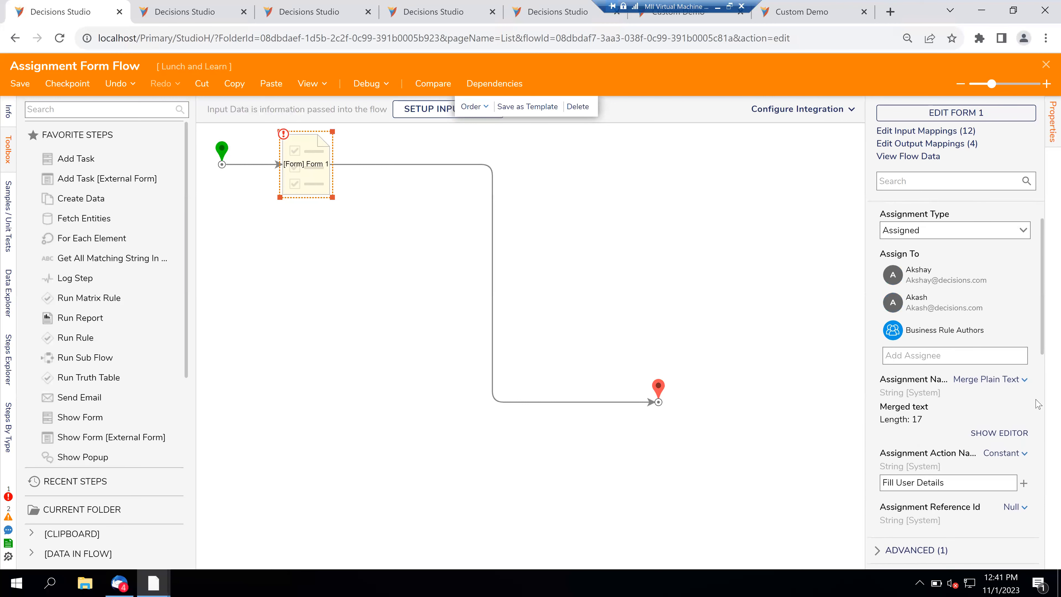
{"action": "scroll", "coordinate": [1038, 404], "scroll_direction": "up", "scroll_amount": 1}
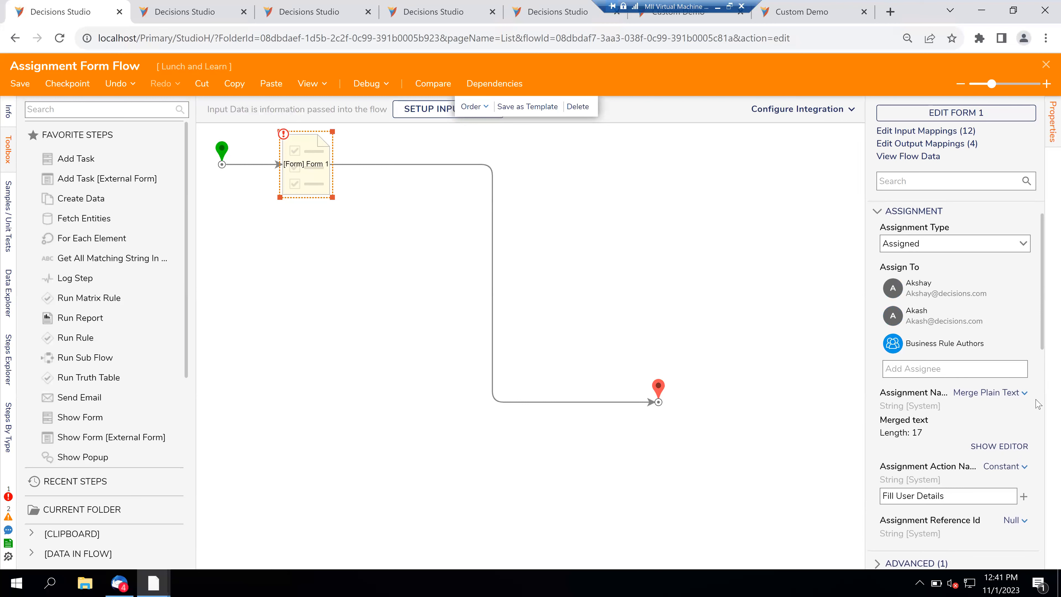
{"action": "scroll", "coordinate": [1039, 404], "scroll_direction": "down", "scroll_amount": 3}
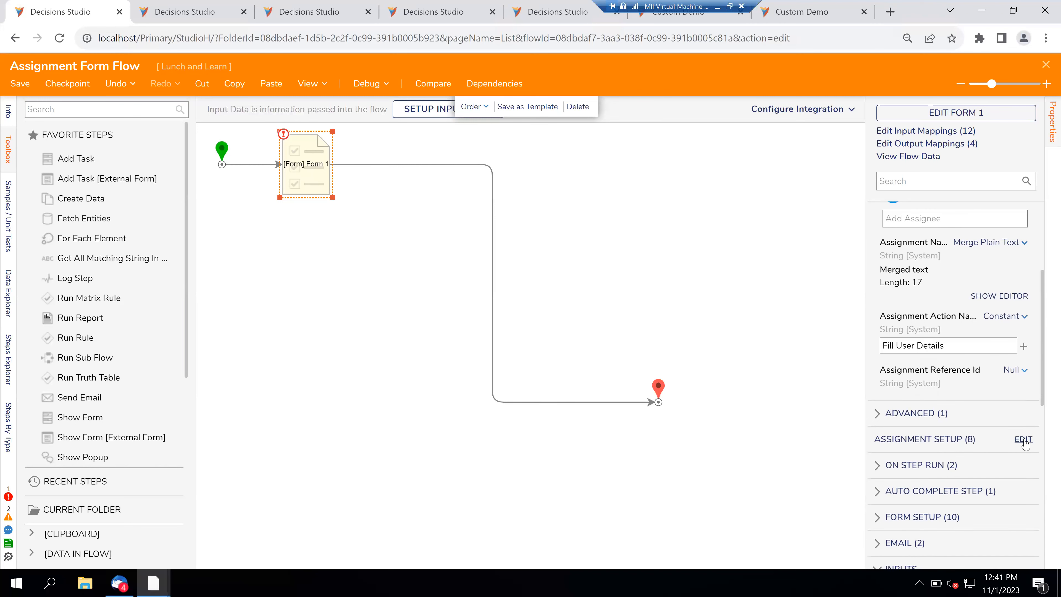
{"action": "left_click", "coordinate": [1022, 442]}
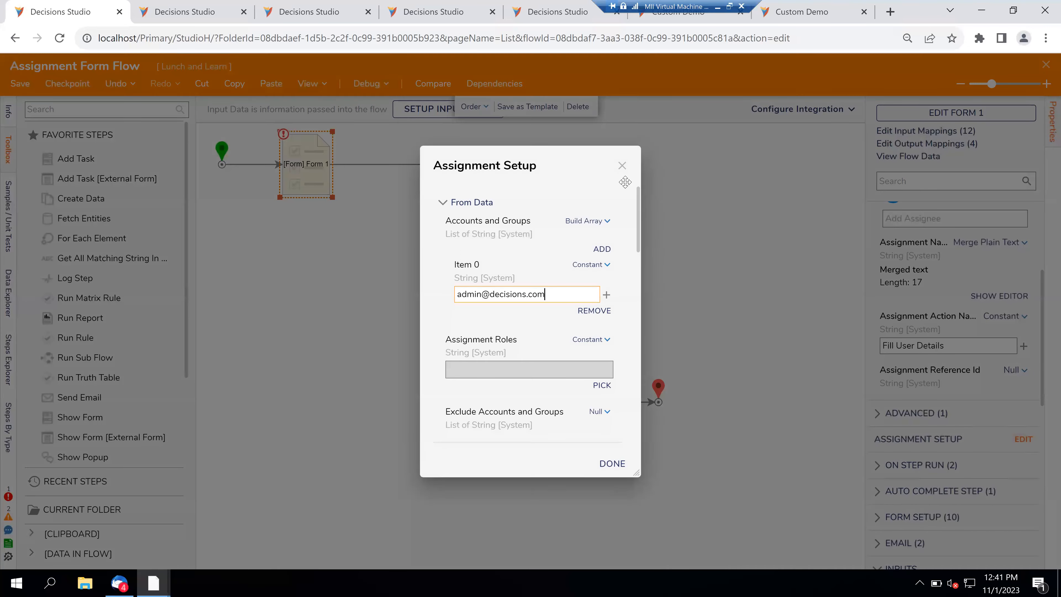
{"action": "left_click", "coordinate": [622, 166]}
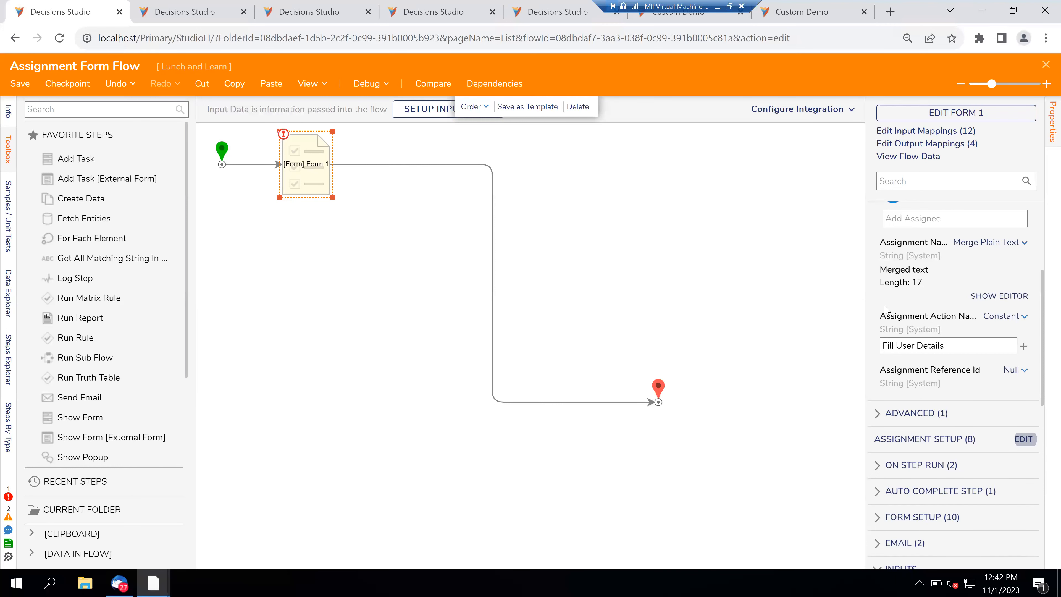
{"action": "scroll", "coordinate": [875, 311], "scroll_direction": "up", "scroll_amount": 5}
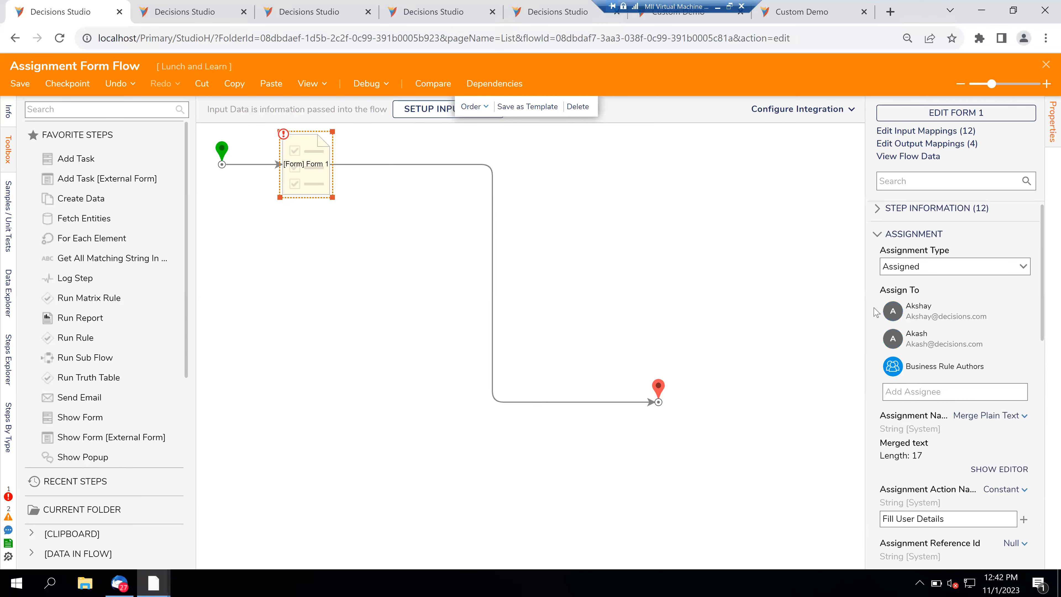
- Close the designer saving Assignment Form Flow, then switch to the Google Slides window
{"action": "left_click", "coordinate": [1046, 66]}
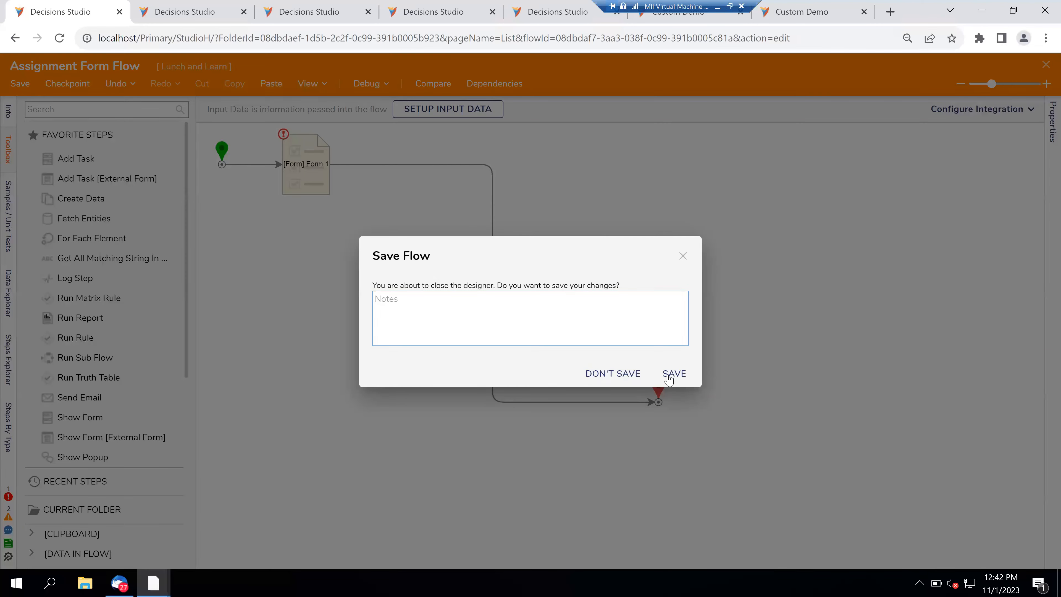
{"action": "left_click", "coordinate": [675, 372]}
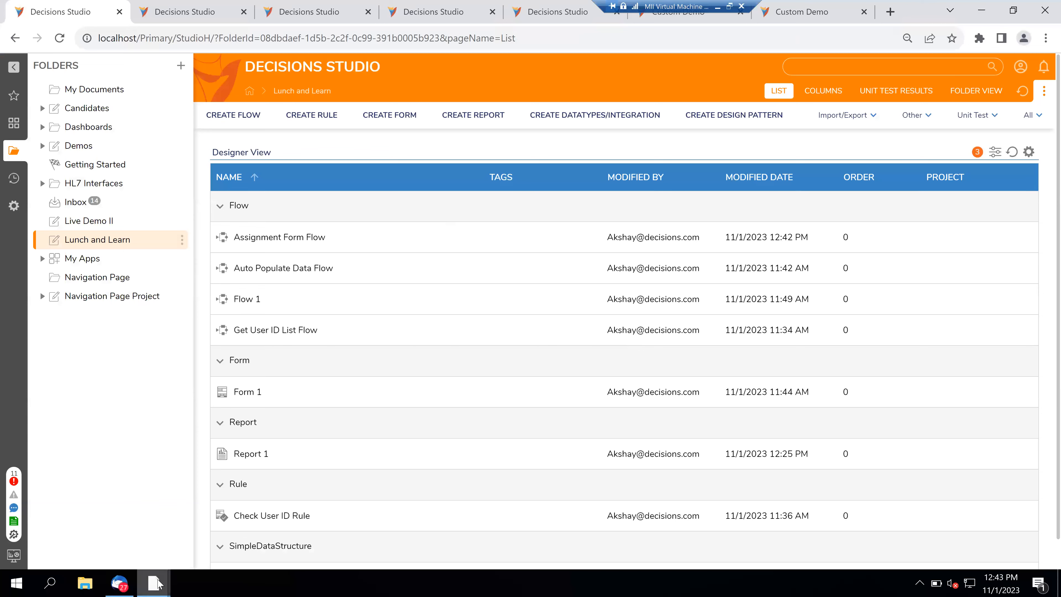
{"action": "left_click", "coordinate": [209, 506]}
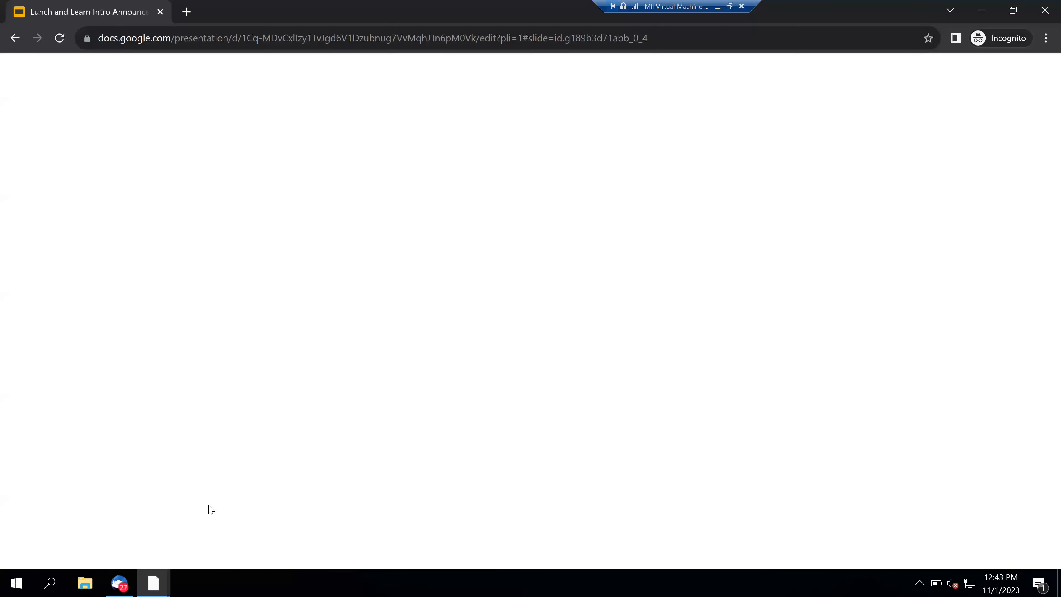
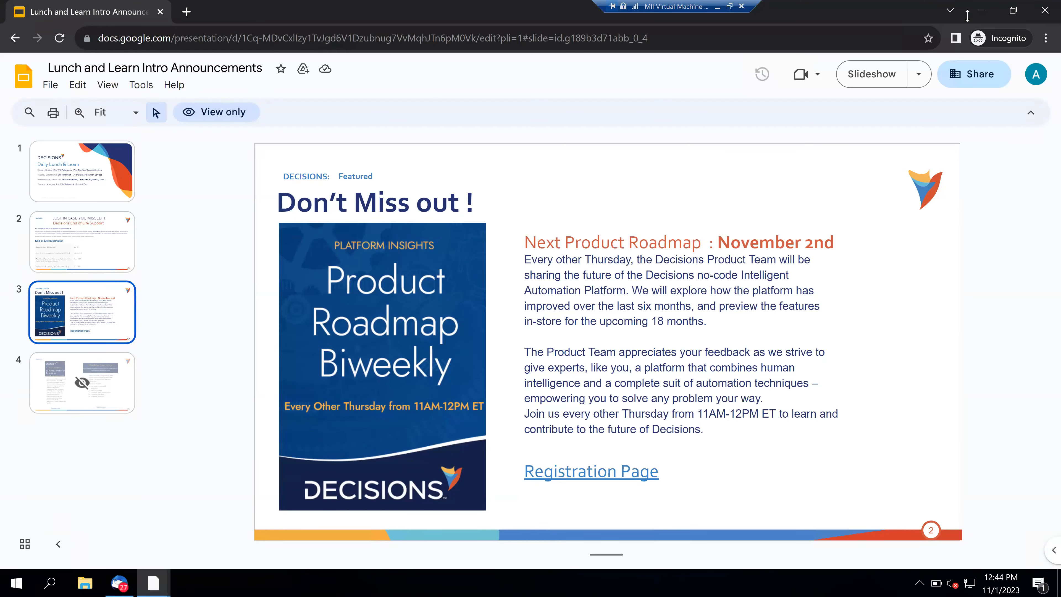
- Leave the slides and bring up Report 1's designer in Decisions Studio
{"action": "left_click", "coordinate": [981, 10]}
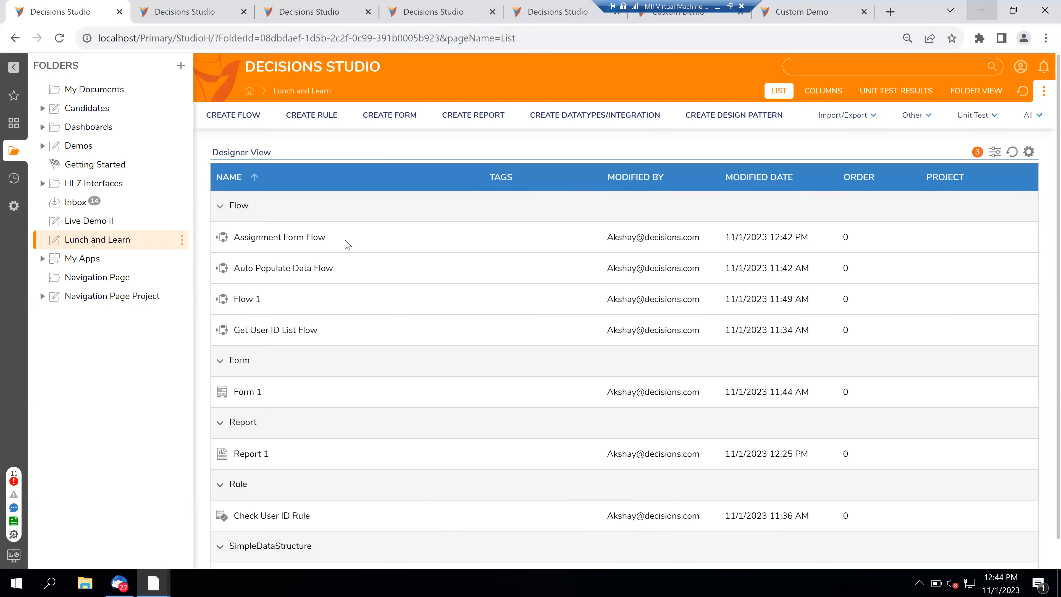
{"action": "left_click", "coordinate": [249, 455]}
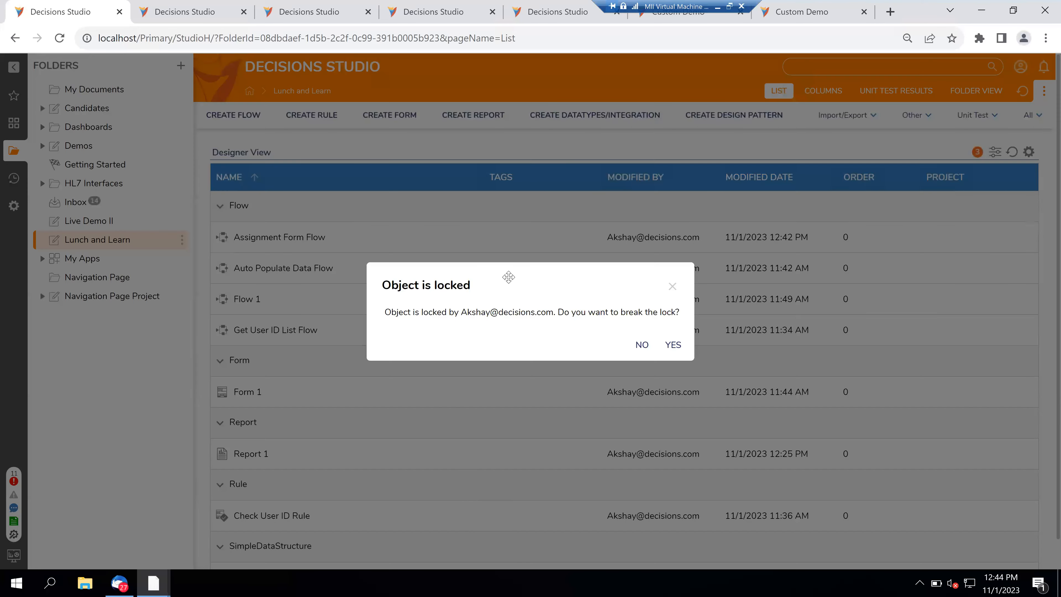
{"action": "left_click", "coordinate": [209, 6]}
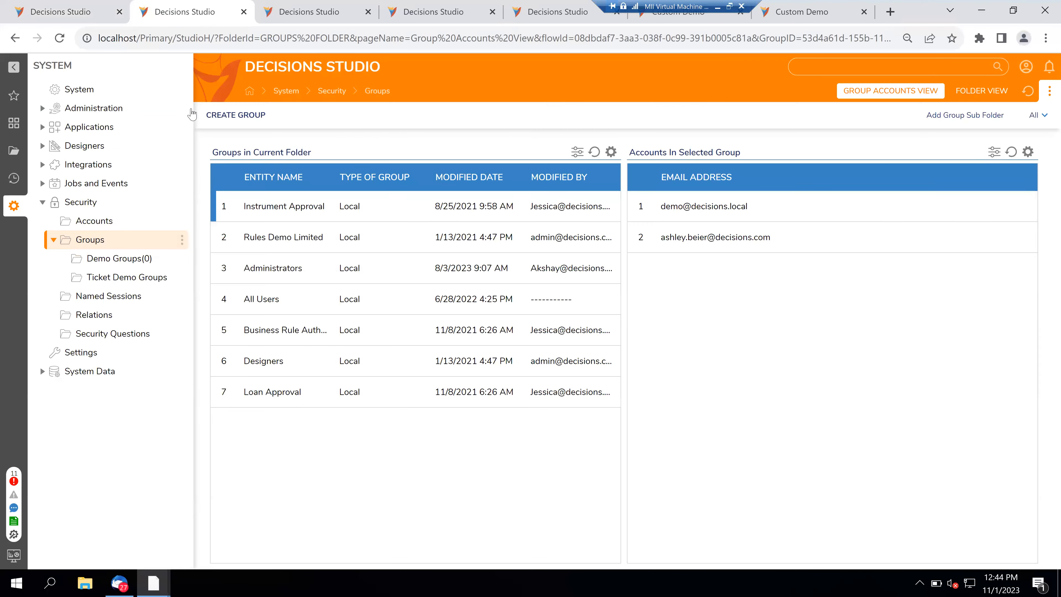
{"action": "left_click", "coordinate": [292, 7]}
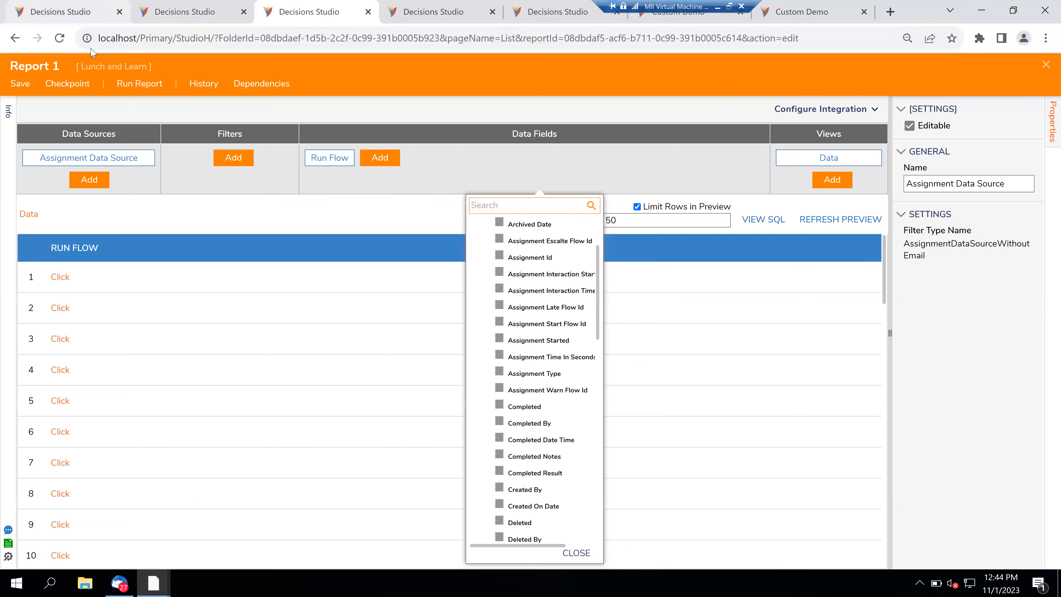
- Replace the Assignment Data Source with the Account data source
{"action": "left_click", "coordinate": [153, 151]}
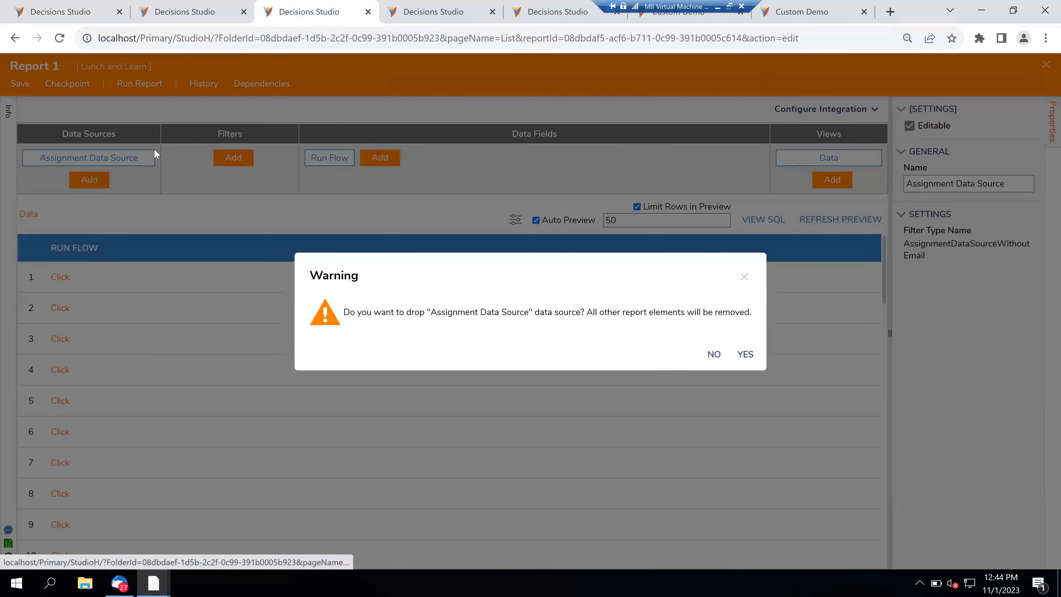
{"action": "left_click_drag", "start_coordinate": [457, 278], "coordinate": [286, 290]}
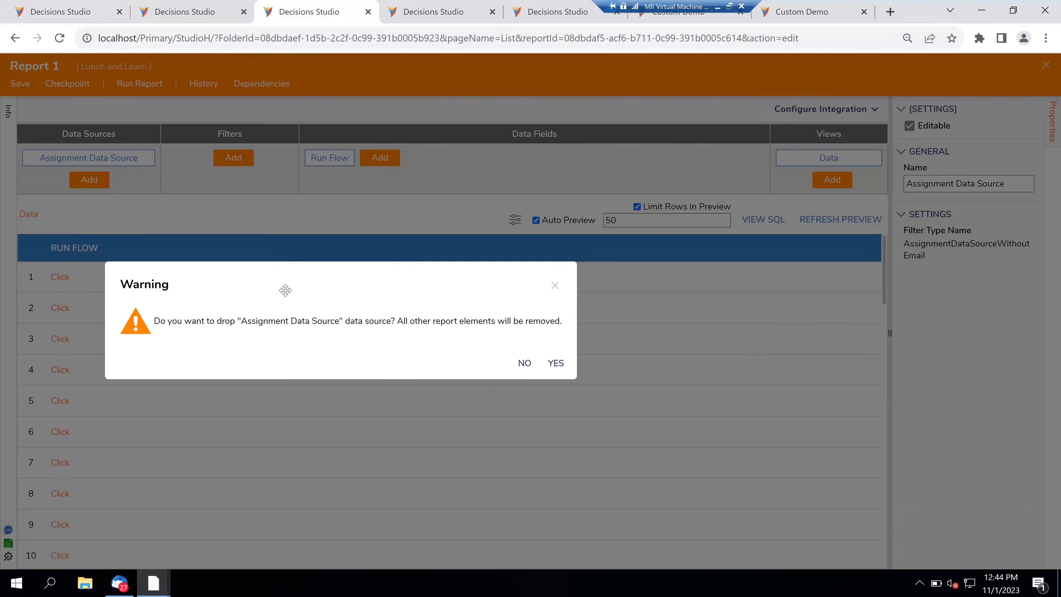
{"action": "left_click", "coordinate": [552, 363]}
{"action": "left_click", "coordinate": [89, 158]}
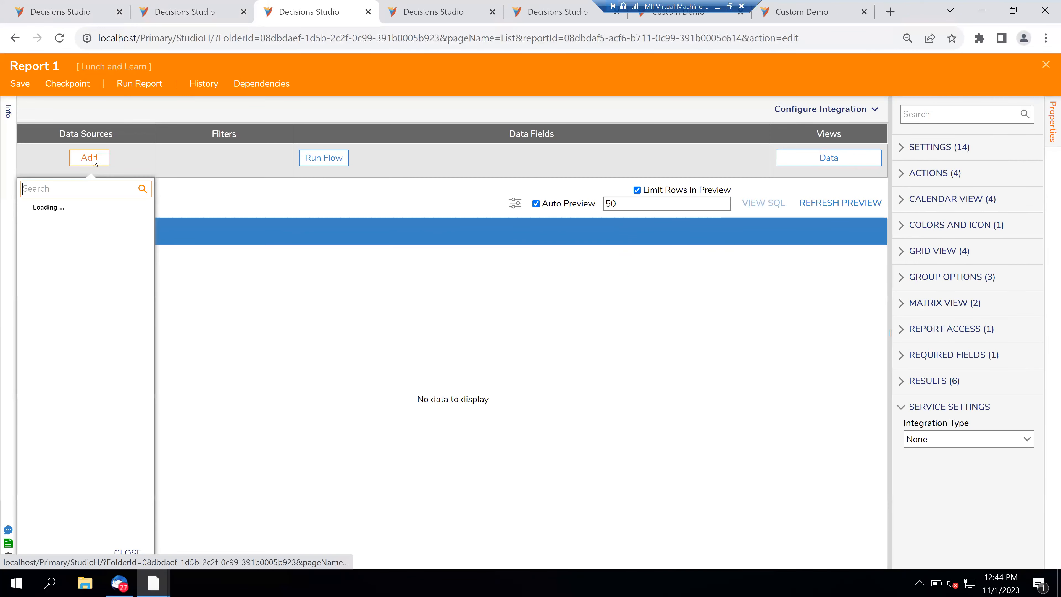
{"action": "type", "text": "account"}
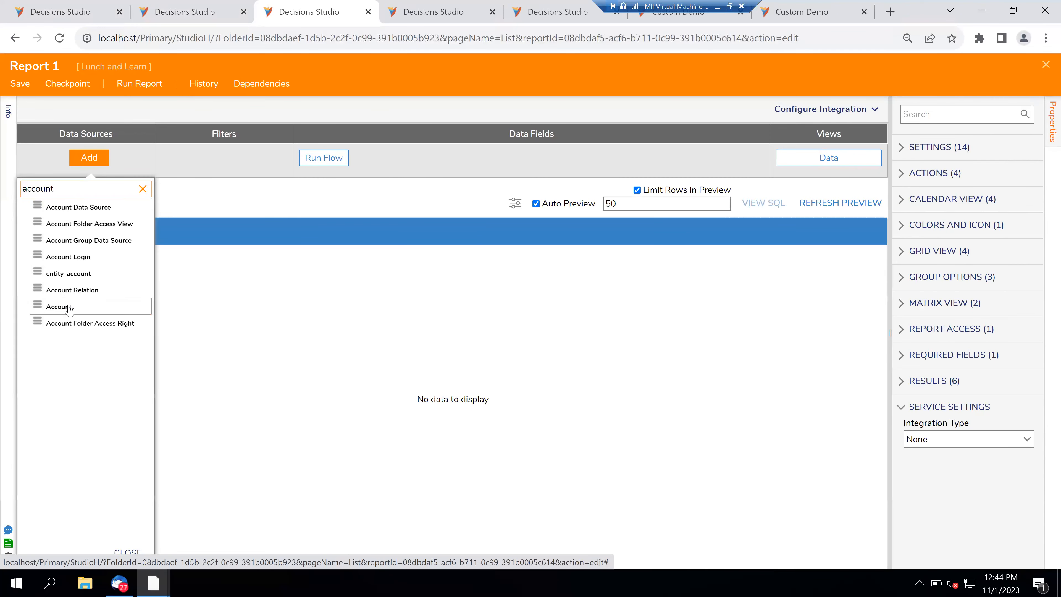
{"action": "left_click", "coordinate": [68, 307]}
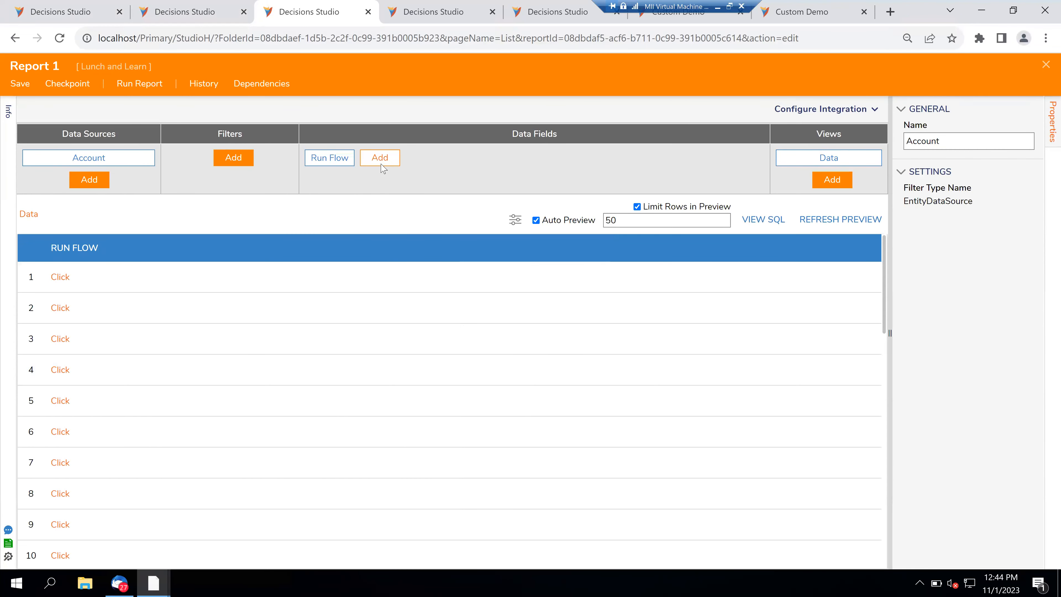
- Add Account Id as a data field, then return to the Lunch and Learn slides
{"action": "left_click", "coordinate": [382, 161]}
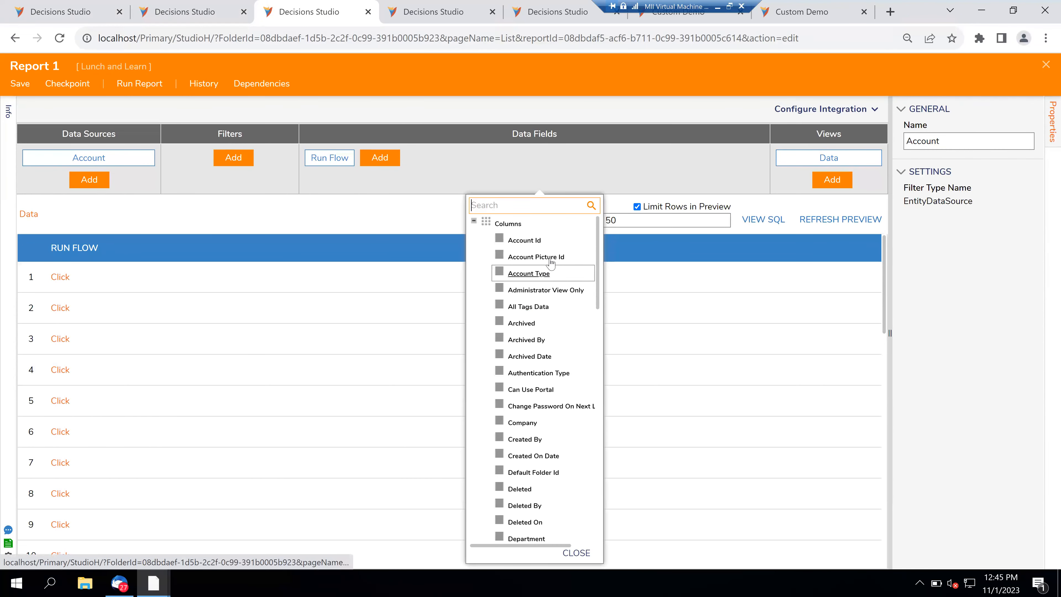
{"action": "left_click", "coordinate": [547, 242]}
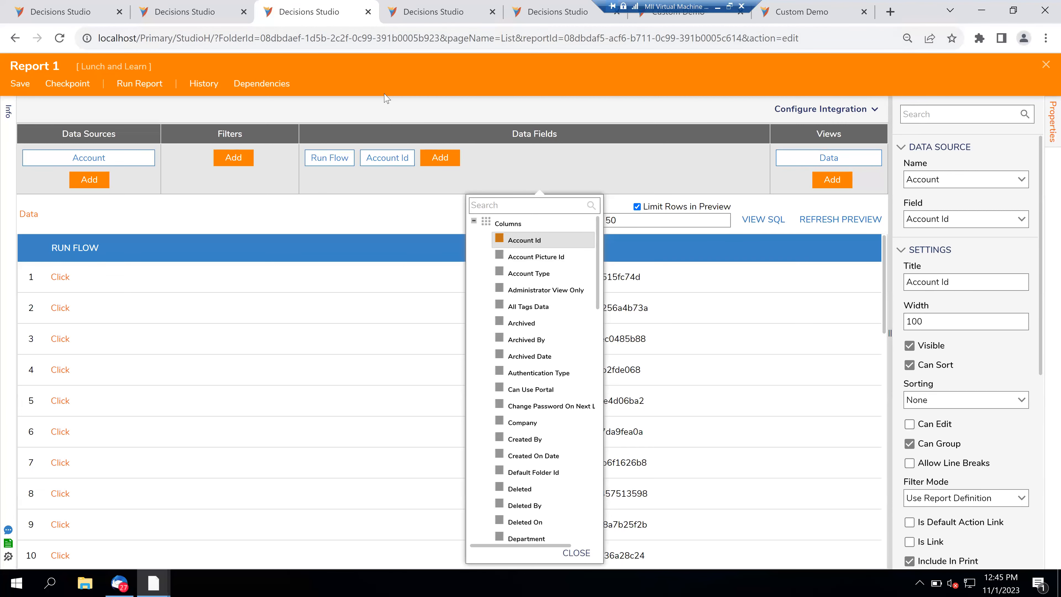
{"action": "mouse_move", "coordinate": [155, 584]}
{"action": "left_click", "coordinate": [237, 508]}
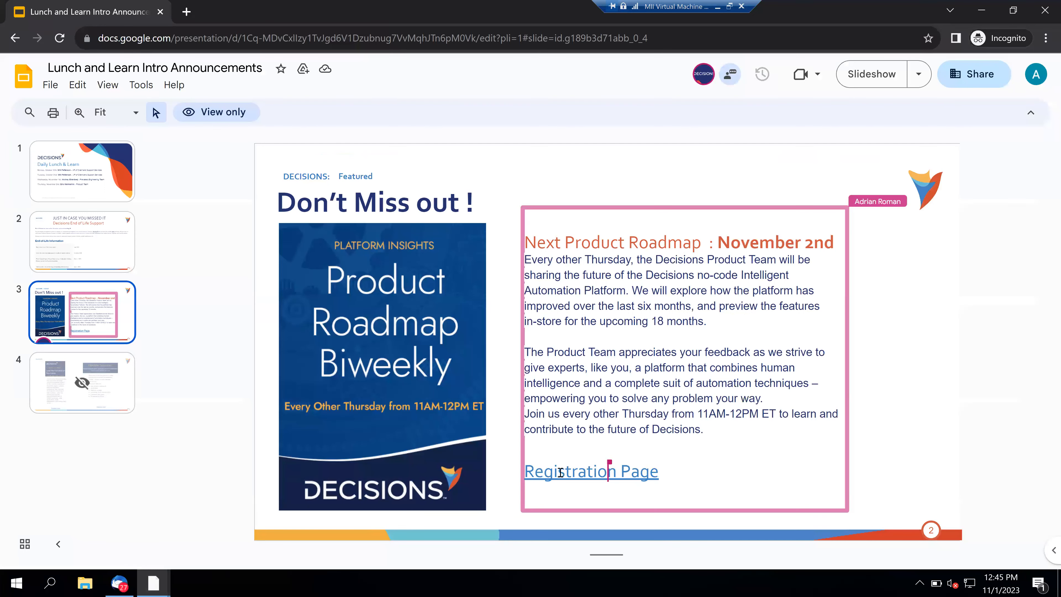
{"action": "left_click", "coordinate": [560, 473]}
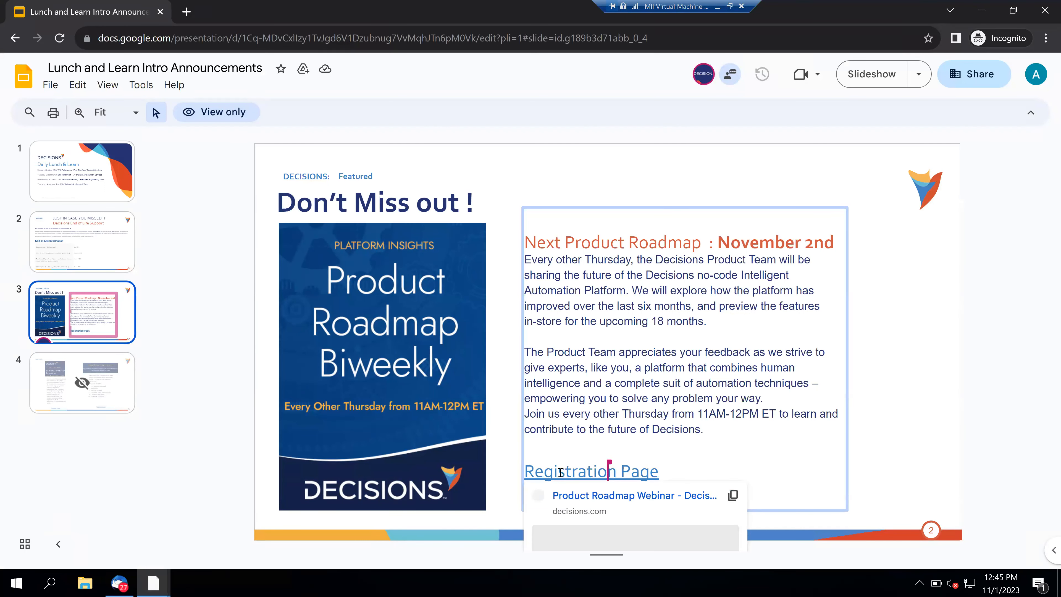
{"action": "left_click", "coordinate": [587, 494]}
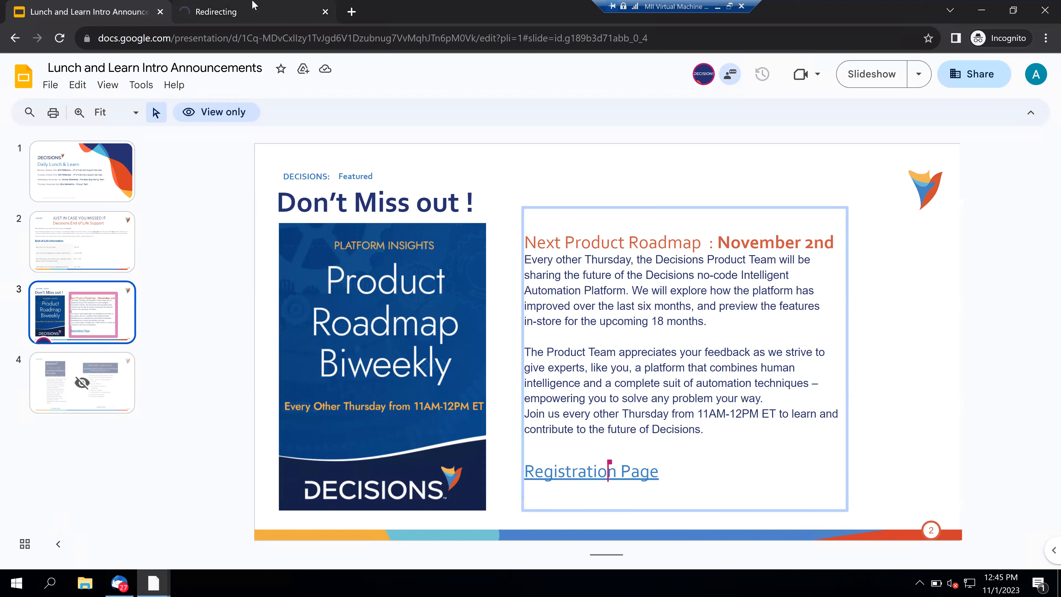
{"action": "left_click", "coordinate": [251, 12]}
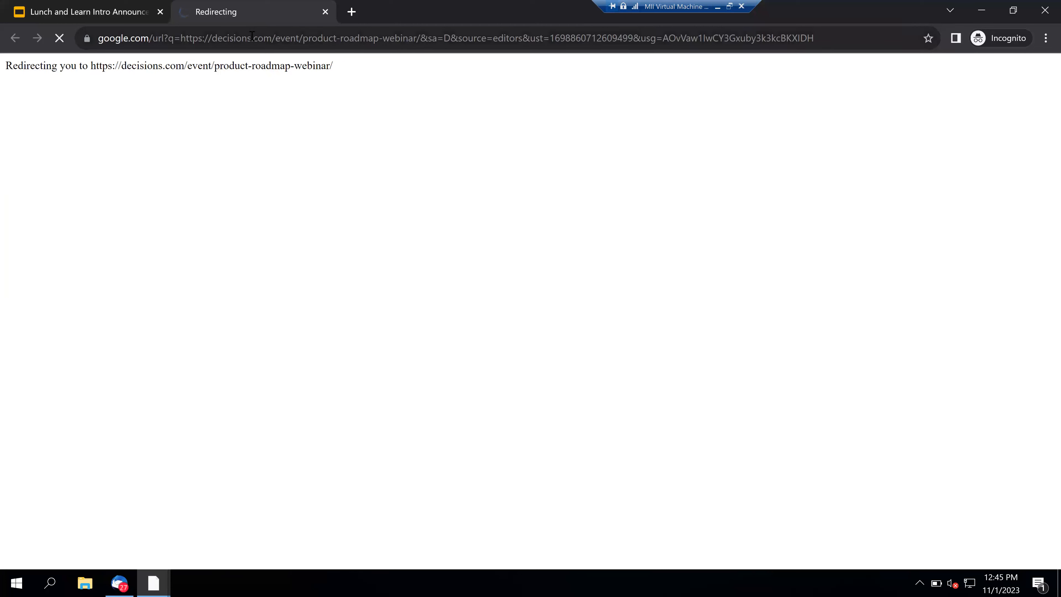
{"action": "left_click", "coordinate": [251, 35]}
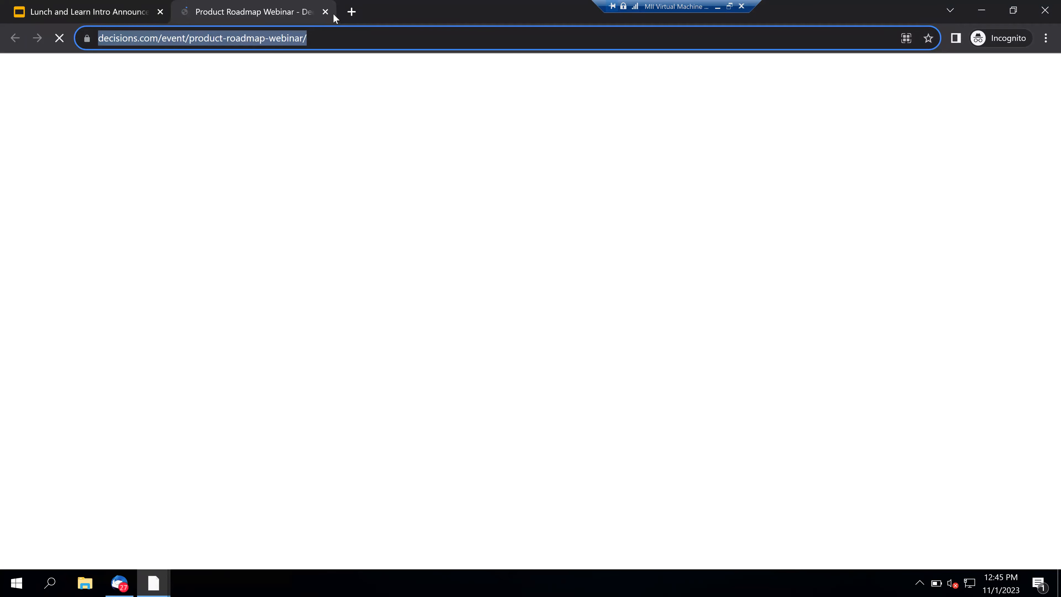
{"action": "left_click", "coordinate": [326, 12]}
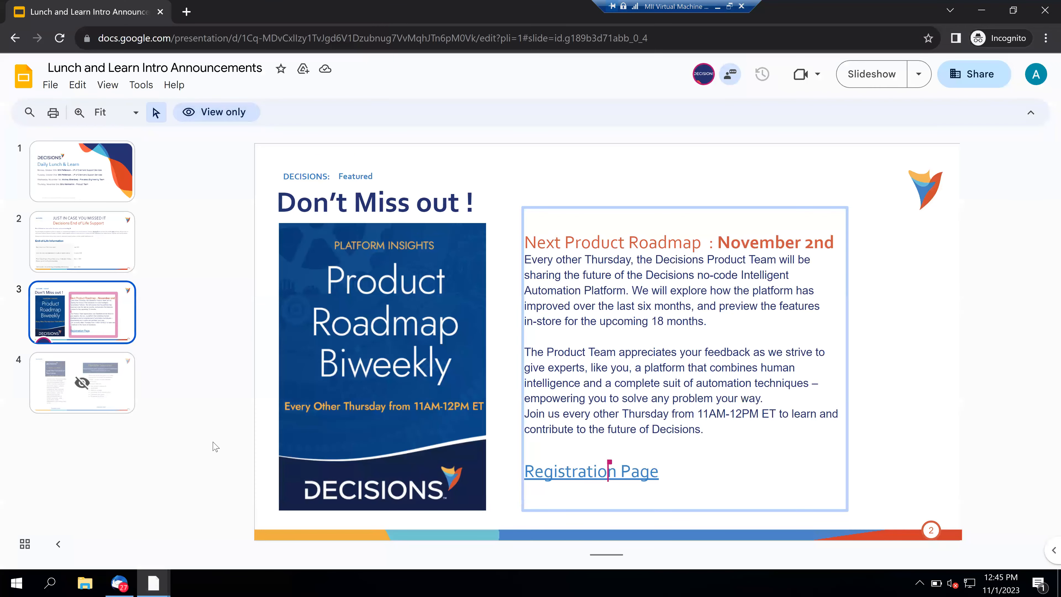
{"action": "mouse_move", "coordinate": [146, 584]}
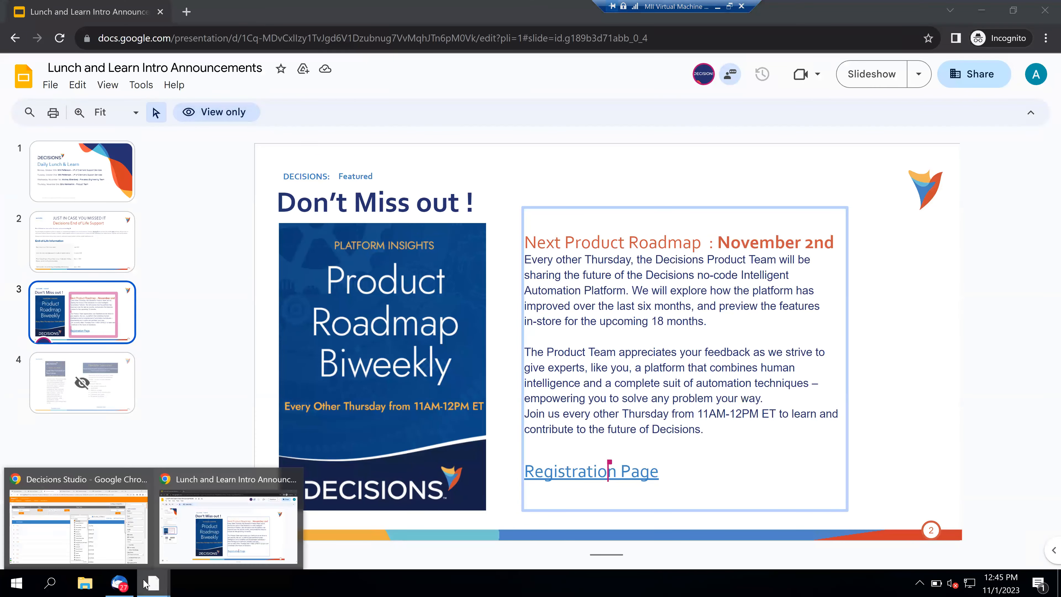
{"action": "left_click", "coordinate": [74, 501]}
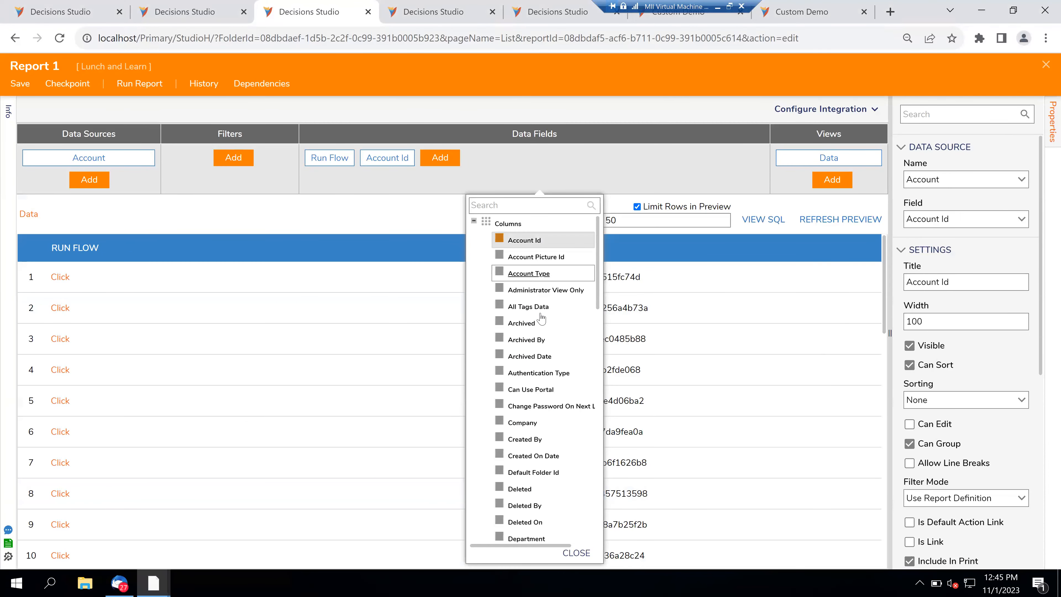
- Add Account Type and Is Active as data fields and delete the Run Flow field
{"action": "left_click", "coordinate": [560, 279]}
{"action": "scroll", "coordinate": [556, 402], "scroll_direction": "down", "scroll_amount": 8}
{"action": "scroll", "coordinate": [555, 414], "scroll_direction": "down", "scroll_amount": 2}
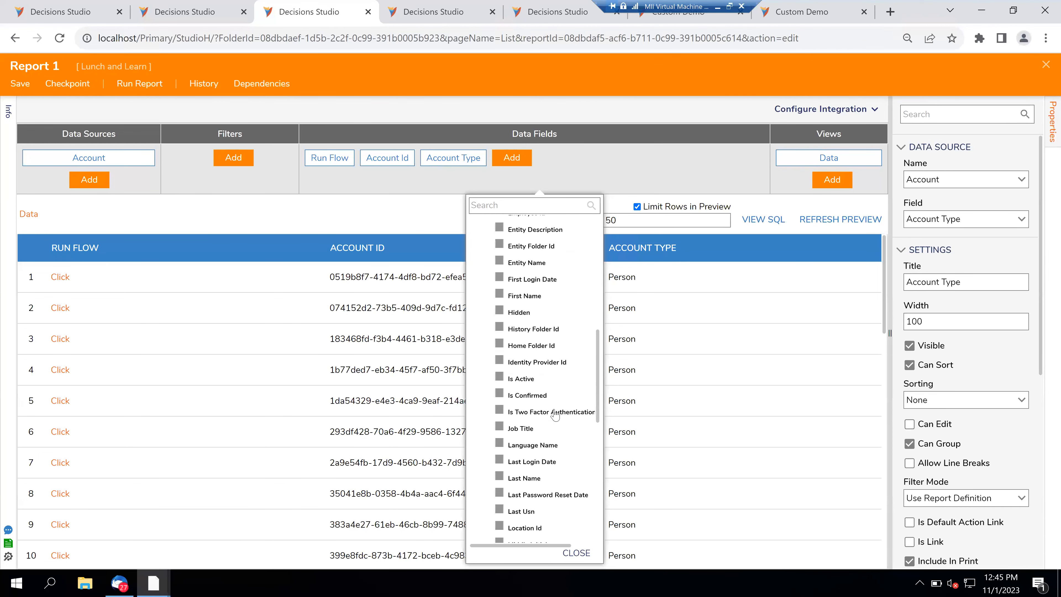
{"action": "left_click", "coordinate": [558, 376]}
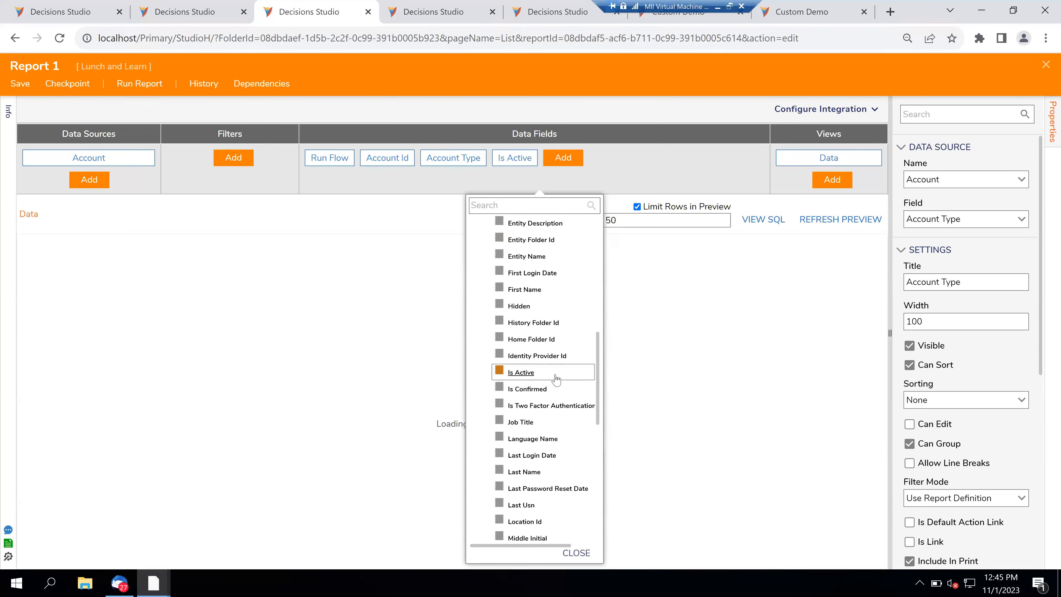
{"action": "left_click", "coordinate": [401, 206]}
{"action": "left_click", "coordinate": [353, 151]}
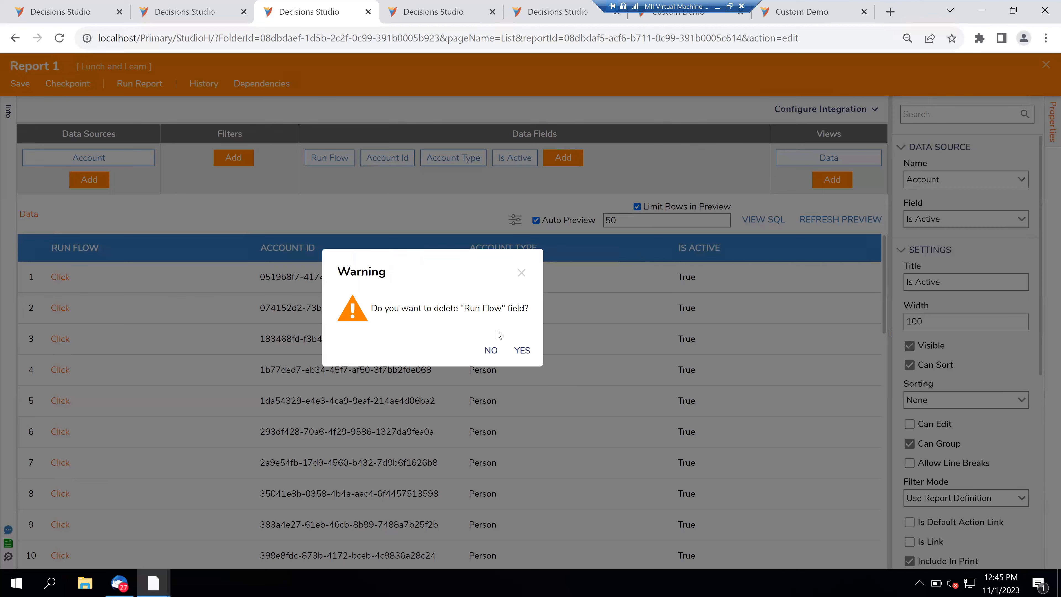
{"action": "left_click", "coordinate": [522, 351]}
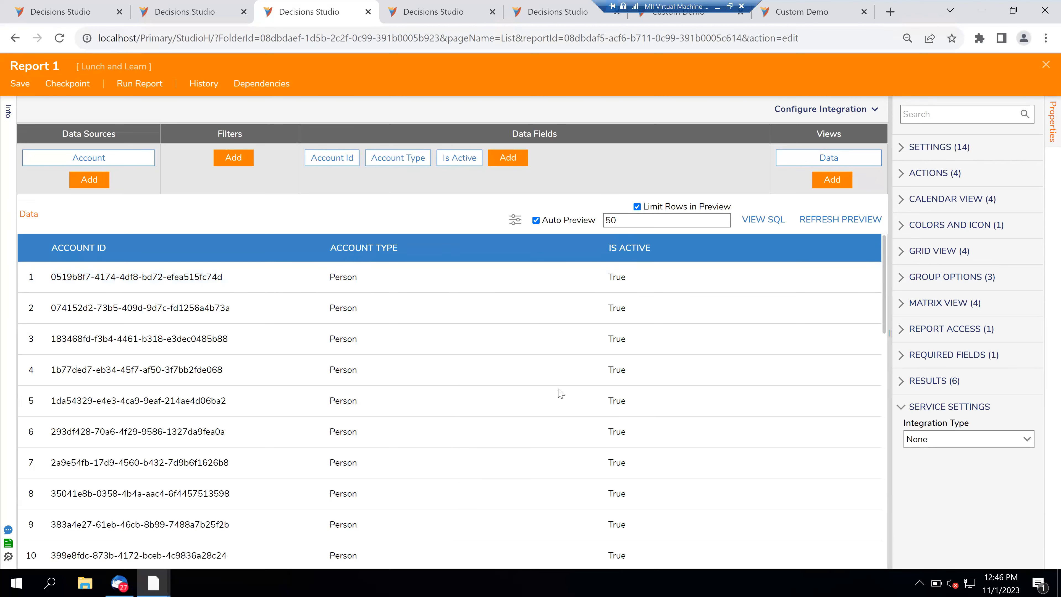
- Sort the preview by Is Active and show the Is Active field's properties
{"action": "scroll", "coordinate": [559, 393], "scroll_direction": "down", "scroll_amount": 15}
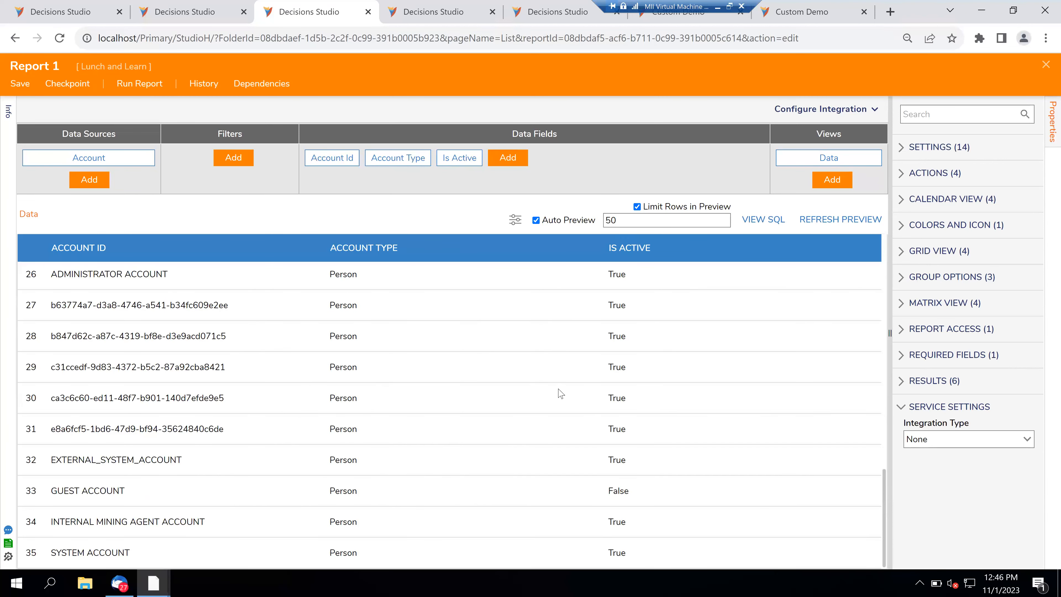
{"action": "scroll", "coordinate": [561, 393], "scroll_direction": "up", "scroll_amount": 15}
{"action": "left_click", "coordinate": [690, 242]}
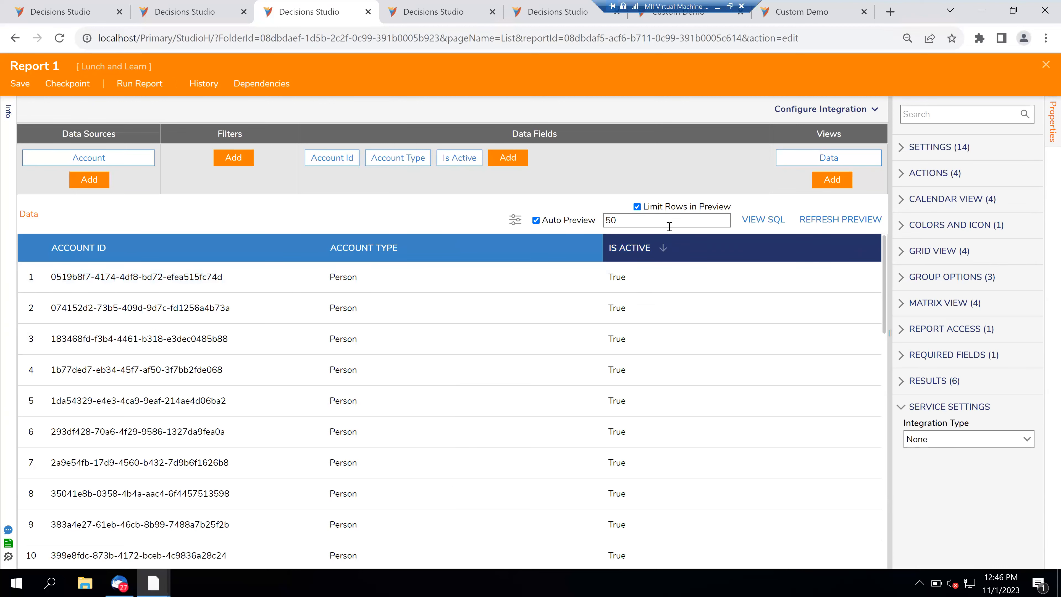
{"action": "left_click", "coordinate": [460, 158]}
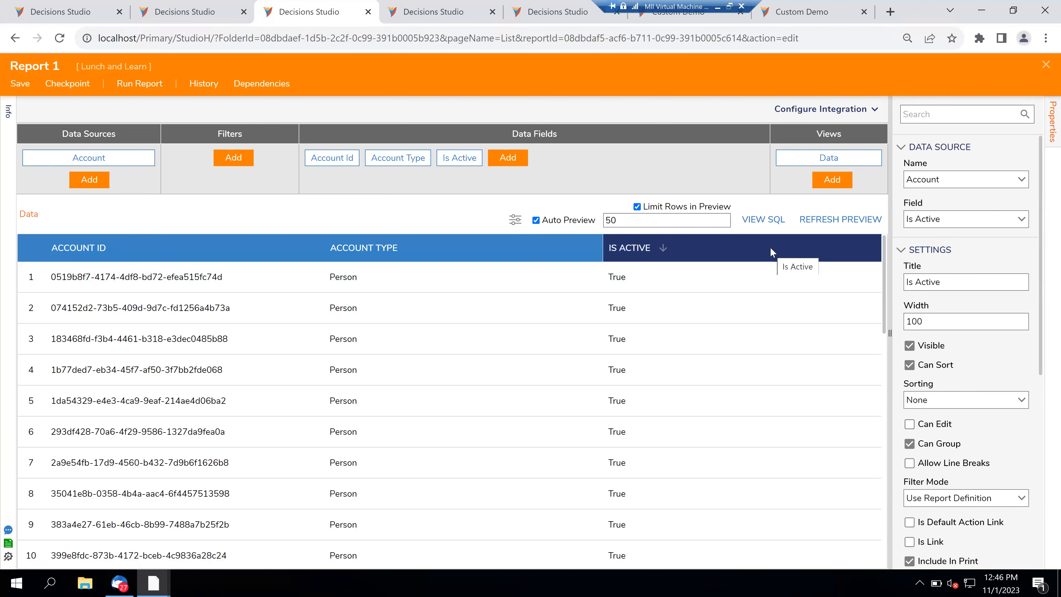
{"action": "left_click", "coordinate": [516, 220]}
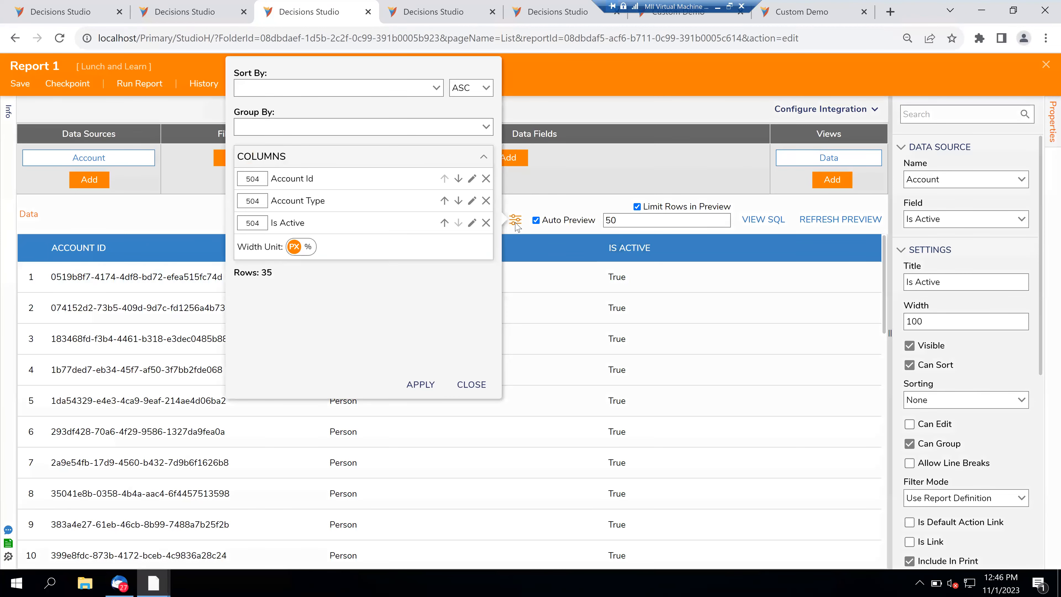
- Group Report 1's preview by Is Active into False and True groups
{"action": "left_click", "coordinate": [486, 127]}
{"action": "left_click", "coordinate": [366, 186]}
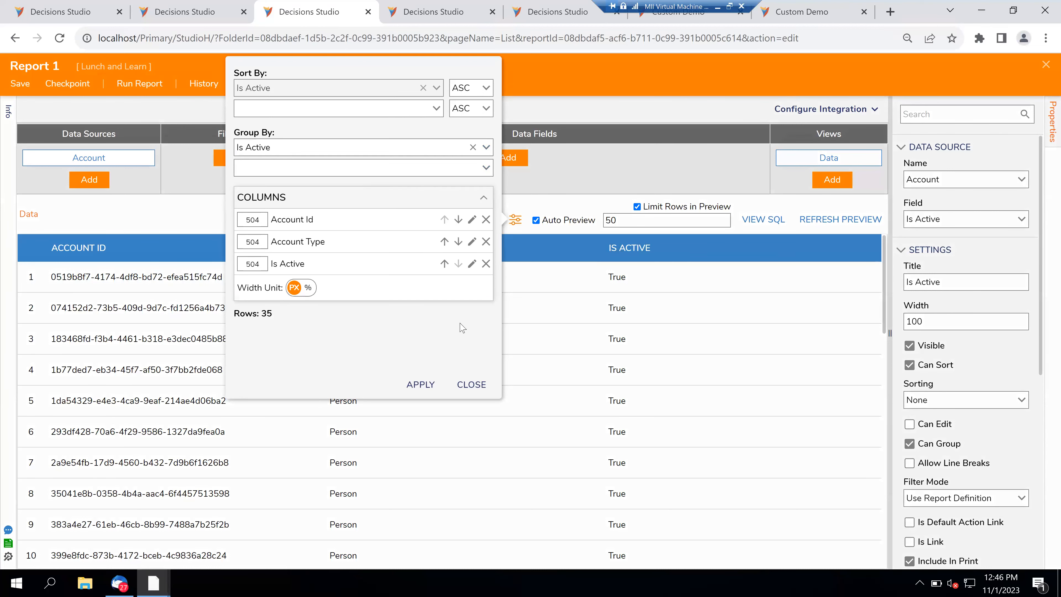
{"action": "left_click", "coordinate": [437, 385]}
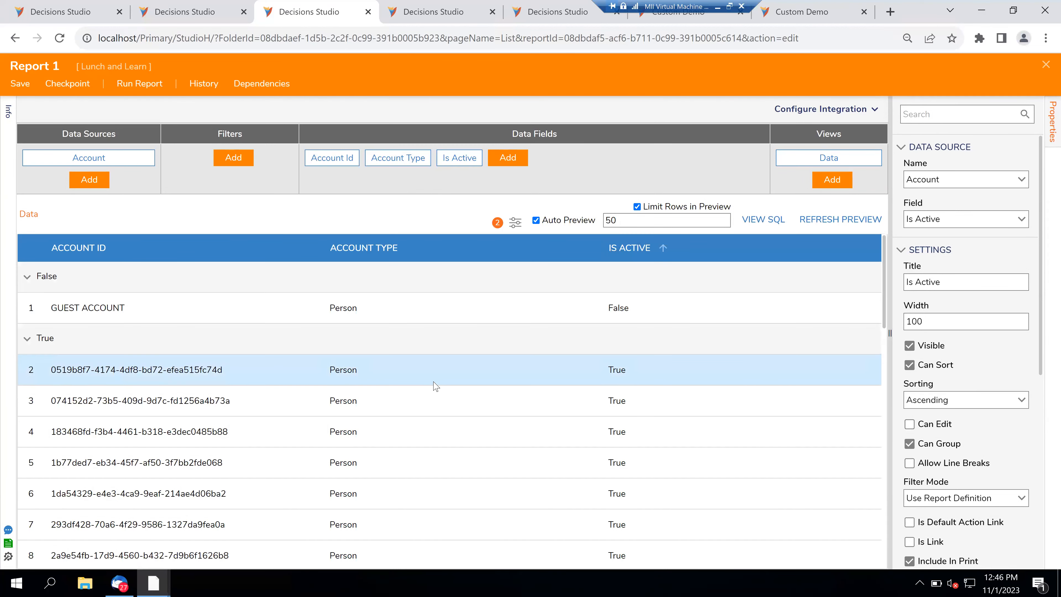
{"action": "scroll", "coordinate": [436, 385], "scroll_direction": "down", "scroll_amount": 15}
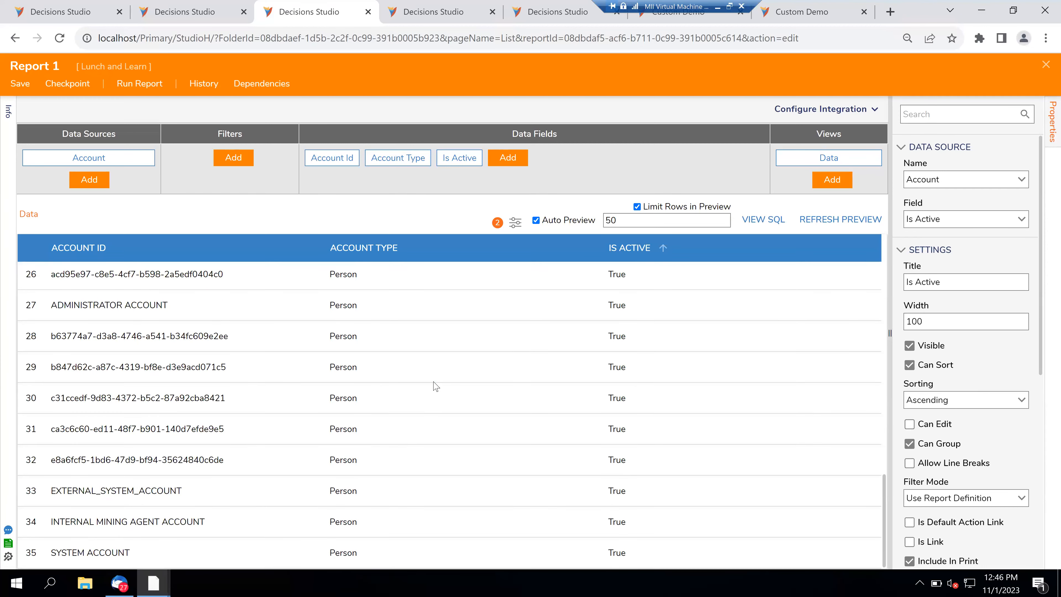
{"action": "scroll", "coordinate": [434, 385], "scroll_direction": "up", "scroll_amount": 15}
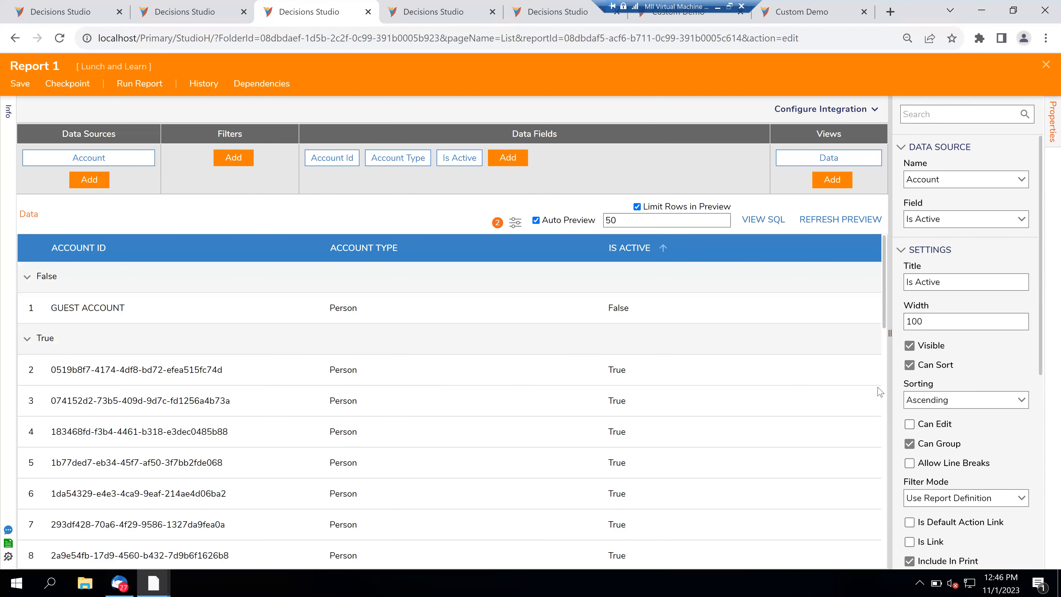
{"action": "scroll", "coordinate": [902, 396], "scroll_direction": "down", "scroll_amount": 8}
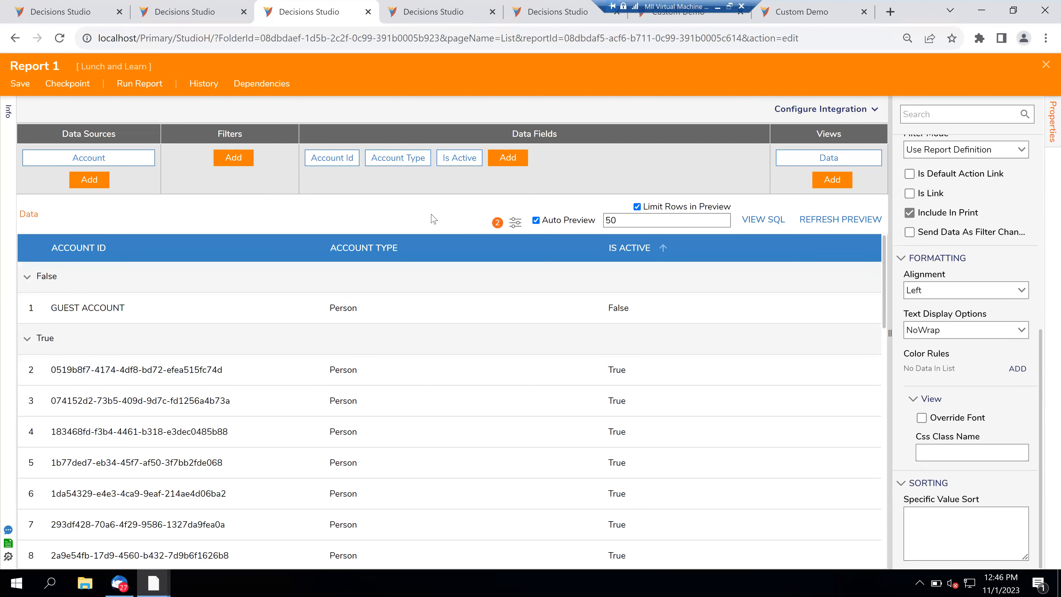
{"action": "left_click", "coordinate": [455, 163]}
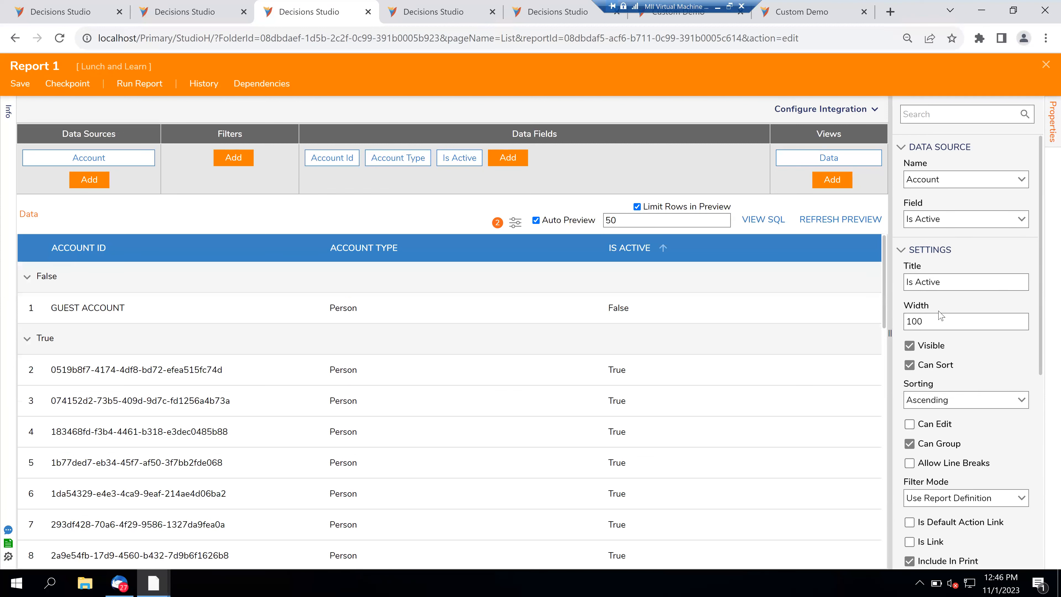
{"action": "left_click", "coordinate": [463, 203]}
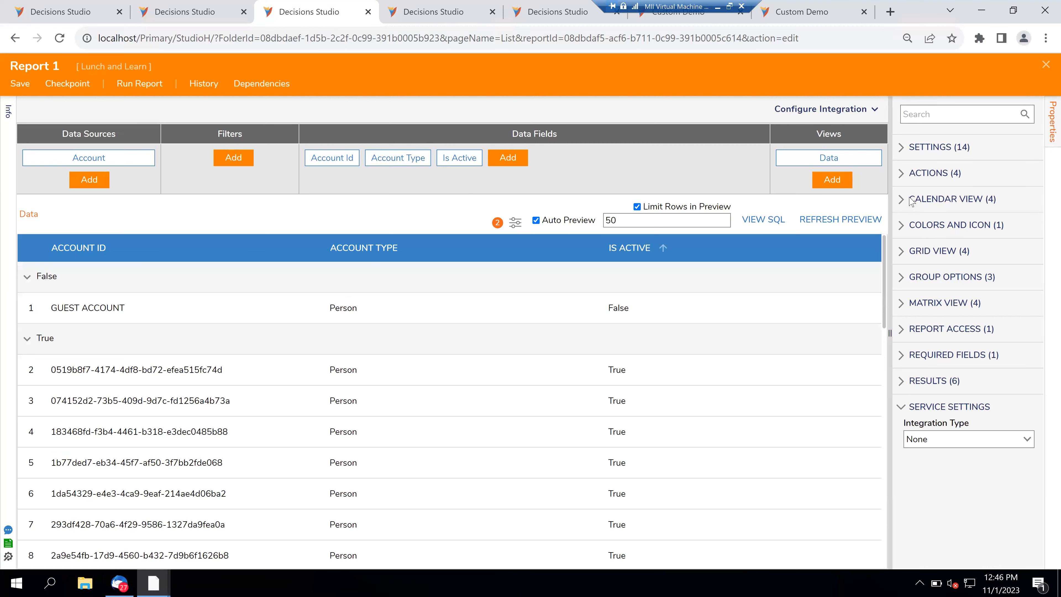
- Add a Count subtotal on Is Active and refresh the preview to show 1, 34 and 35
{"action": "left_click", "coordinate": [905, 383]}
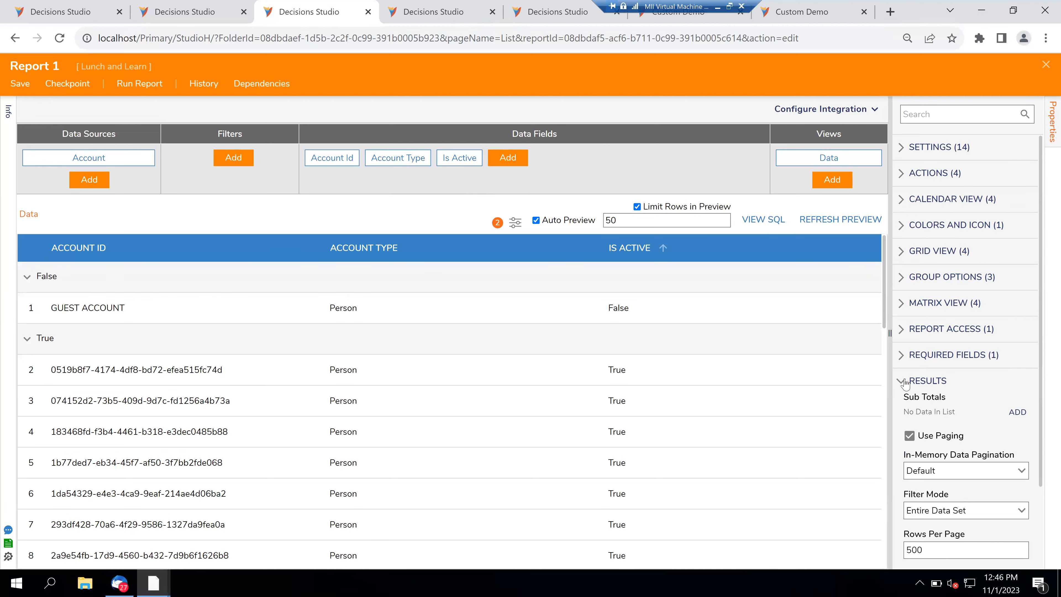
{"action": "scroll", "coordinate": [961, 376], "scroll_direction": "down", "scroll_amount": 1}
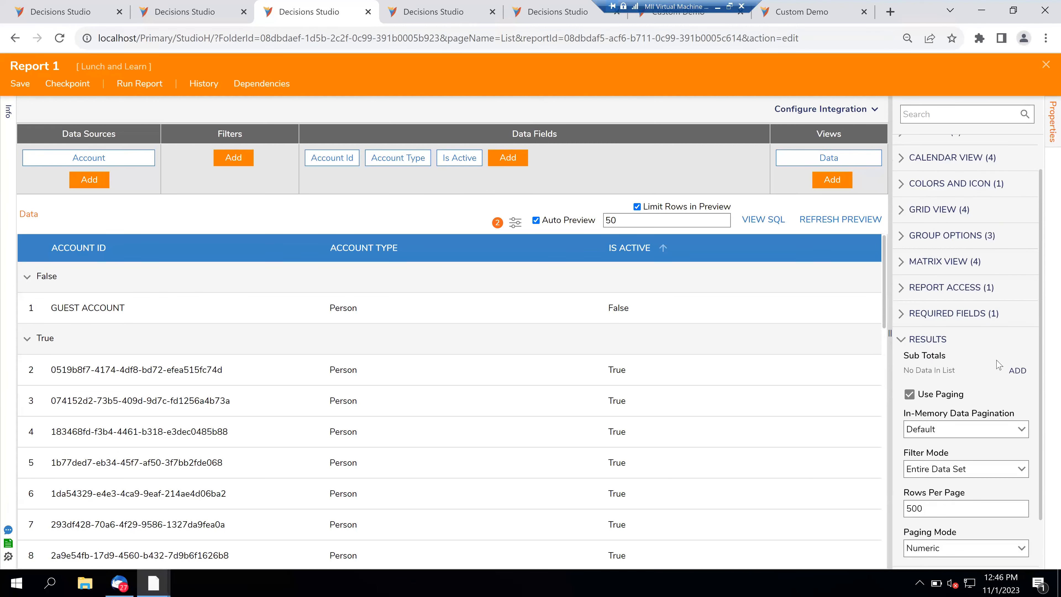
{"action": "left_click", "coordinate": [1016, 371]}
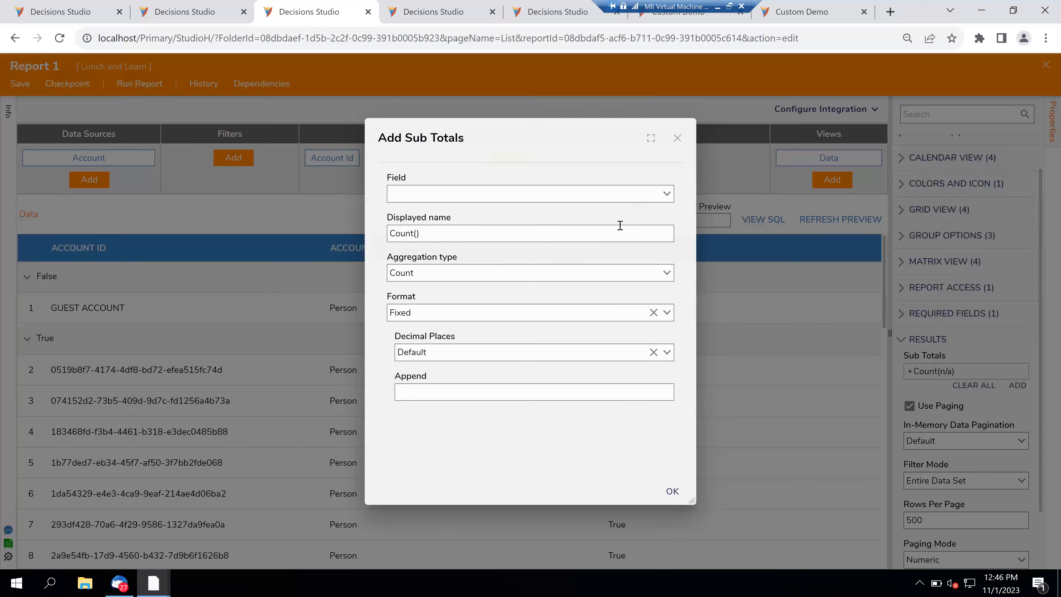
{"action": "left_click", "coordinate": [667, 194]}
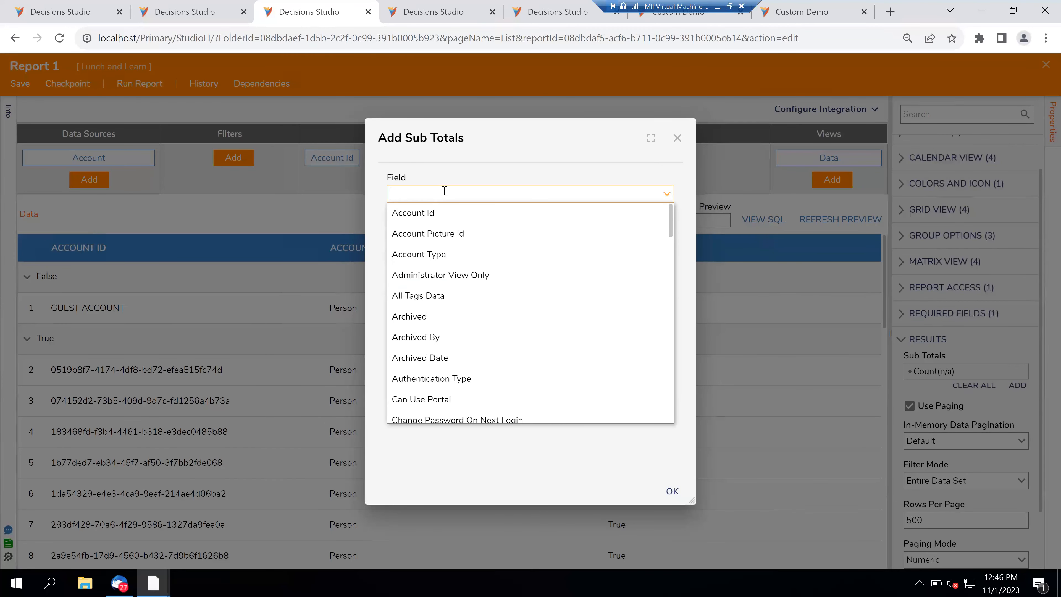
{"action": "type", "text": "is"}
{"action": "left_click", "coordinate": [436, 272]}
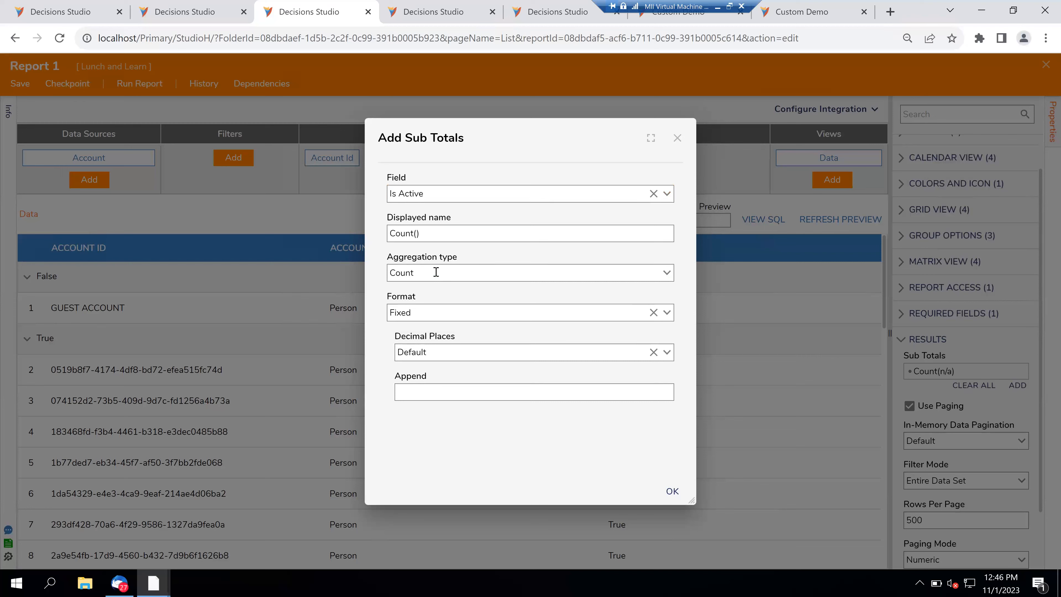
{"action": "left_click", "coordinate": [671, 492]}
{"action": "scroll", "coordinate": [651, 389], "scroll_direction": "down", "scroll_amount": 1}
{"action": "scroll", "coordinate": [653, 385], "scroll_direction": "down", "scroll_amount": 15}
{"action": "scroll", "coordinate": [653, 386], "scroll_direction": "up", "scroll_amount": 20}
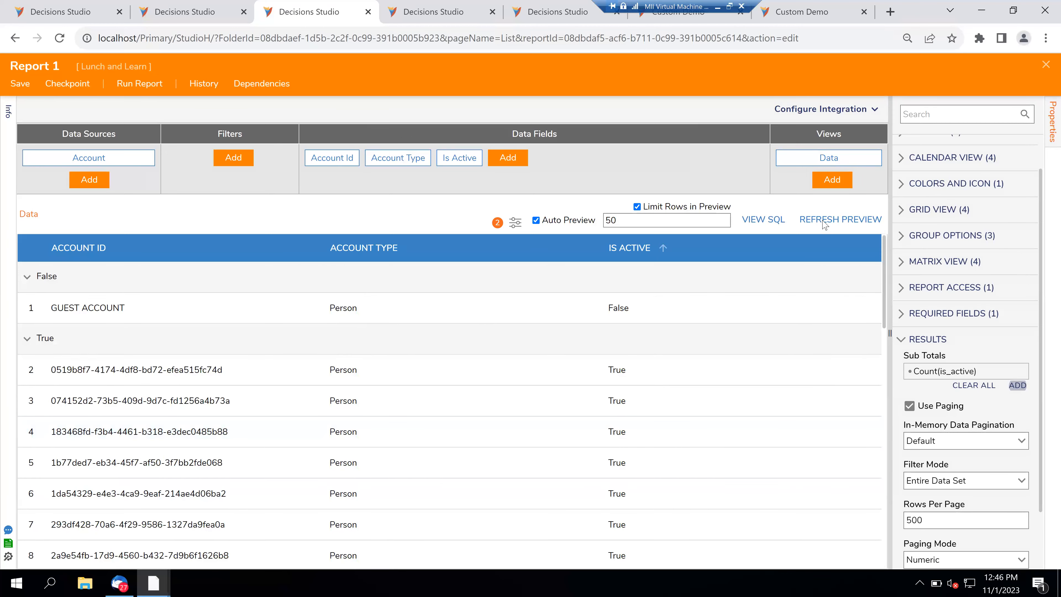
{"action": "left_click", "coordinate": [824, 221]}
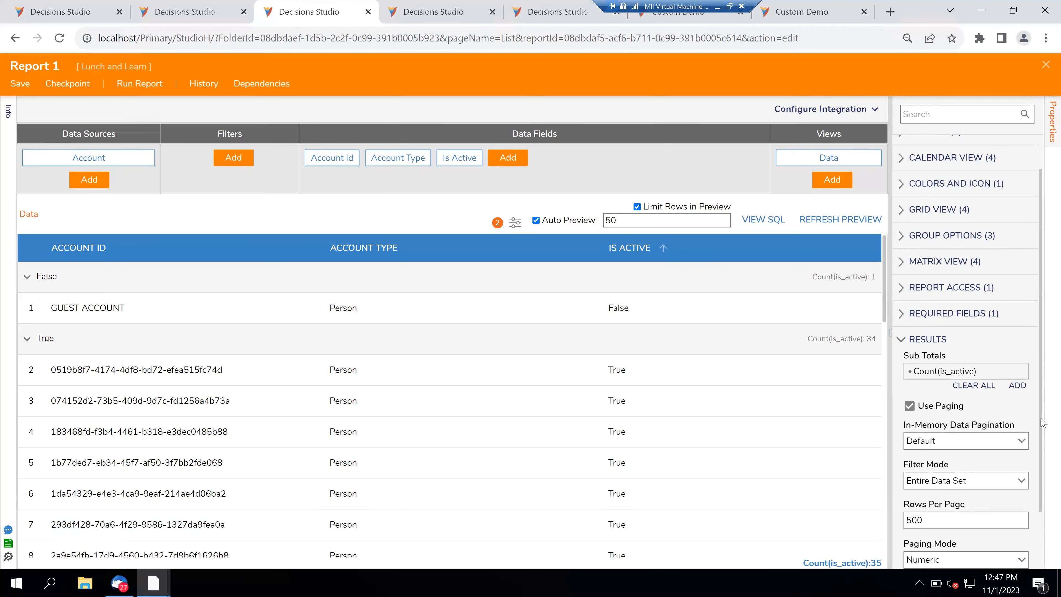
- Keep the paging mode as Numeric and open the Count subtotal for editing
{"action": "left_click_drag", "start_coordinate": [1043, 422], "coordinate": [1046, 543]}
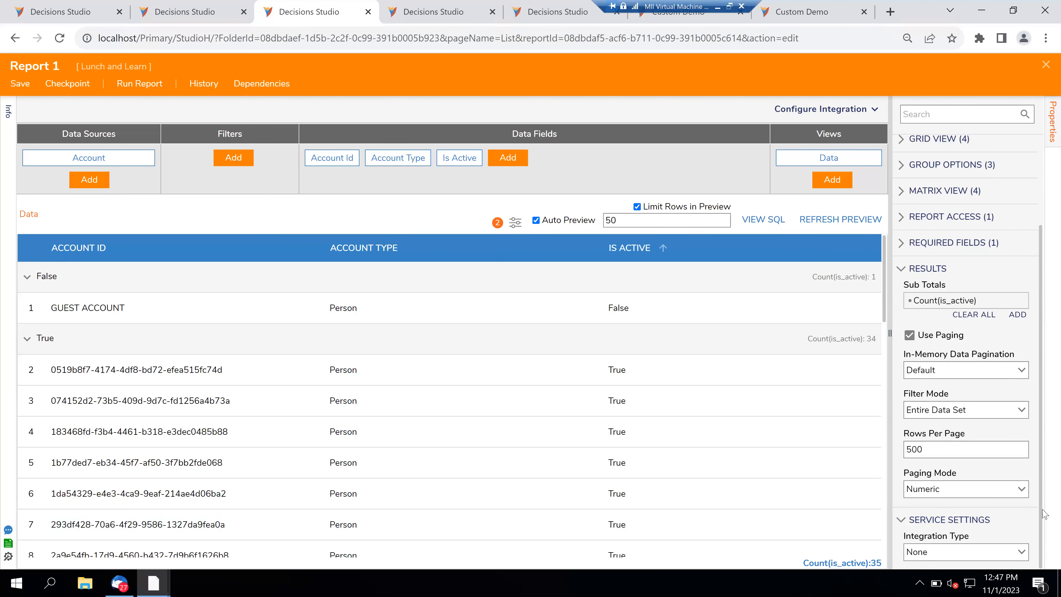
{"action": "left_click", "coordinate": [1021, 490]}
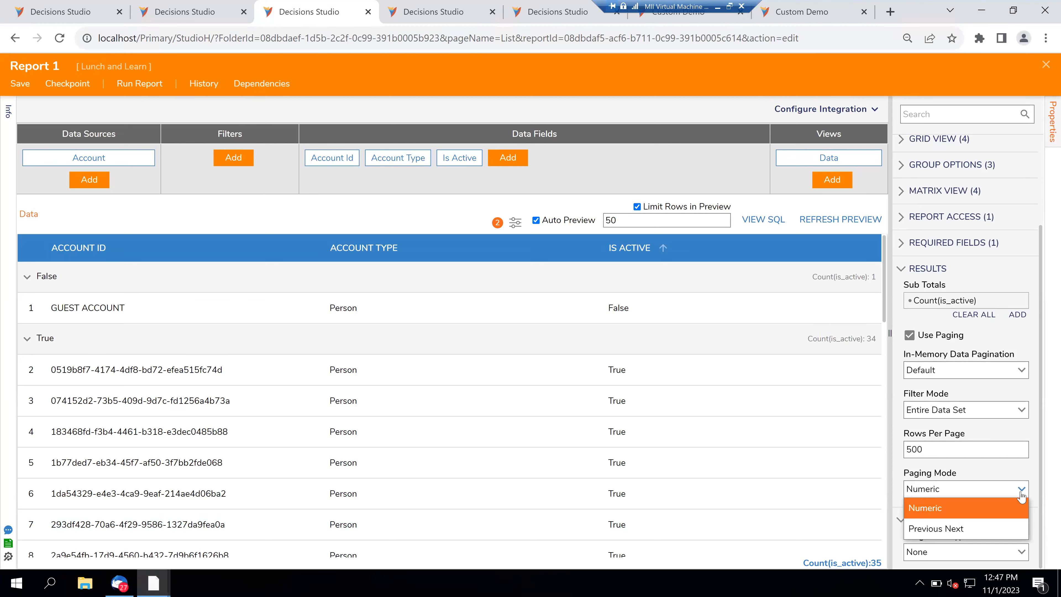
{"action": "left_click", "coordinate": [1021, 498]}
{"action": "scroll", "coordinate": [1009, 356], "scroll_direction": "up", "scroll_amount": 2}
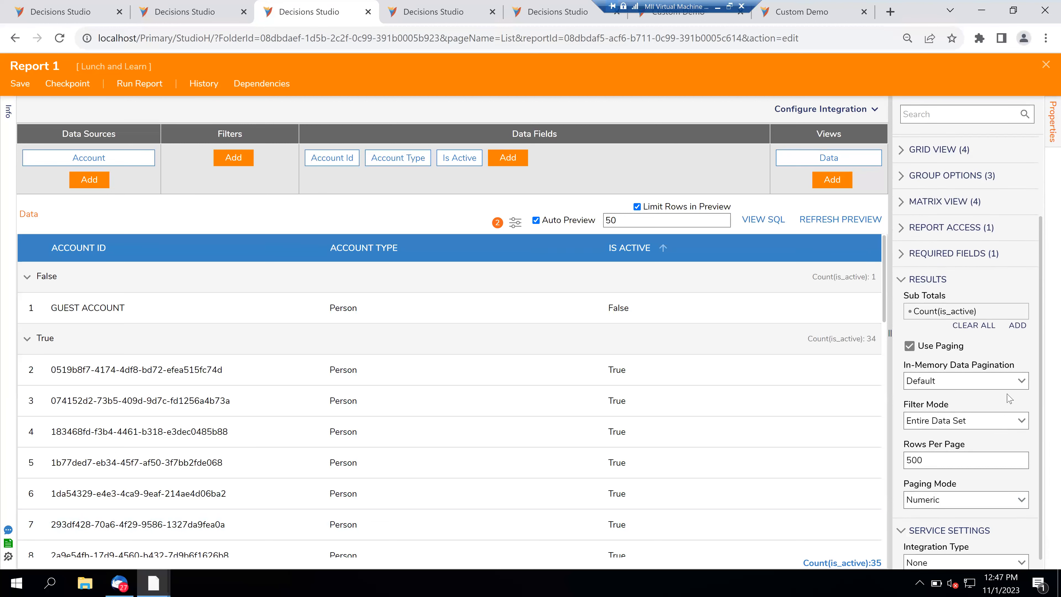
{"action": "left_click", "coordinate": [1009, 355]}
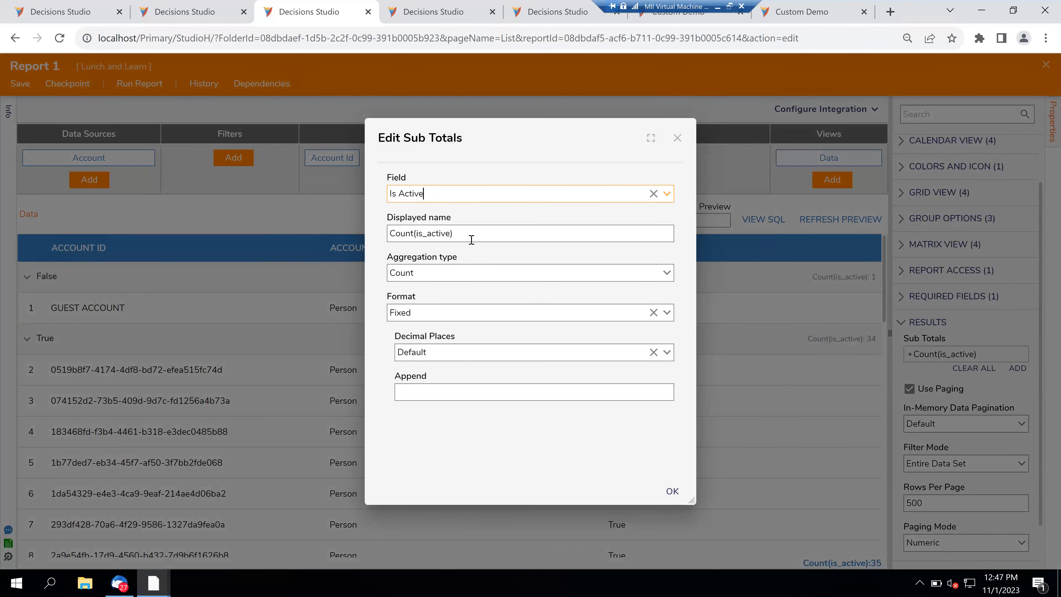
- Clear the Count(is_active) subtotal's displayed name, dismissing the name-required warnings, and refresh the preview
{"action": "triple_click", "coordinate": [391, 233]}
{"action": "key", "text": "BackSpace"}
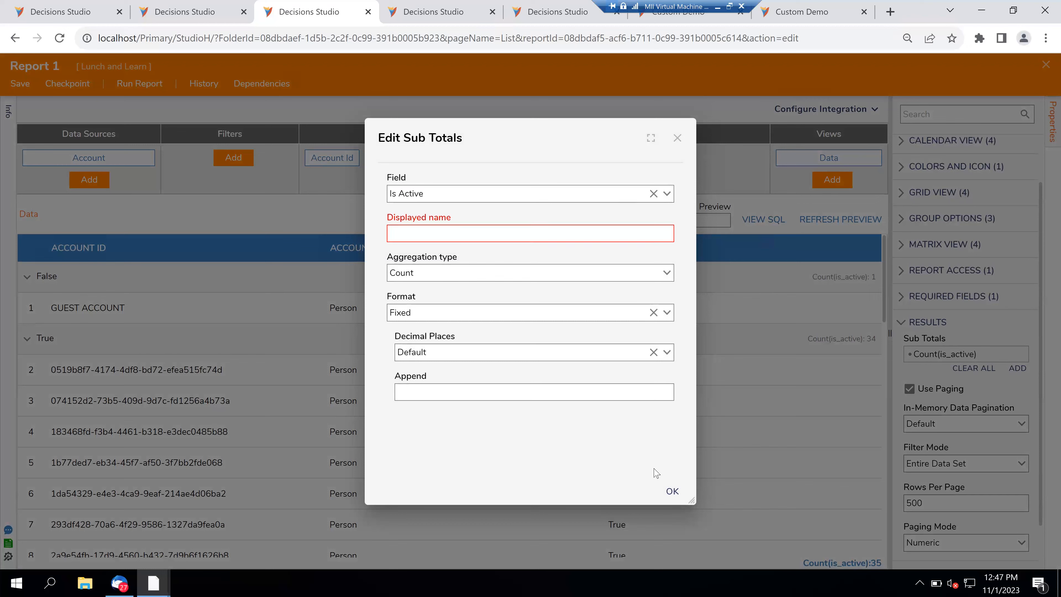
{"action": "left_click", "coordinate": [671, 492]}
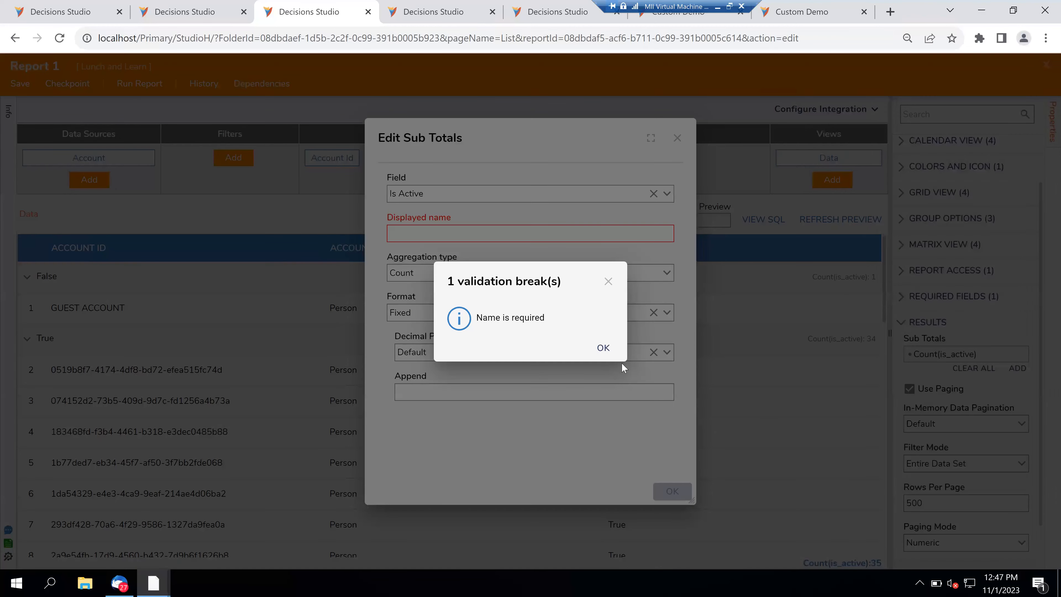
{"action": "left_click", "coordinate": [603, 347]}
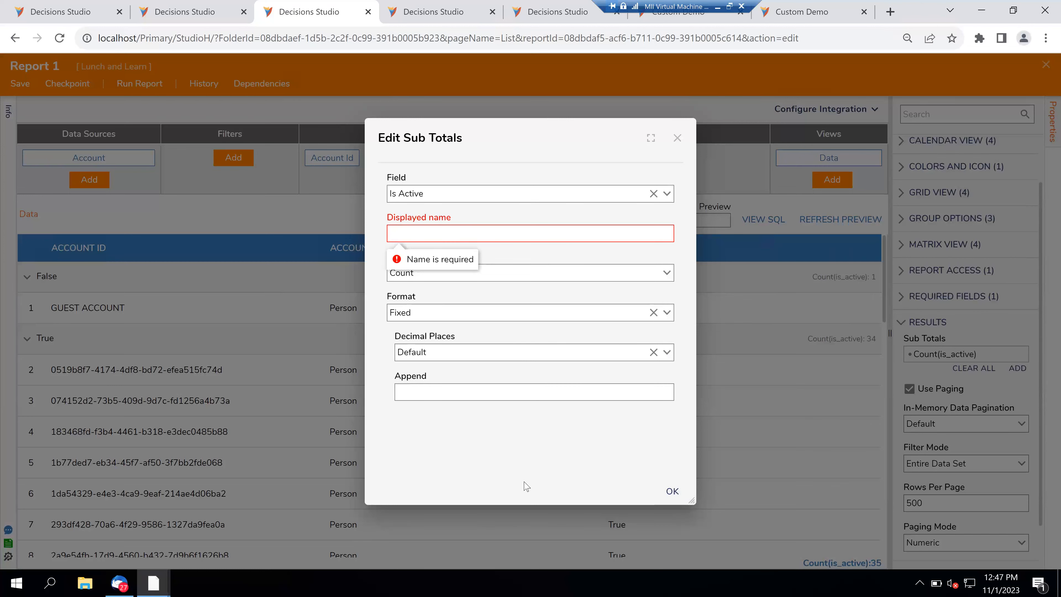
{"action": "left_click", "coordinate": [679, 495]}
{"action": "left_click", "coordinate": [602, 349]}
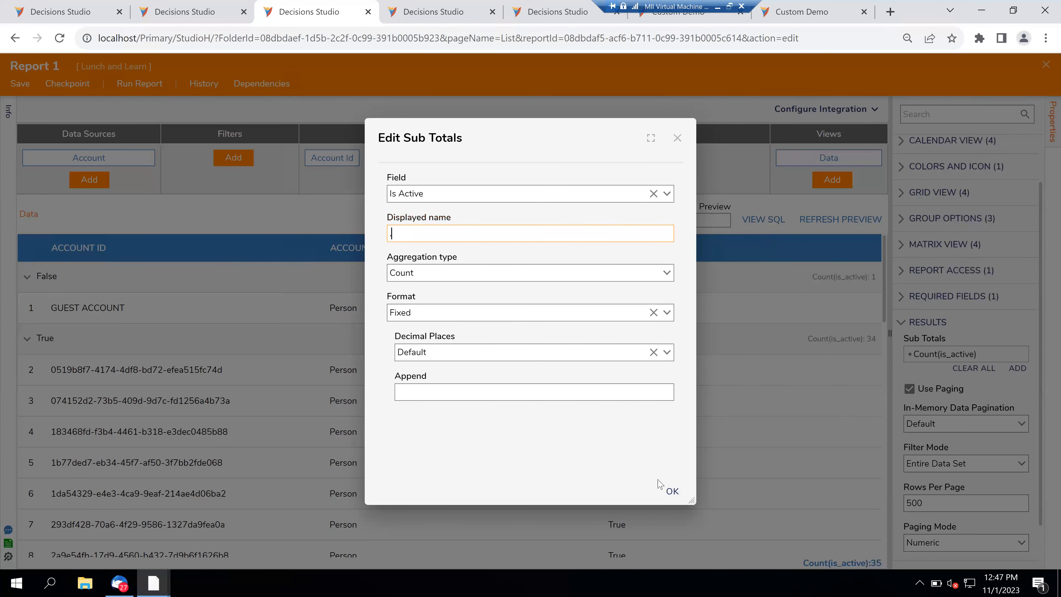
{"action": "left_click", "coordinate": [670, 493]}
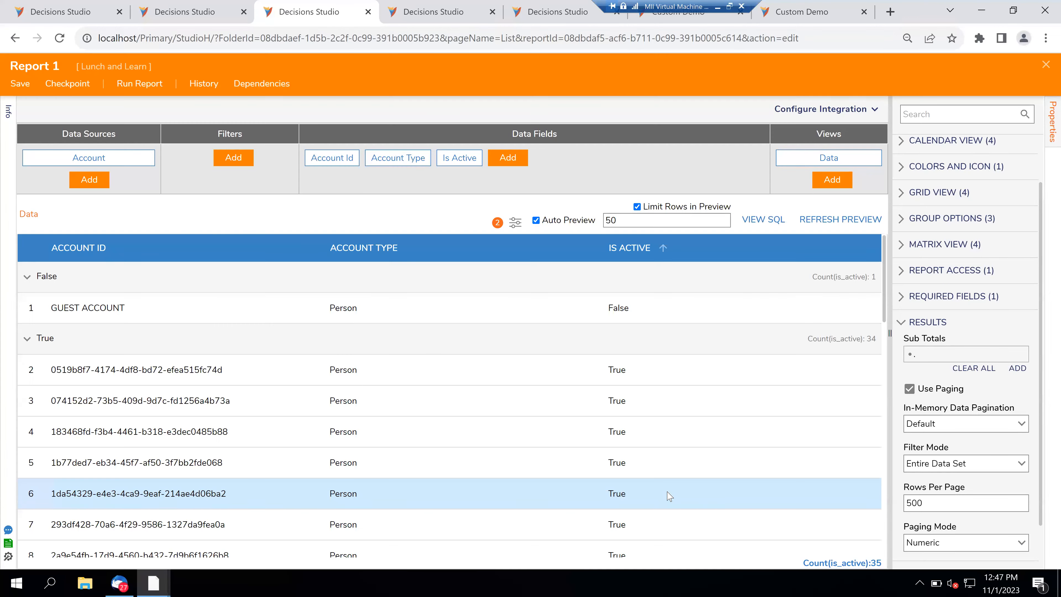
{"action": "left_click", "coordinate": [857, 228]}
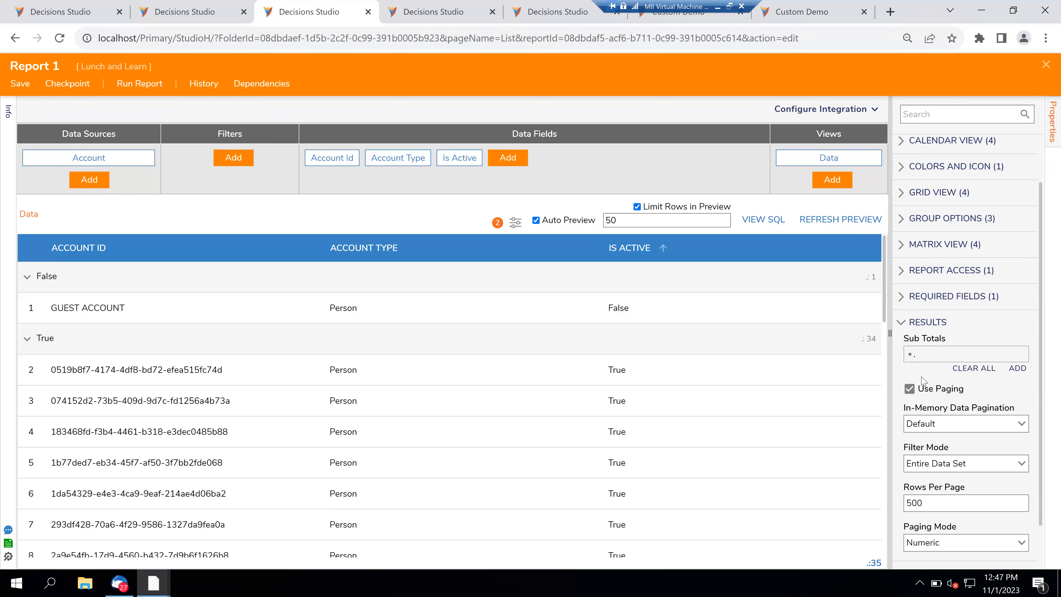
- Set the subtotal's displayed name to '#' and save it
{"action": "mouse_move", "coordinate": [1009, 355]}
{"action": "left_click", "coordinate": [1009, 356]}
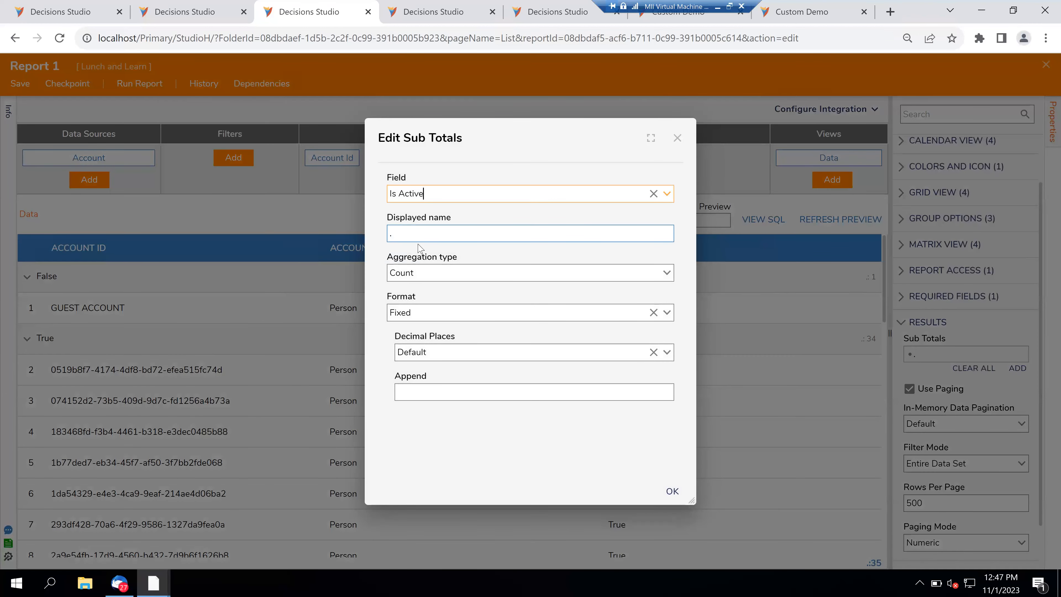
{"action": "left_click", "coordinate": [403, 241]}
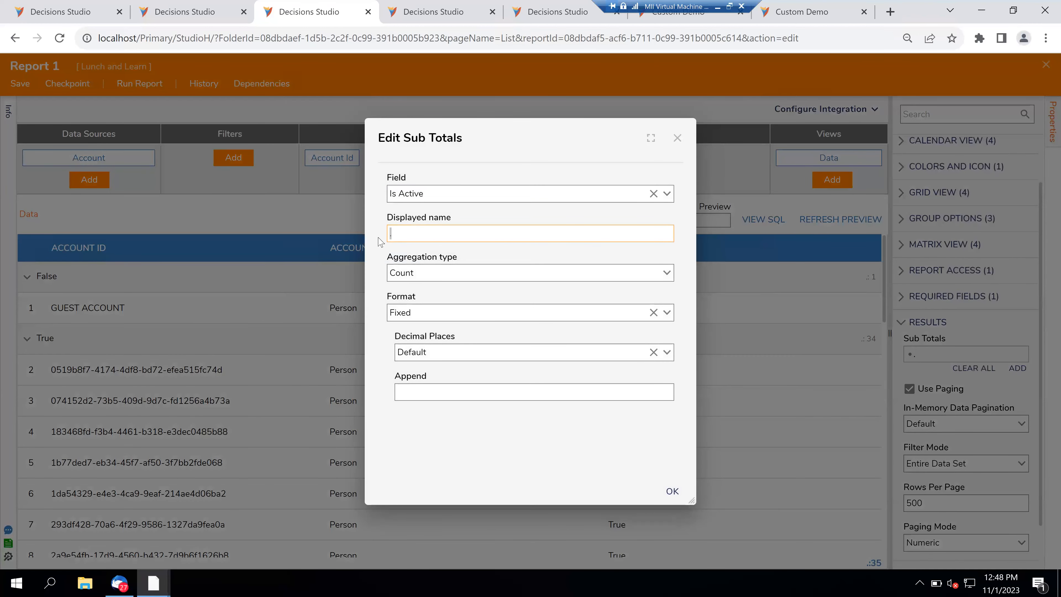
{"action": "type", "text": "#"}
{"action": "left_click", "coordinate": [672, 493]}
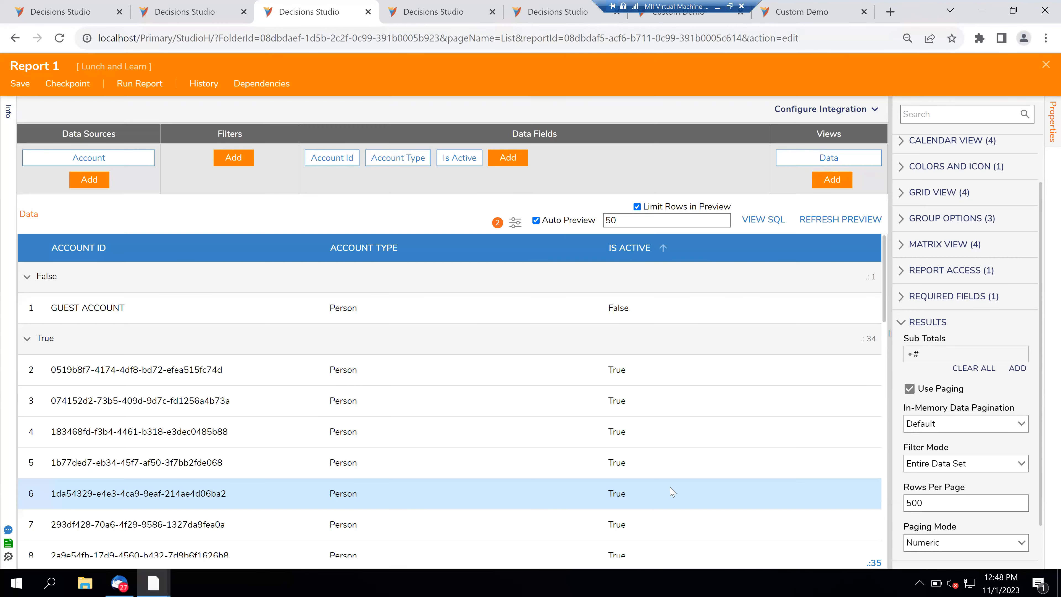
- Refresh the preview to show the #: 1, #: 34 and #: 35 subtotals, then reopen the '#' subtotal
{"action": "left_click", "coordinate": [839, 220]}
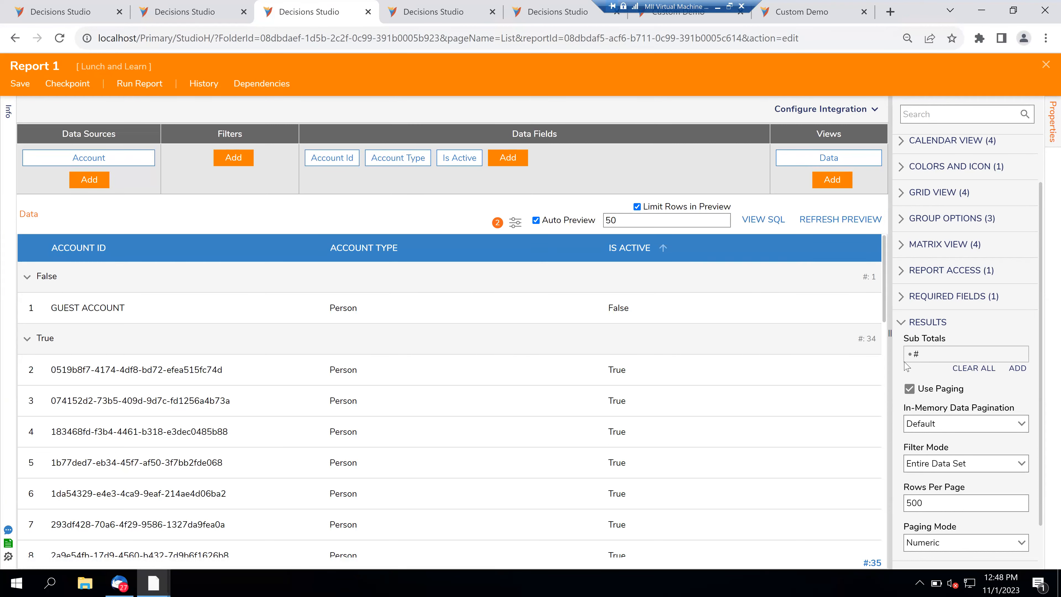
{"action": "scroll", "coordinate": [905, 367], "scroll_direction": "down", "scroll_amount": 1}
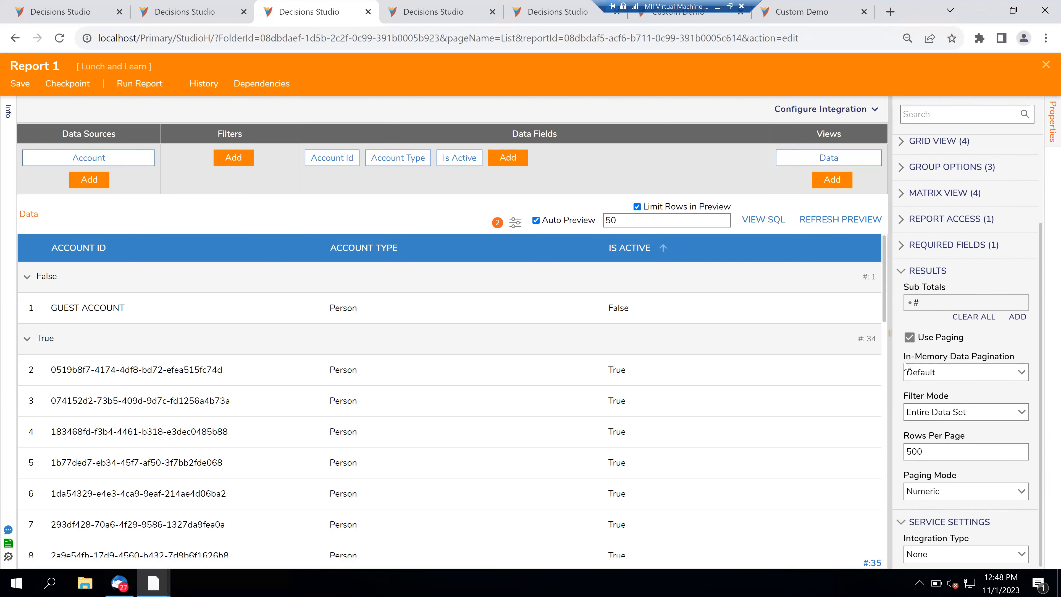
{"action": "scroll", "coordinate": [906, 367], "scroll_direction": "up", "scroll_amount": 2}
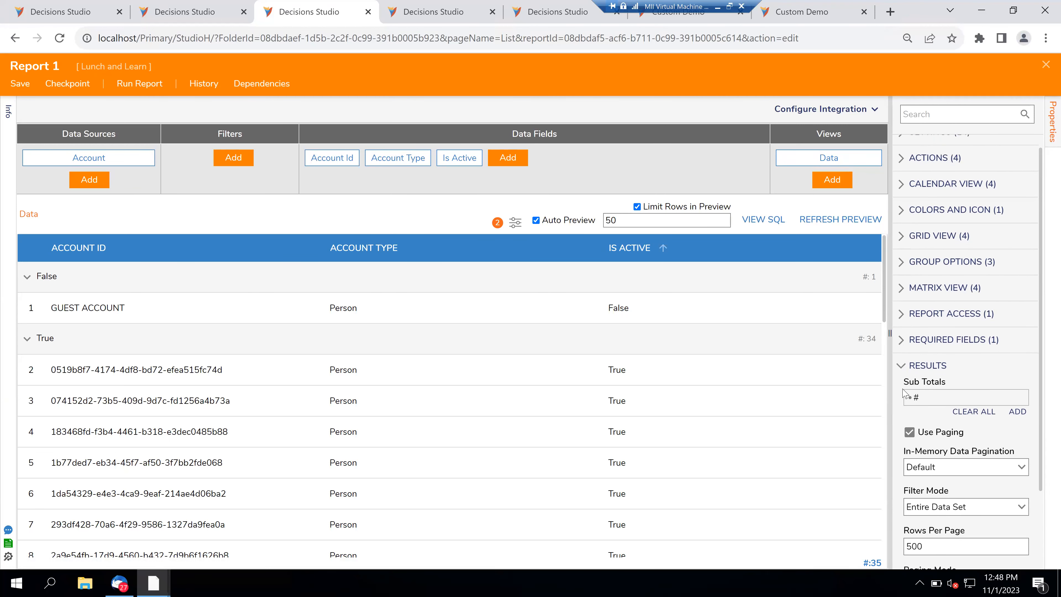
{"action": "scroll", "coordinate": [903, 395], "scroll_direction": "down", "scroll_amount": 2}
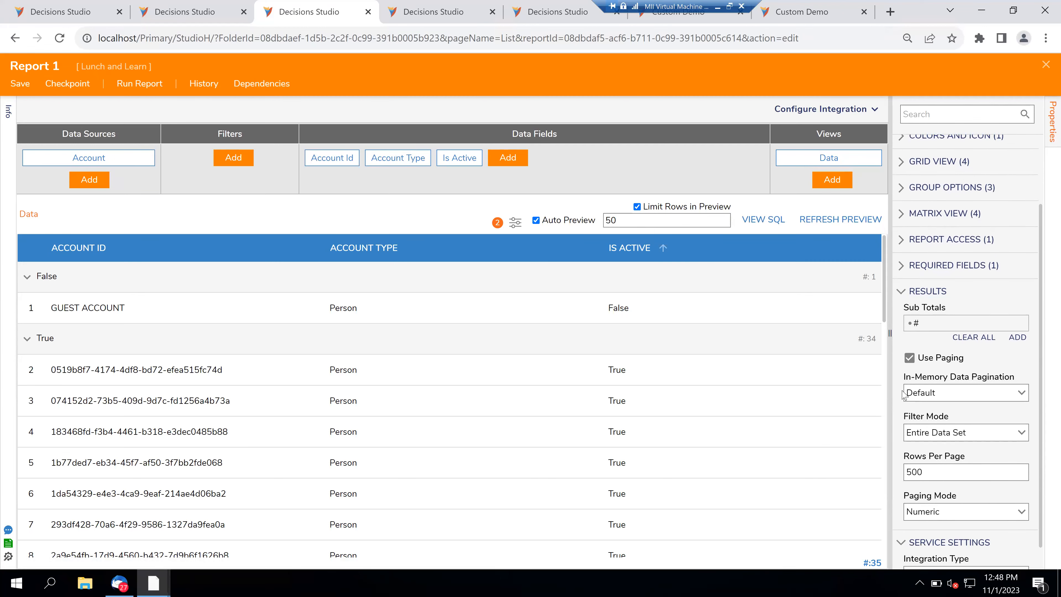
{"action": "left_click", "coordinate": [1008, 312]}
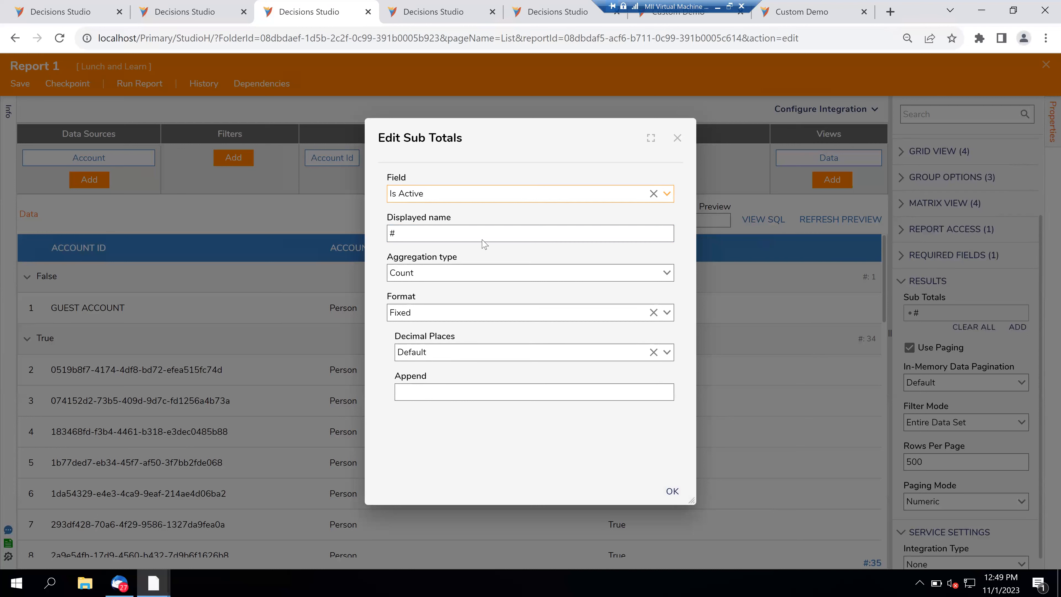
- Retype '#' as the subtotal's displayed name and save the subtotal
{"action": "left_click", "coordinate": [469, 235]}
{"action": "key", "text": "BackSpace"}
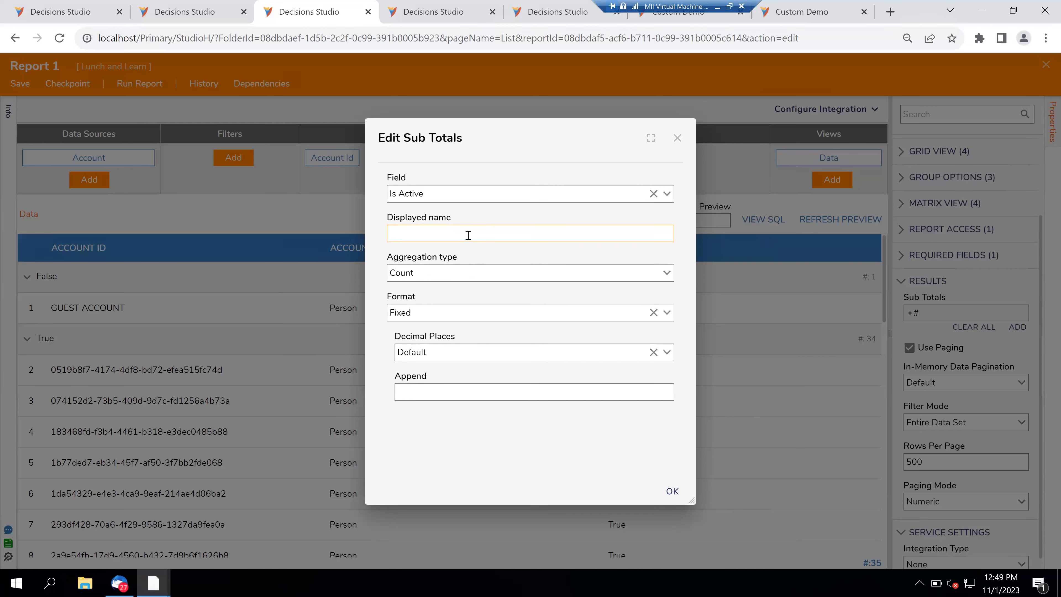
{"action": "left_click", "coordinate": [472, 413]}
{"action": "left_click", "coordinate": [443, 313]}
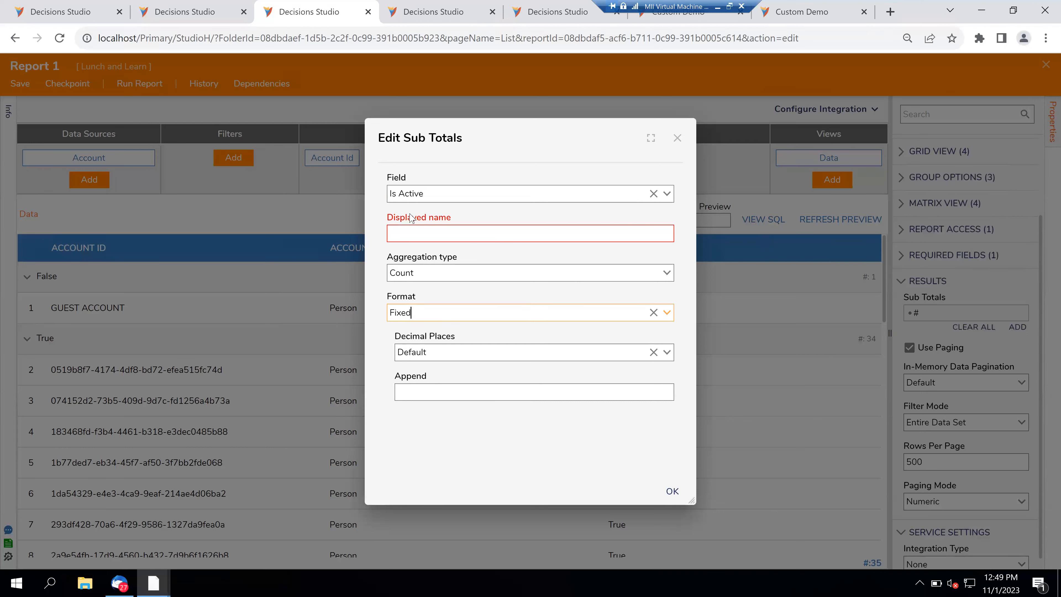
{"action": "left_click", "coordinate": [410, 232]}
{"action": "type", "text": "#"}
{"action": "left_click", "coordinate": [673, 493]}
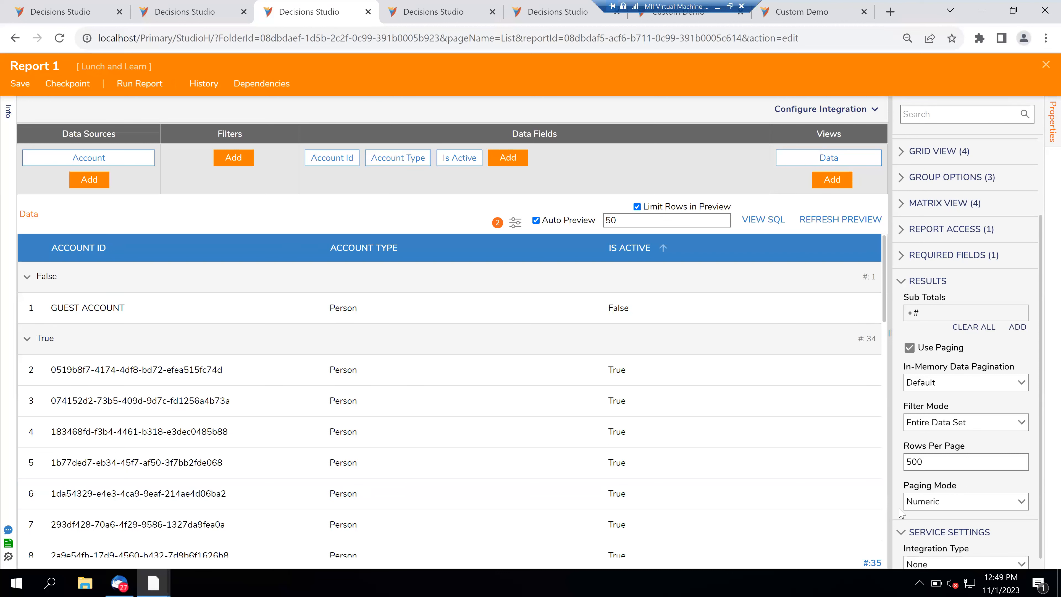
- Switch to the Lunch and Learn Intro Announcements presentation in Google Slides
{"action": "scroll", "coordinate": [899, 513], "scroll_direction": "down", "scroll_amount": 1}
{"action": "scroll", "coordinate": [899, 514], "scroll_direction": "up", "scroll_amount": 3}
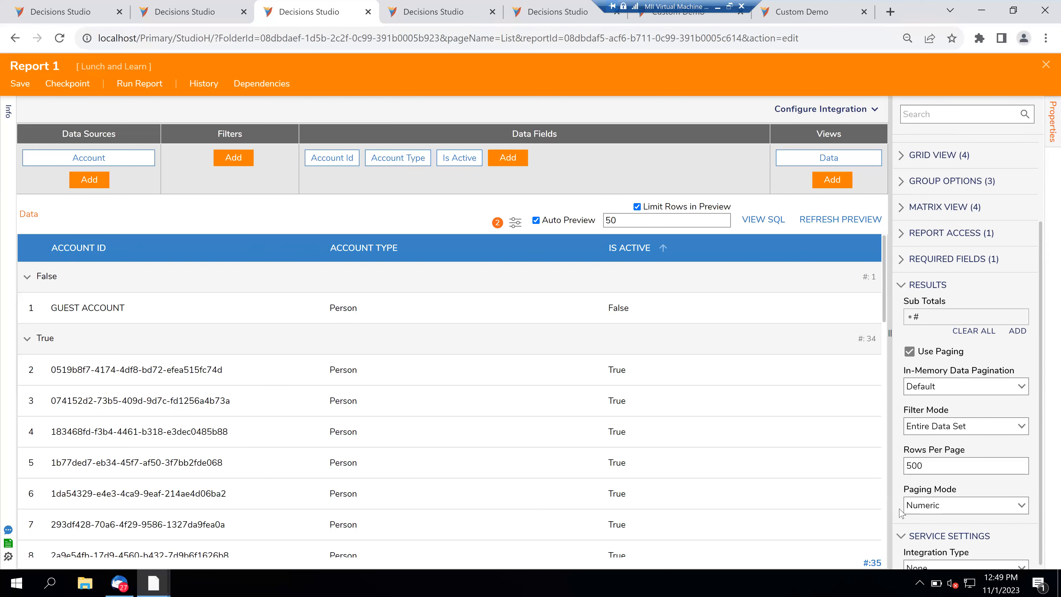
{"action": "scroll", "coordinate": [899, 514], "scroll_direction": "down", "scroll_amount": 1}
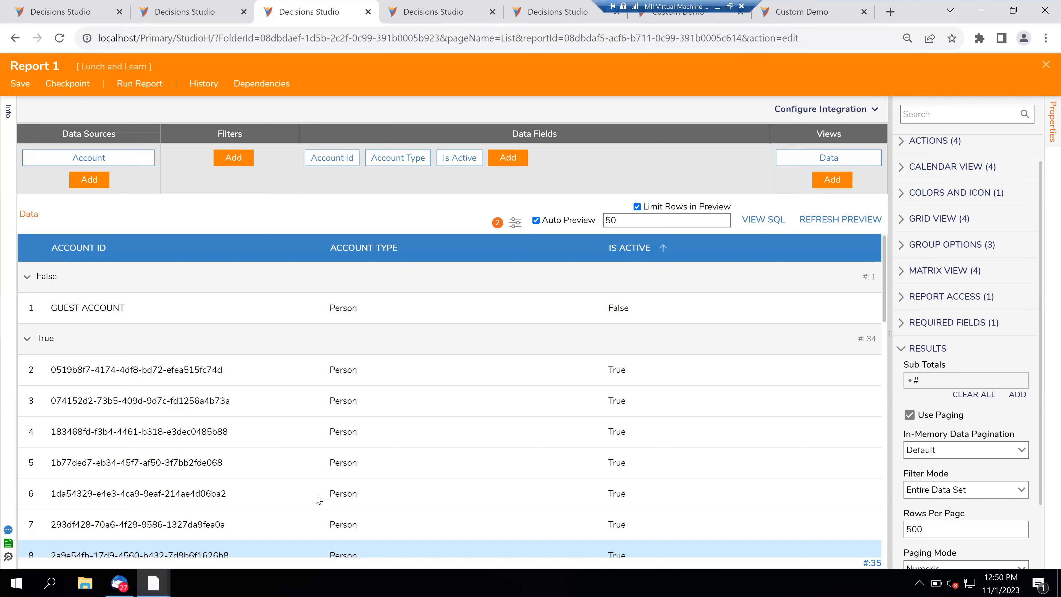
{"action": "left_click", "coordinate": [164, 584]}
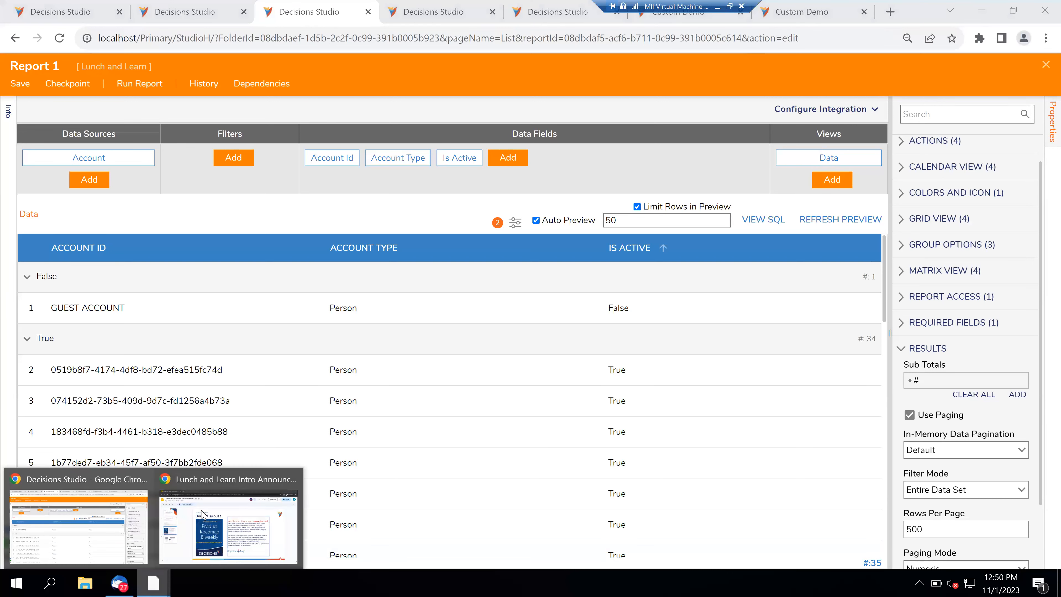
{"action": "left_click", "coordinate": [203, 514]}
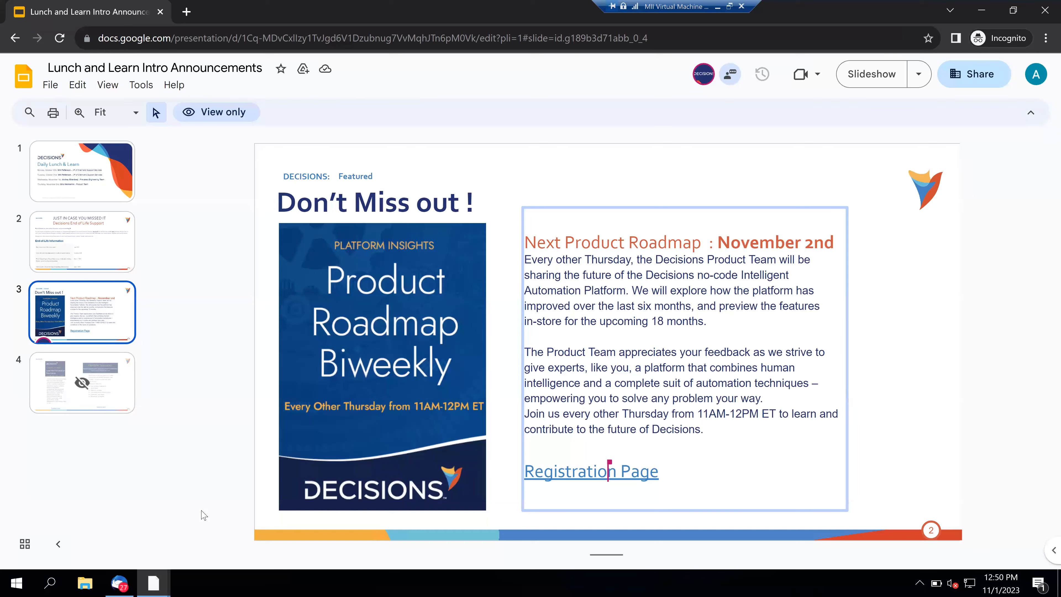